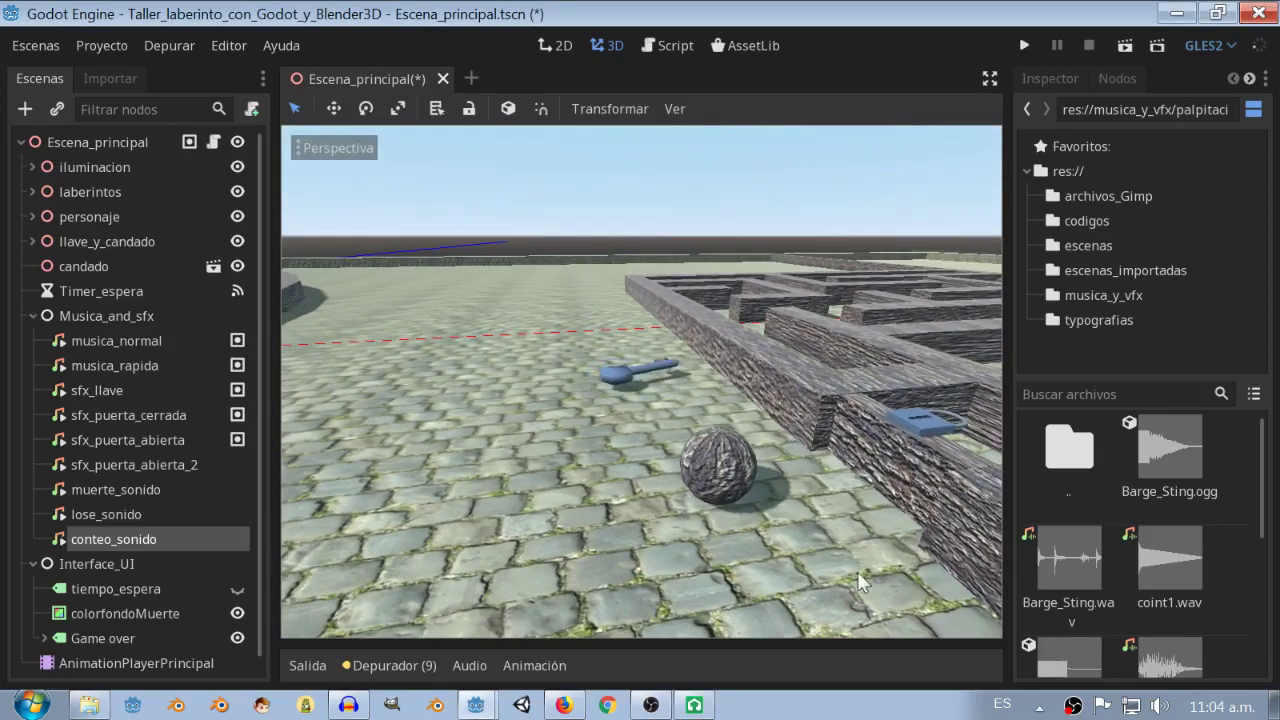
Bring the LMMS project forward, then switch to the lmms.io homepage in Firefox.
click(697, 705)
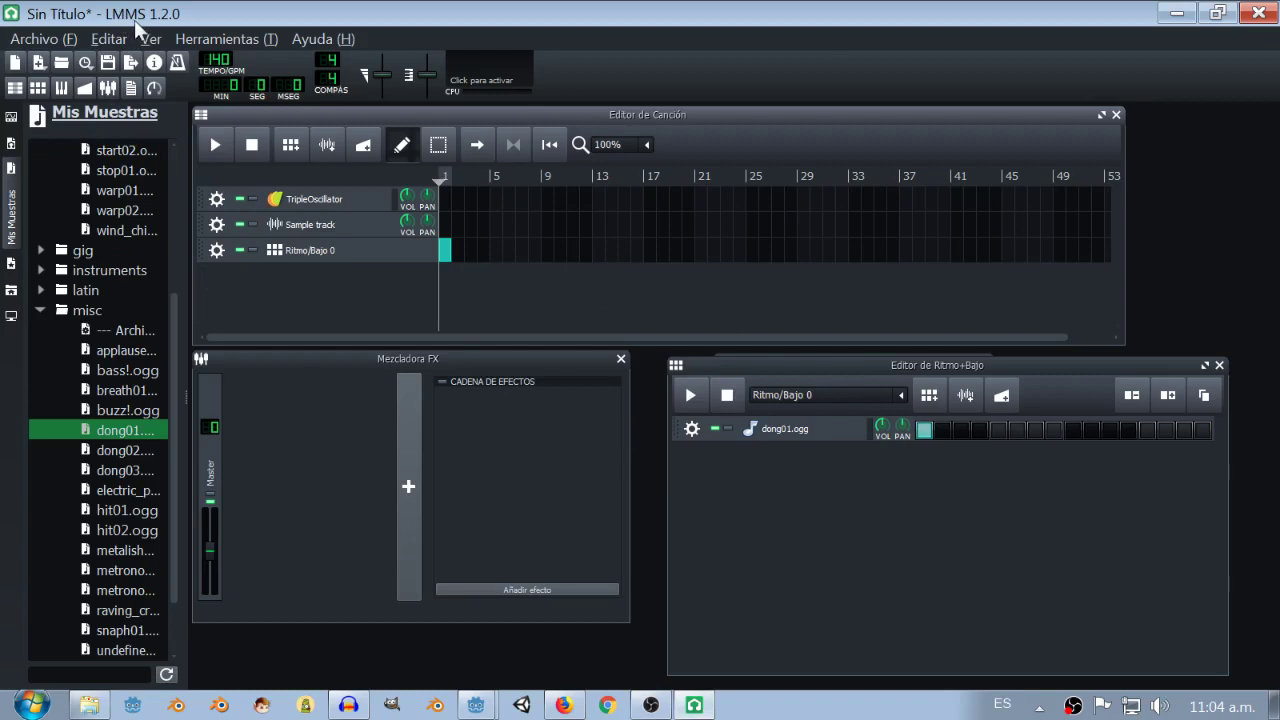
click(566, 707)
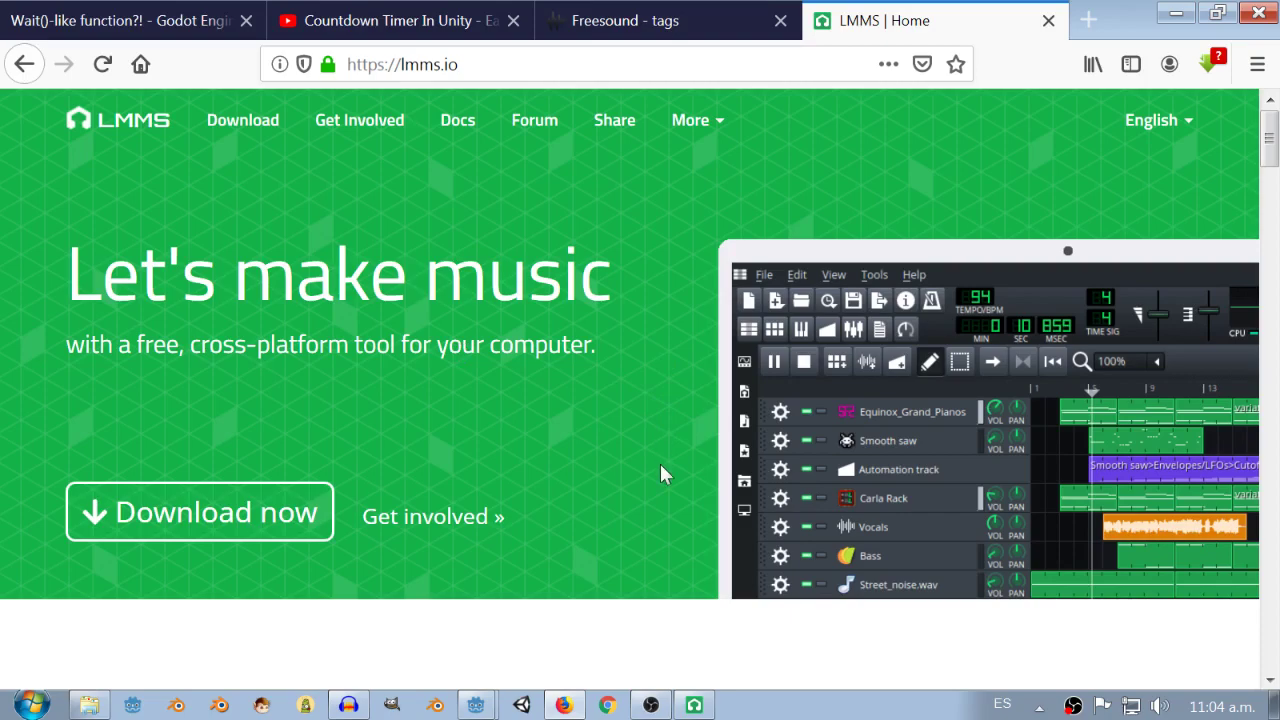
click(694, 704)
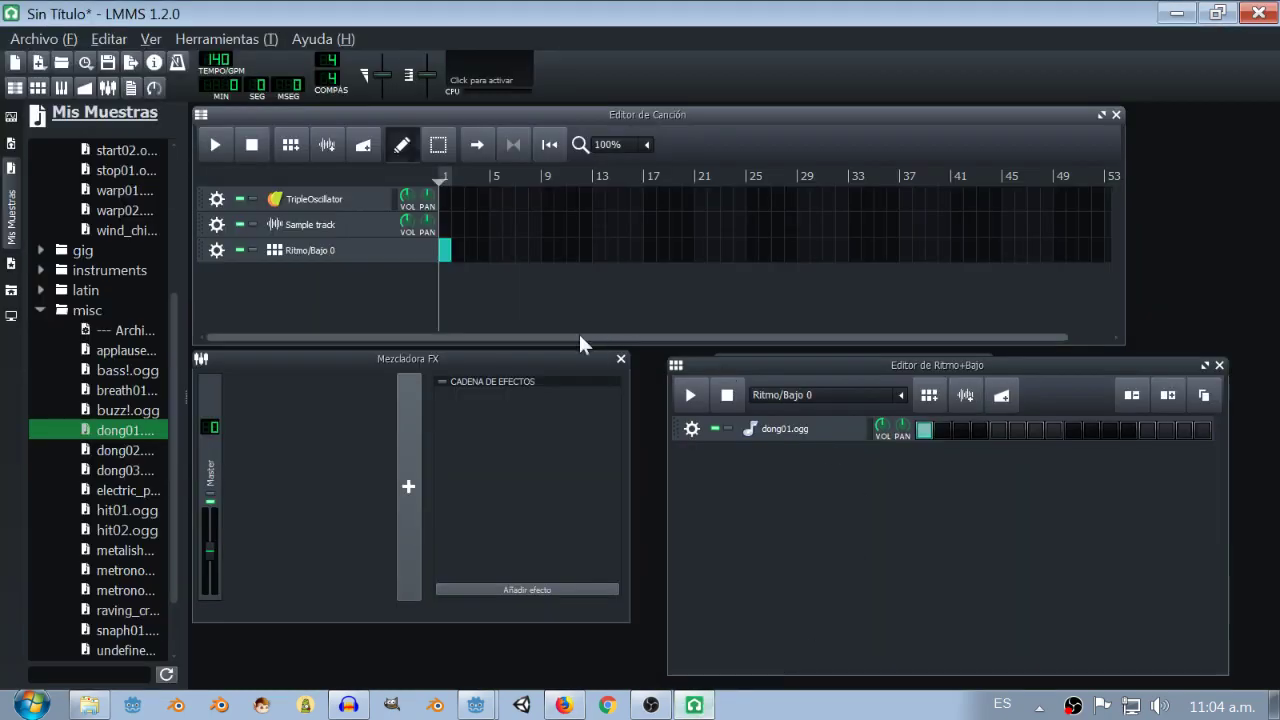
Start a new project from Archivo > Nuevo, discarding unsaved changes, and widen the sample browser.
click(76, 44)
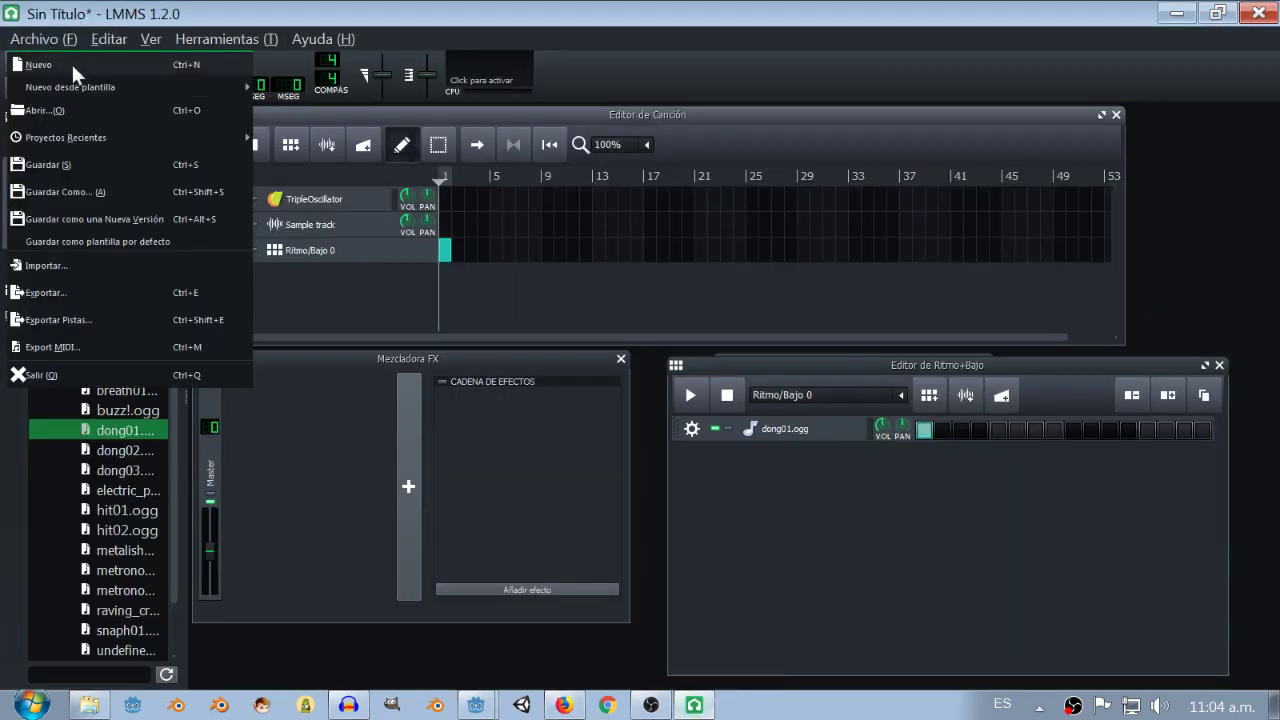
click(40, 65)
click(719, 399)
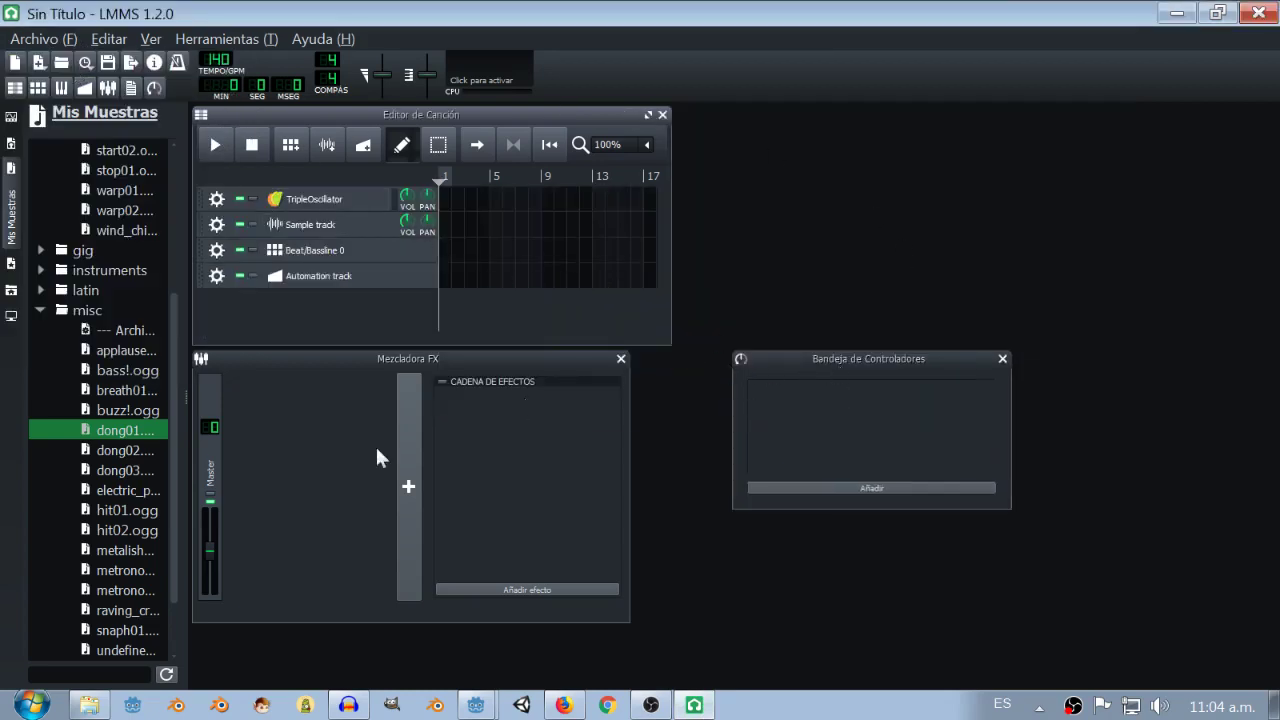
drag(188, 427, 435, 427)
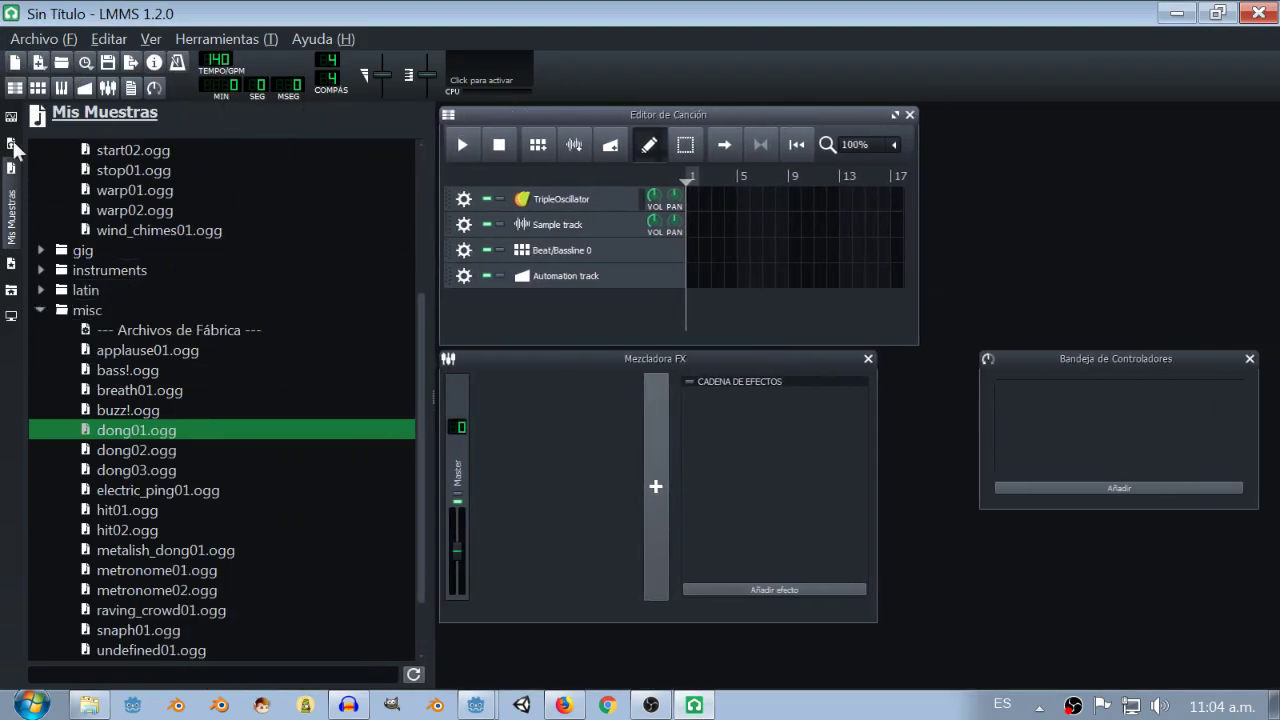
Flip through the projects and instrument plugins lists back to My Samples, collapsing the misc folder.
click(12, 120)
click(12, 120)
click(14, 222)
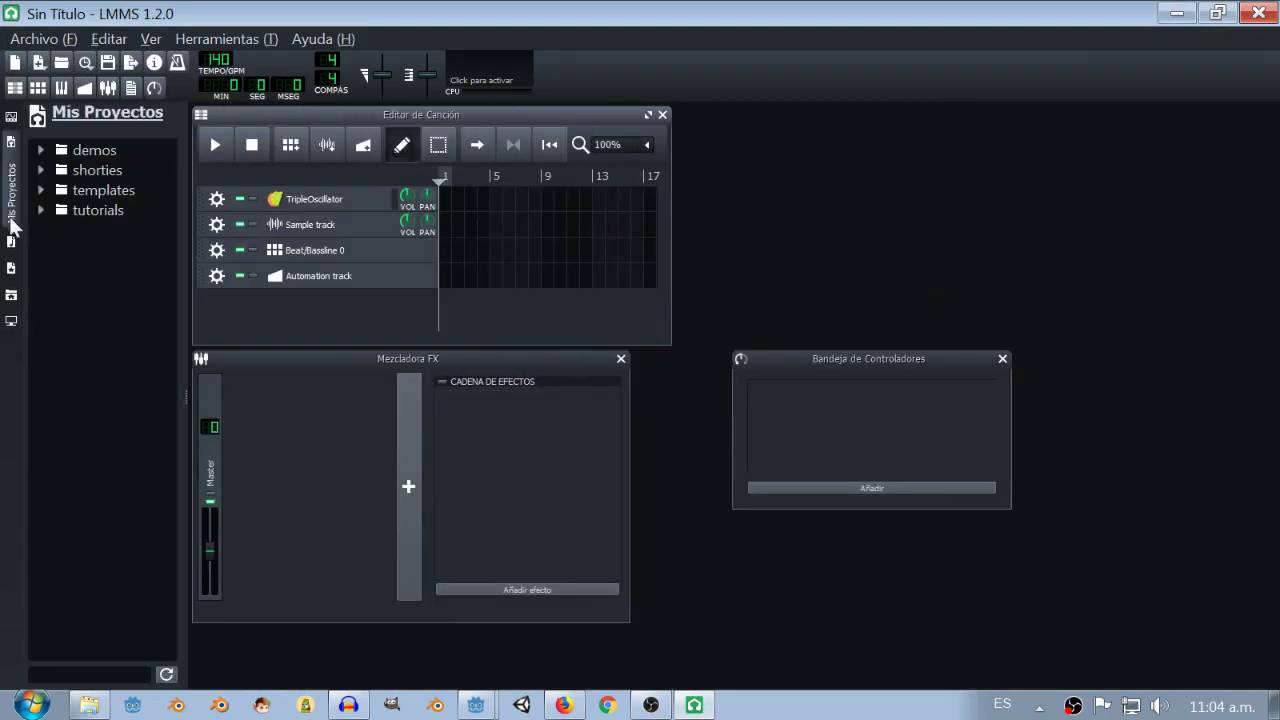
click(12, 244)
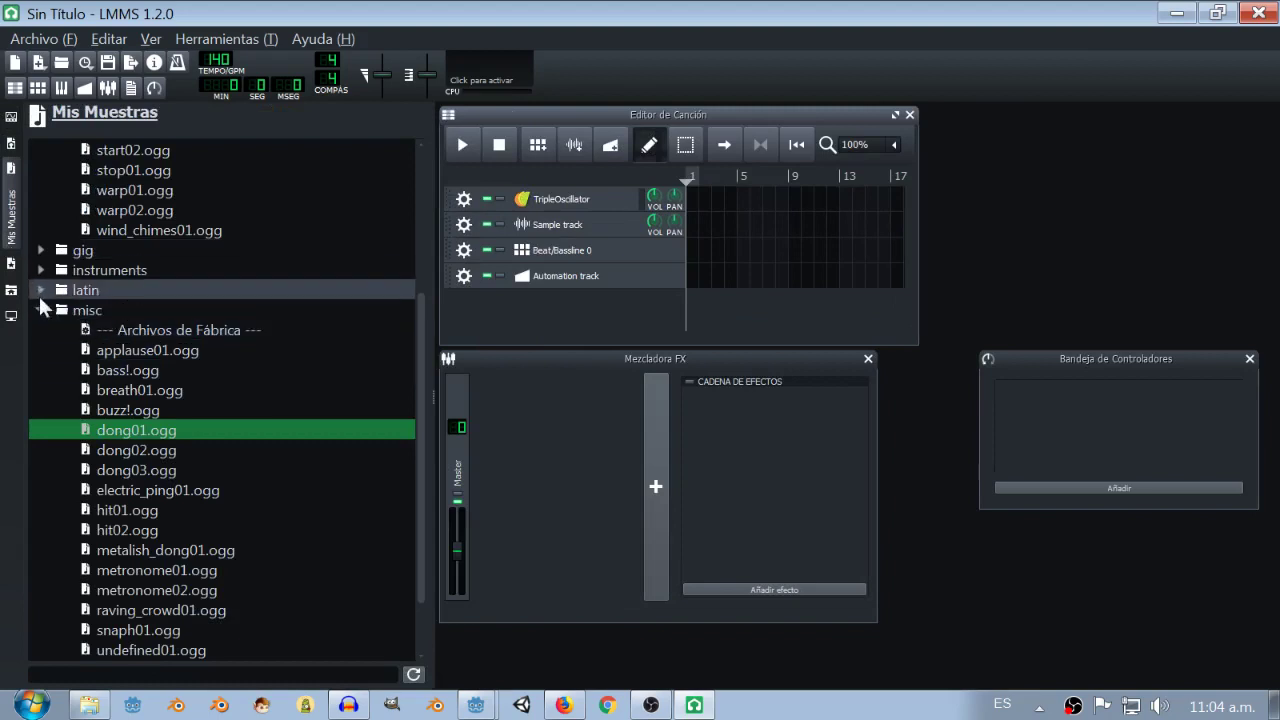
click(38, 309)
Preview filter_sweep01, start02, warp01, warp02, scratch01, explode01 and chroma_sound_effect01 effect samples.
click(143, 330)
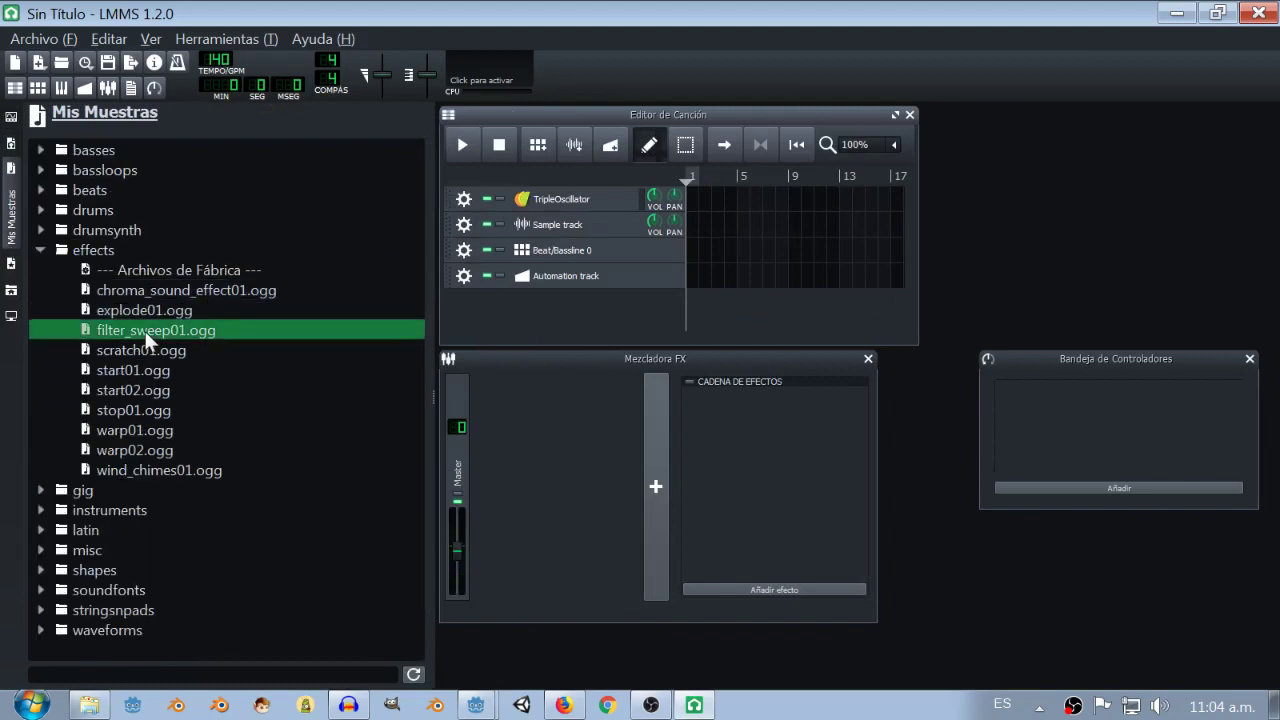
click(152, 392)
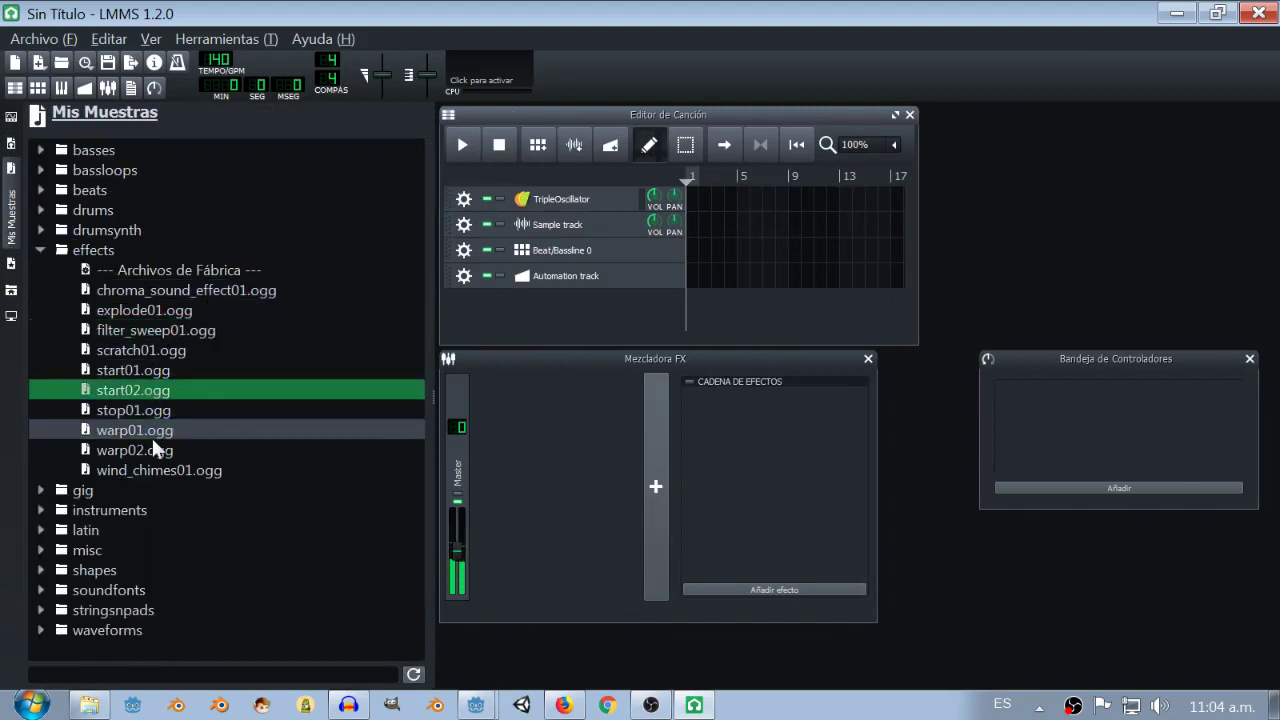
click(148, 429)
click(149, 453)
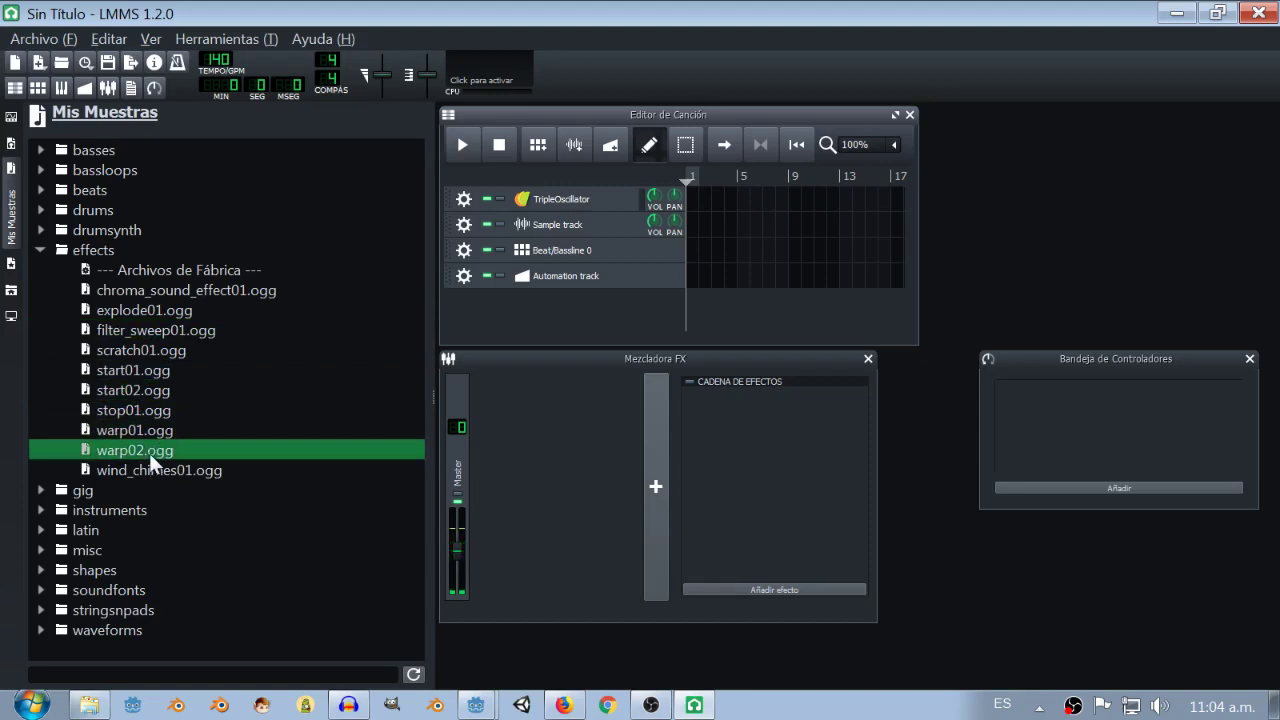
click(145, 348)
click(158, 310)
click(170, 292)
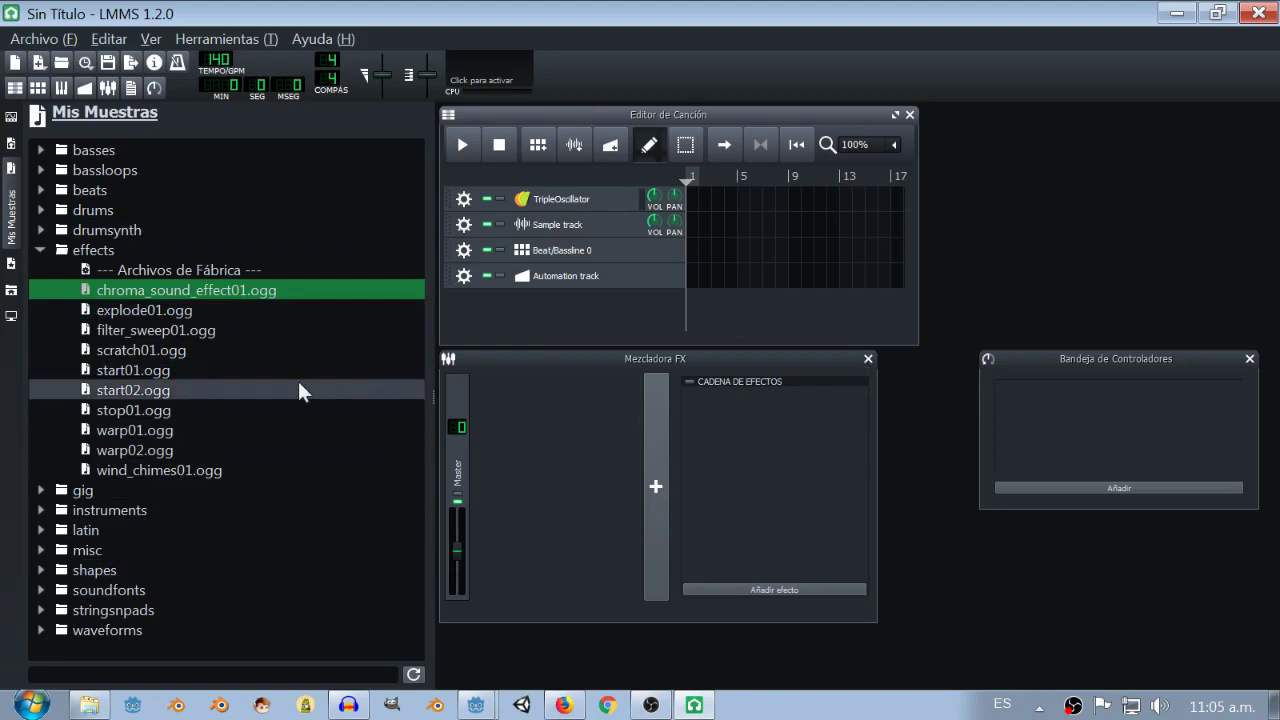
Browse the shapes and instruments folders and preview the bunglist6.wav shape sample.
click(40, 570)
scroll(143, 525, down, 3)
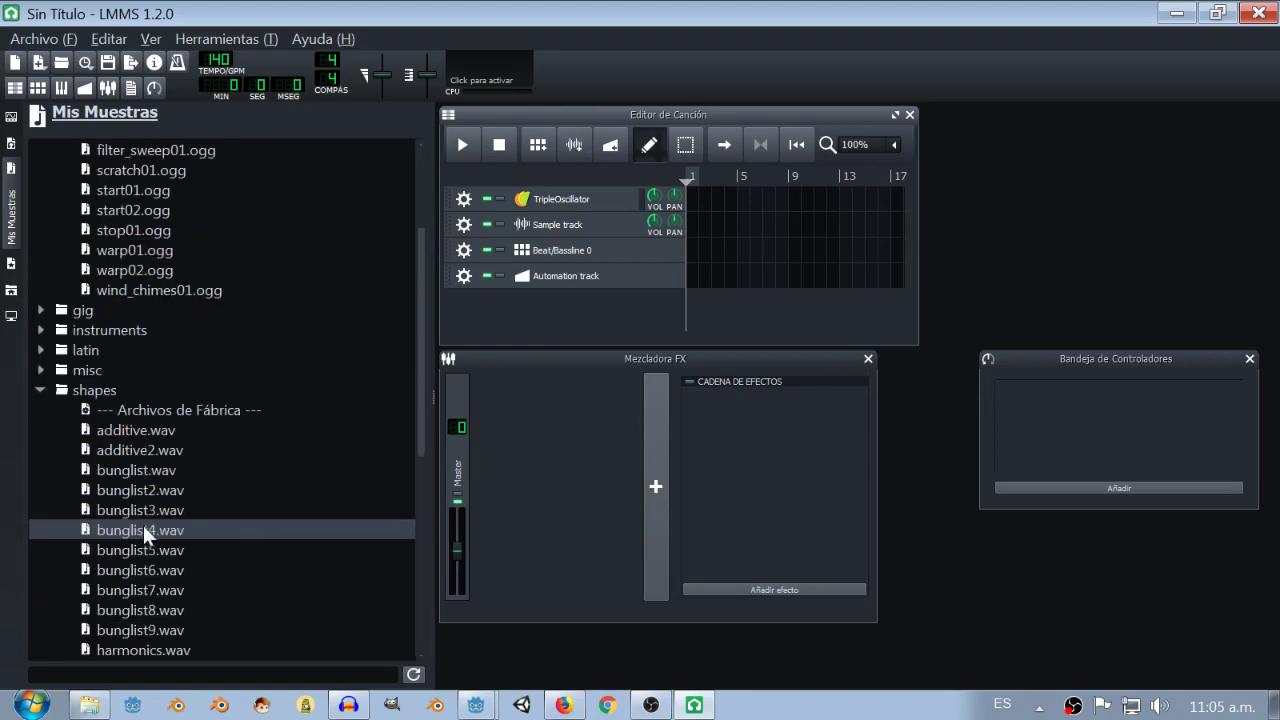
click(38, 389)
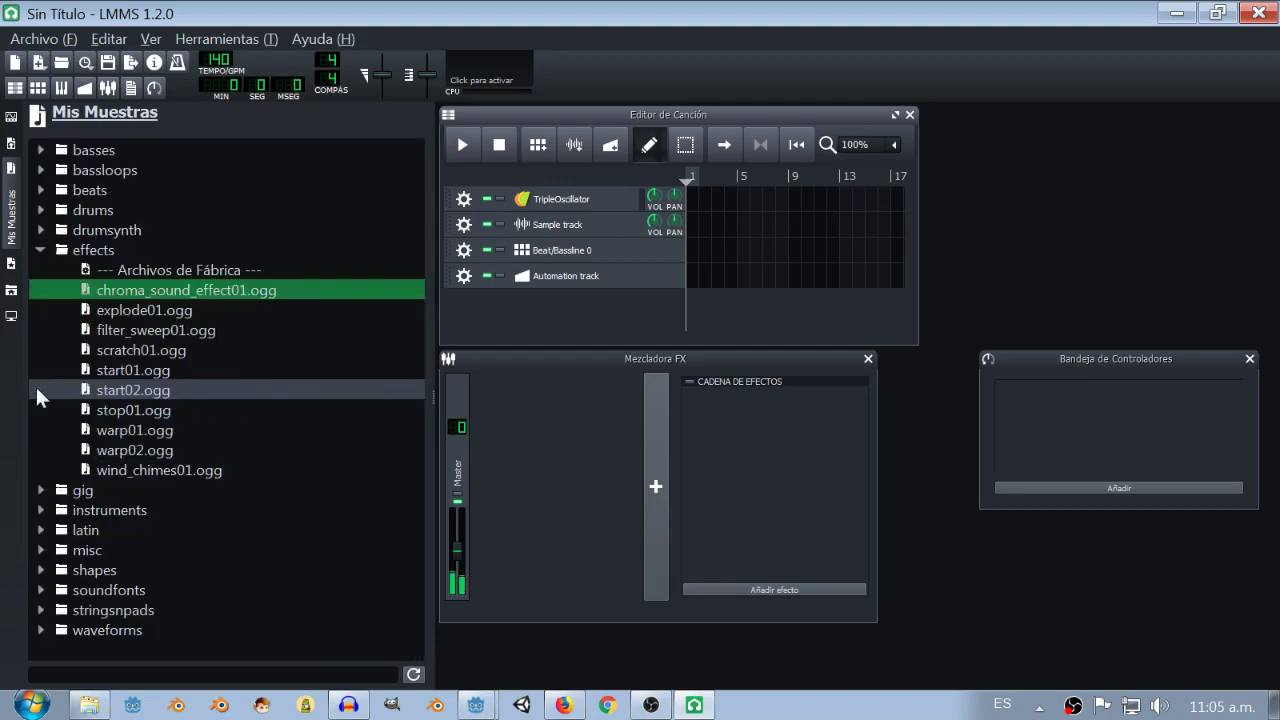
click(39, 510)
click(39, 510)
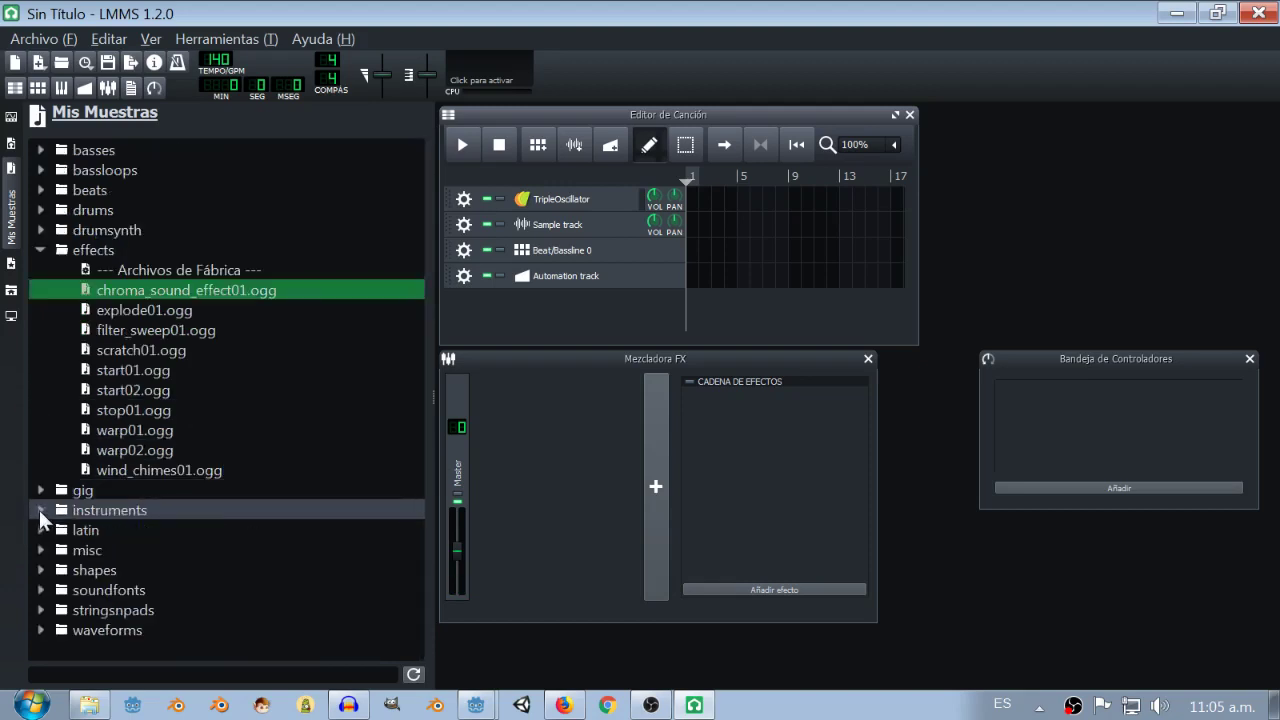
click(41, 566)
scroll(42, 563, down, 4)
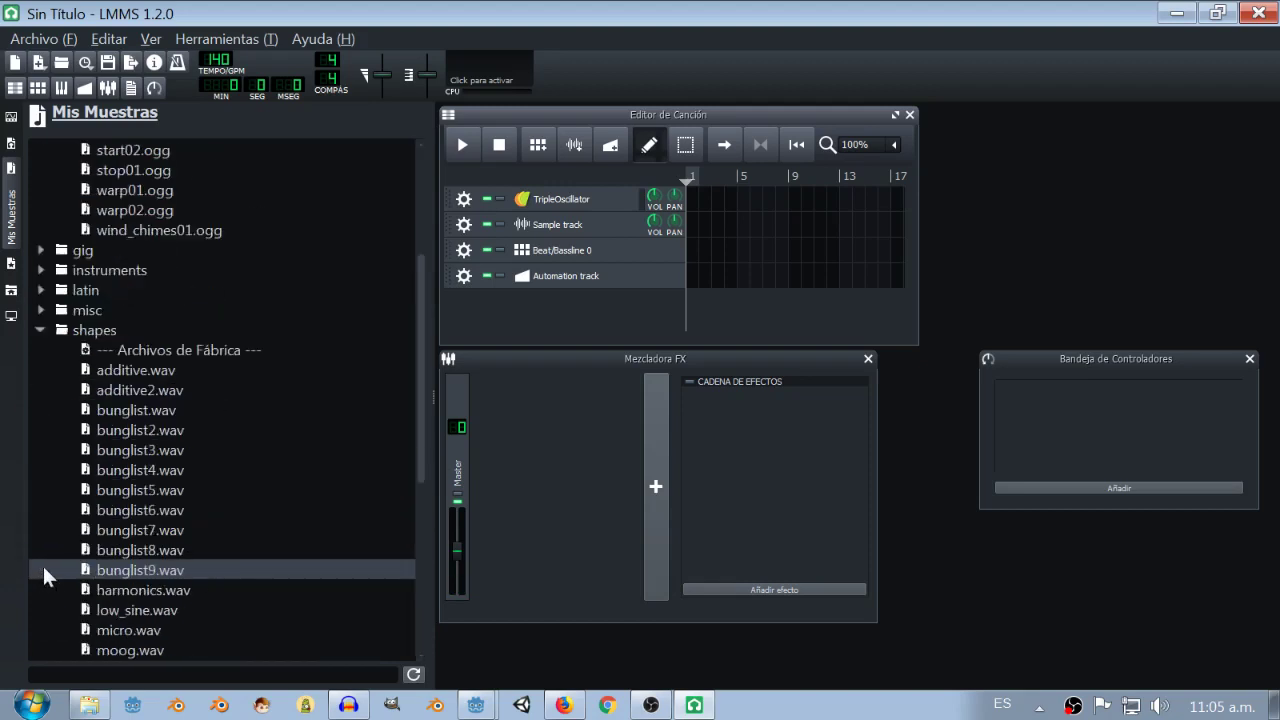
click(122, 500)
Preview another bunglist shape sample, then show the My Presets list.
click(40, 330)
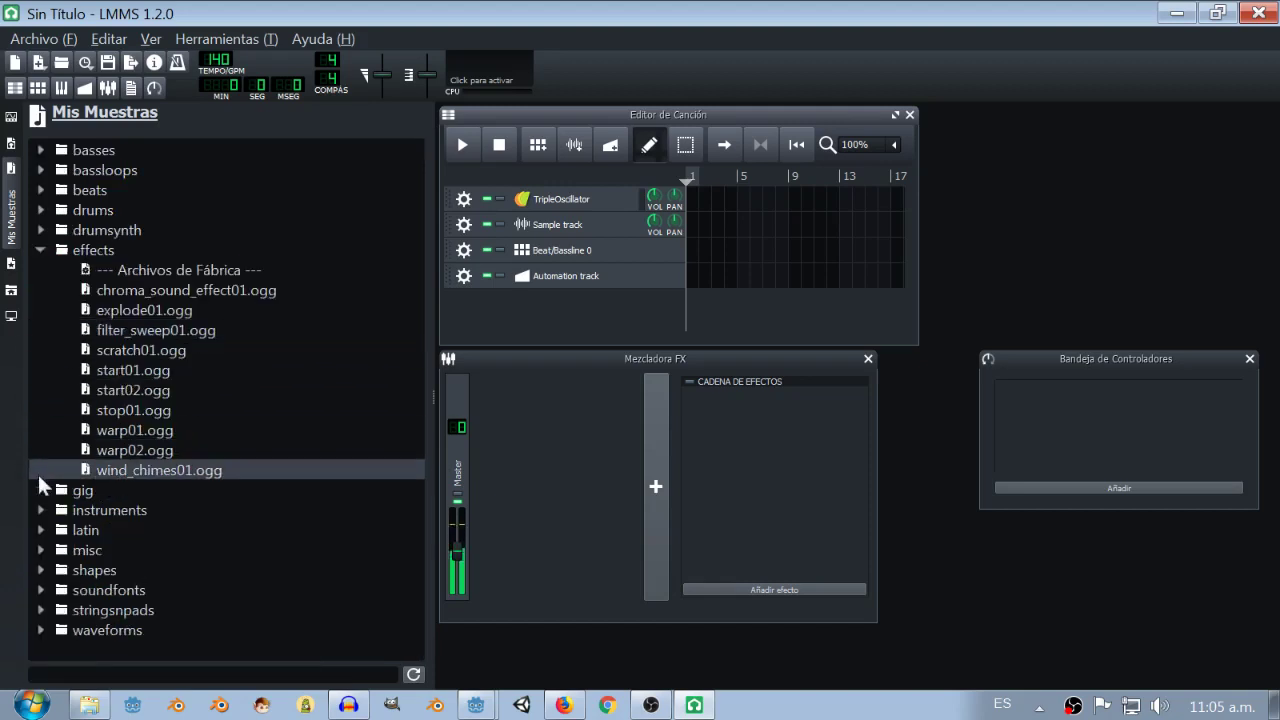
click(40, 569)
scroll(204, 575, down, 4)
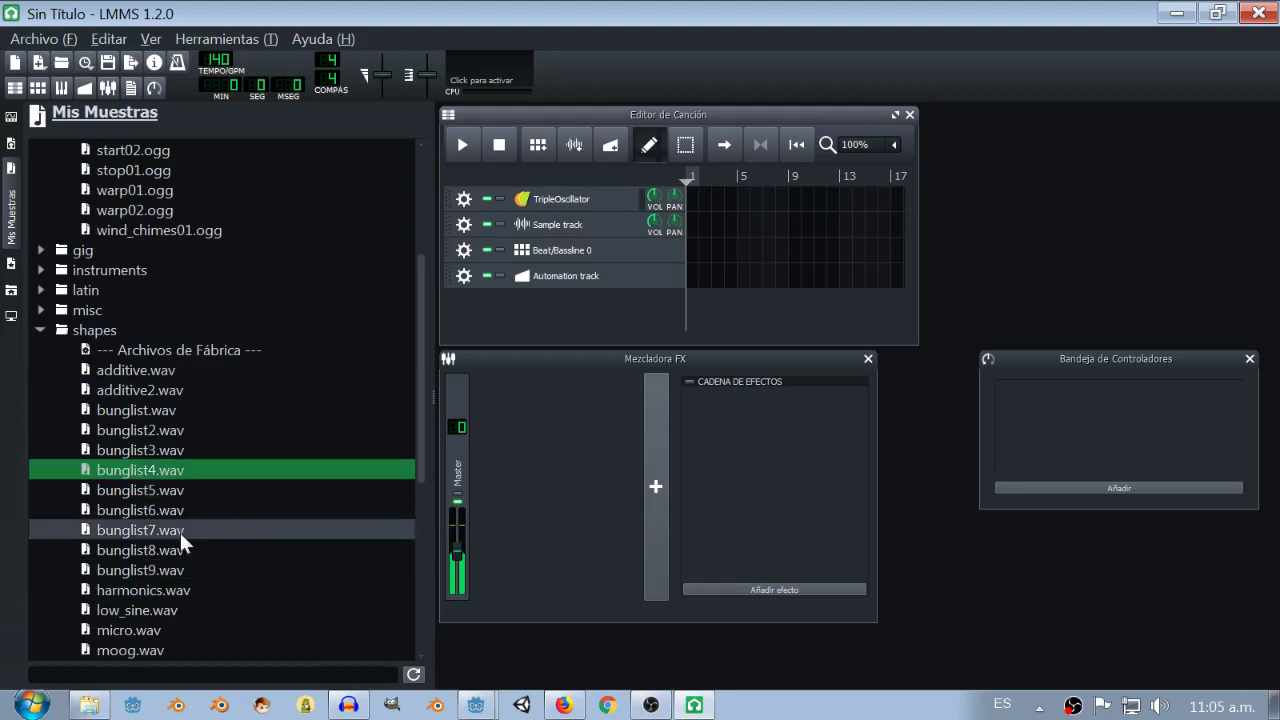
click(180, 531)
click(42, 328)
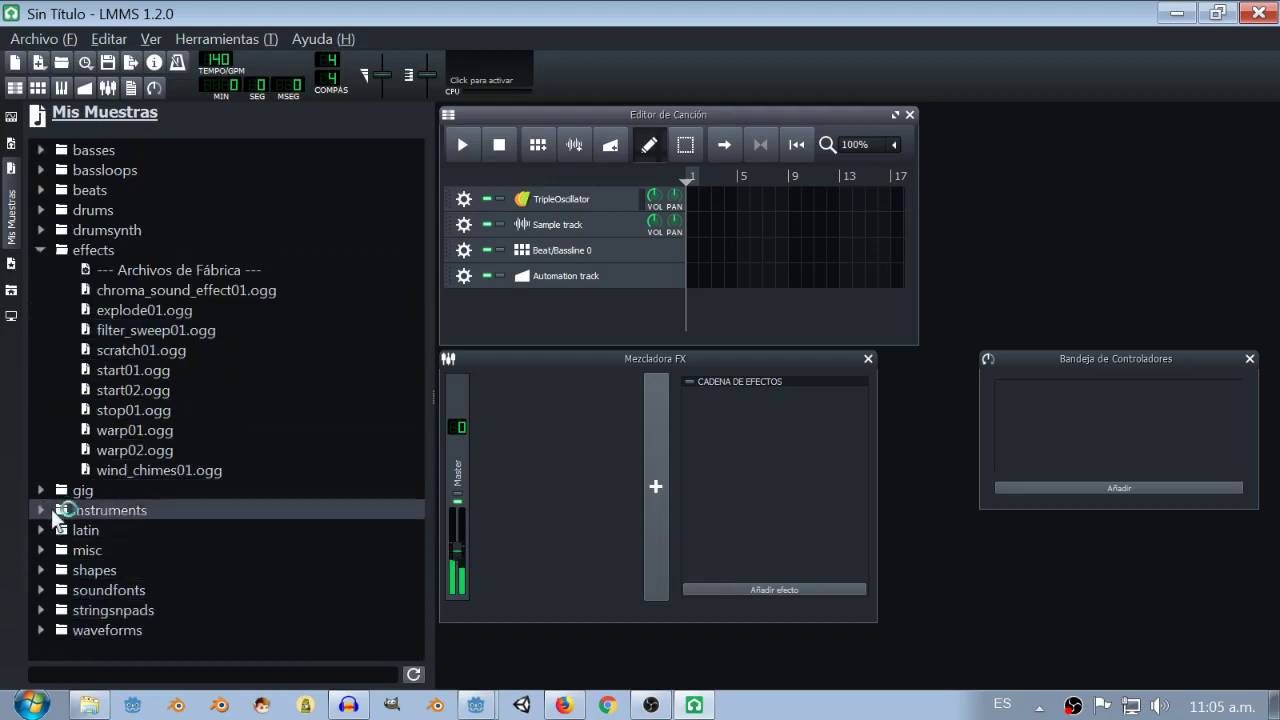
click(11, 264)
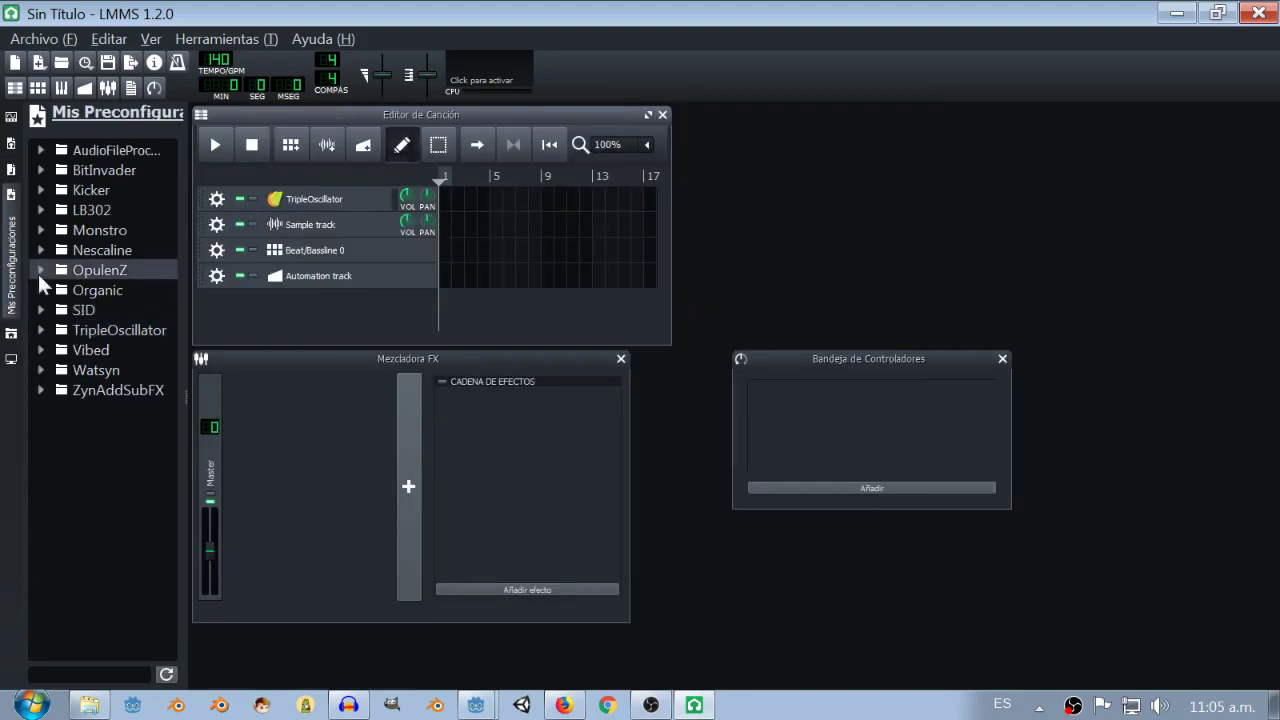
Back in My Samples, open the instruments folder and preview cello01.ogg.
click(13, 172)
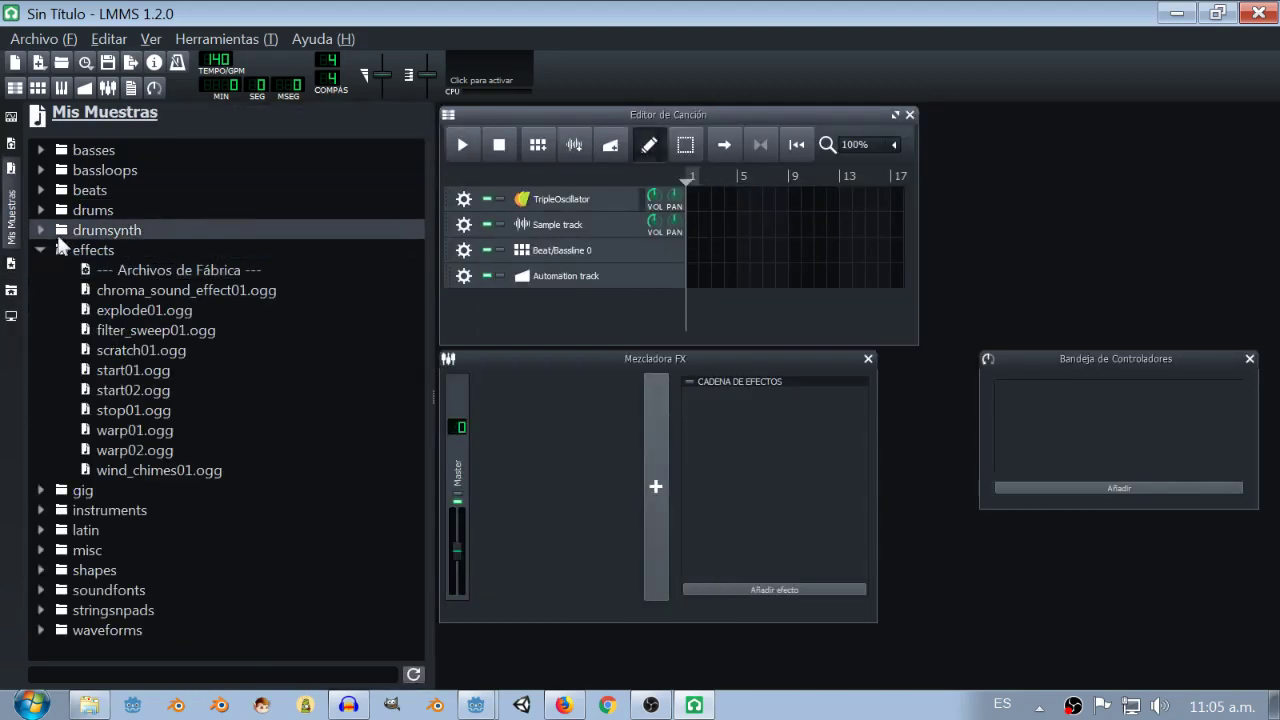
click(41, 244)
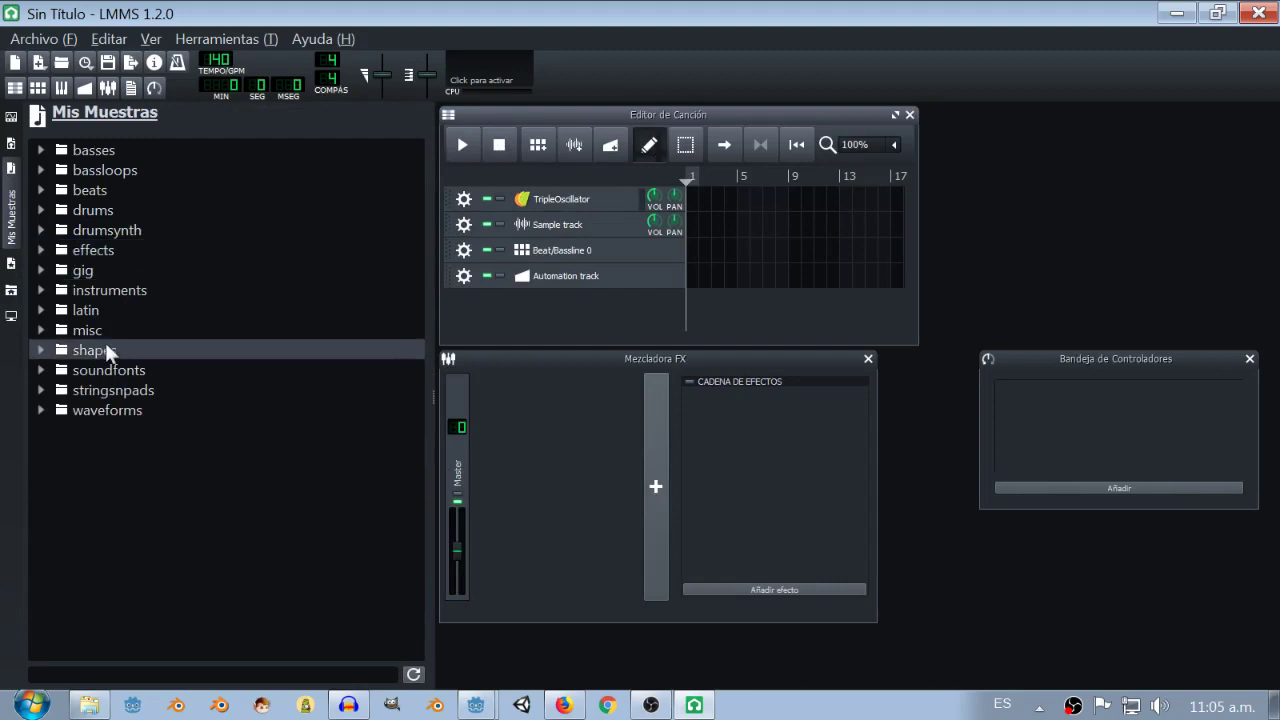
click(40, 290)
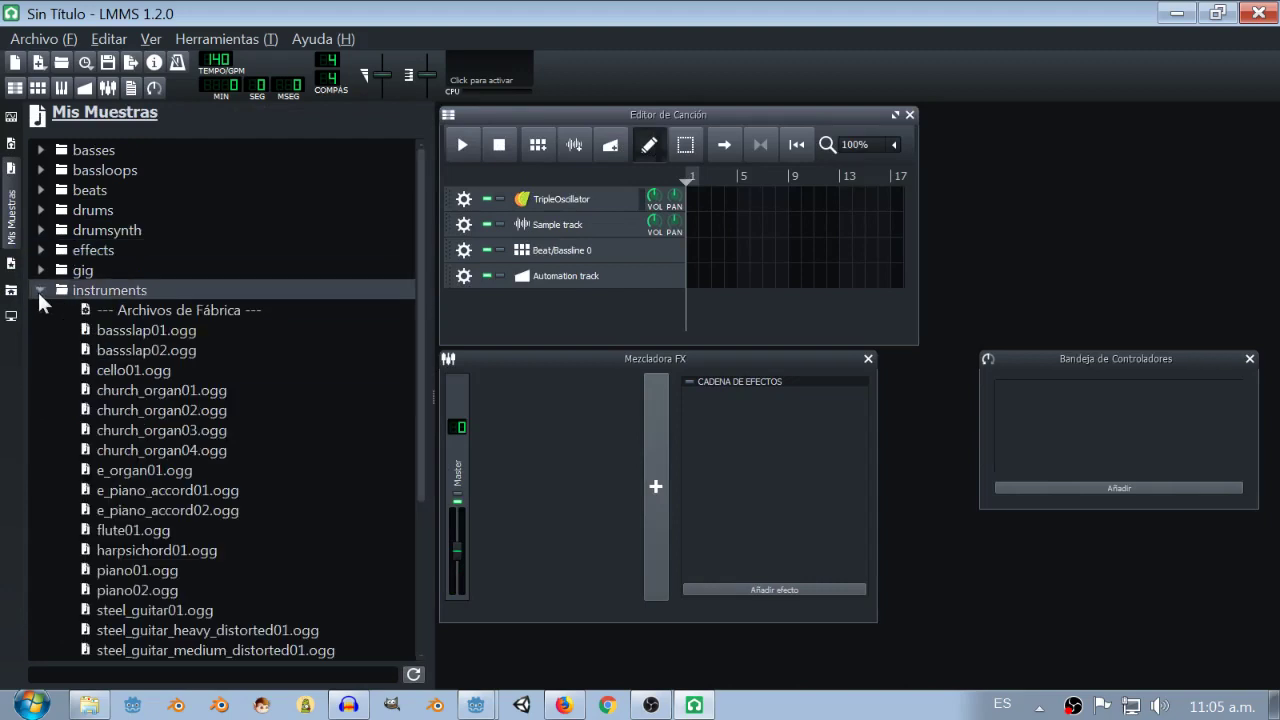
click(107, 366)
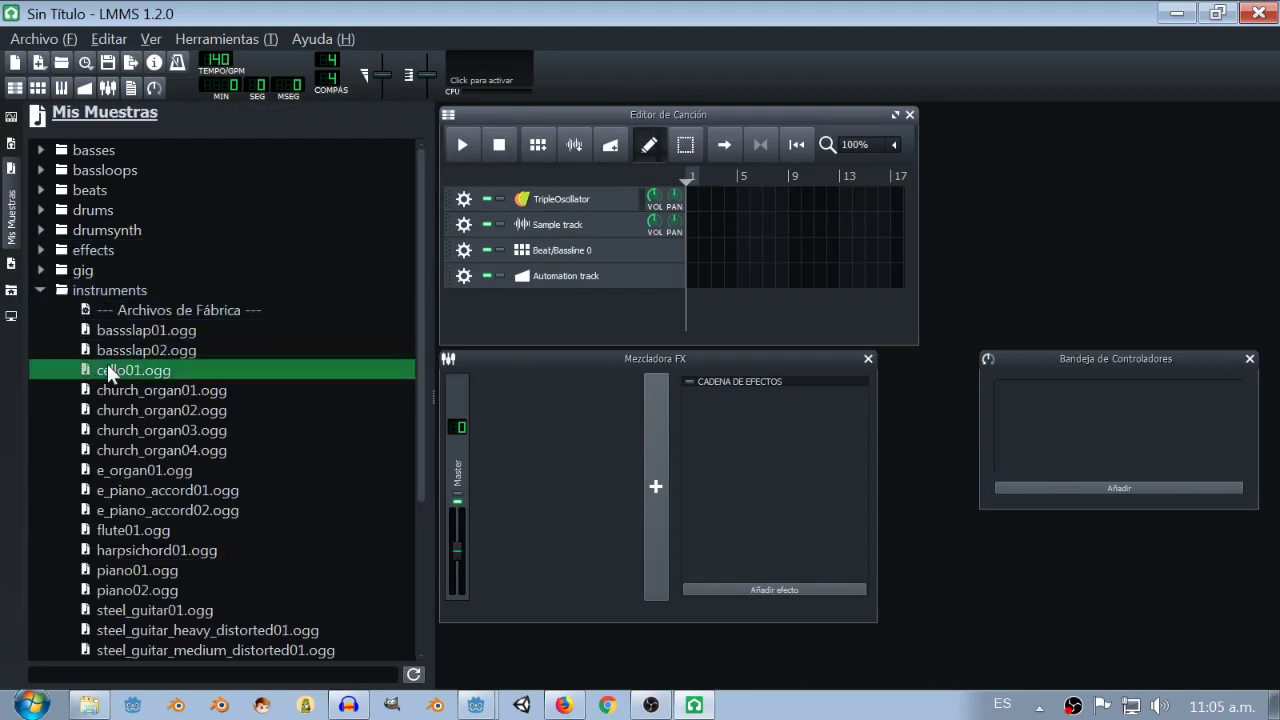
click(41, 288)
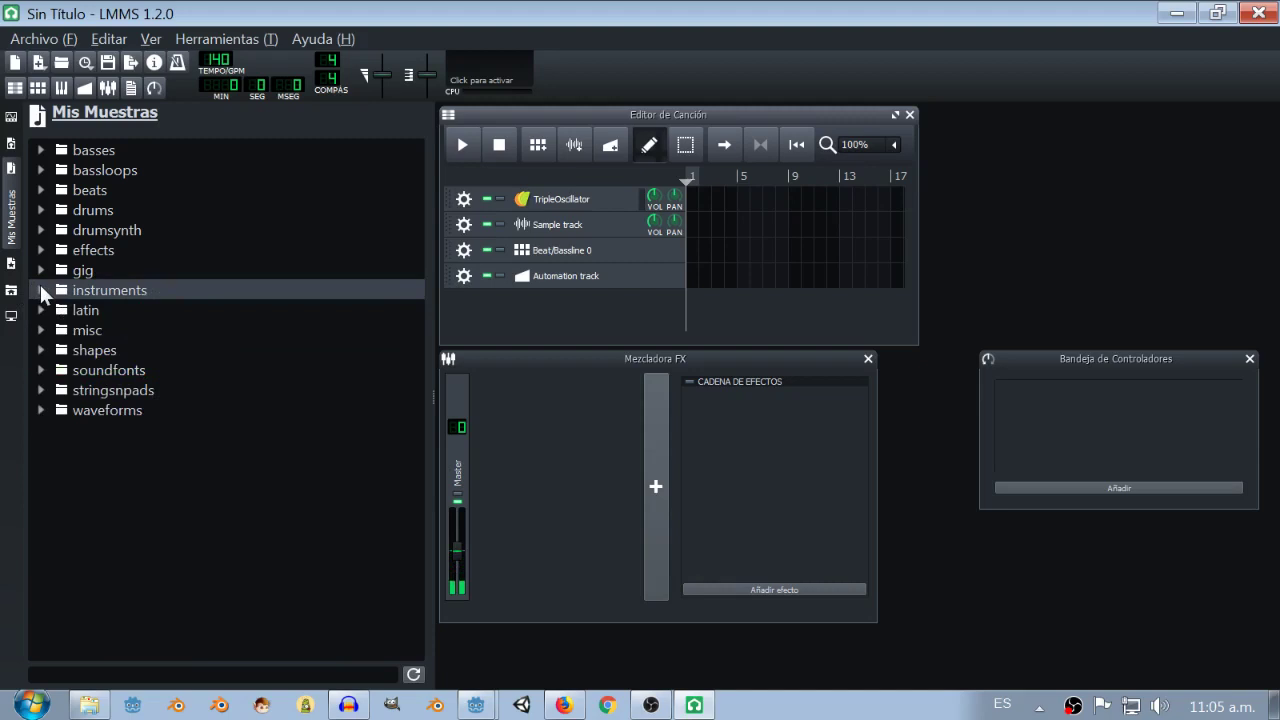
Browse the soundfonts, stringsnpads and waveforms folders, previewing the fmsaw1.flac waveform.
click(39, 370)
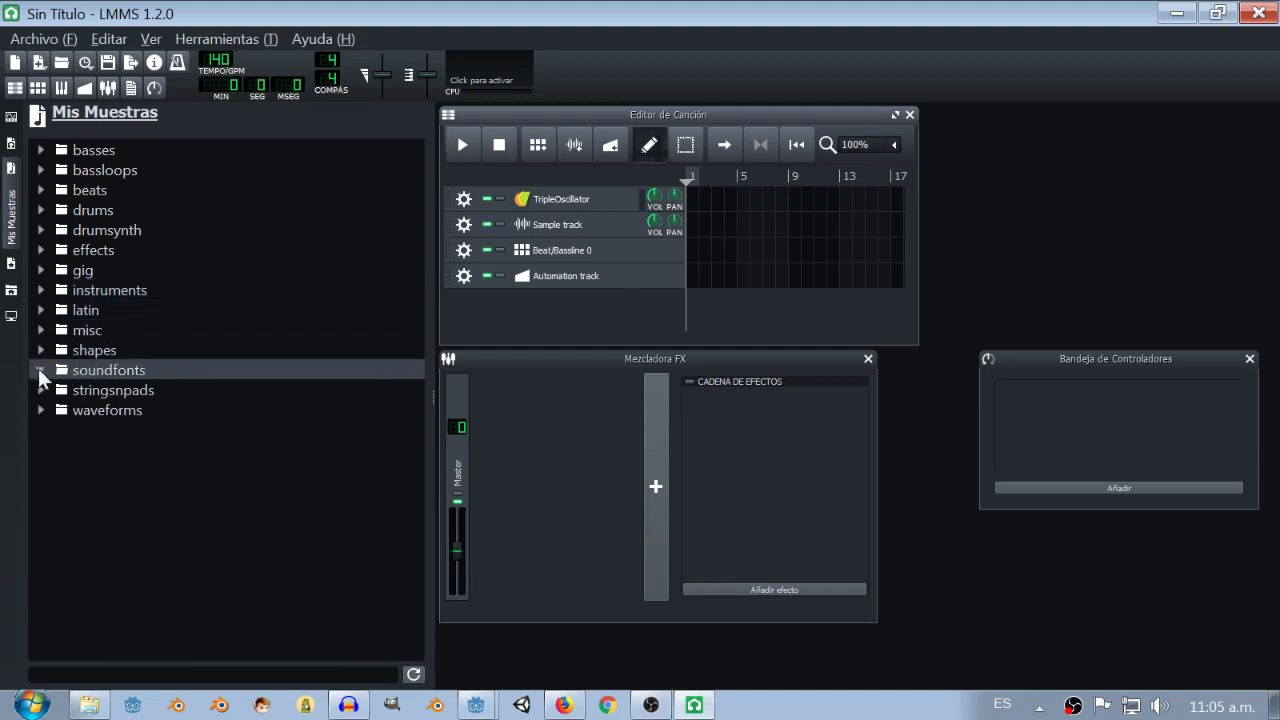
click(39, 389)
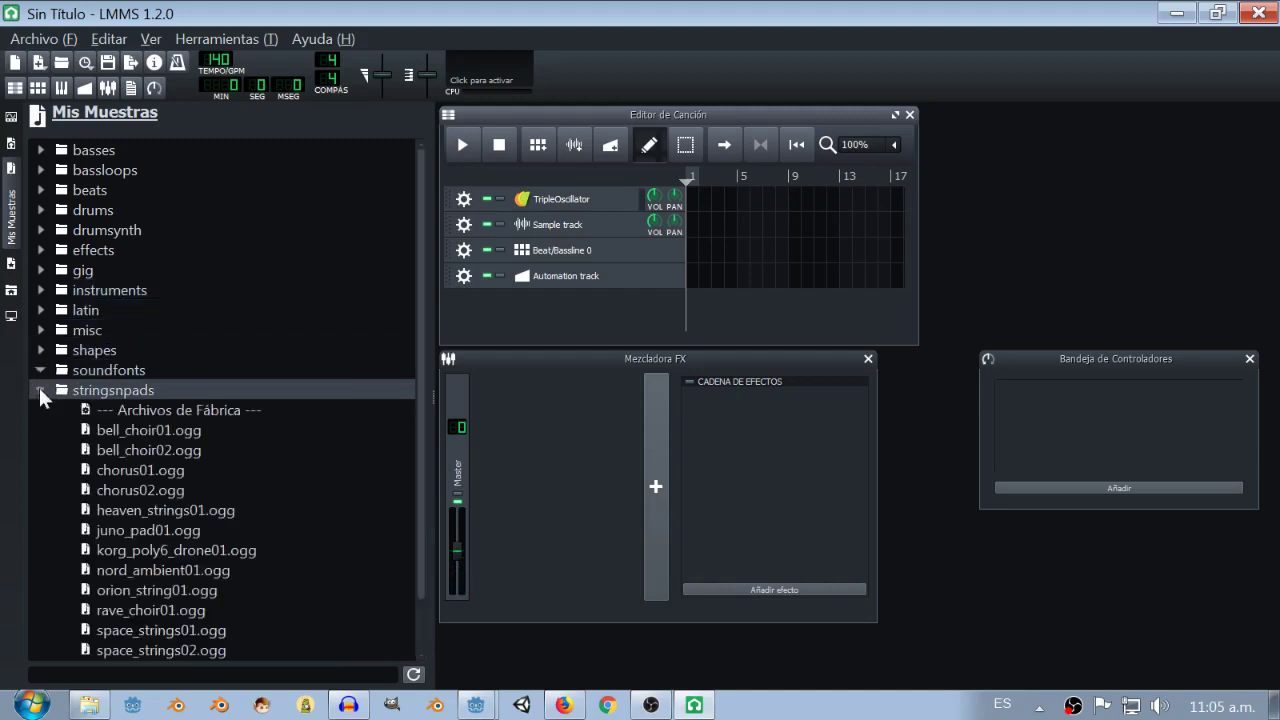
click(39, 389)
click(39, 410)
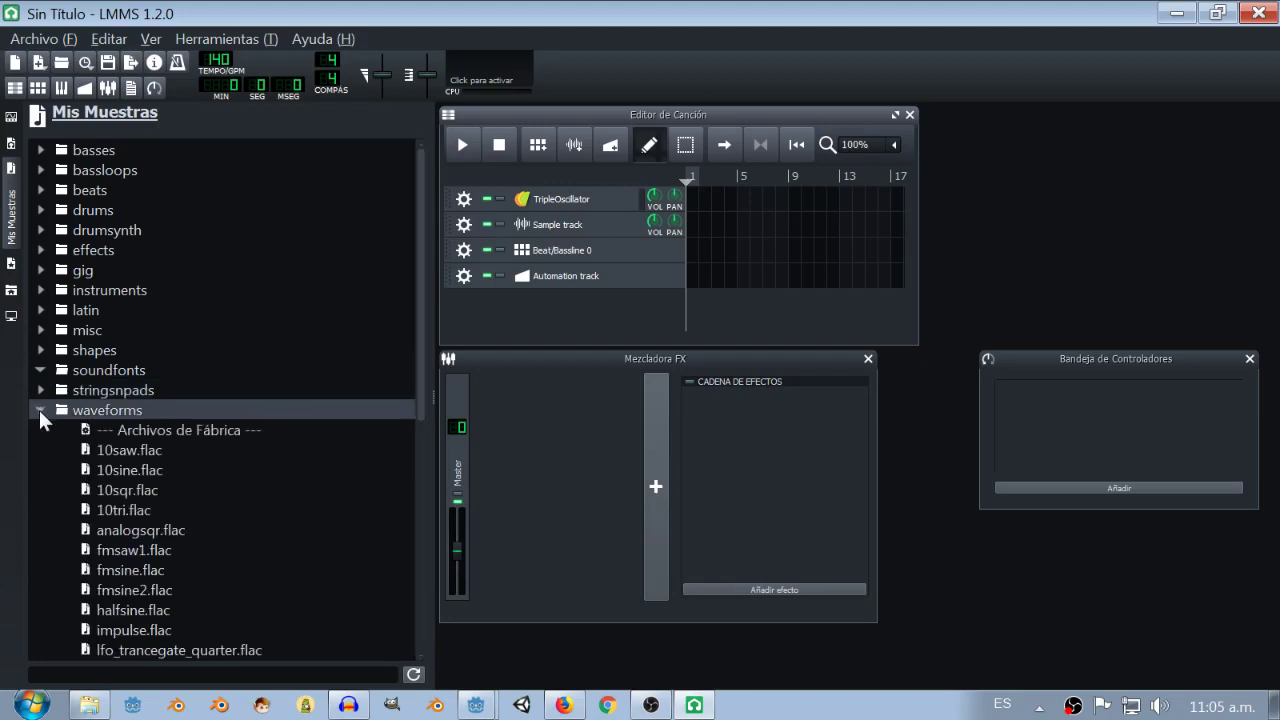
click(157, 548)
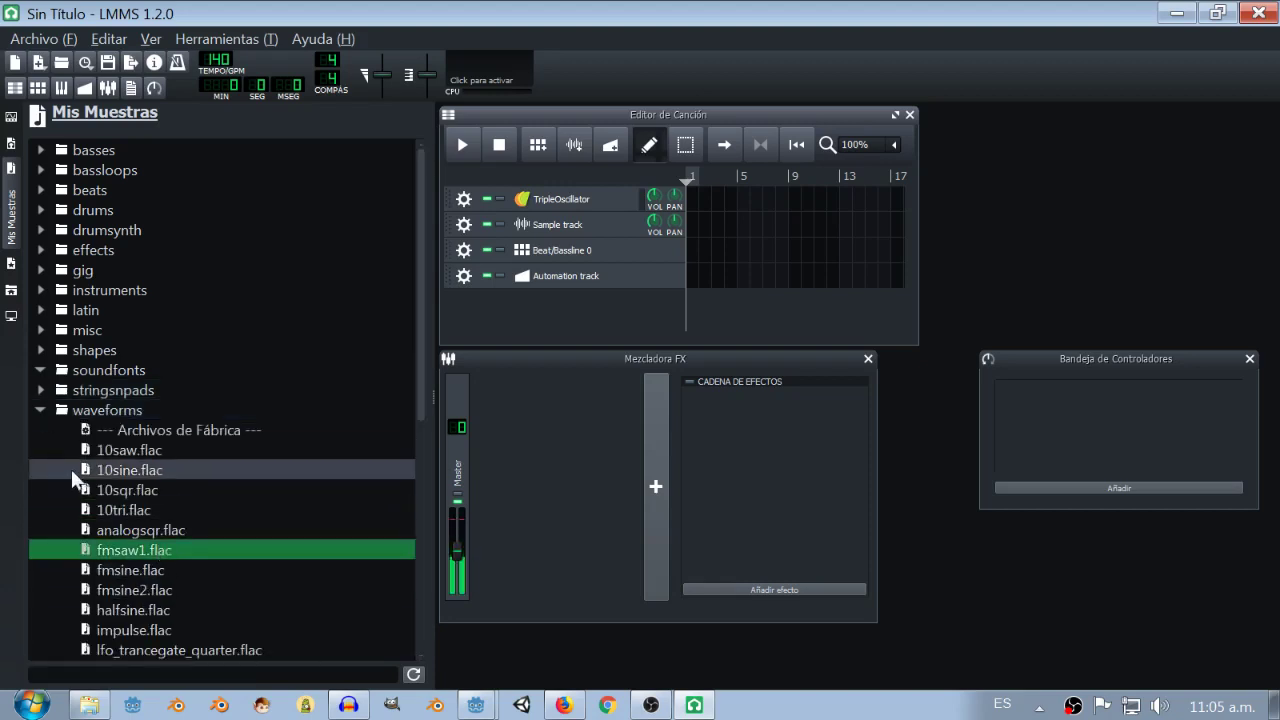
click(40, 410)
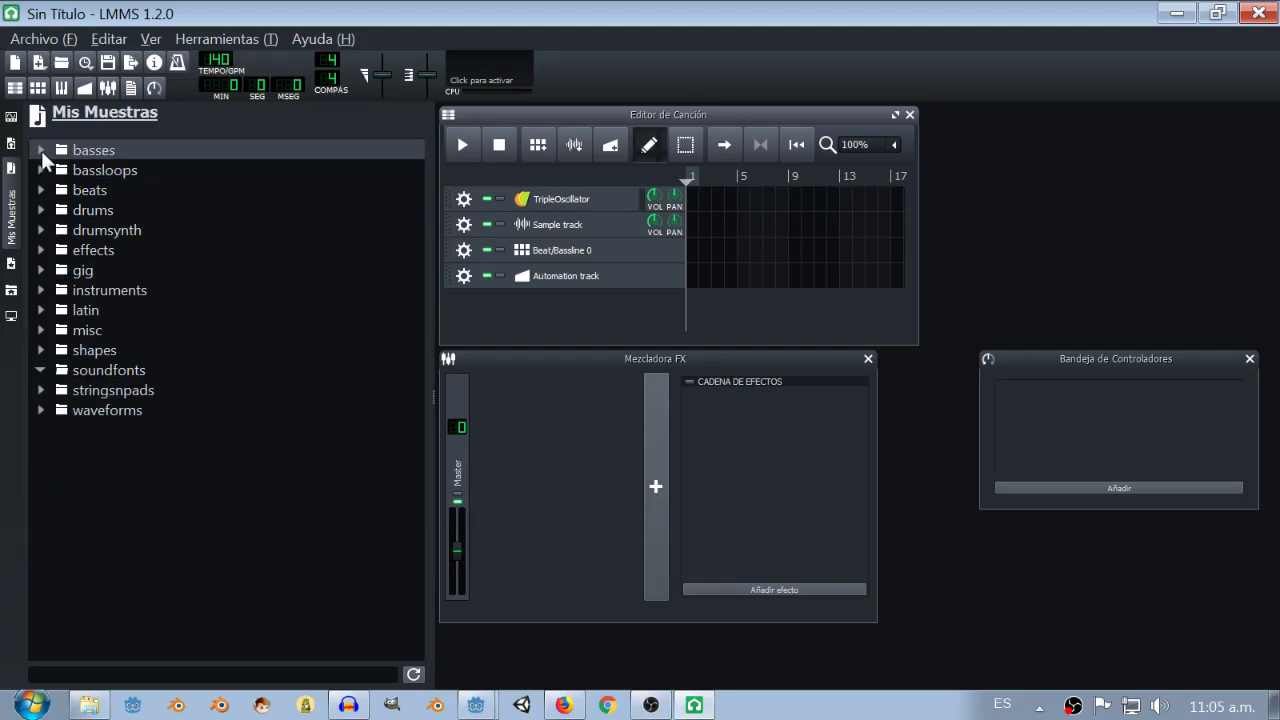
Peek into the tutorials and shorties project folders, then open the samples' effects folder.
click(10, 157)
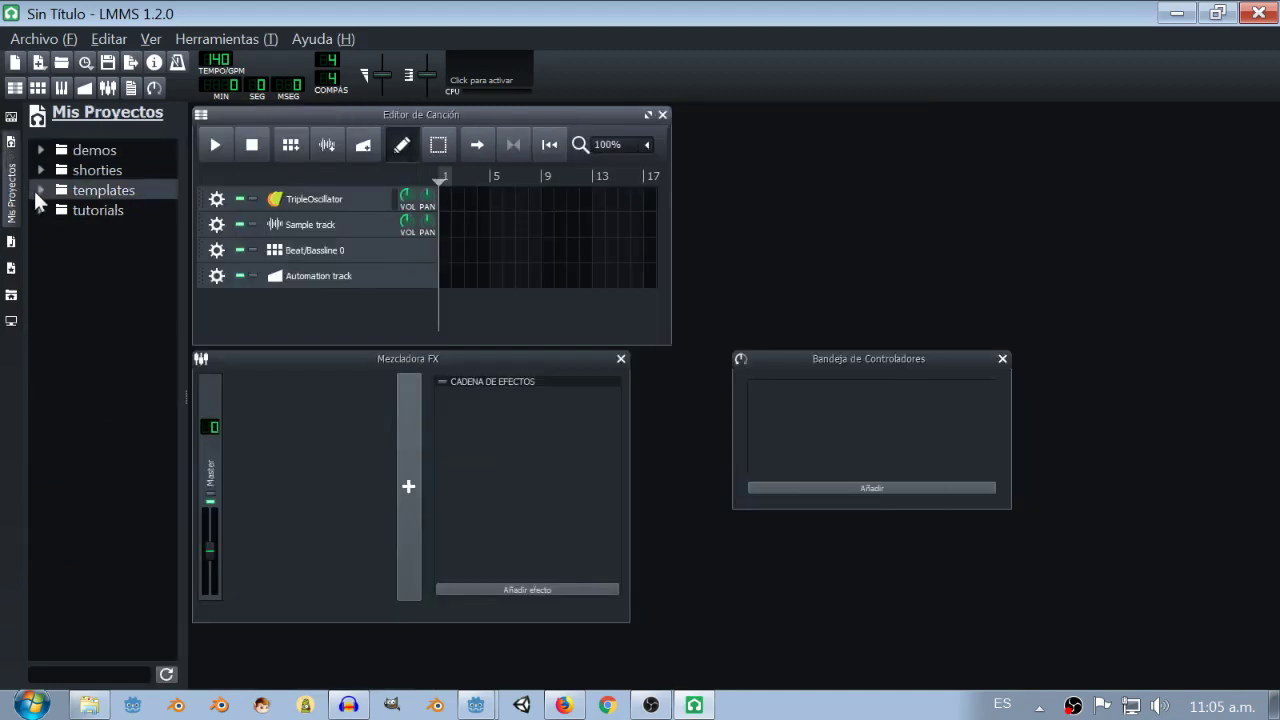
click(34, 188)
click(38, 210)
click(38, 213)
click(42, 166)
click(43, 165)
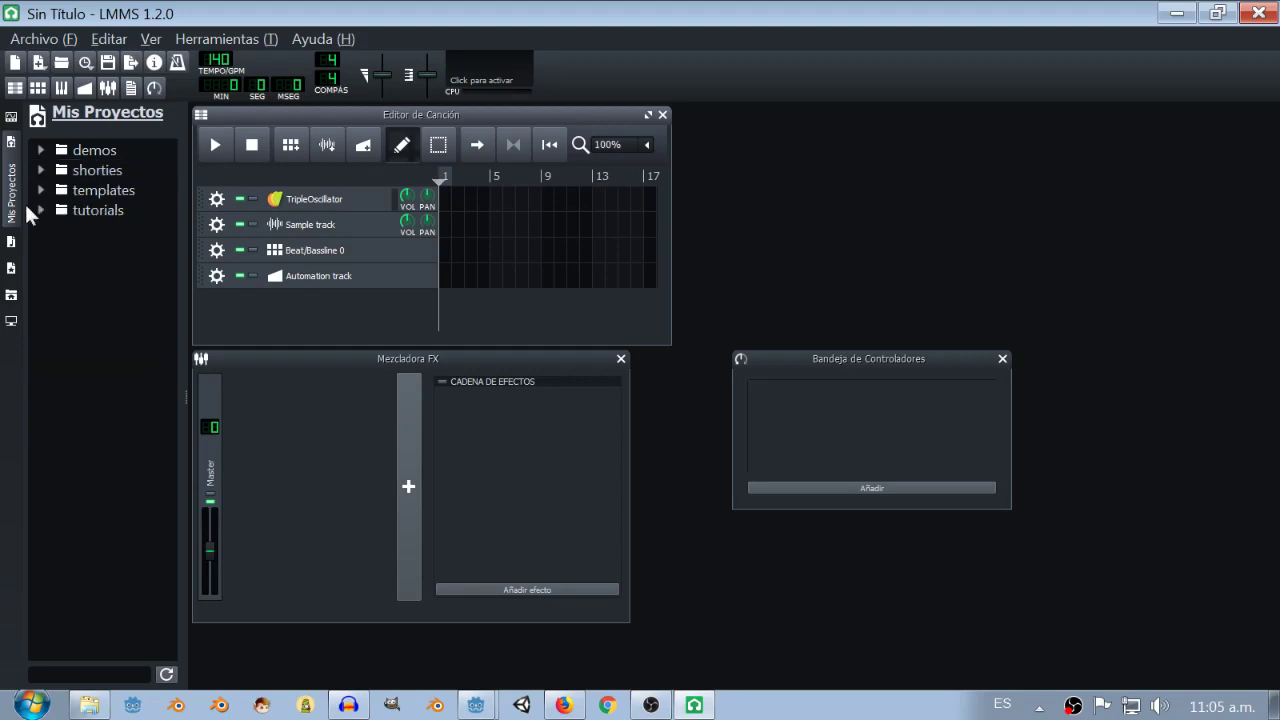
click(12, 242)
click(44, 248)
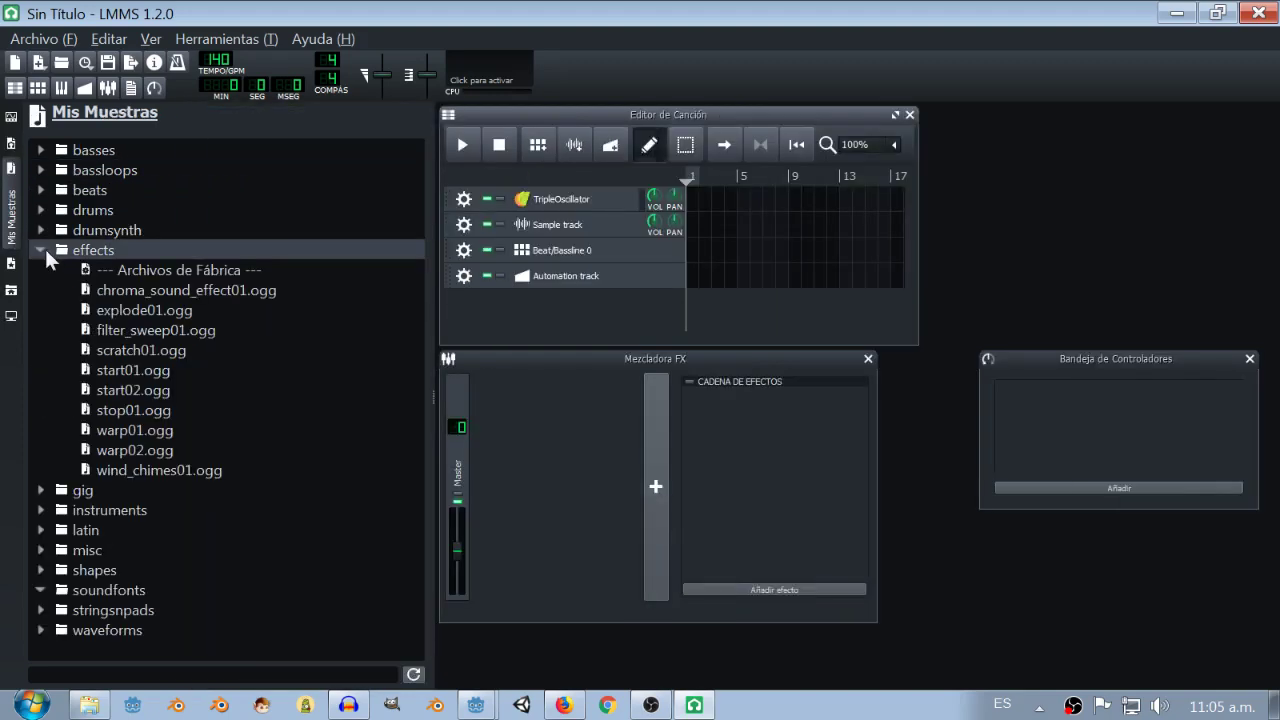
Preview the explode01, chroma_sound_effect01, start01, start02 and stop01 effect samples.
click(180, 309)
click(173, 271)
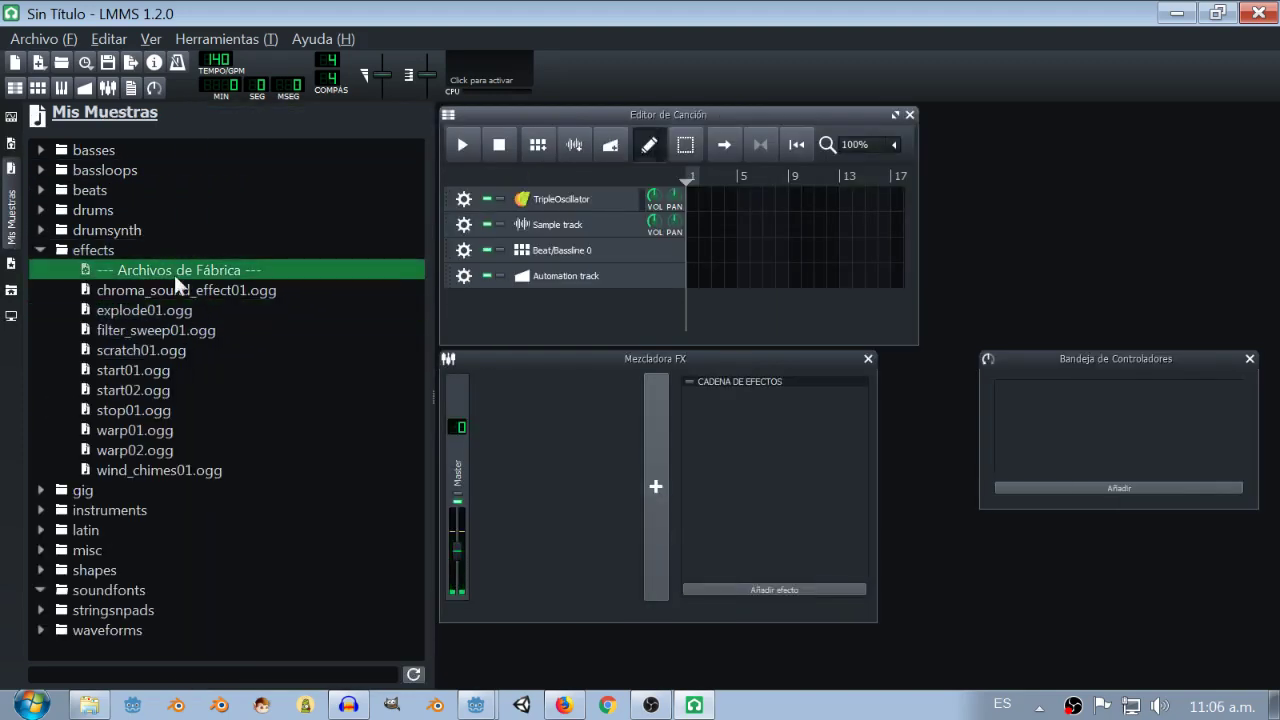
click(177, 289)
click(176, 370)
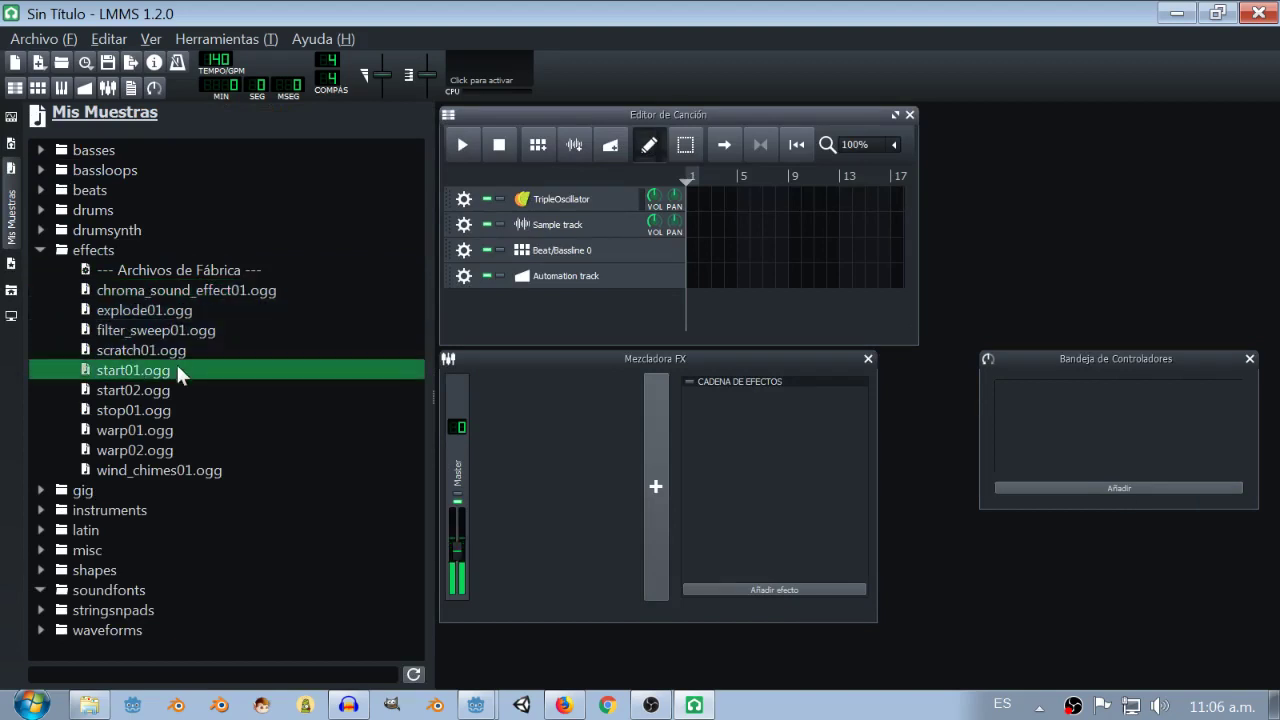
click(171, 390)
click(165, 409)
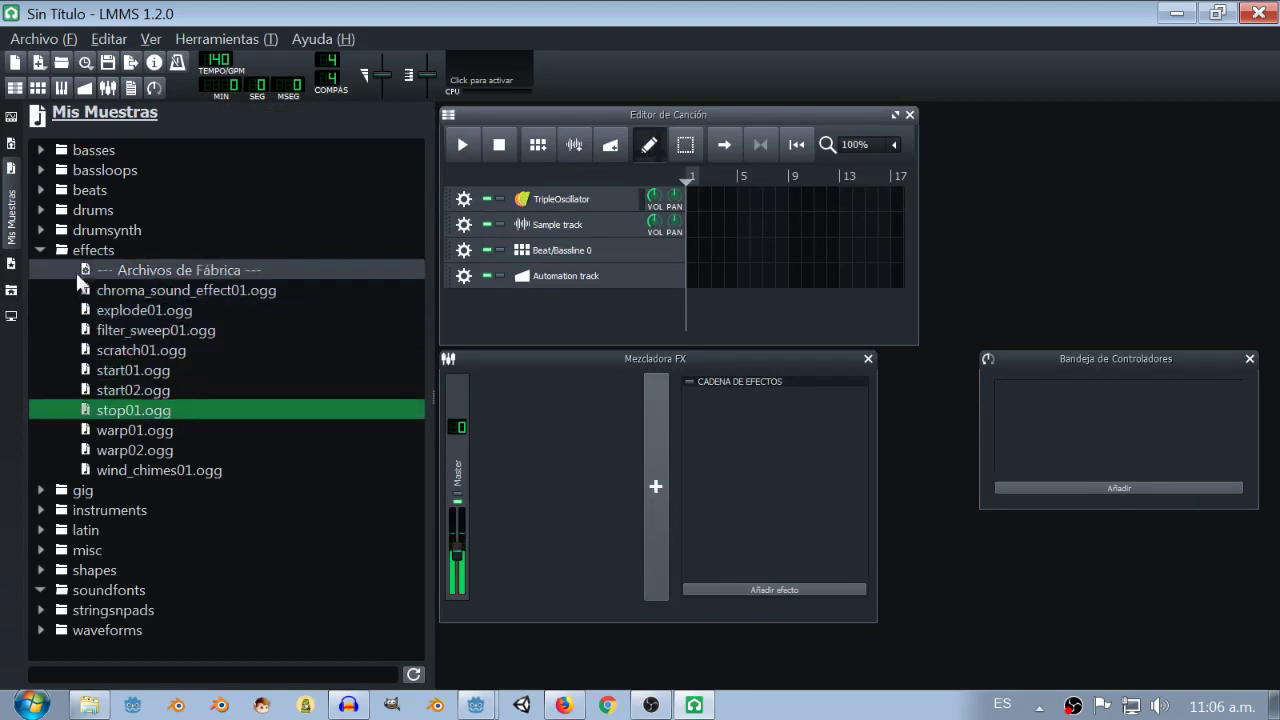
Peek into the drumsynth folder, then open the instruments folder and scroll through it.
click(42, 226)
click(42, 226)
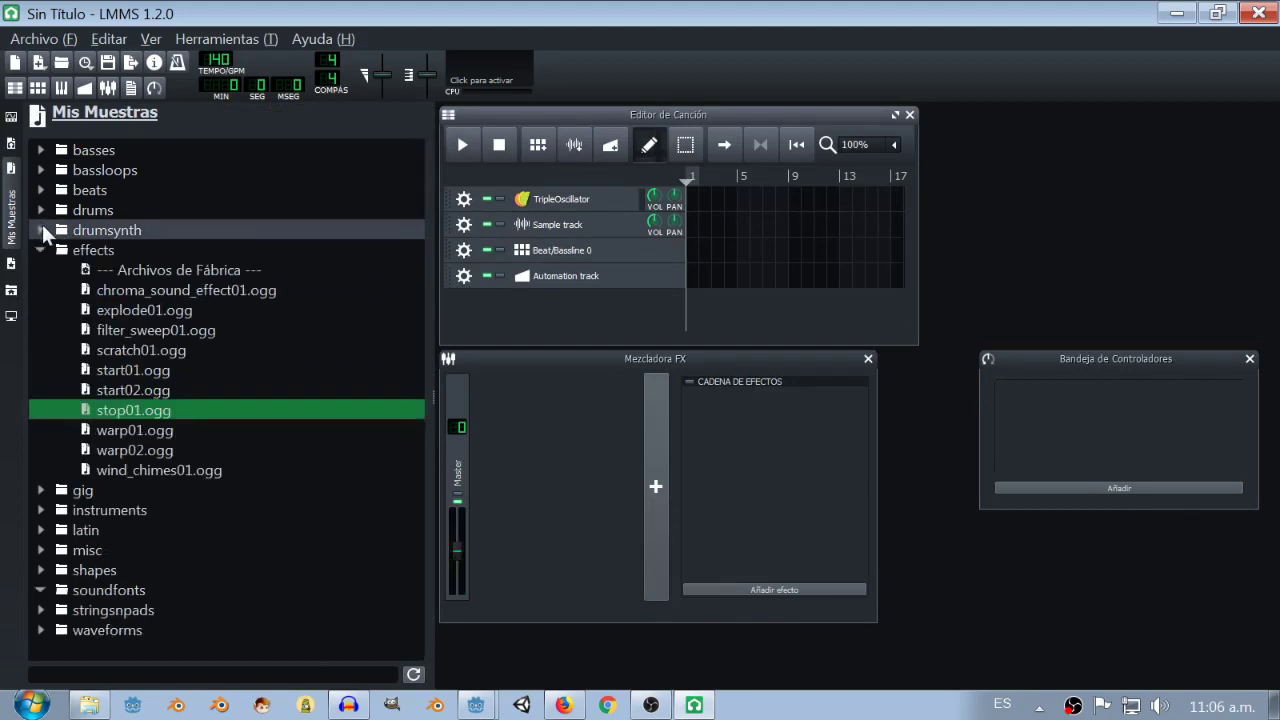
click(39, 509)
scroll(304, 436, down, 1)
scroll(298, 410, down, 2)
scroll(298, 410, down, 1)
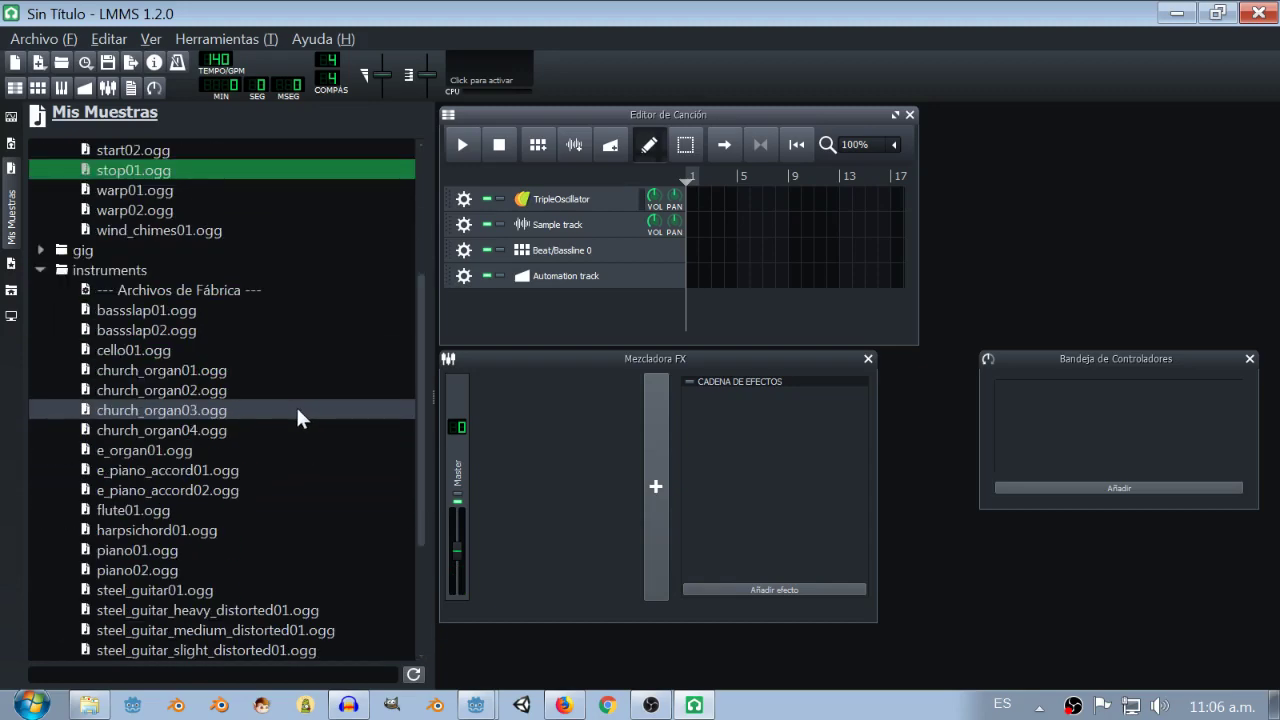
scroll(285, 412, down, 3)
Open the latin and misc folders, preview dong01.ogg, and narrow the sample browser.
click(39, 550)
scroll(67, 512, down, 2)
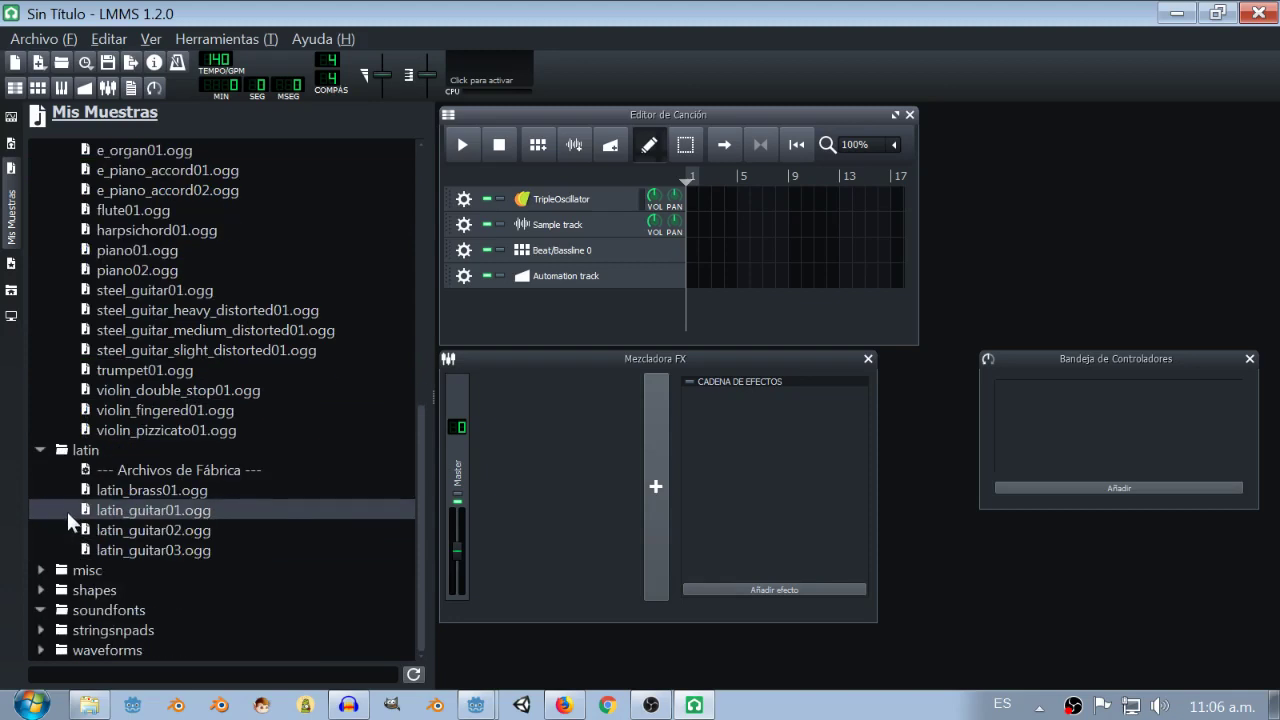
click(37, 570)
scroll(107, 473, down, 4)
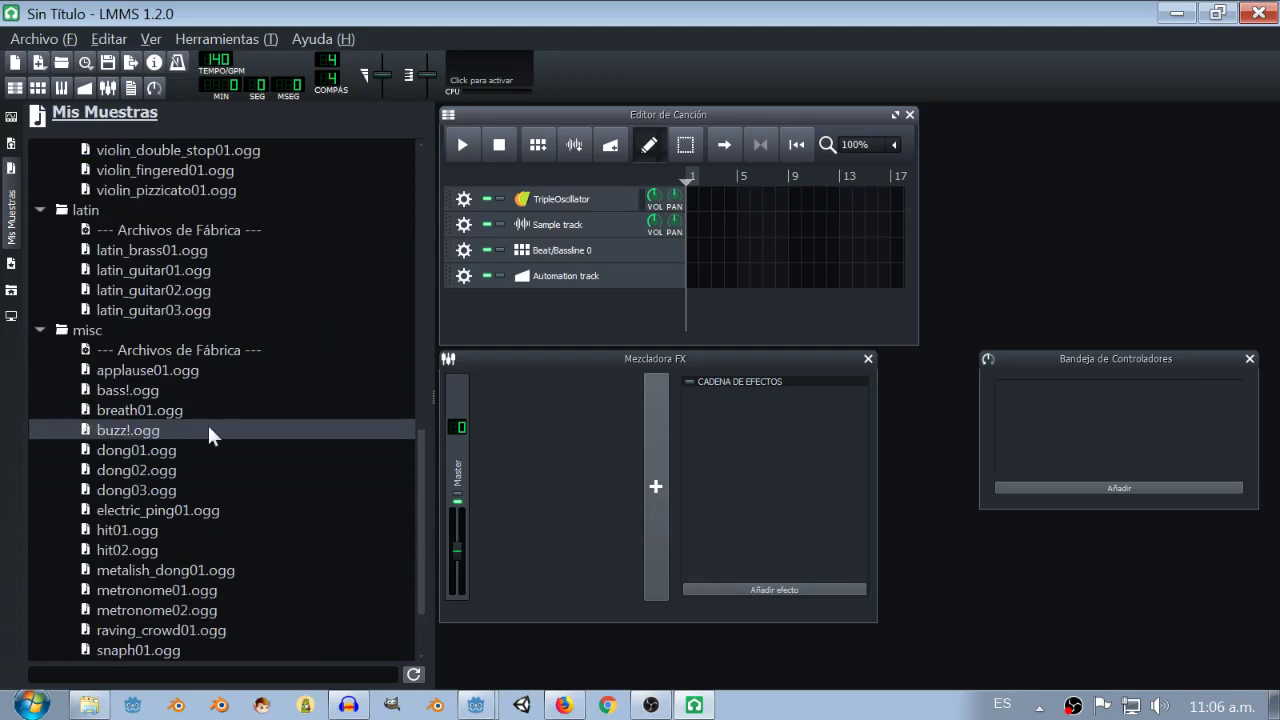
click(163, 452)
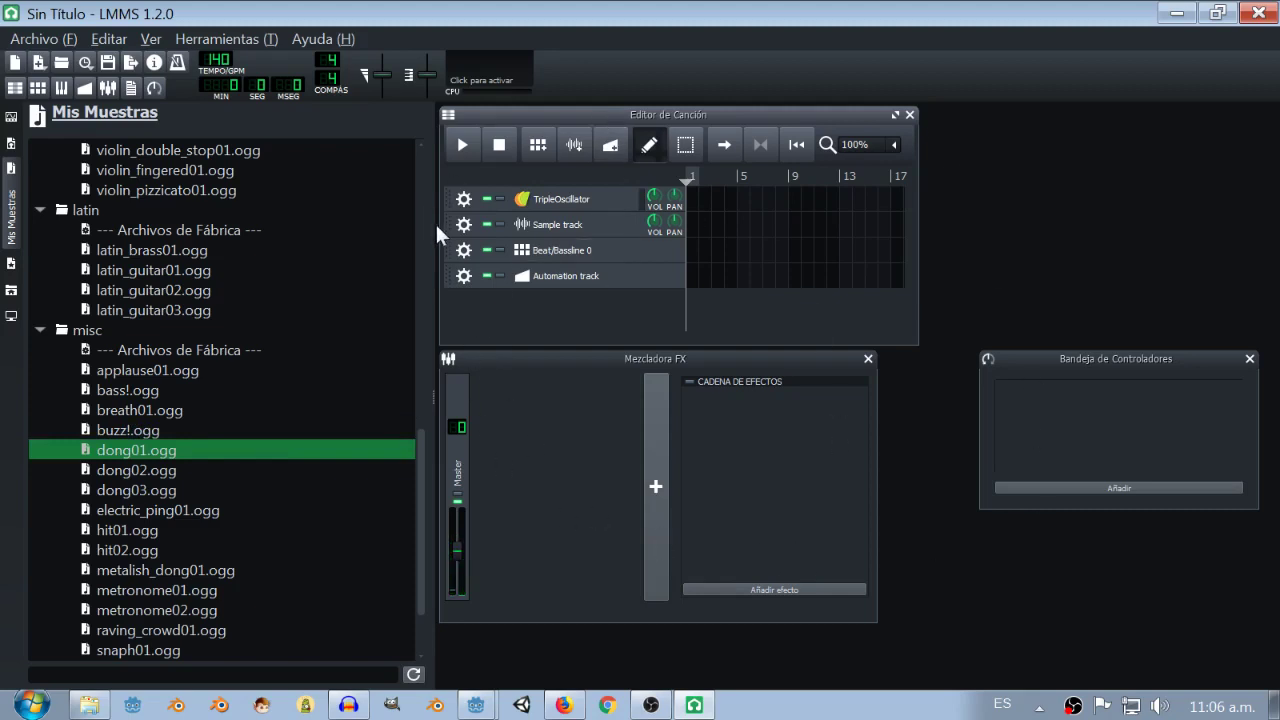
drag(434, 224, 357, 226)
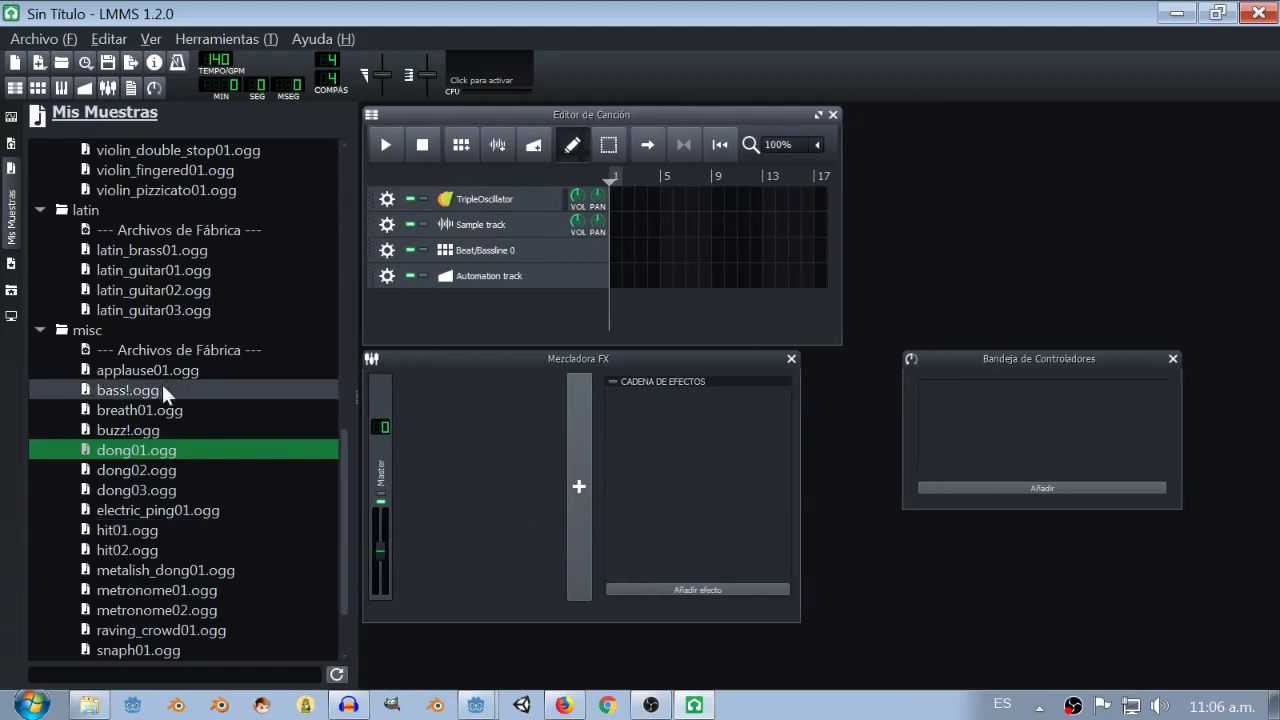
Preview dong01.ogg again, then briefly open and close the Automation Editor.
click(150, 451)
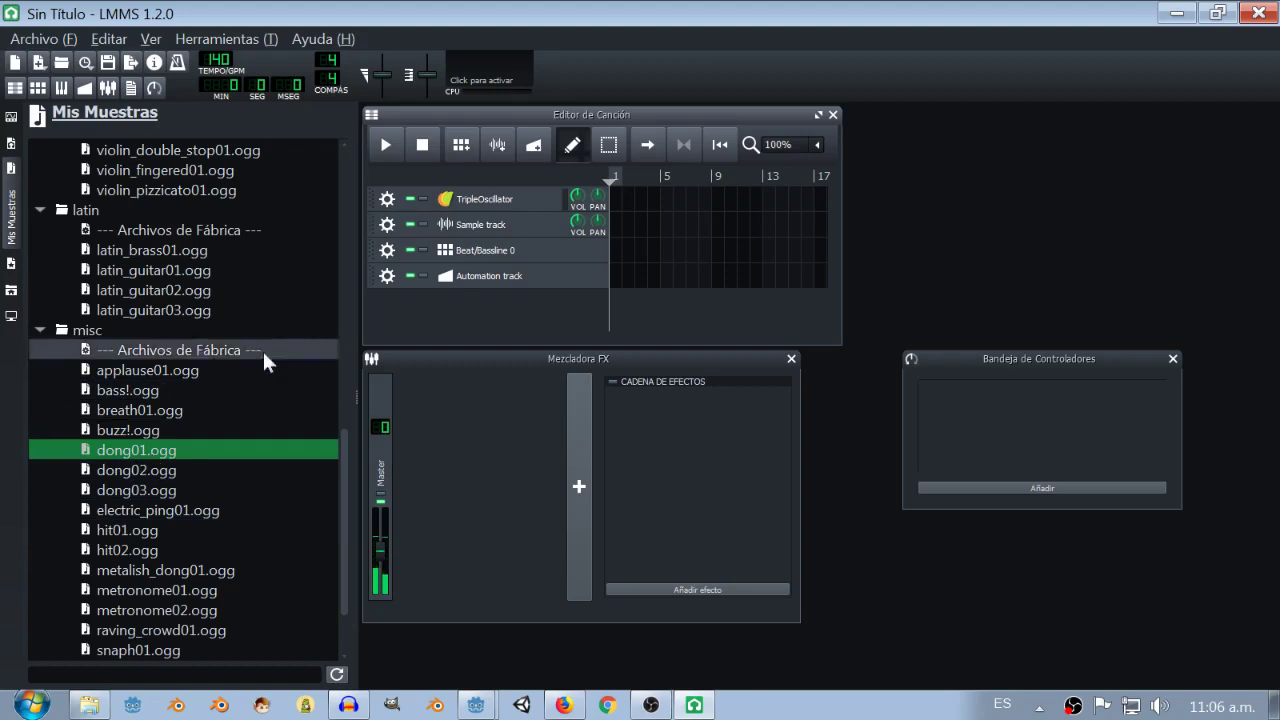
click(152, 40)
click(152, 40)
click(154, 40)
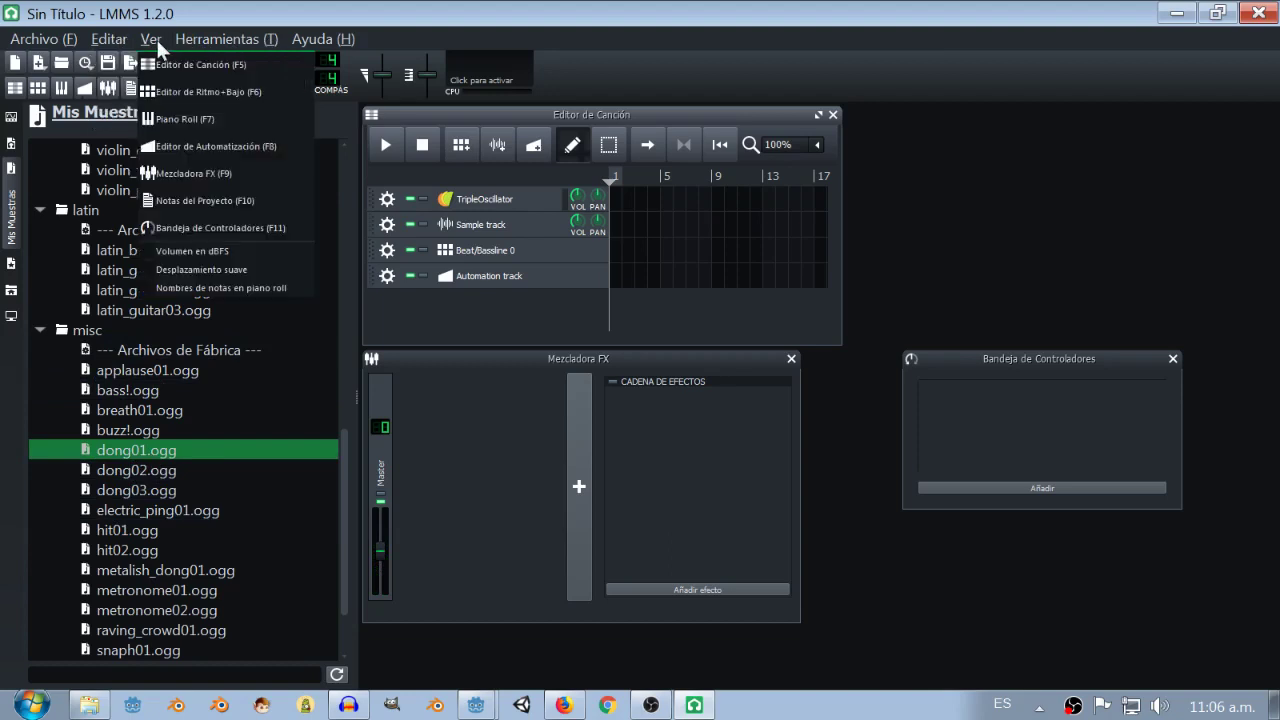
click(175, 145)
drag(812, 110, 880, 220)
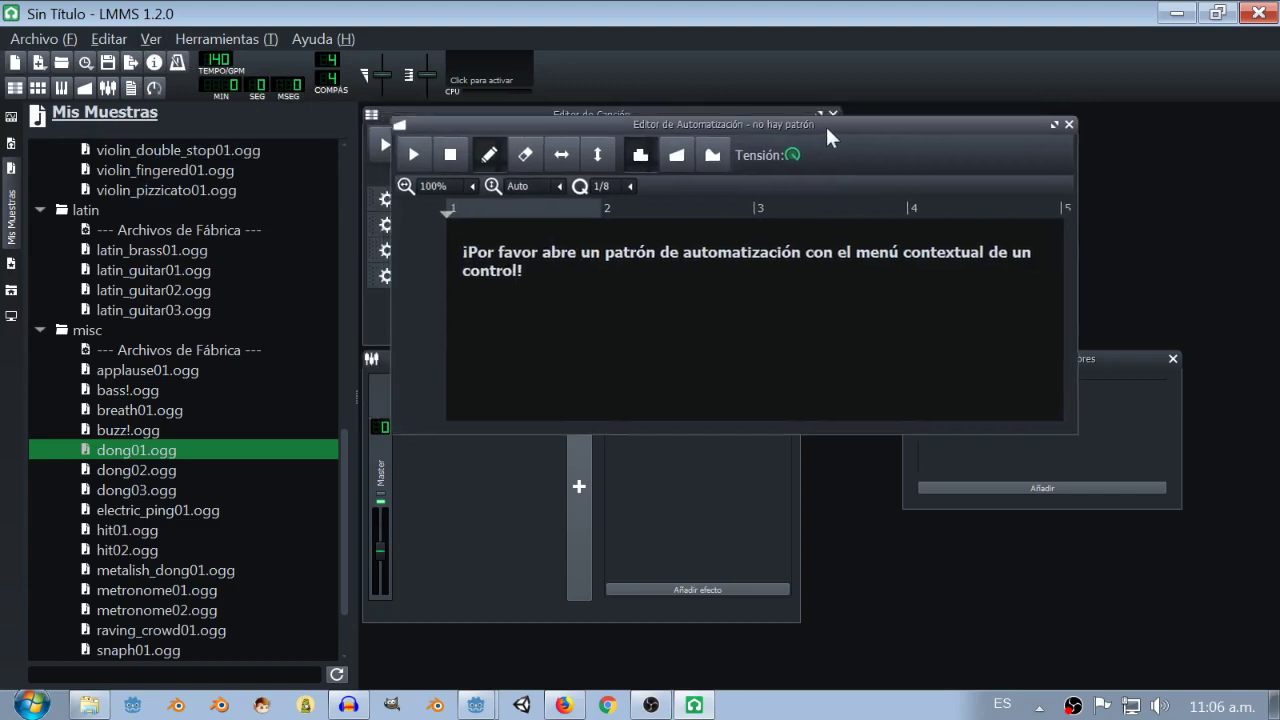
click(1130, 218)
Open the Beat+Bassline editor and place it below a widened Song Editor.
click(148, 38)
click(148, 34)
click(148, 34)
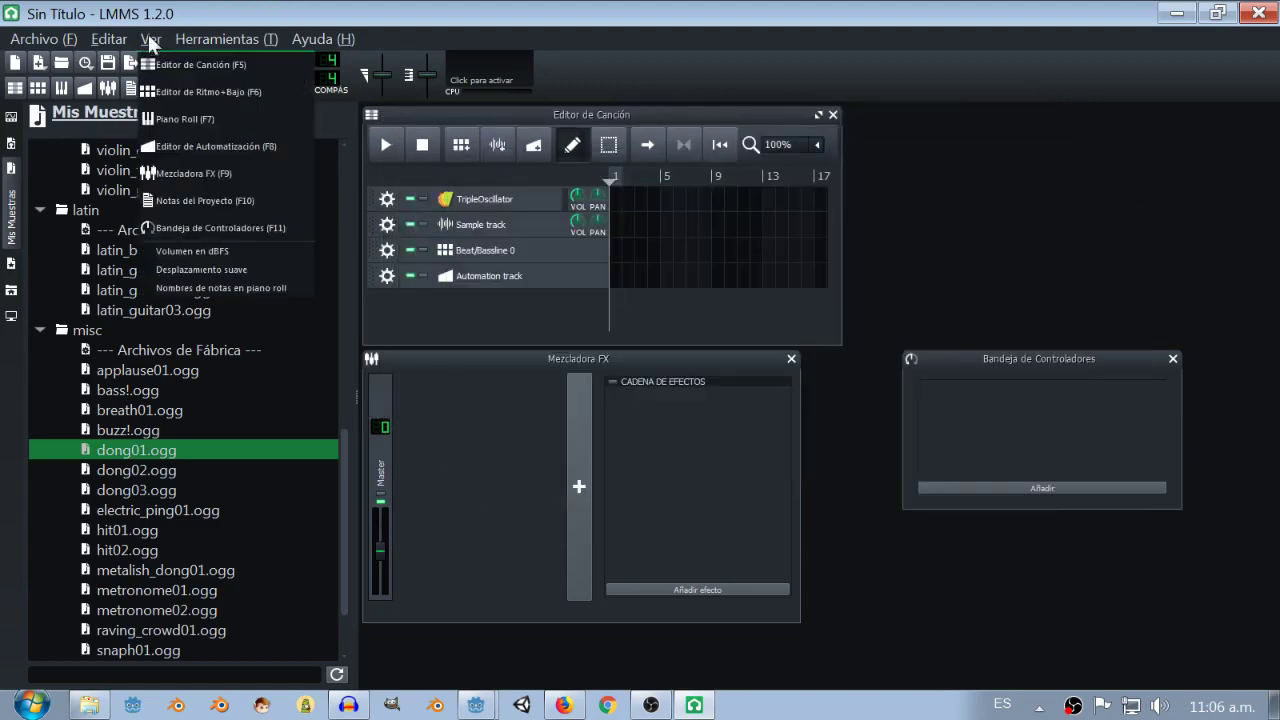
click(157, 92)
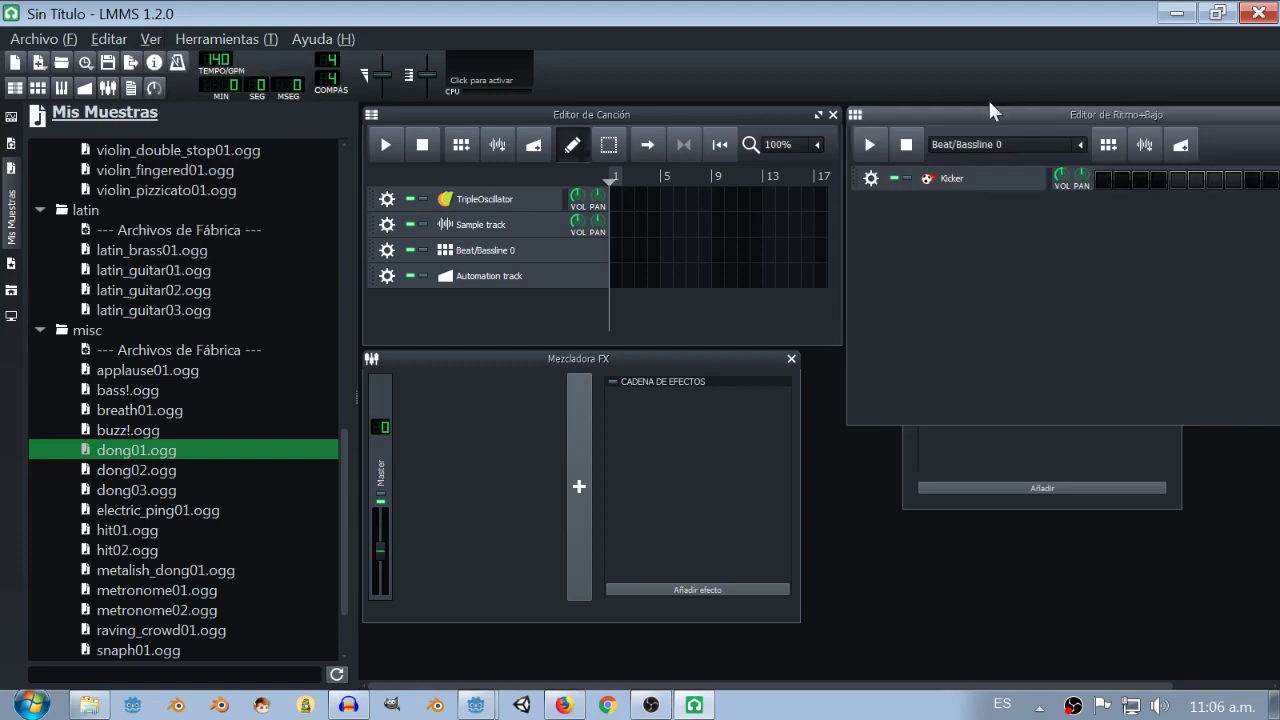
drag(990, 112, 775, 326)
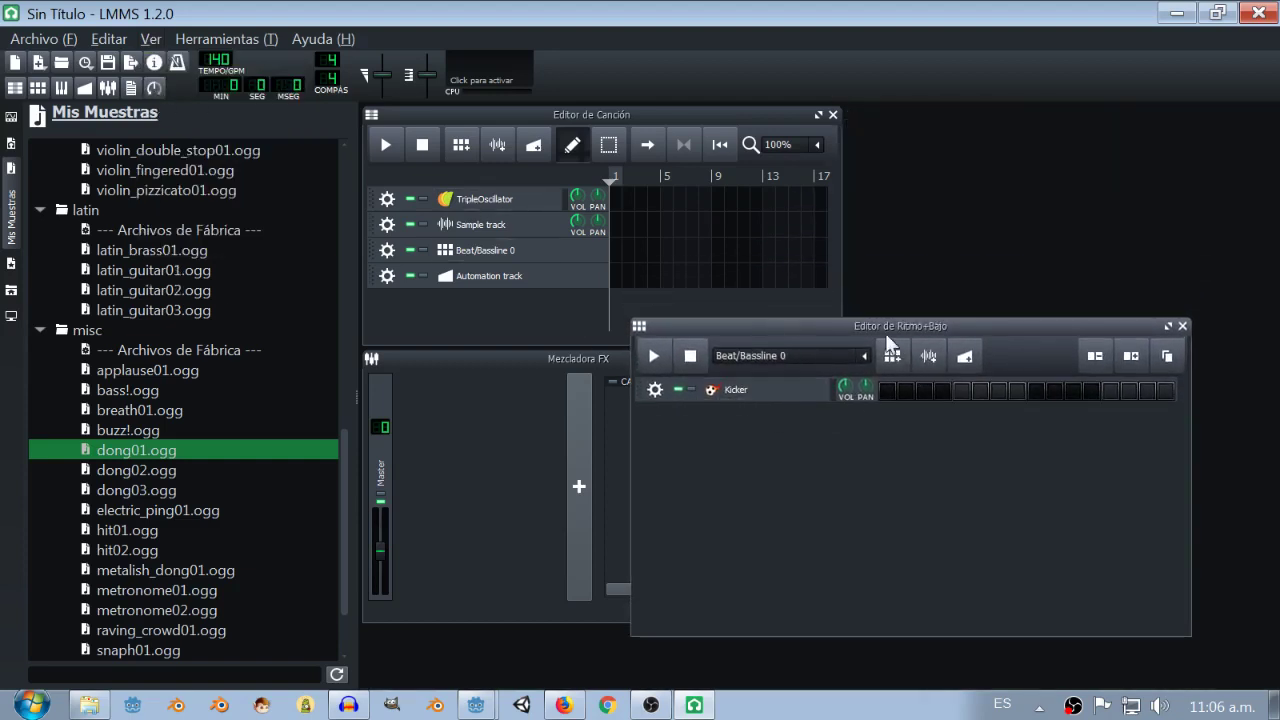
drag(880, 326, 917, 343)
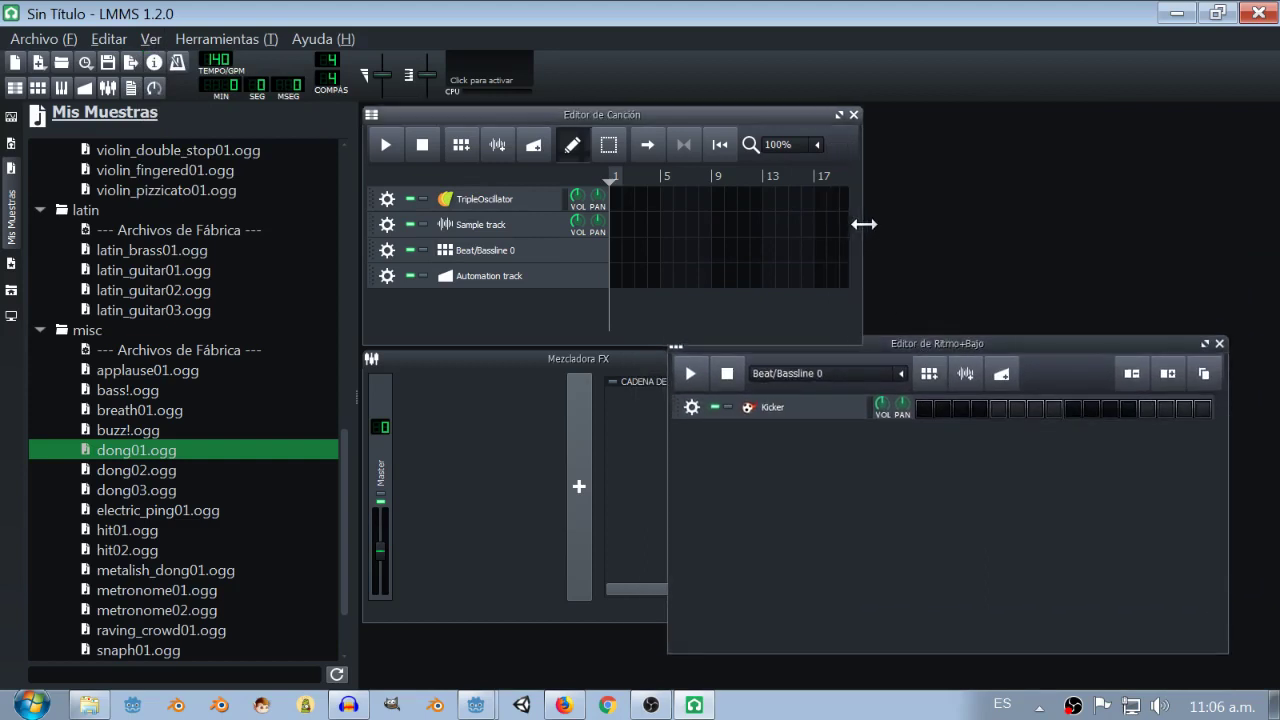
drag(842, 228, 1090, 222)
mouse_move(1140, 338)
mouse_down()
mouse_move(1128, 376)
mouse_move(1035, 352)
mouse_up()
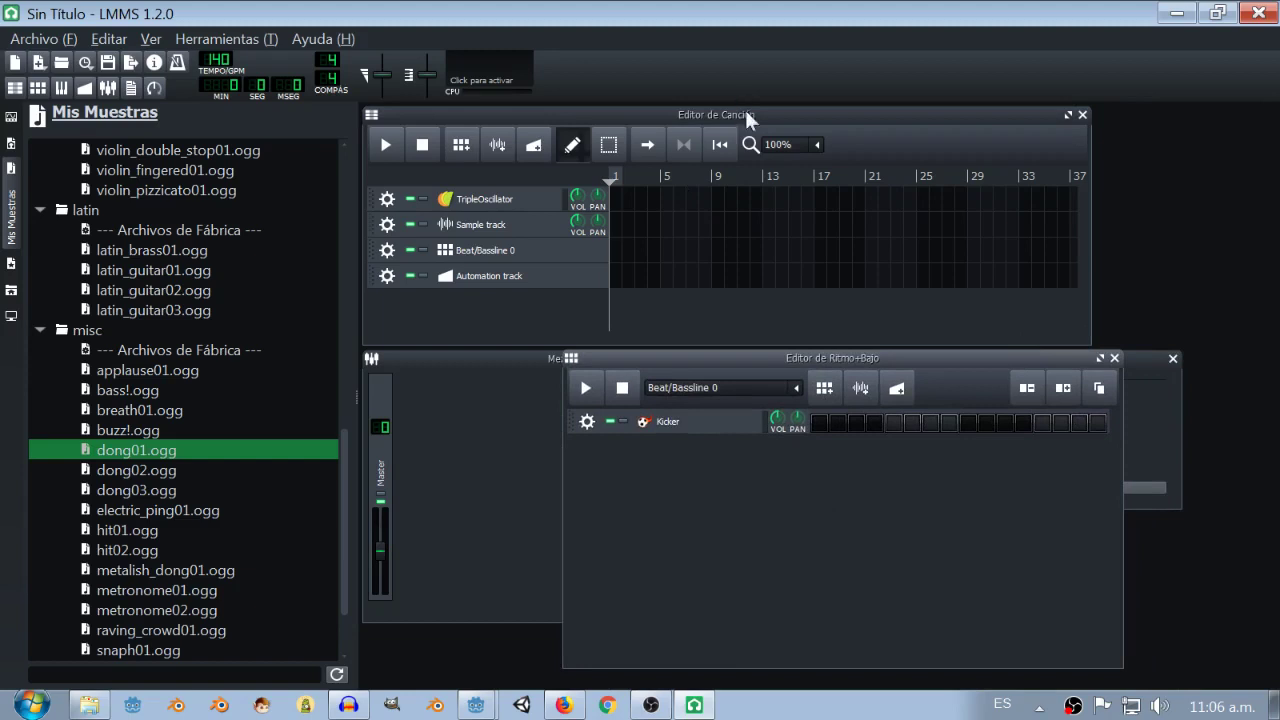
click(486, 302)
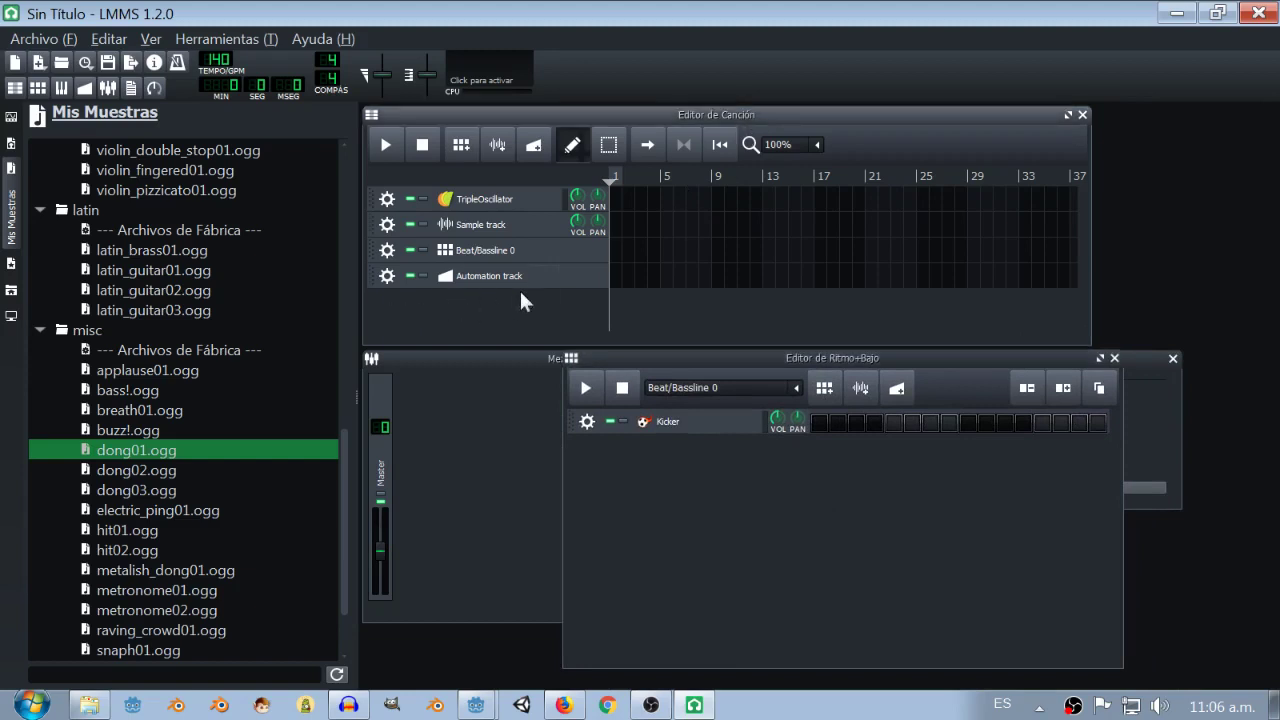
Delete the Automation, Beat/Bassline 0, Sample and TripleOscillator tracks, then add dong01.ogg to the Beat+Bassline editor.
click(387, 277)
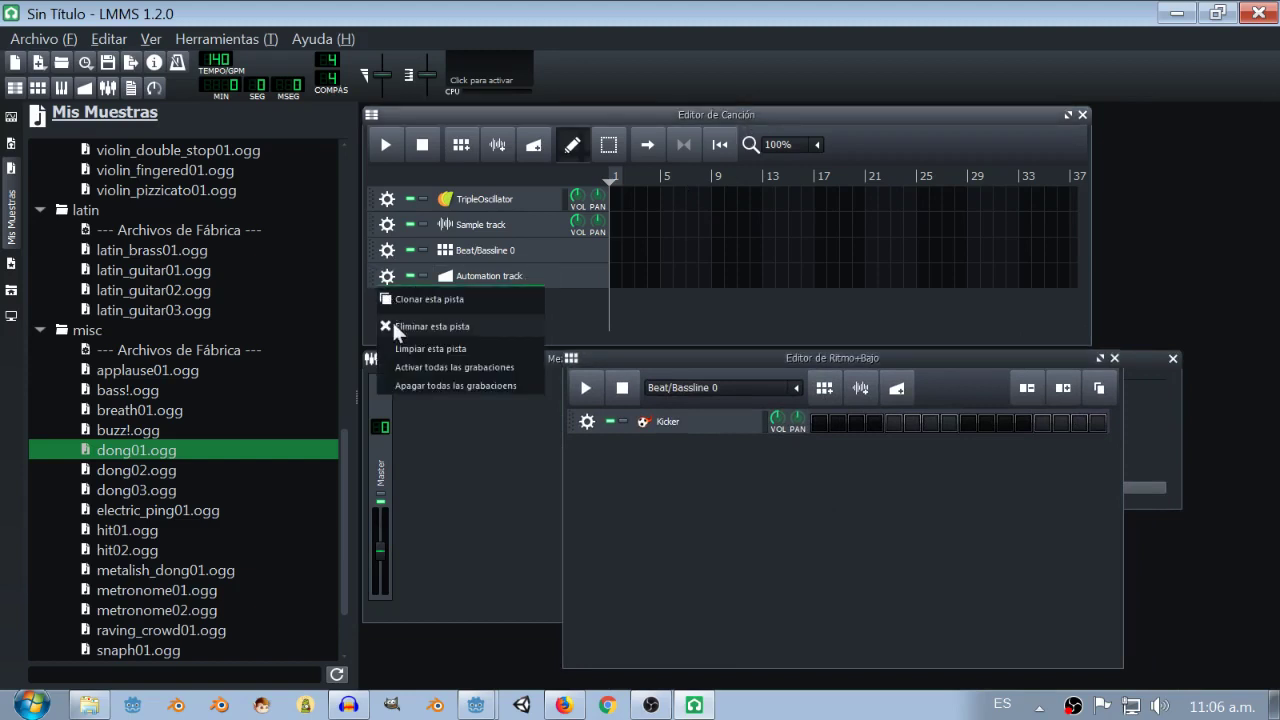
click(392, 319)
click(387, 250)
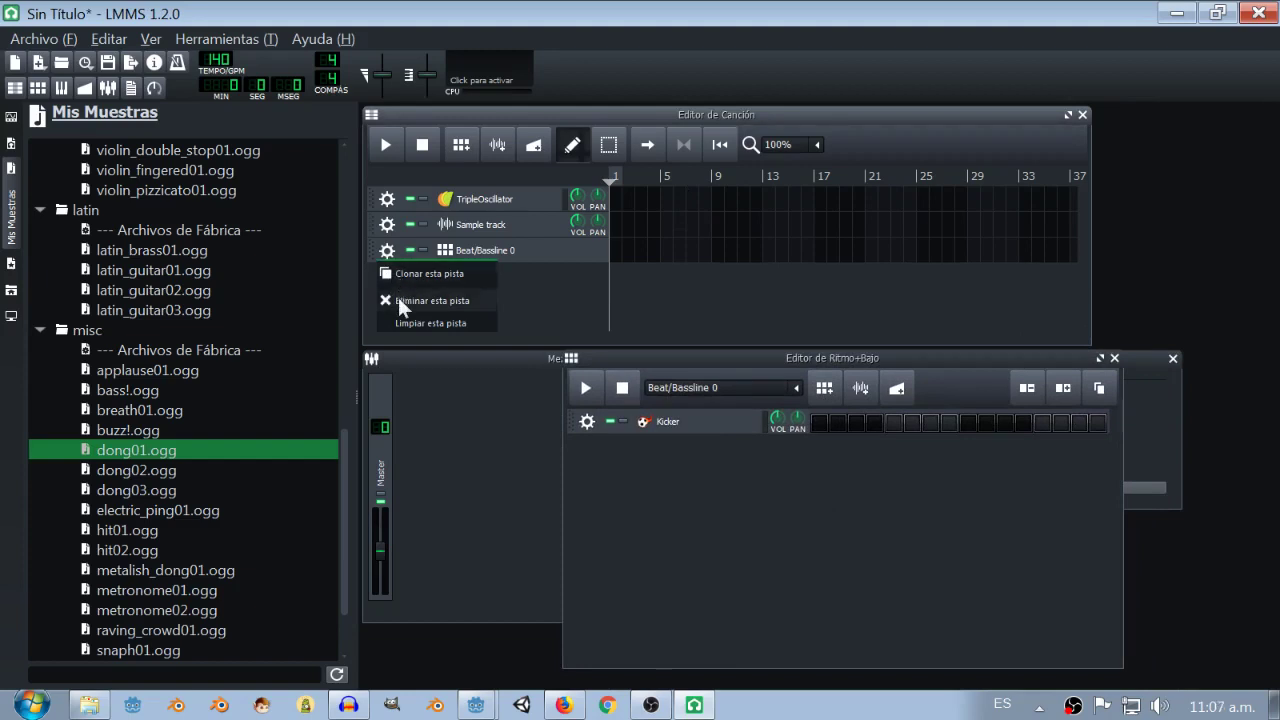
click(398, 297)
click(387, 224)
click(417, 264)
click(387, 199)
click(405, 249)
drag(152, 456, 579, 565)
drag(788, 491, 787, 490)
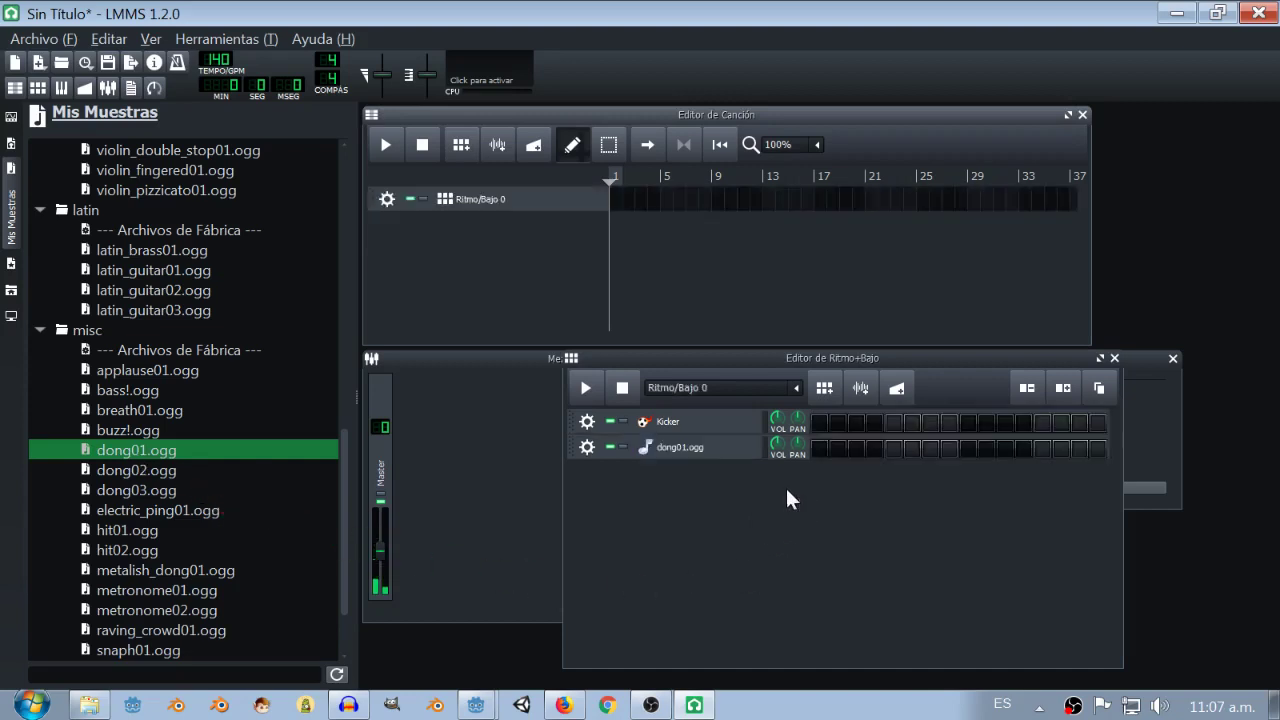
Try dong01.ogg steps 1, 8 and 15 during playback, turn one back off, and stop.
click(819, 448)
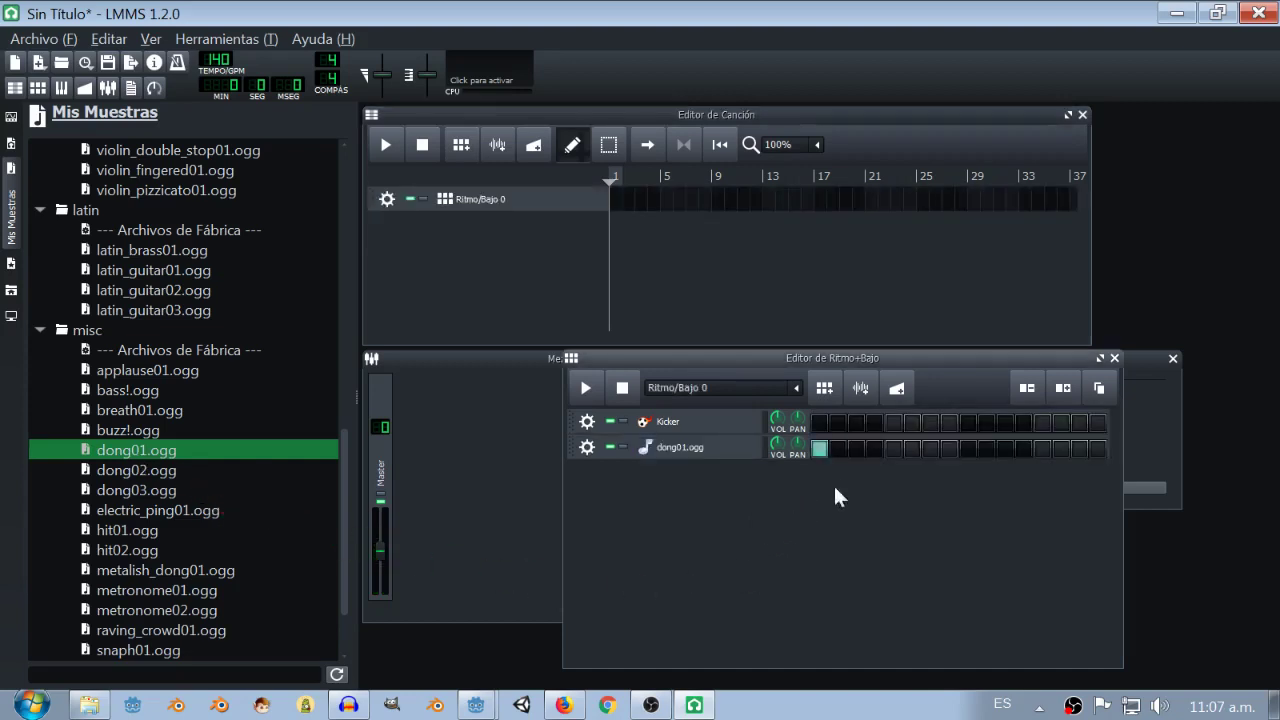
click(583, 384)
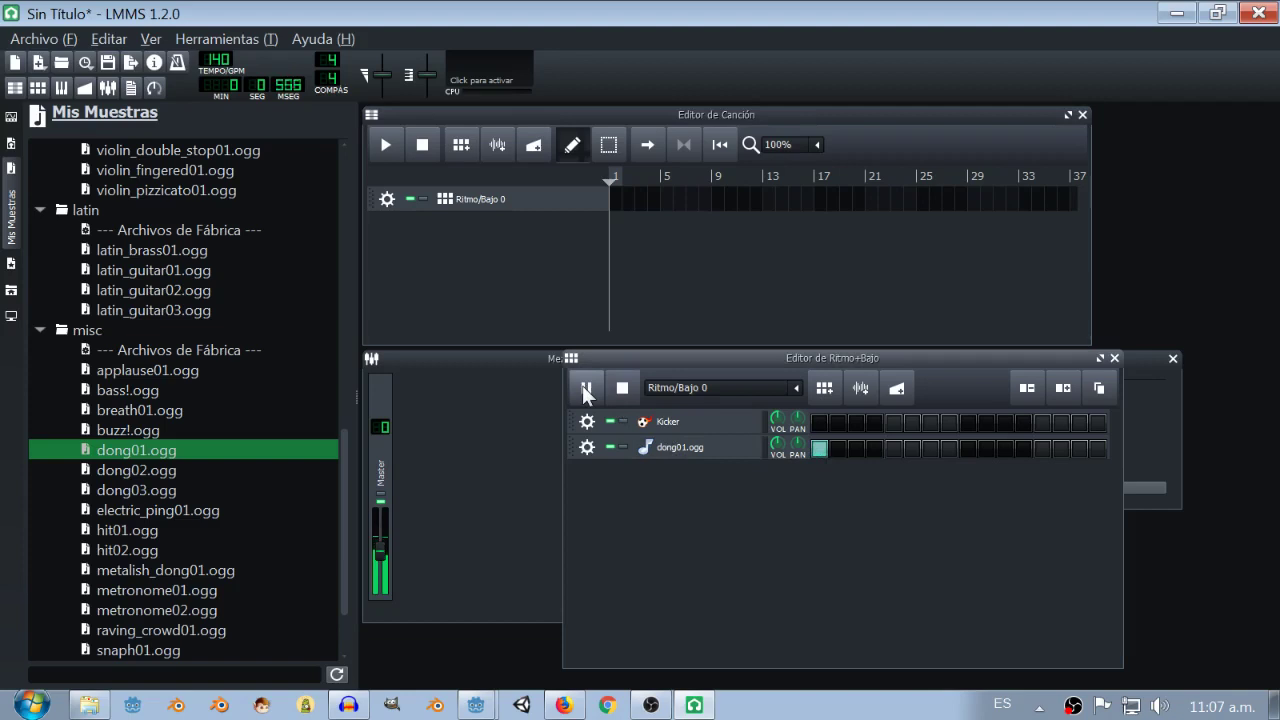
click(950, 448)
click(1079, 448)
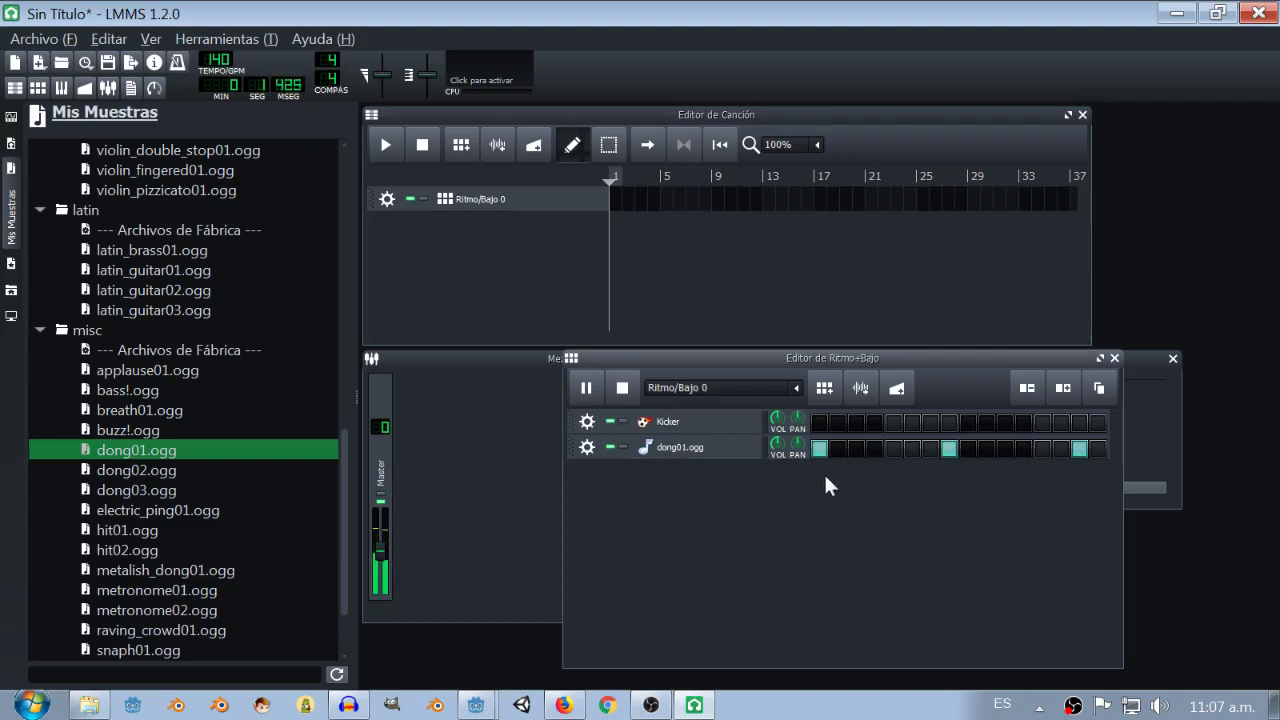
click(1077, 452)
click(624, 387)
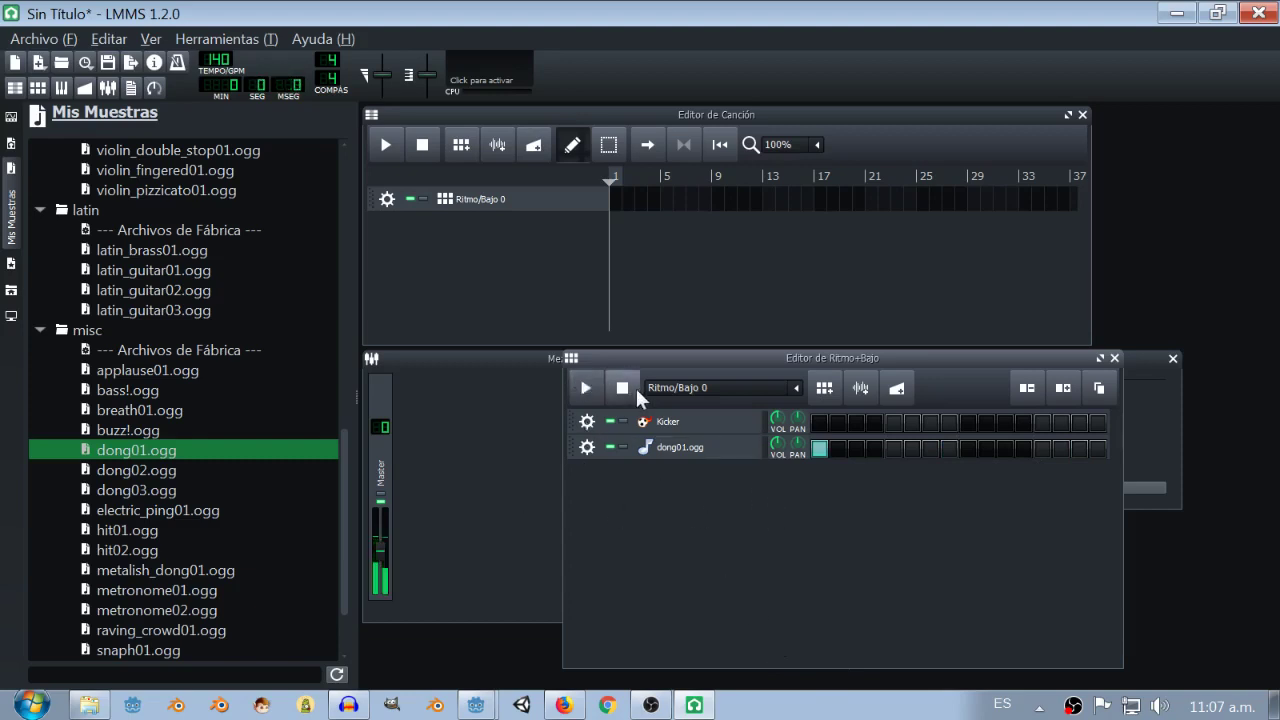
Clear dong01.ogg's first step and set the Kicker to hit on steps 1 and 5 only.
click(893, 422)
click(819, 452)
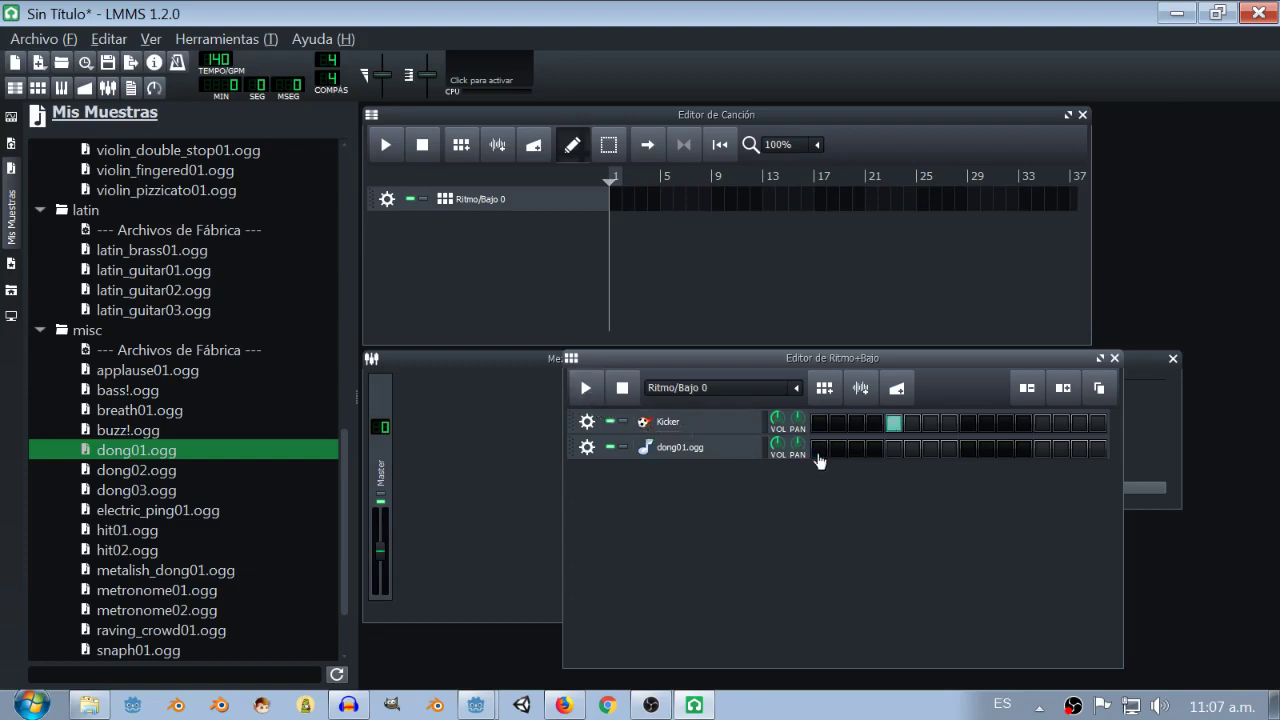
click(586, 386)
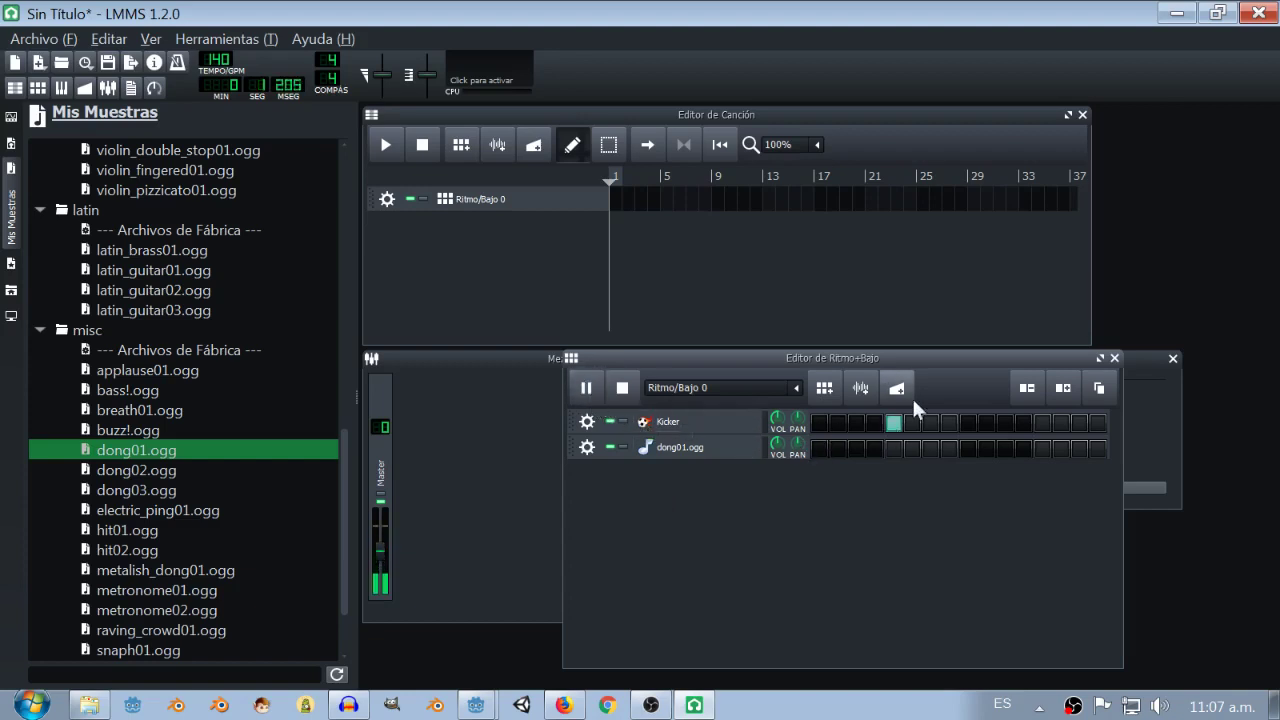
click(819, 422)
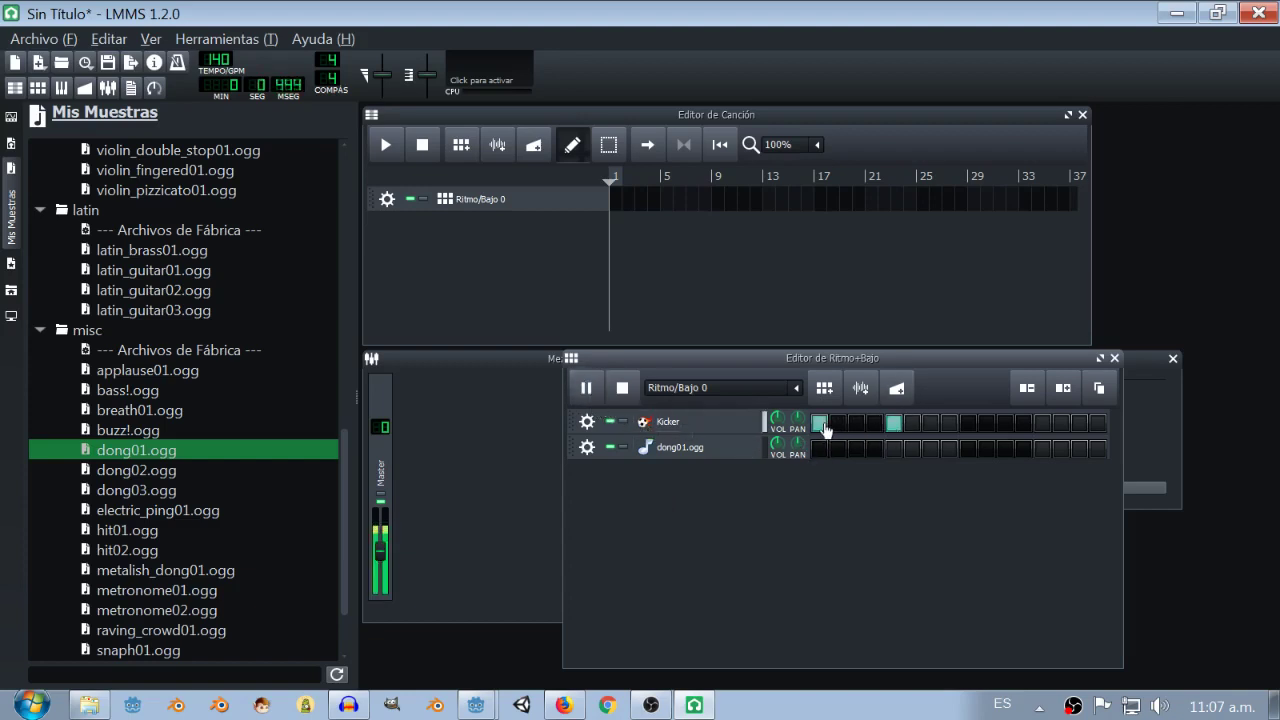
click(1079, 425)
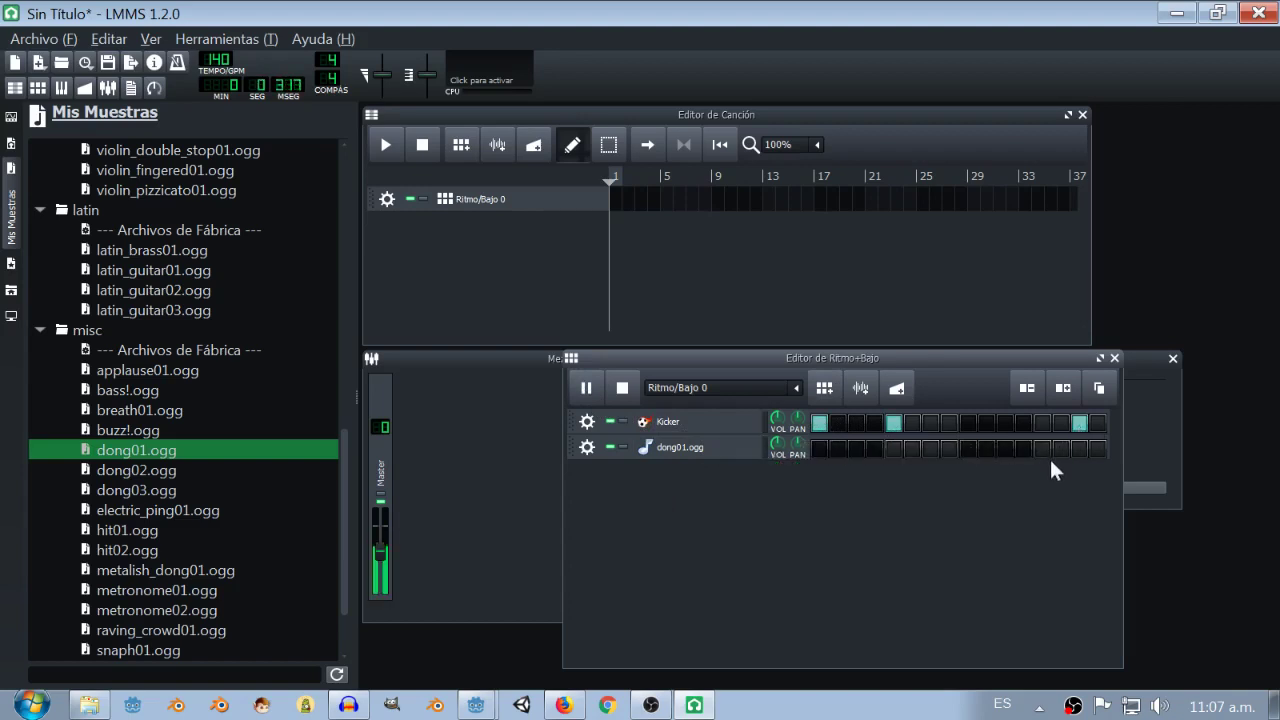
click(1079, 422)
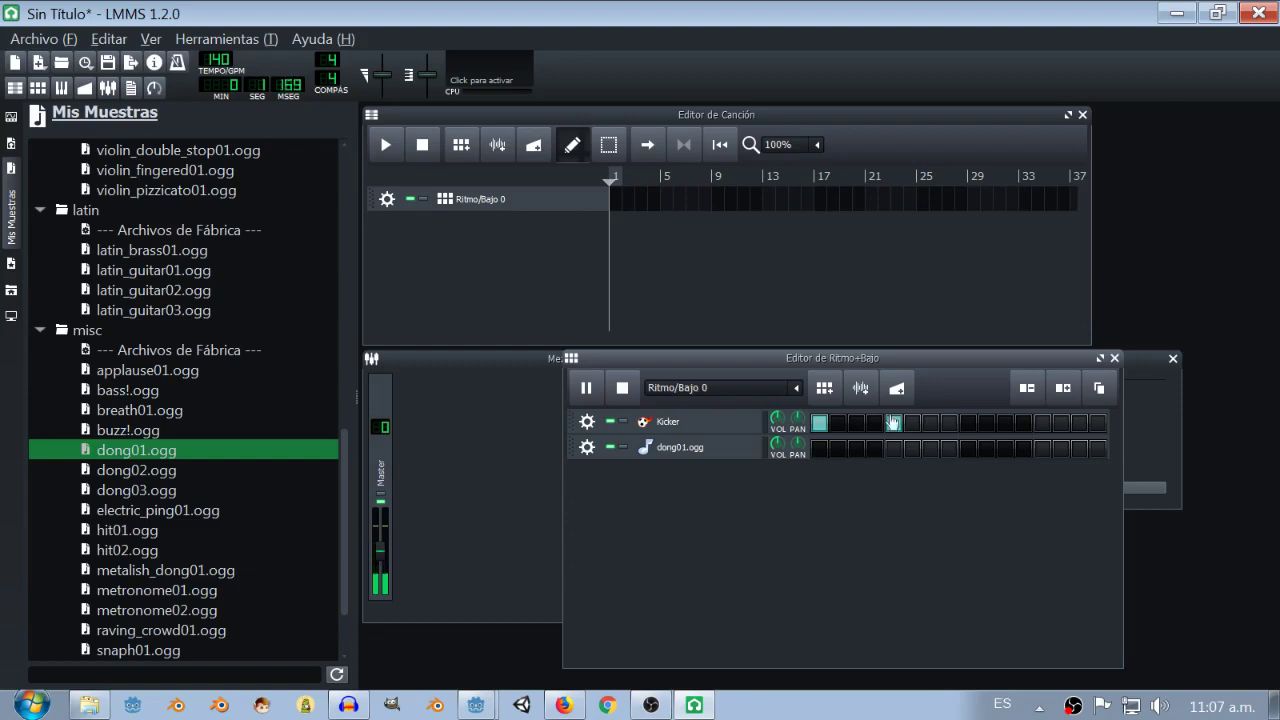
Delete the Kicker track, replay the pattern, and move the beat editor down and right.
click(587, 423)
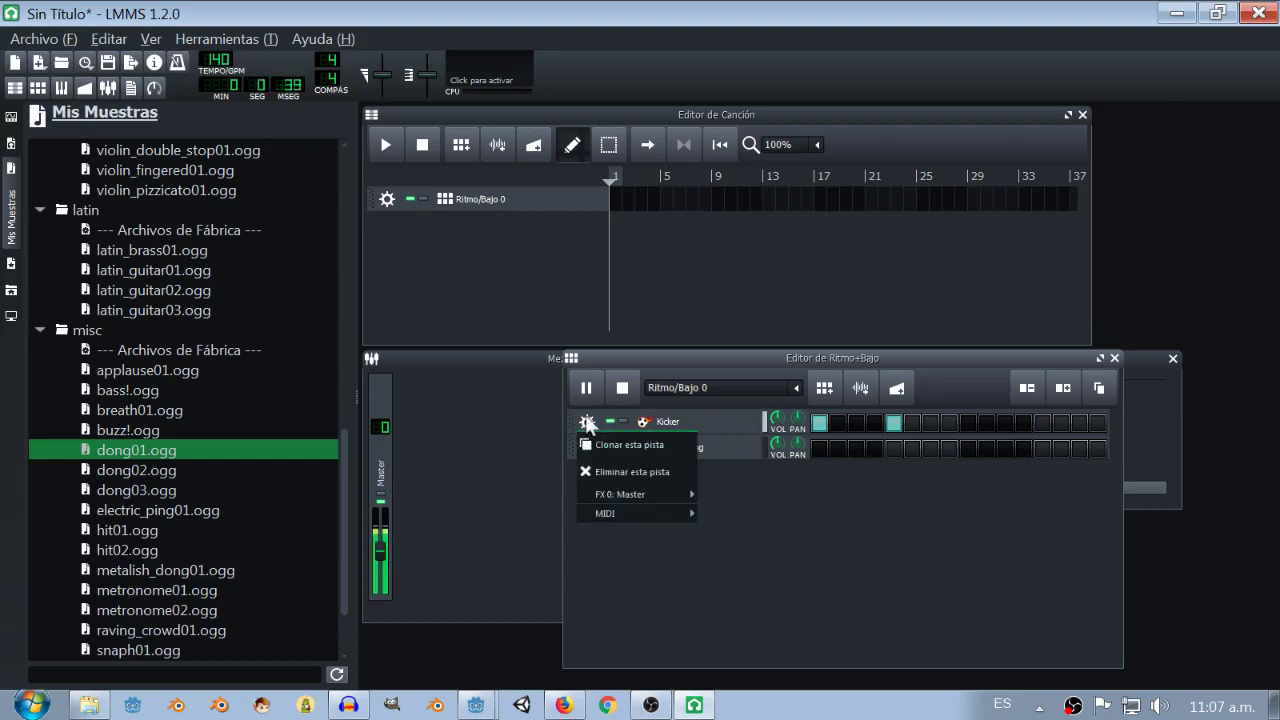
click(629, 383)
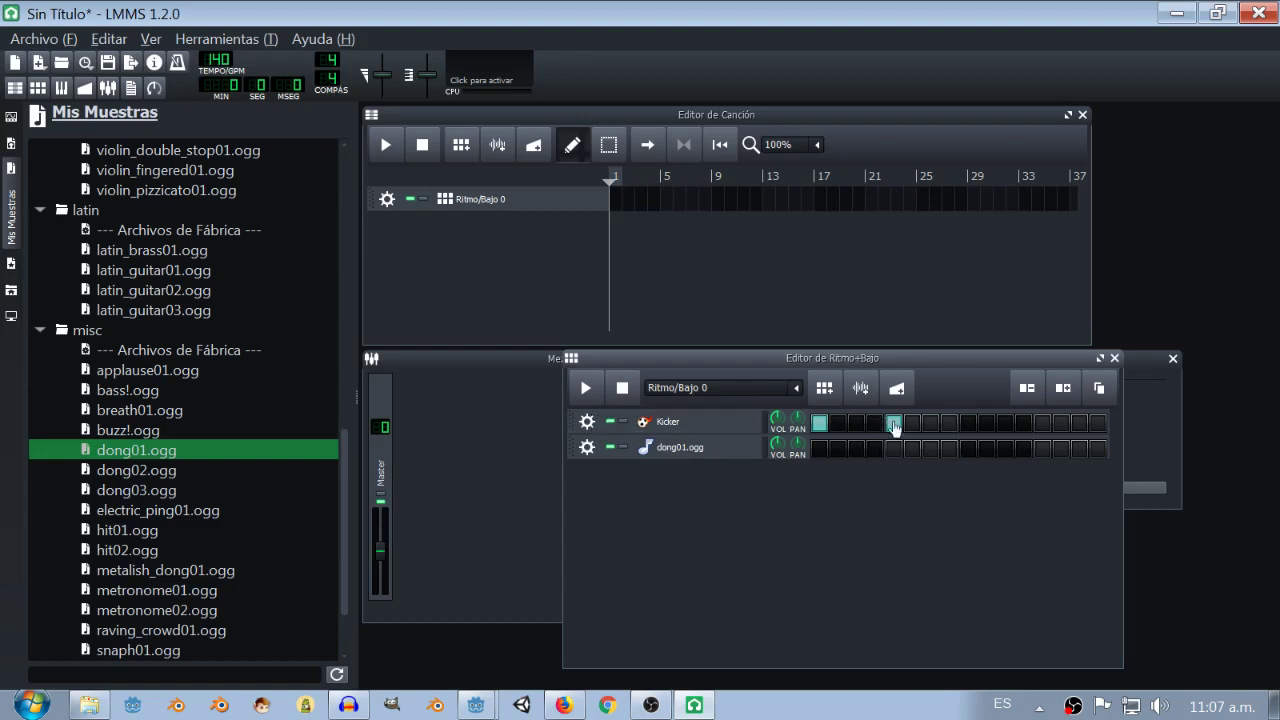
click(587, 421)
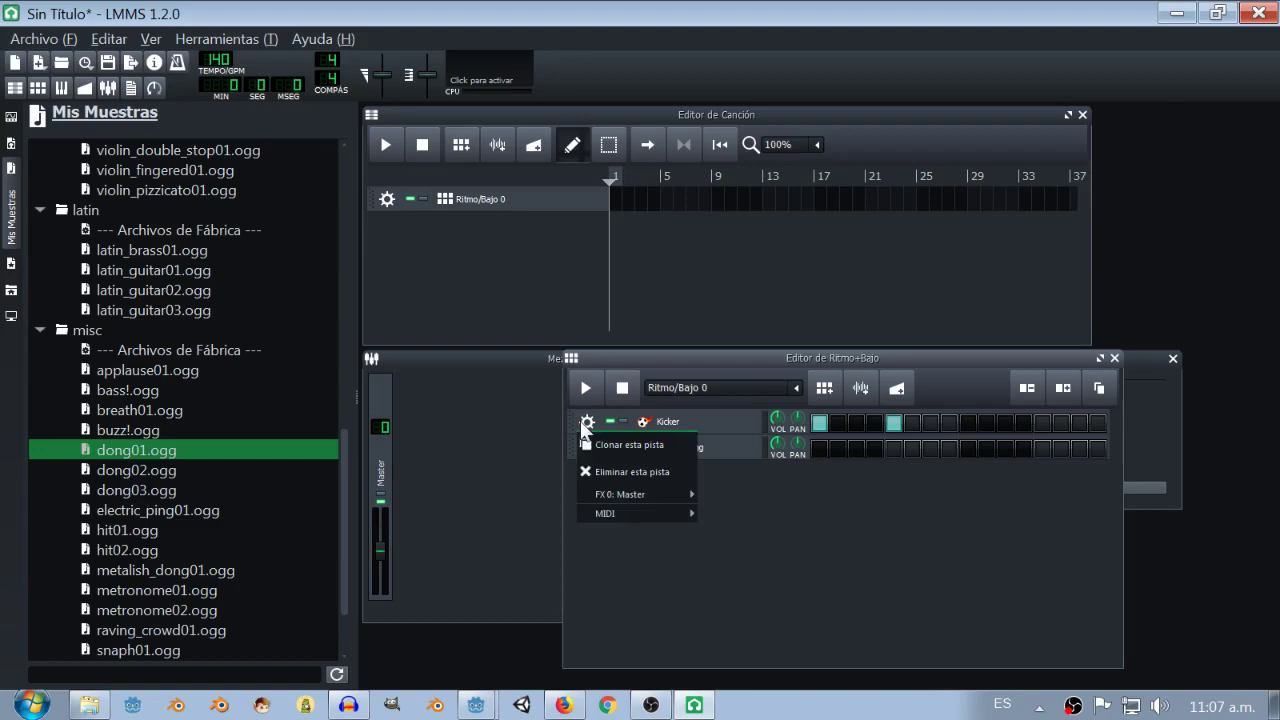
click(609, 469)
click(819, 423)
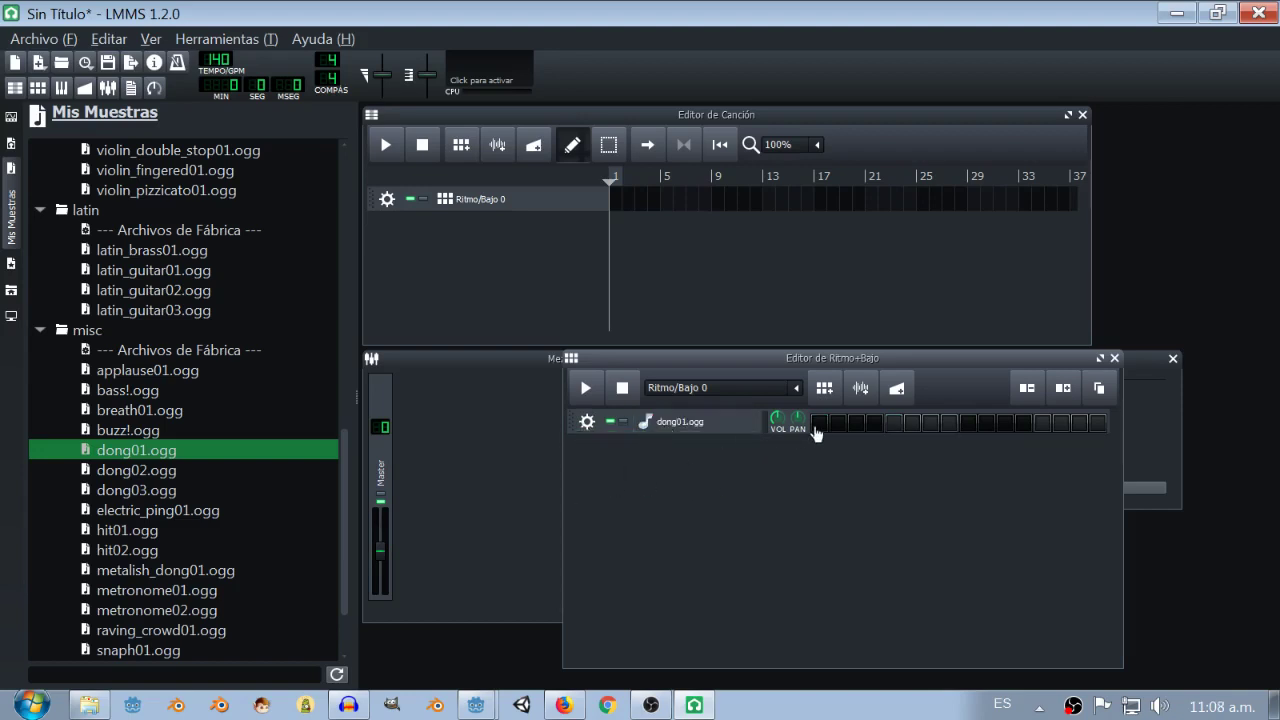
click(586, 390)
drag(797, 360, 821, 386)
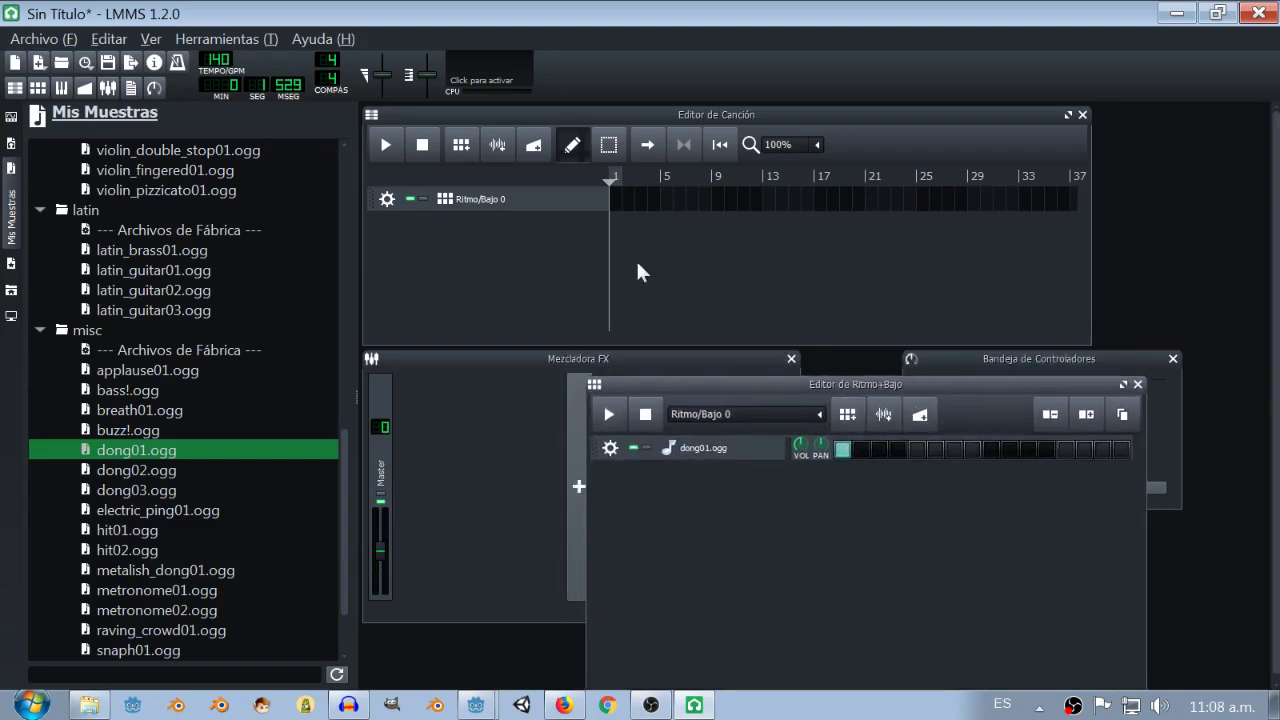
Duplicate the Ritmo/Bajo 0 song track, then delete both the clone and the original.
click(506, 241)
click(387, 199)
click(424, 219)
click(387, 224)
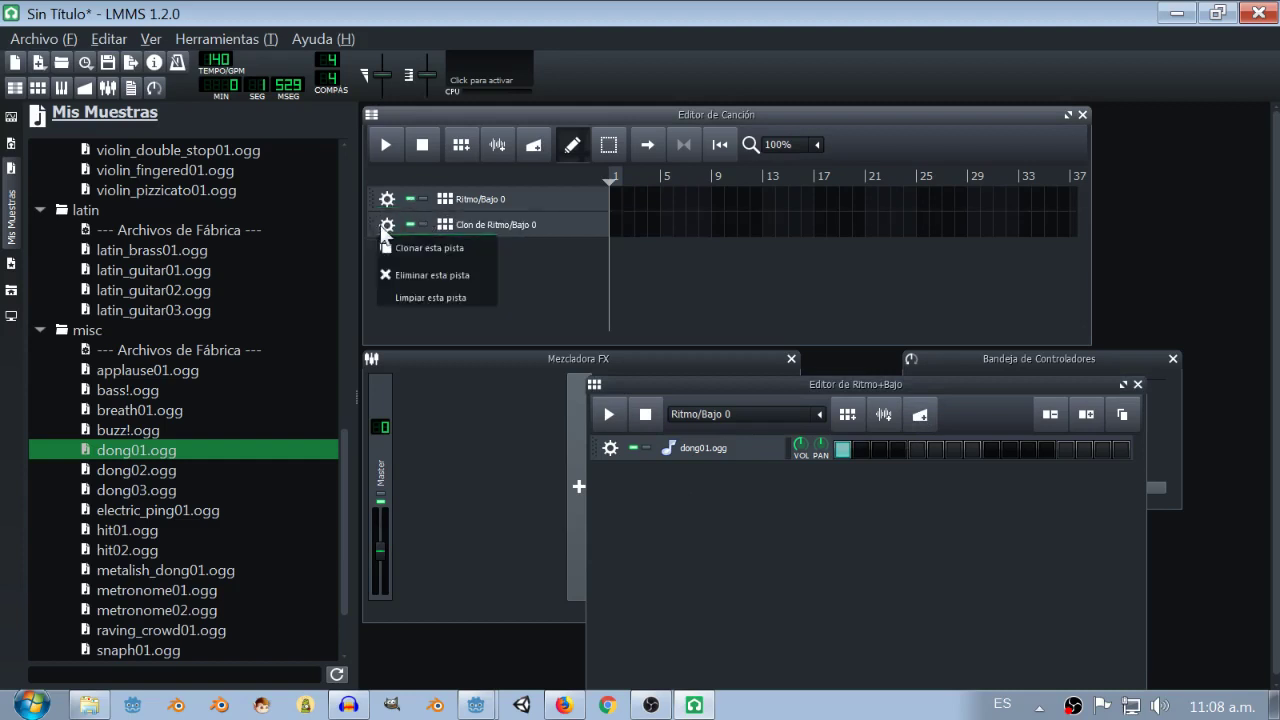
click(412, 274)
click(387, 199)
click(428, 249)
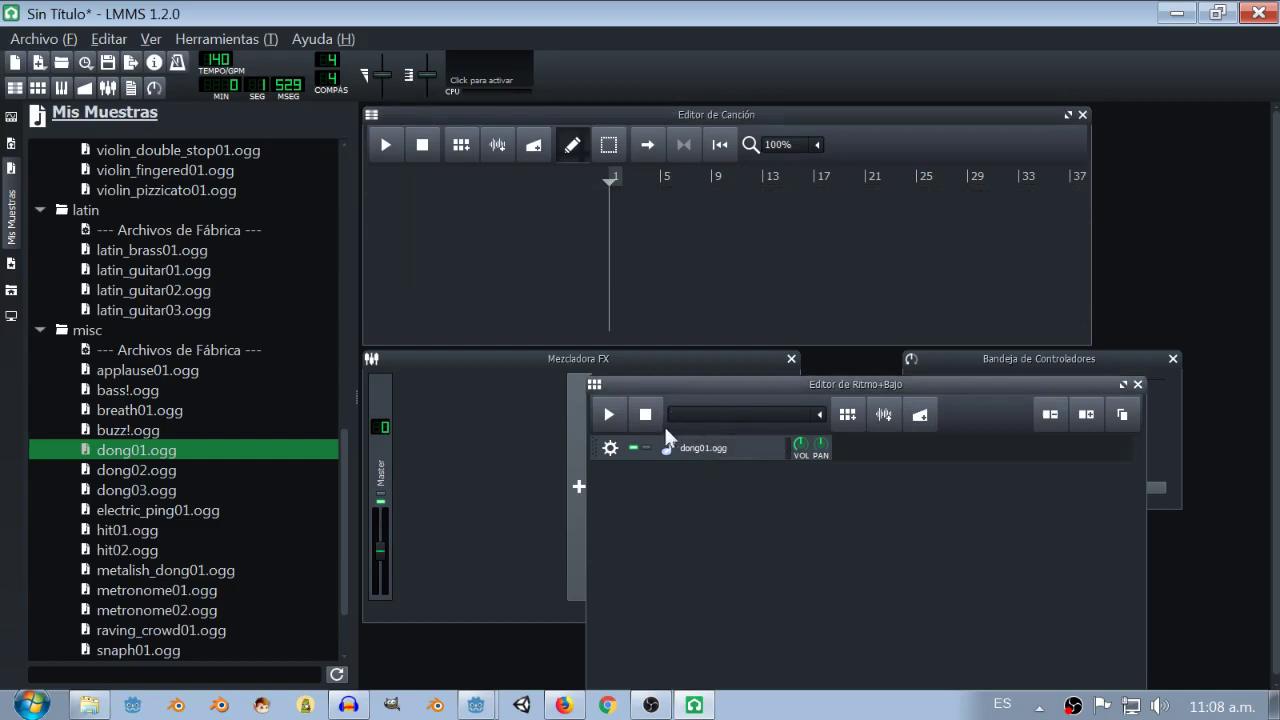
Add dong01.ogg again as a beat track and delete the duplicate dong01.ogg track.
drag(134, 450, 720, 516)
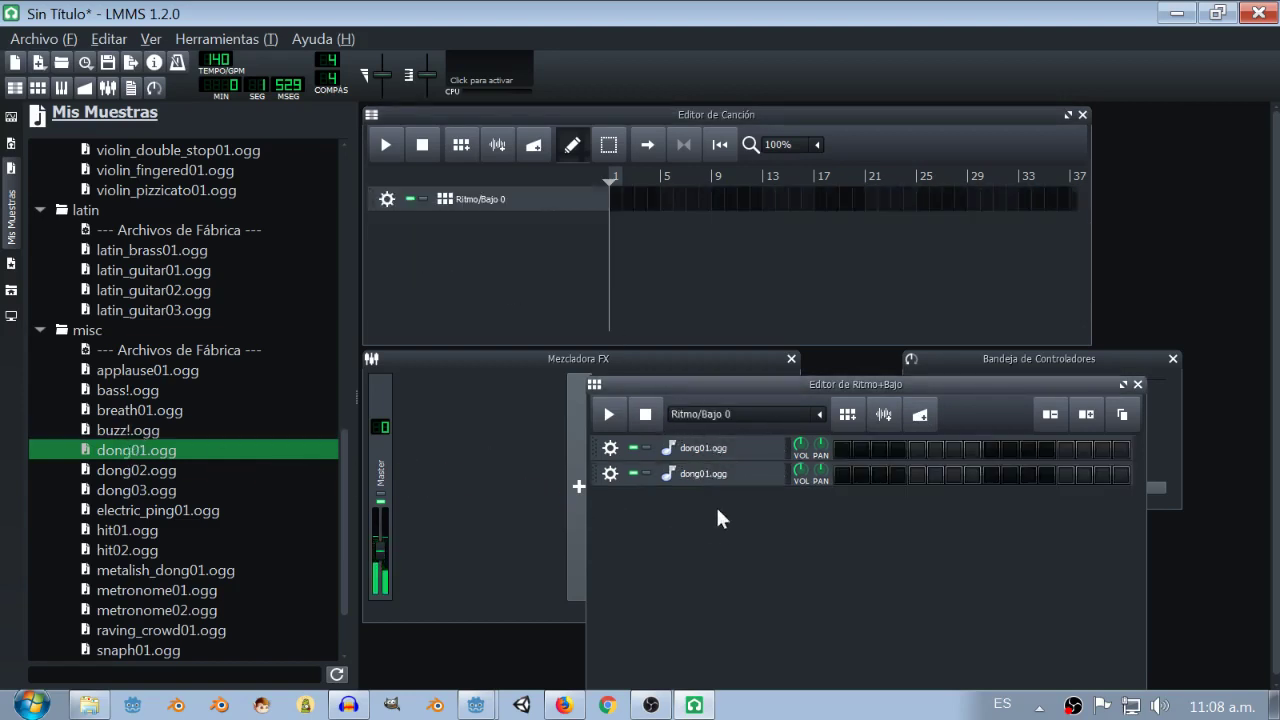
click(610, 473)
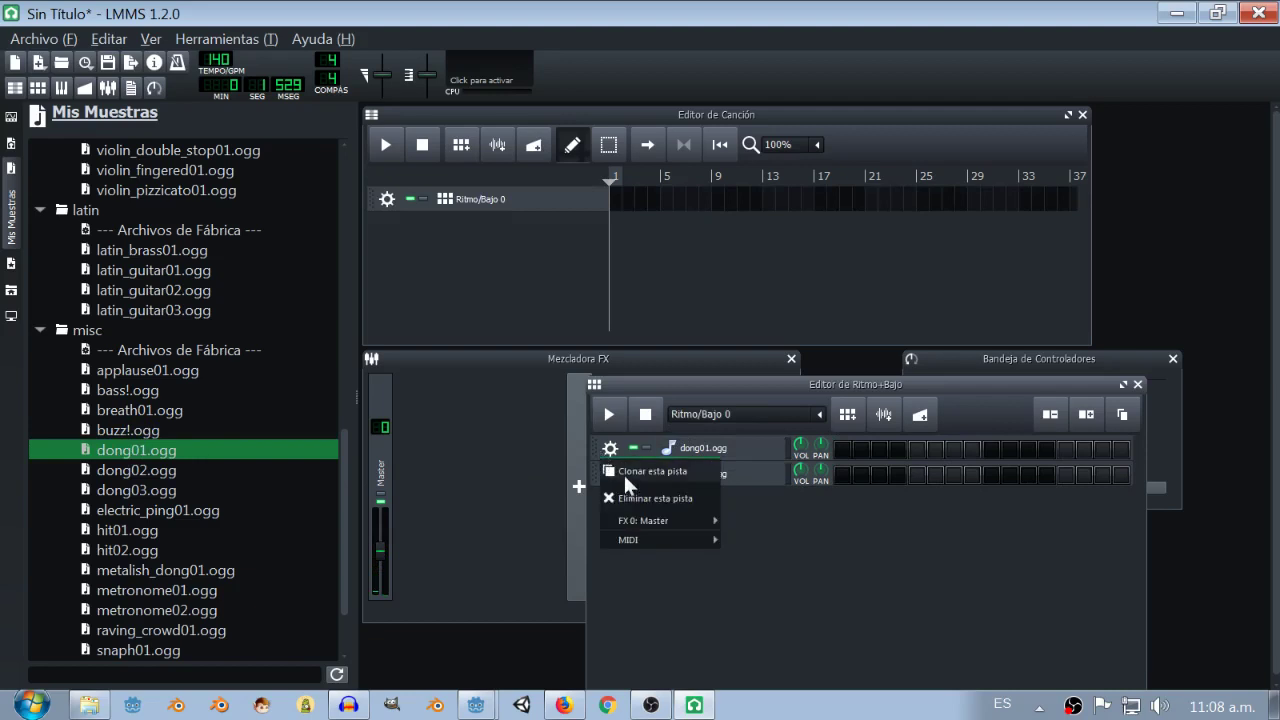
click(557, 380)
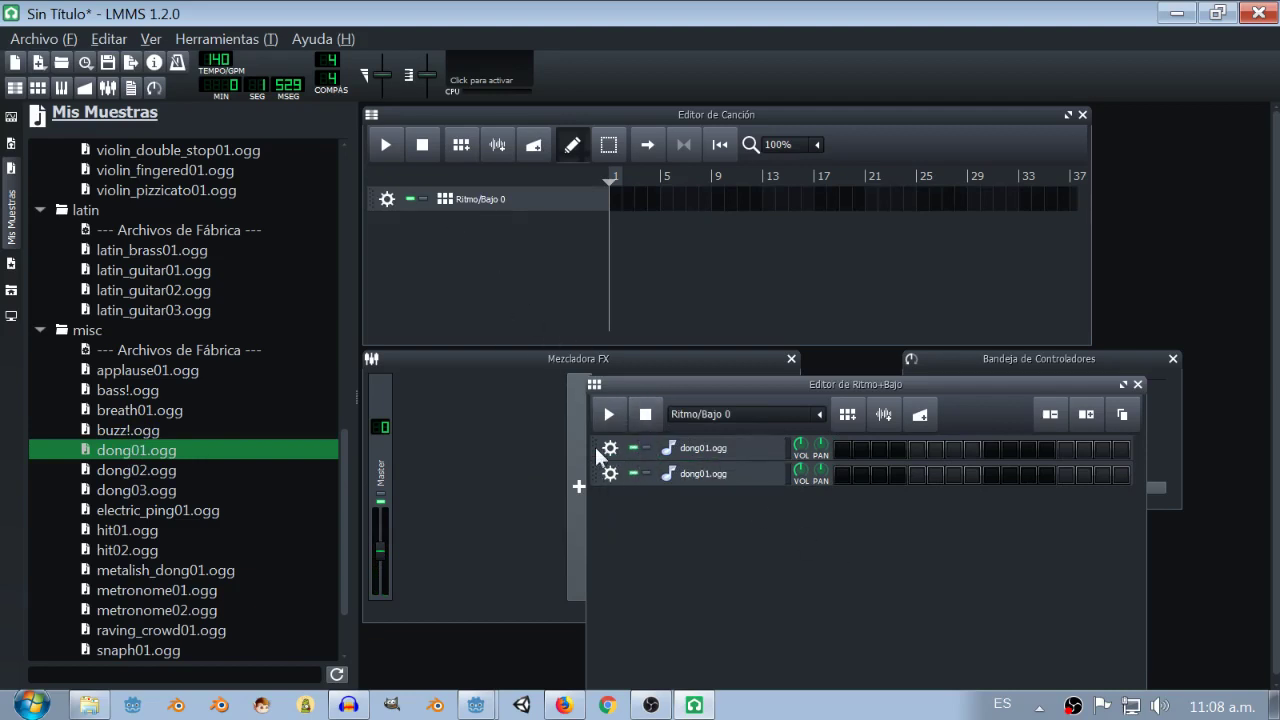
click(610, 473)
click(622, 497)
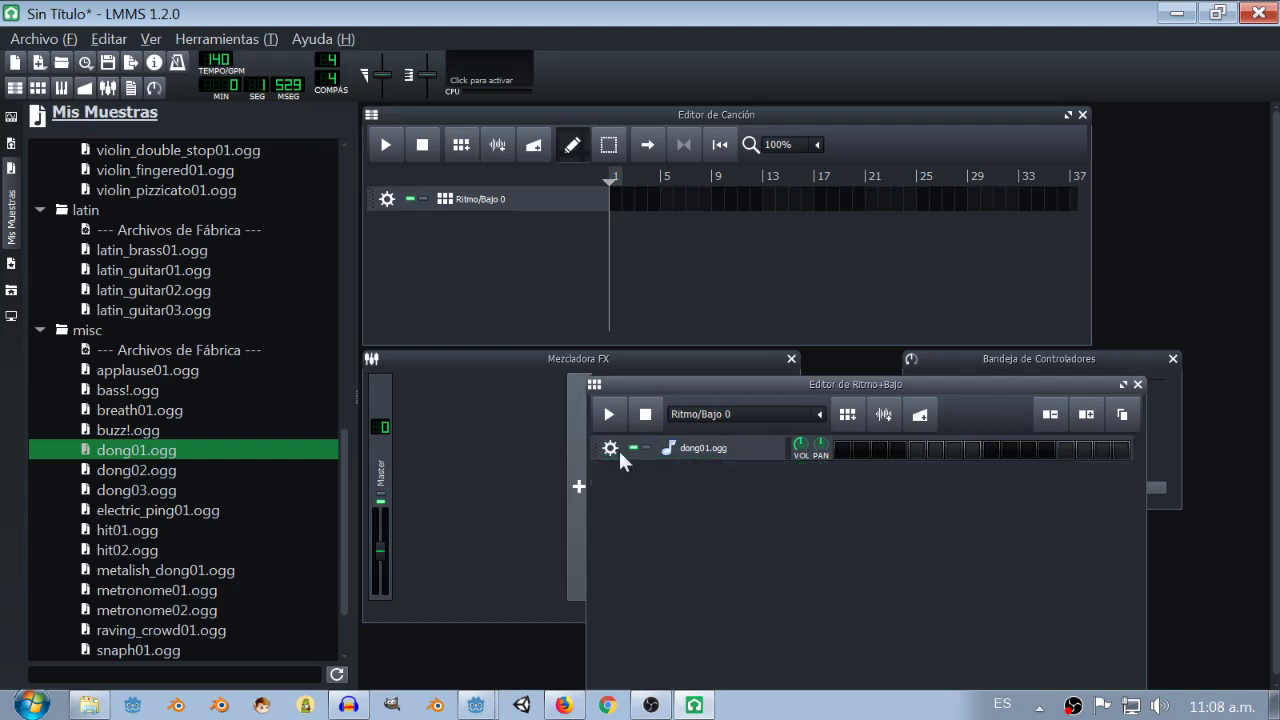
Delete the remaining dong01.ogg and Ritmo/Bajo 0 tracks, then add dong01.ogg as a fresh beat track.
click(614, 450)
click(629, 495)
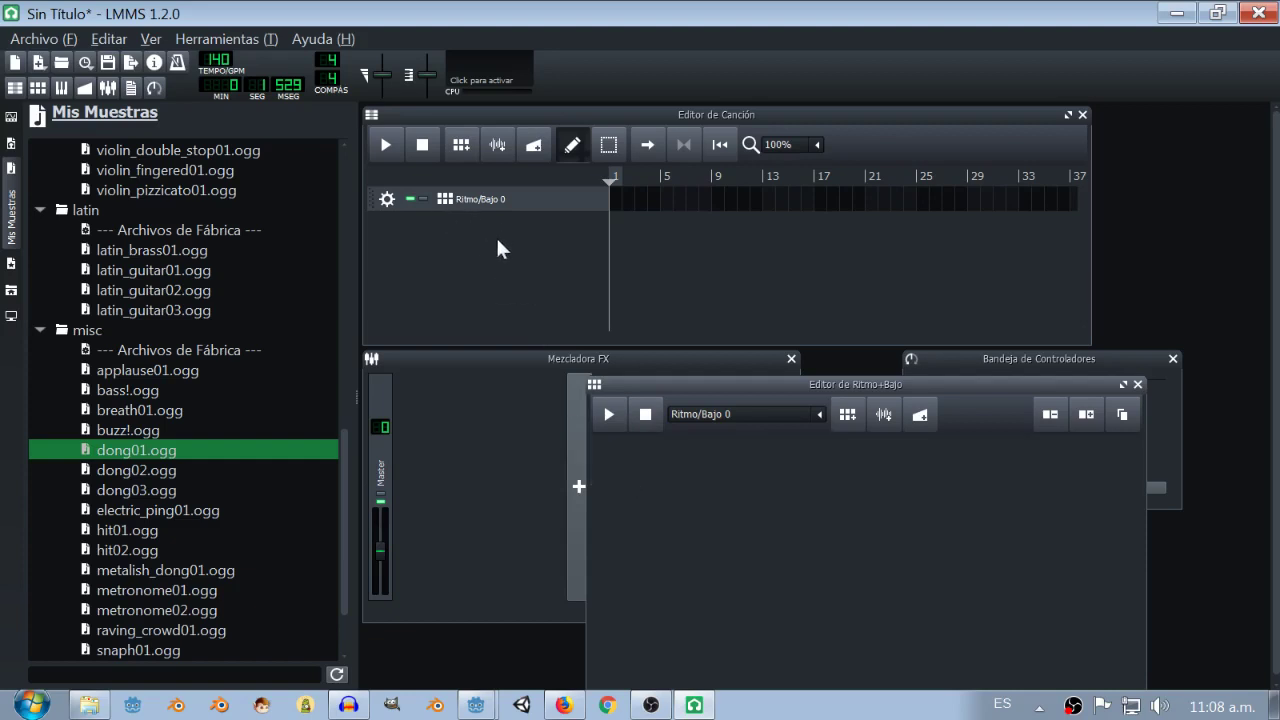
click(386, 199)
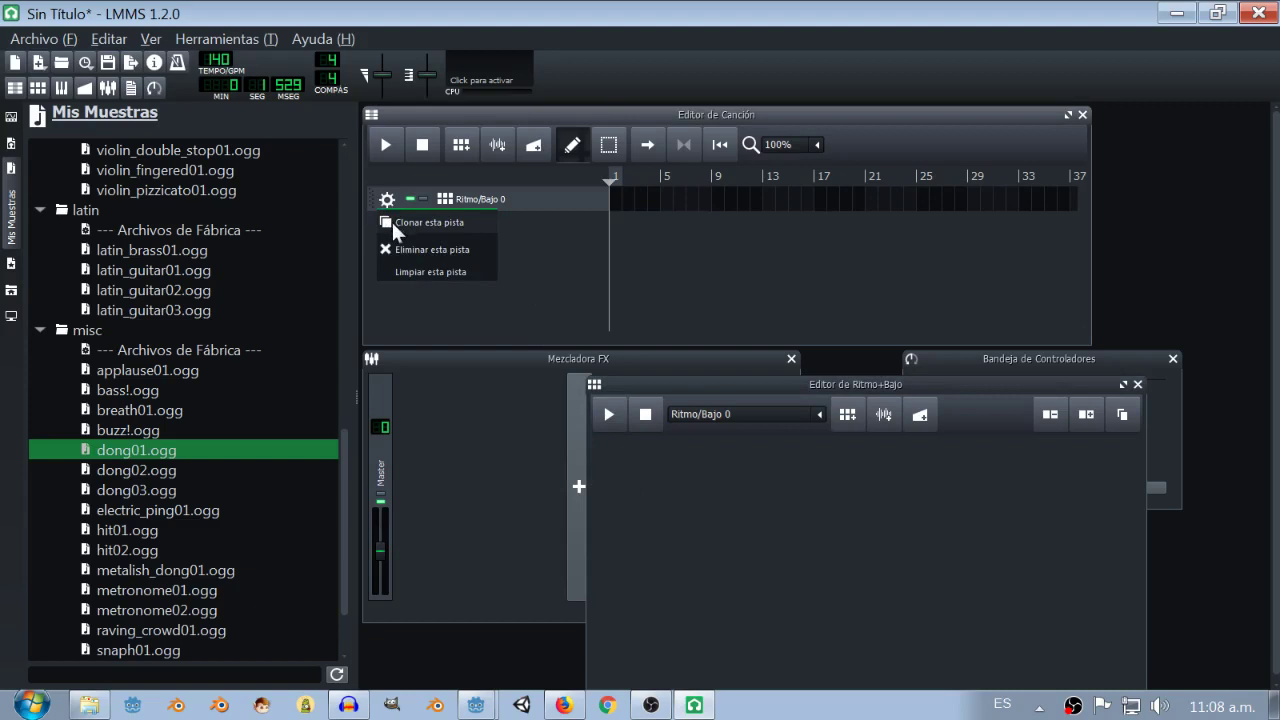
click(409, 252)
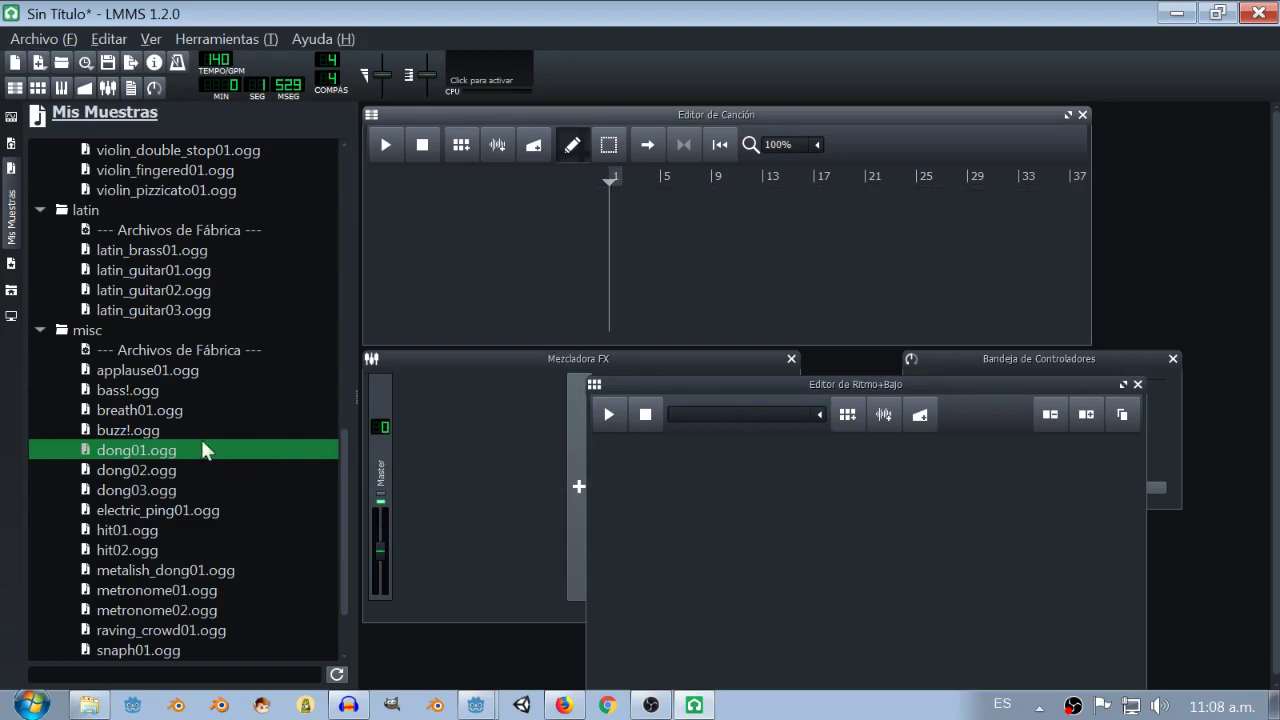
drag(165, 455, 603, 535)
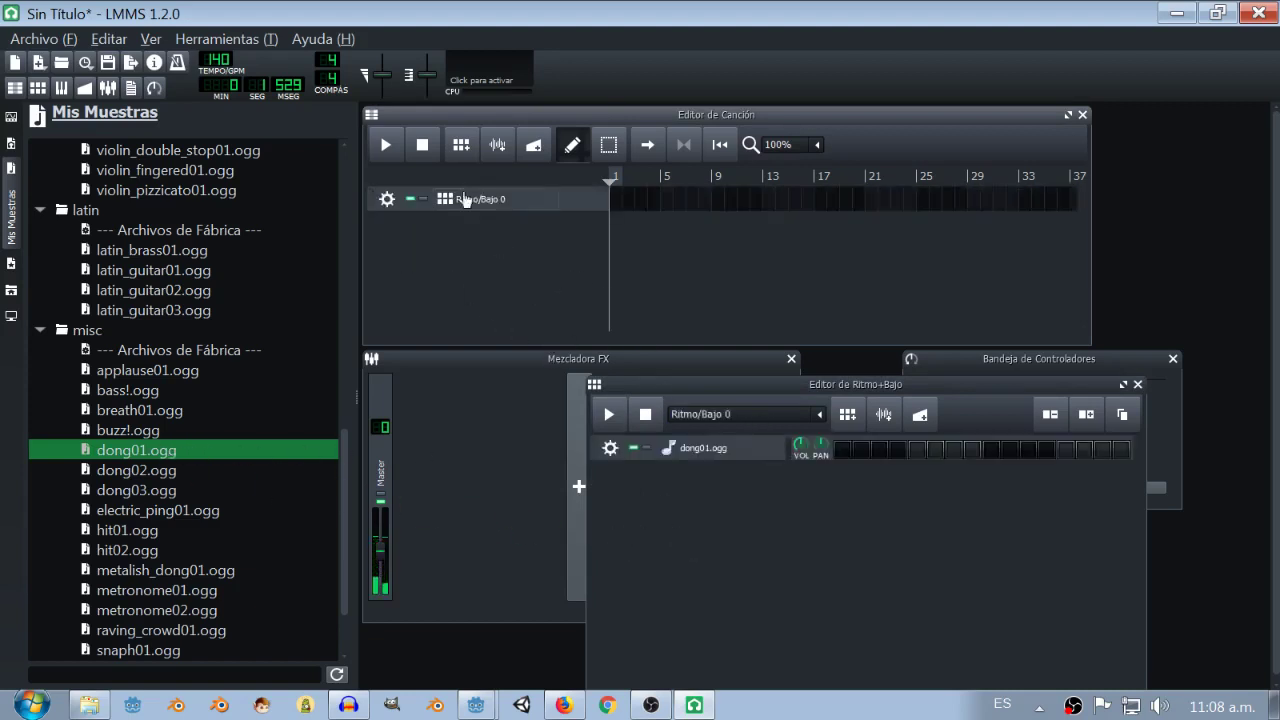
Turn on dong01.ogg's first step, place the pattern at bar 1, and test-play the song.
click(848, 451)
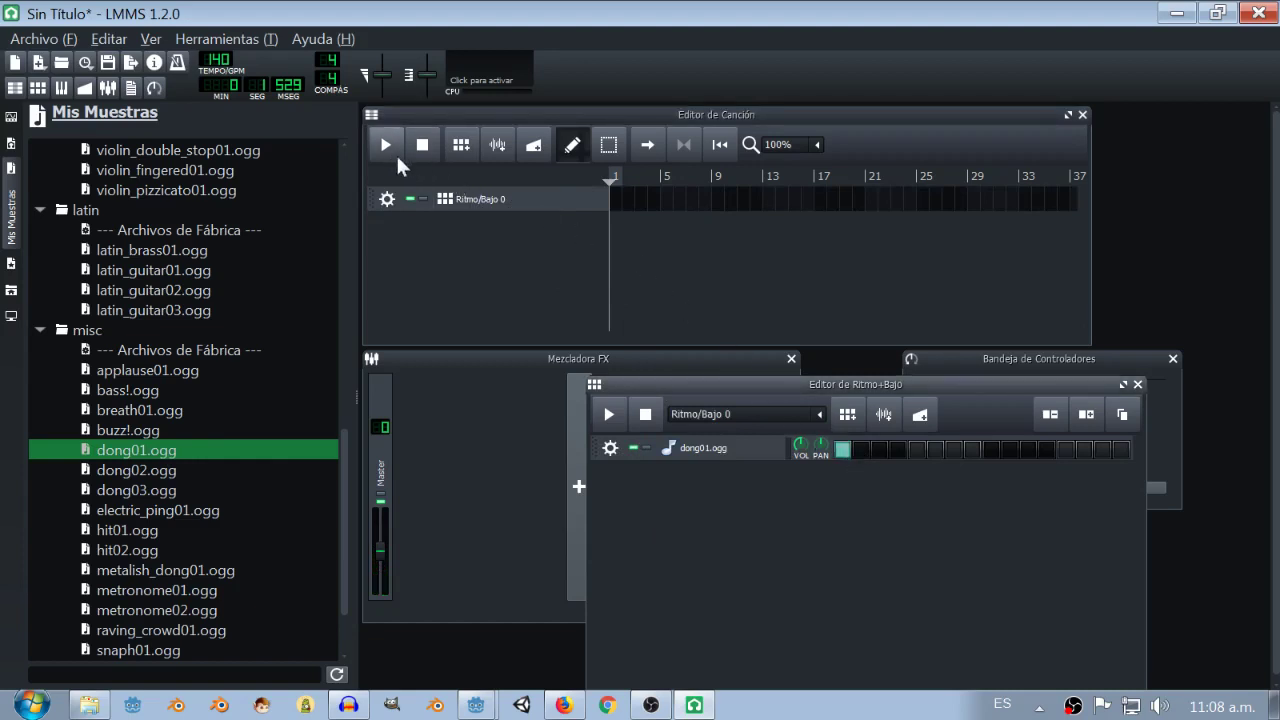
click(616, 200)
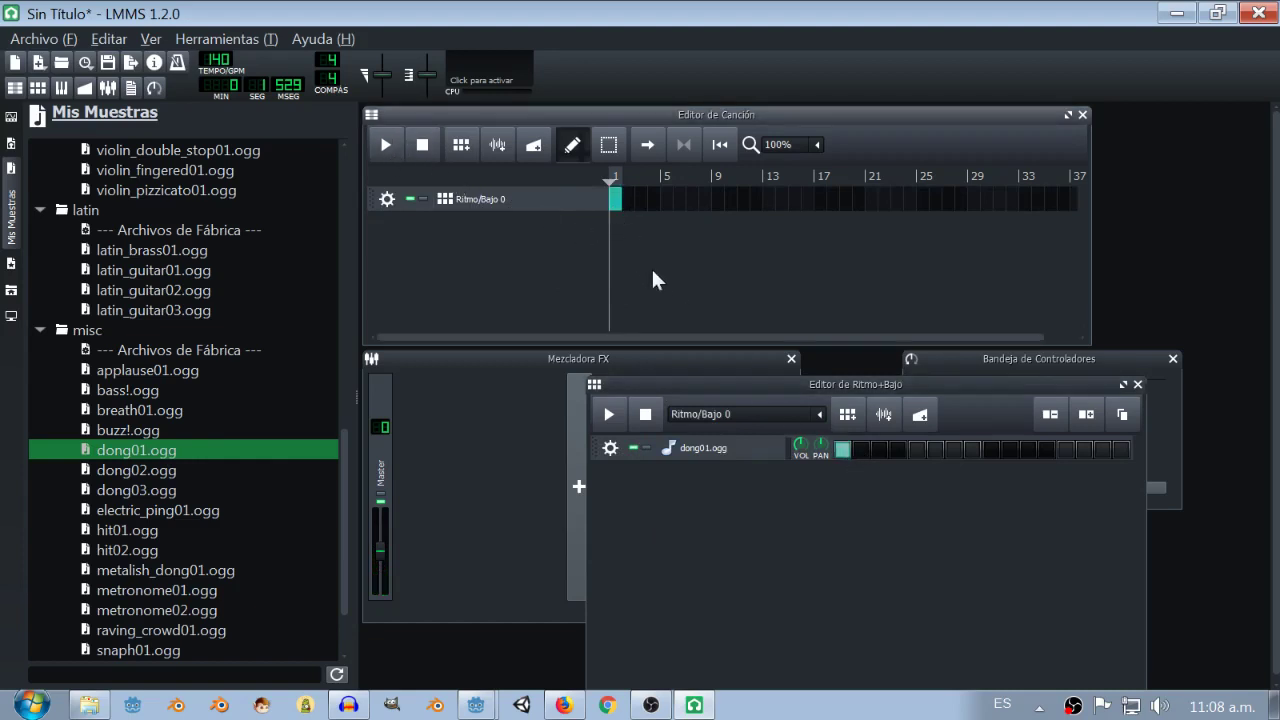
click(912, 199)
click(389, 143)
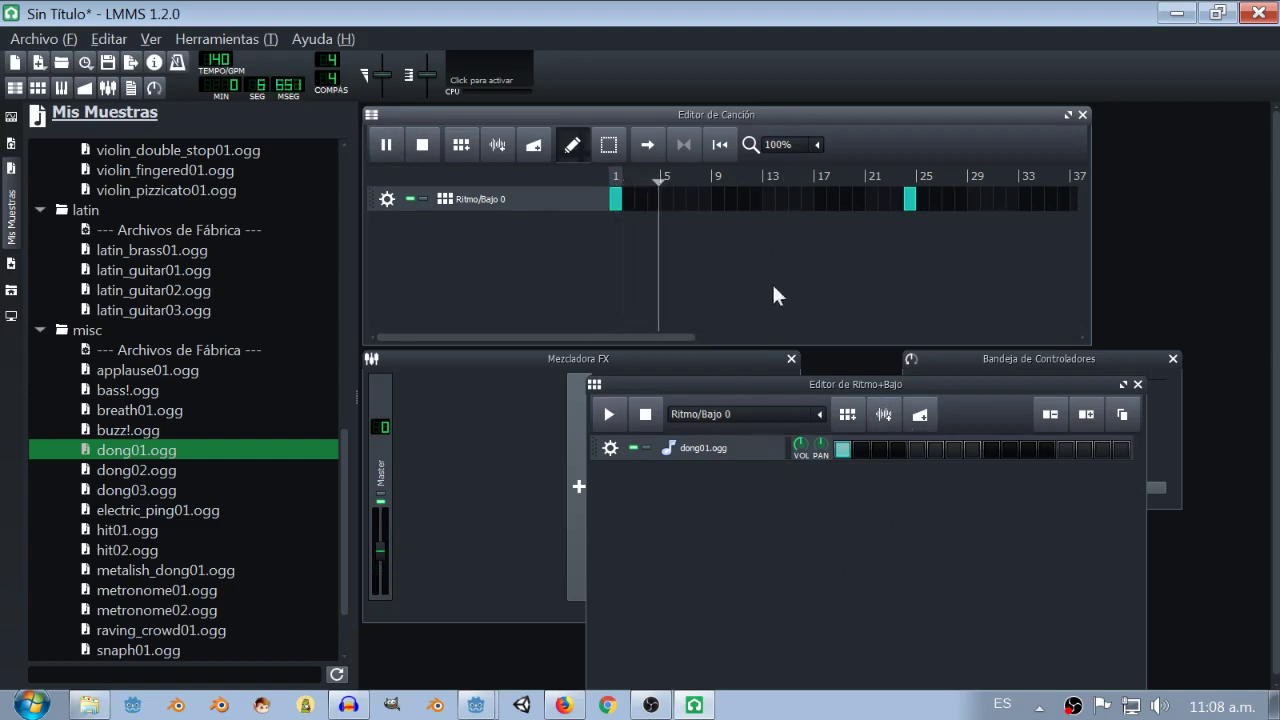
click(422, 144)
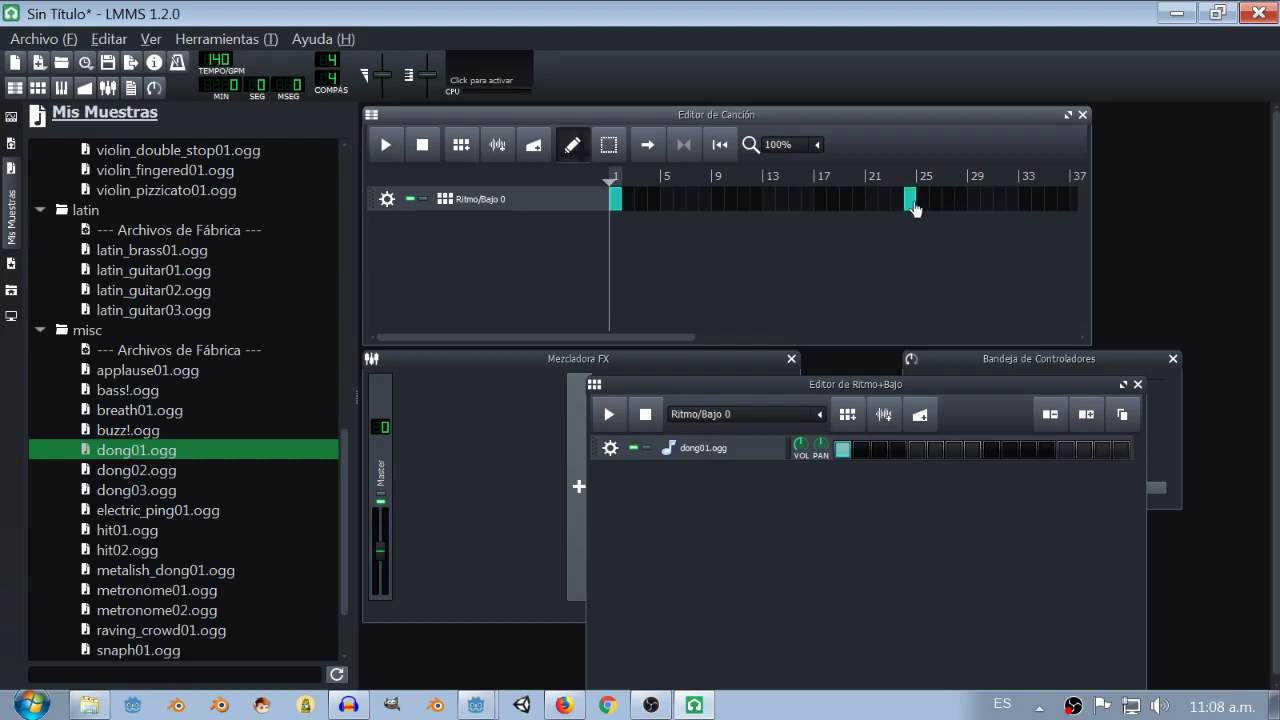
Delete the extra pattern block at bar 24, tidy the beat editor window, and replay the song.
middle_click(913, 202)
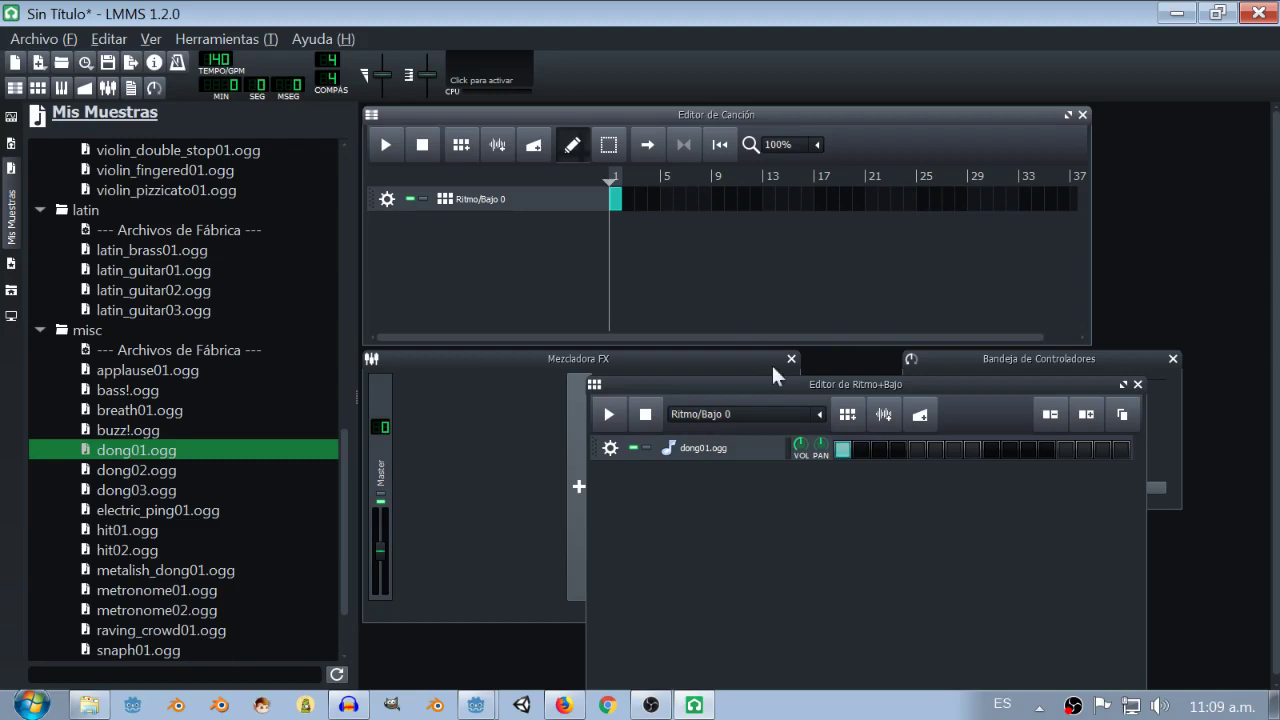
drag(841, 386, 860, 348)
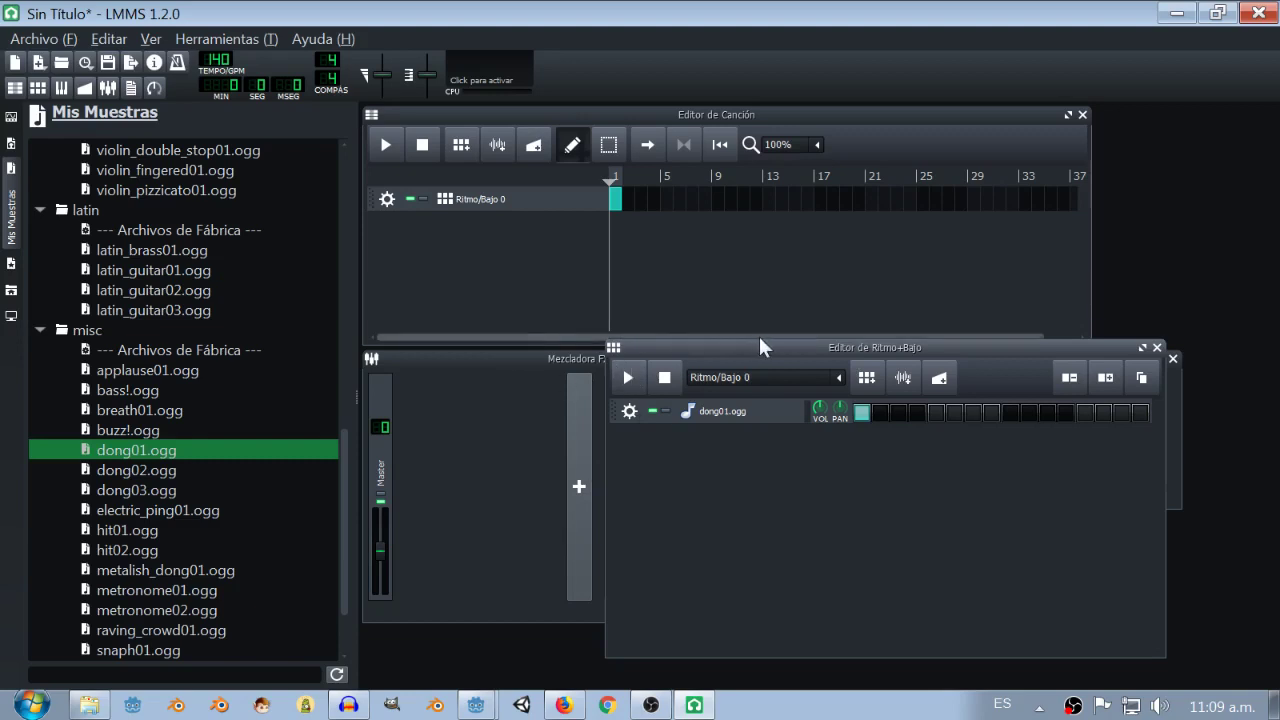
drag(764, 346, 771, 375)
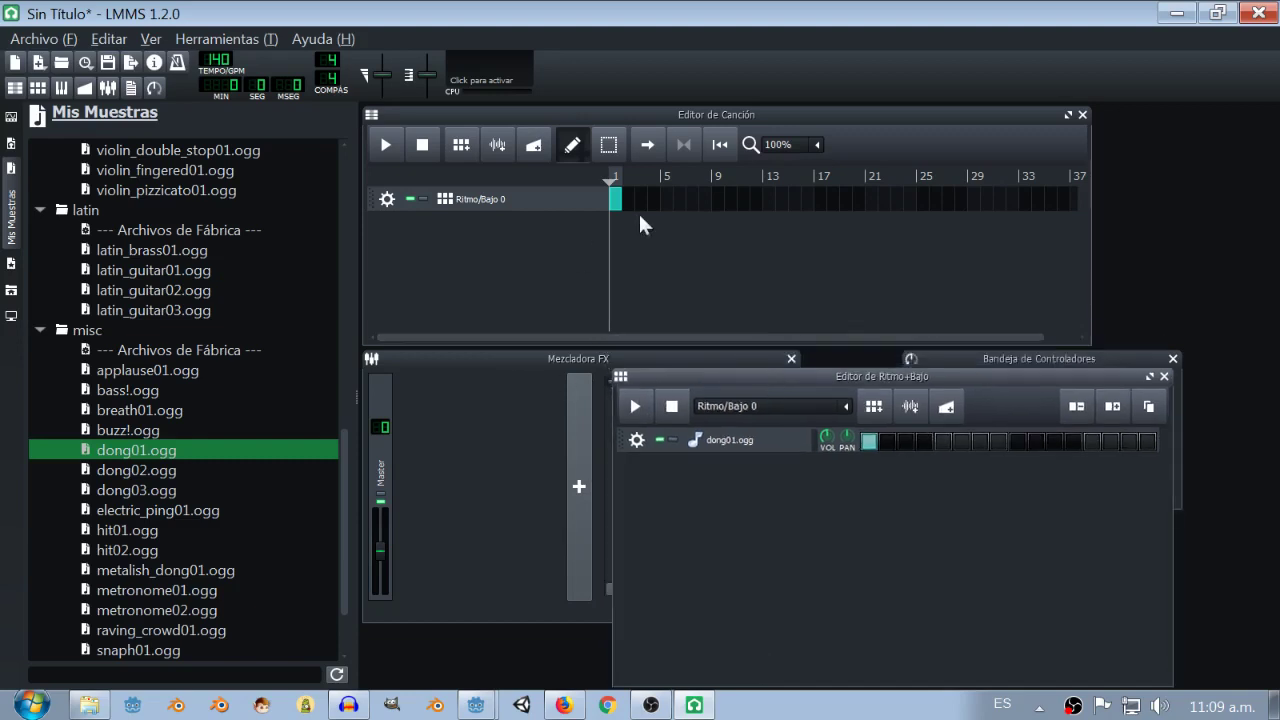
click(381, 150)
Stop playback and start exporting the project as audio in WAV format.
click(425, 147)
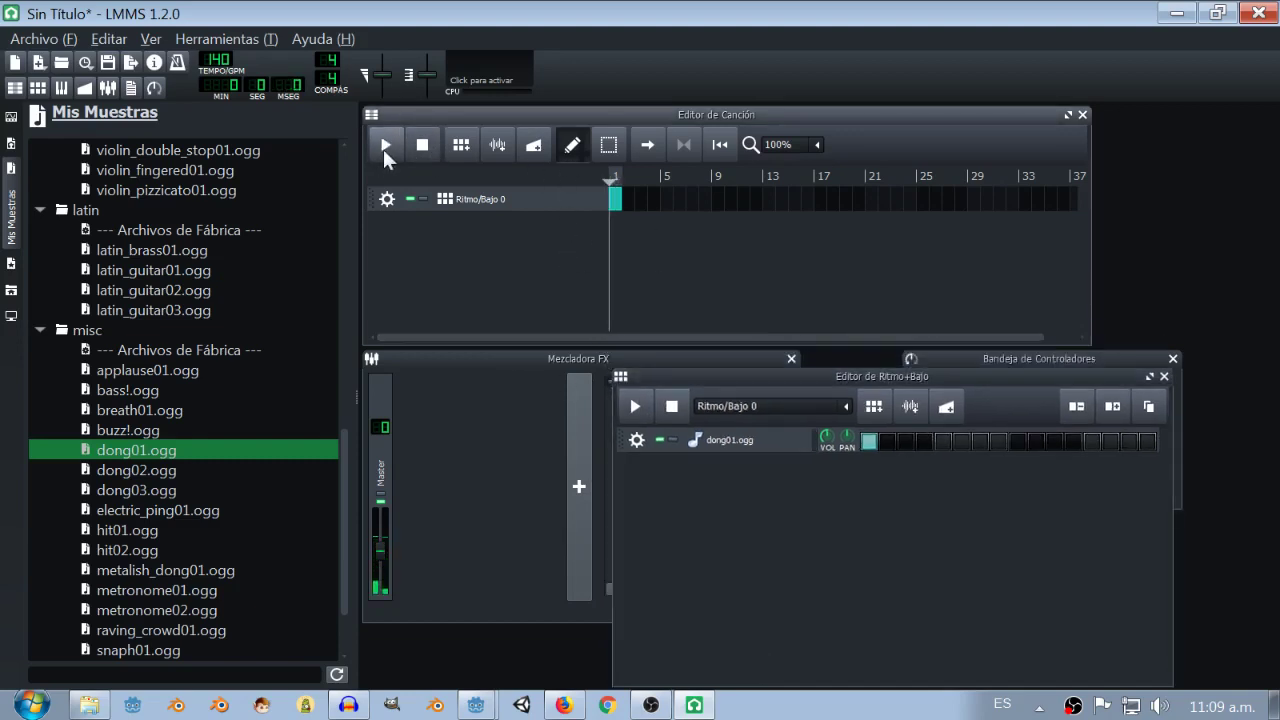
click(38, 40)
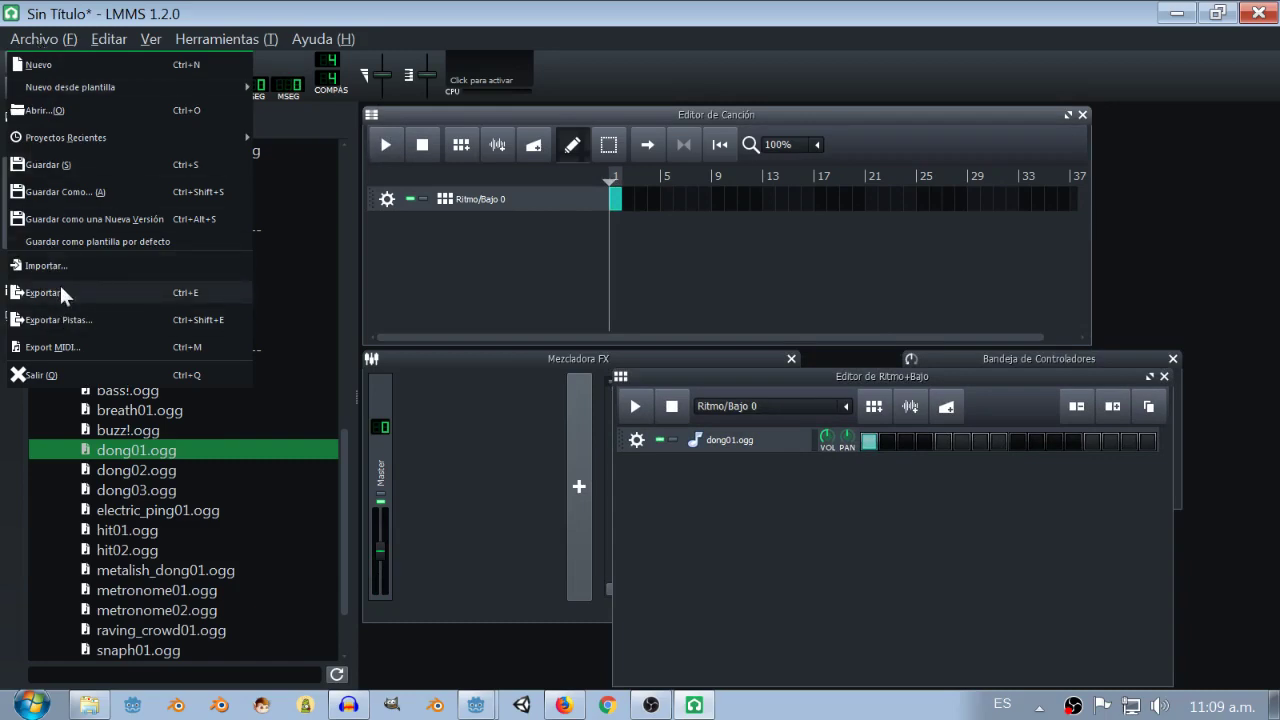
click(60, 292)
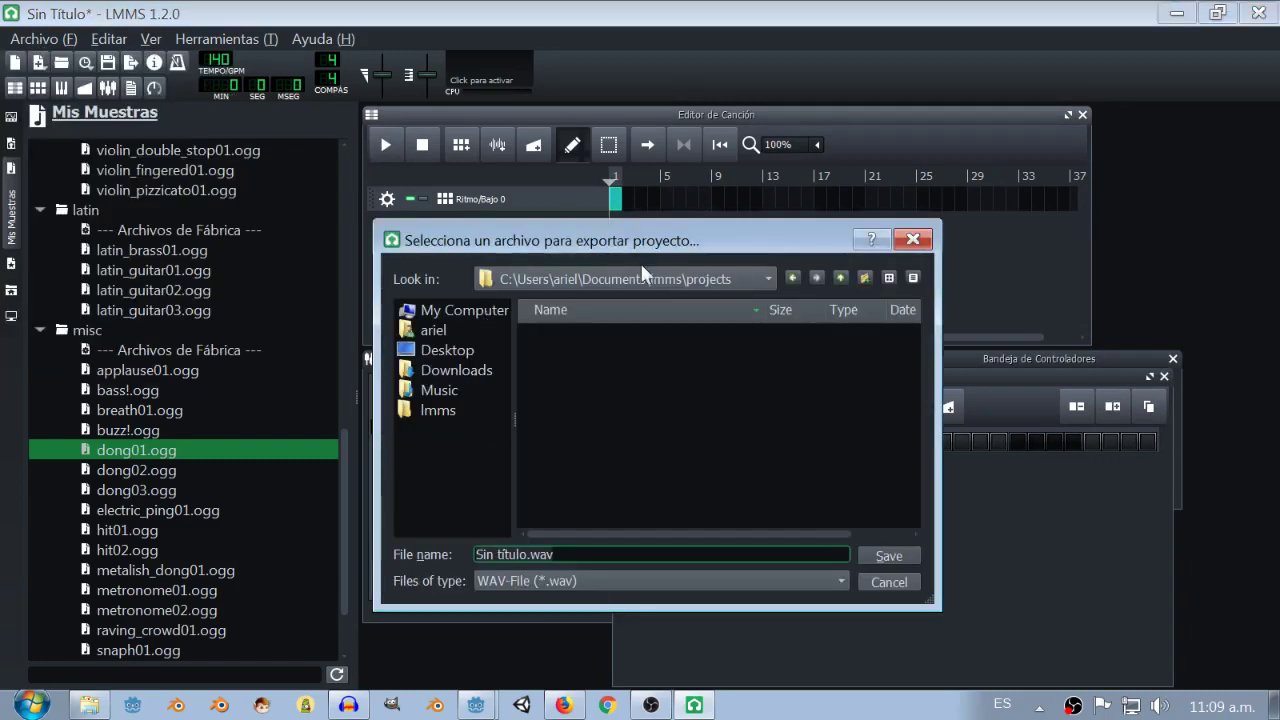
drag(646, 244, 576, 228)
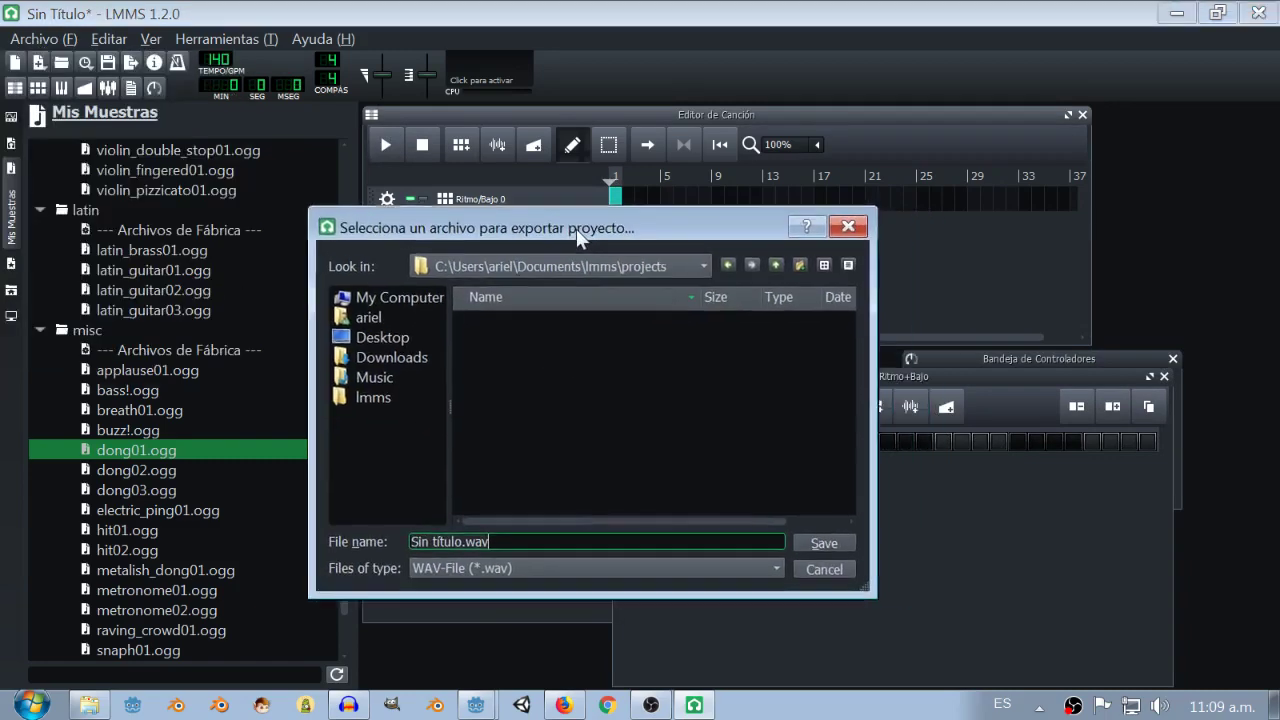
click(572, 566)
click(870, 415)
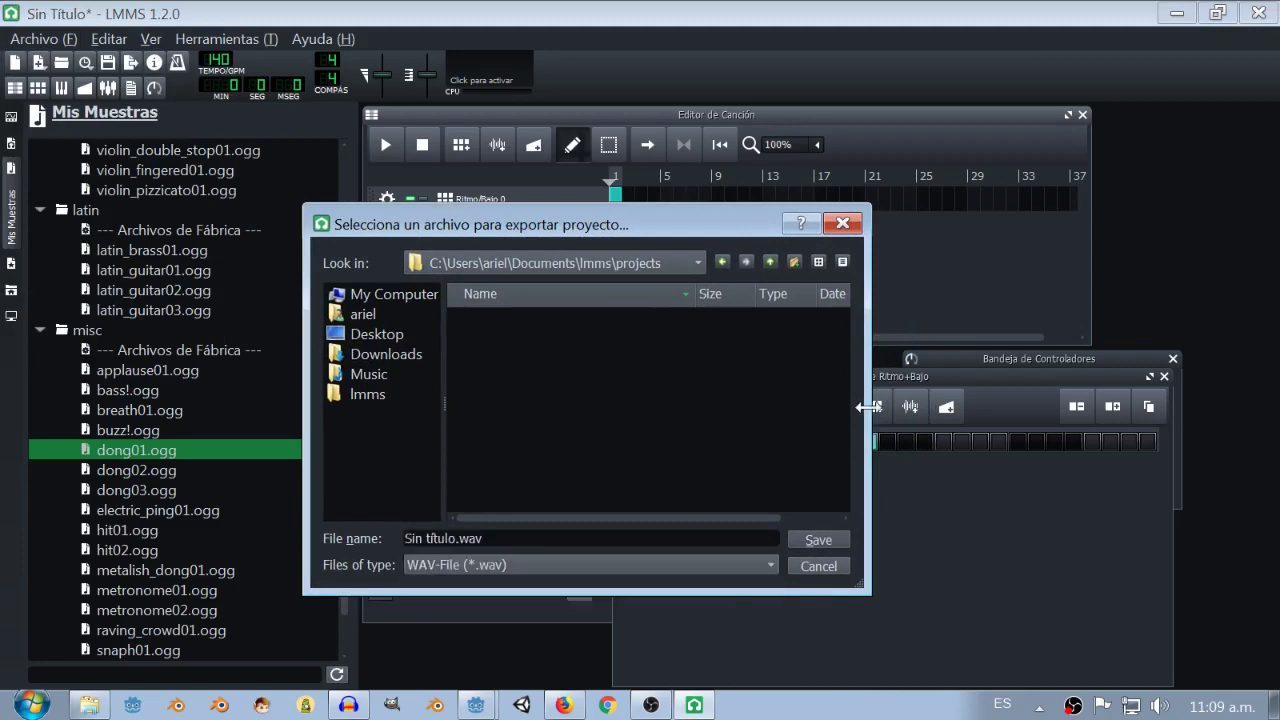
drag(870, 415, 1035, 427)
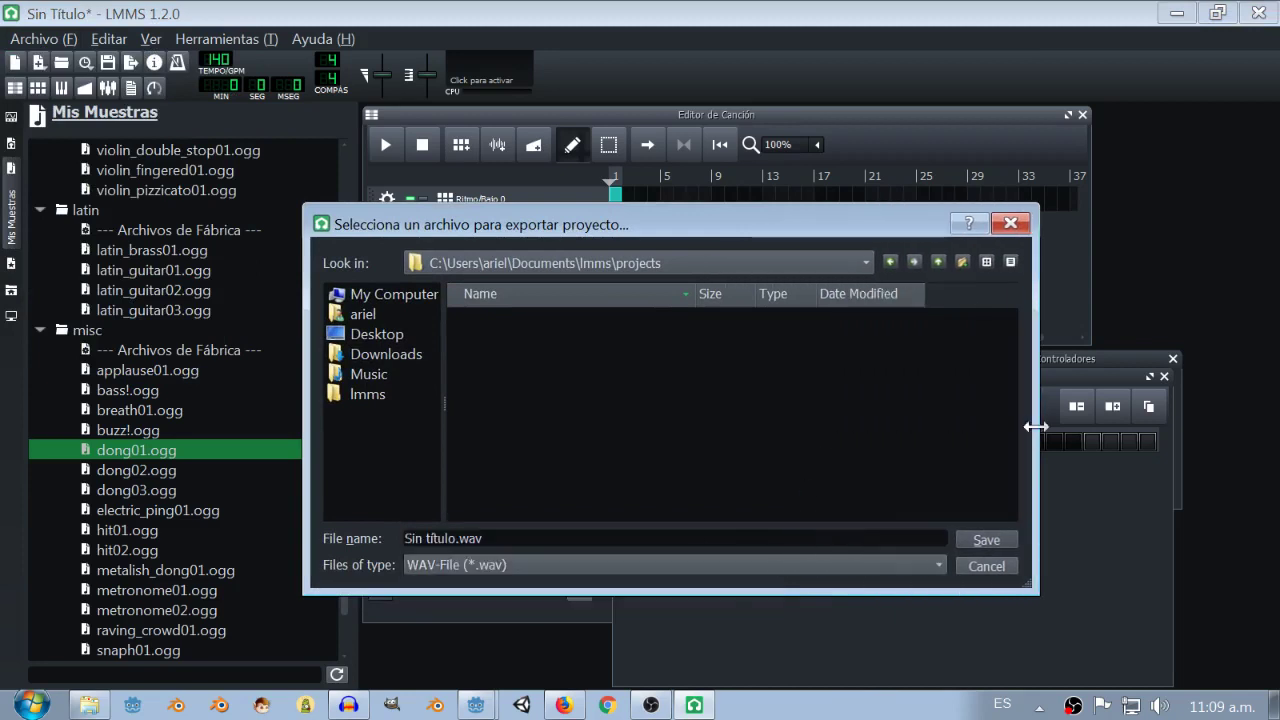
Browse to Documents > Taller_laberinto_con_Godot_y_Blender3D > musica_y_vfx as the export location.
click(386, 354)
drag(510, 226, 436, 210)
click(289, 298)
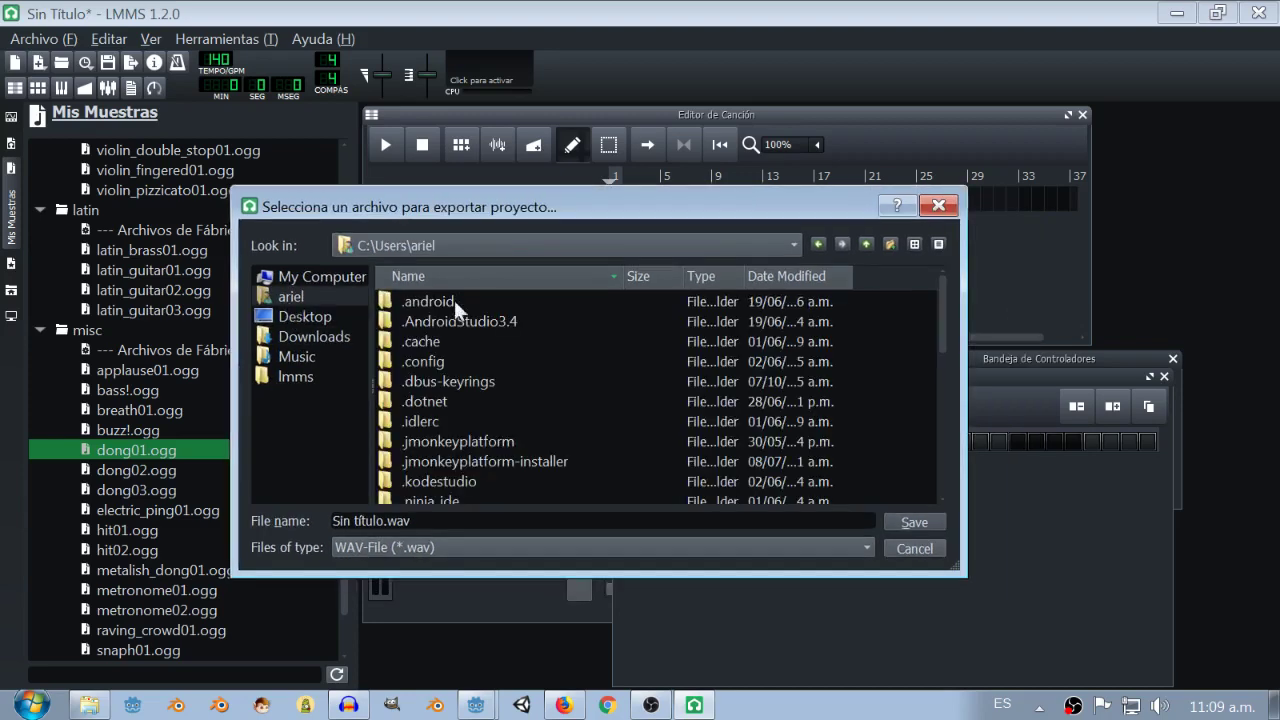
click(315, 356)
click(790, 250)
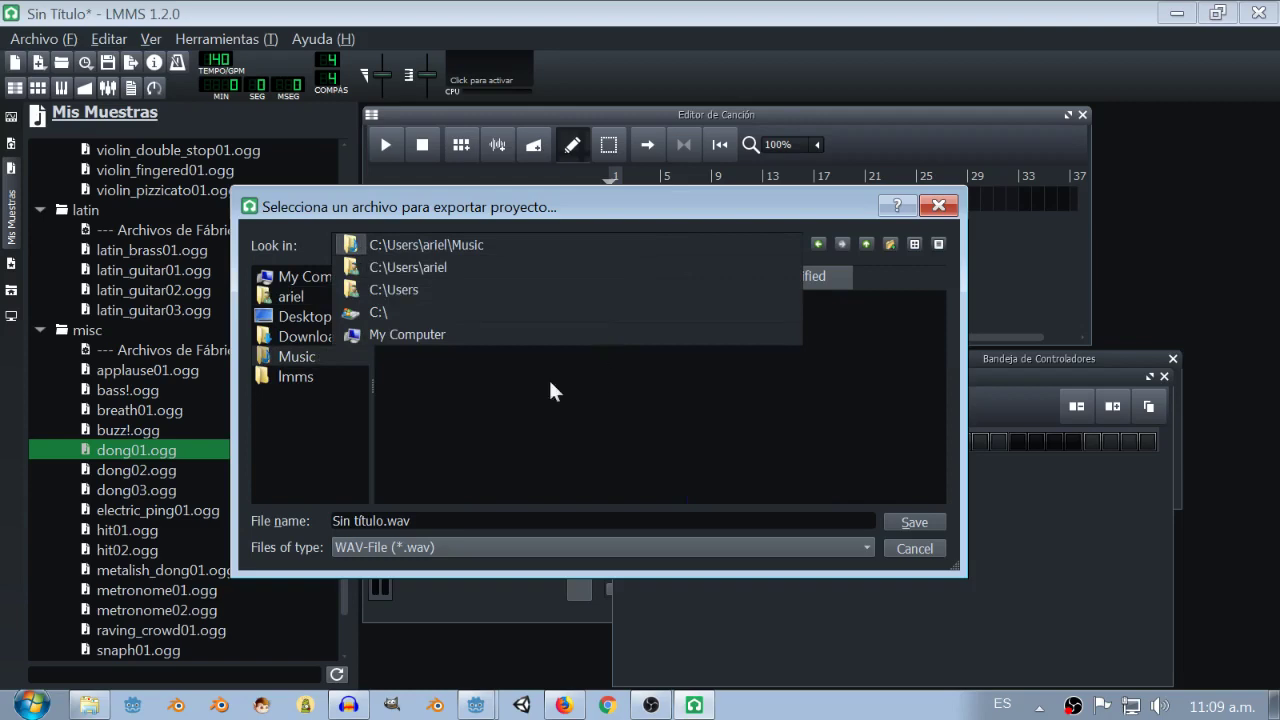
click(283, 294)
scroll(600, 350, down, 4)
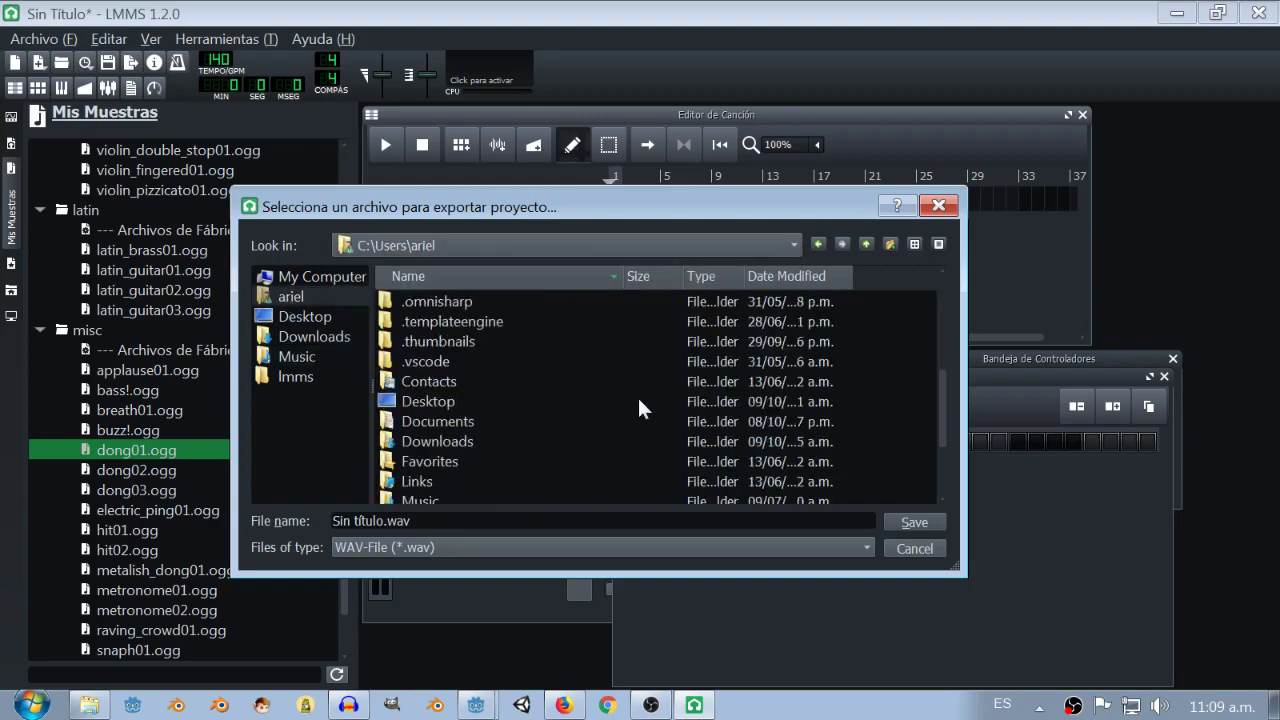
double_click(466, 419)
scroll(570, 410, down, 5)
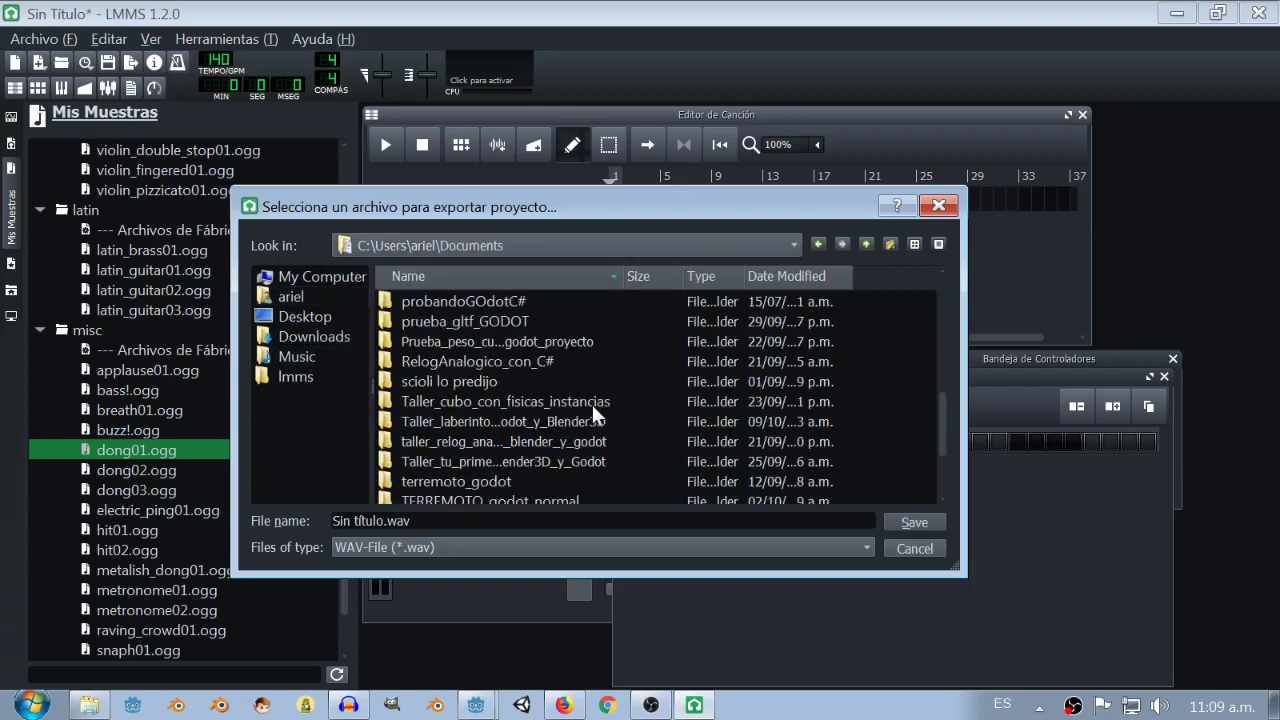
scroll(592, 404, down, 5)
scroll(591, 422, up, 2)
double_click(527, 419)
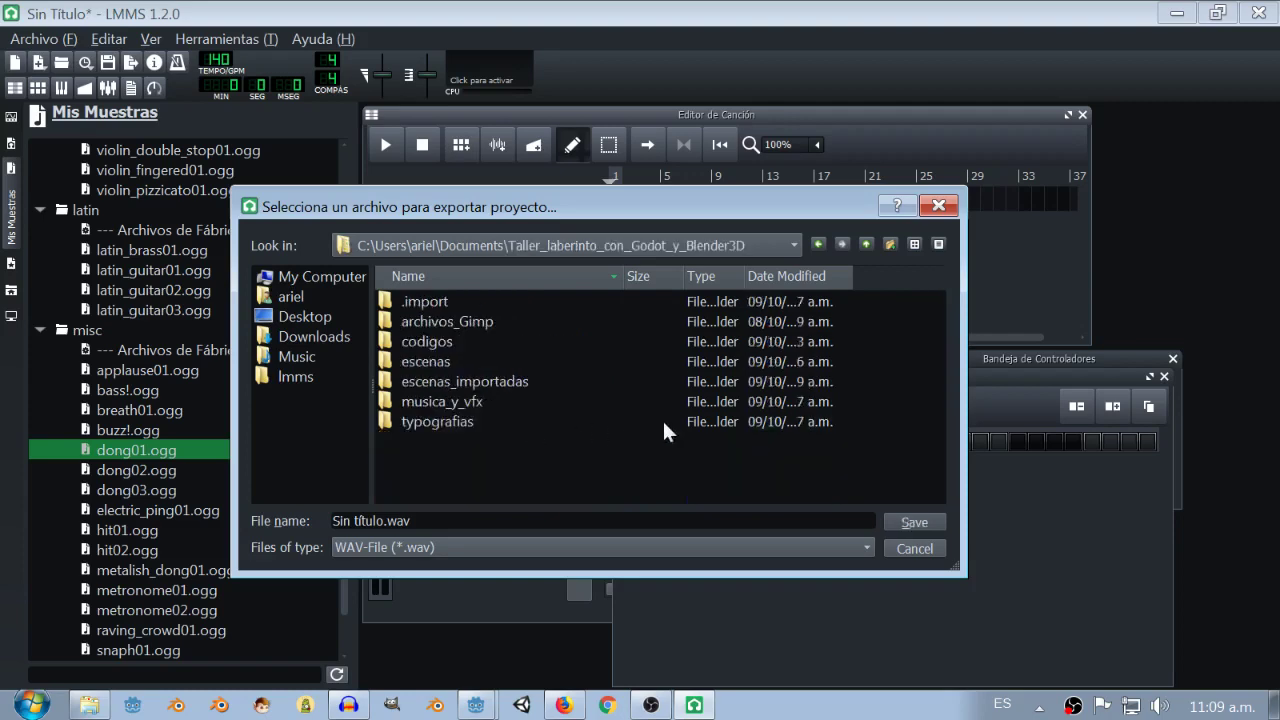
double_click(440, 398)
Name the export Conteo_sonido, save it, and render the WAV file.
click(370, 517)
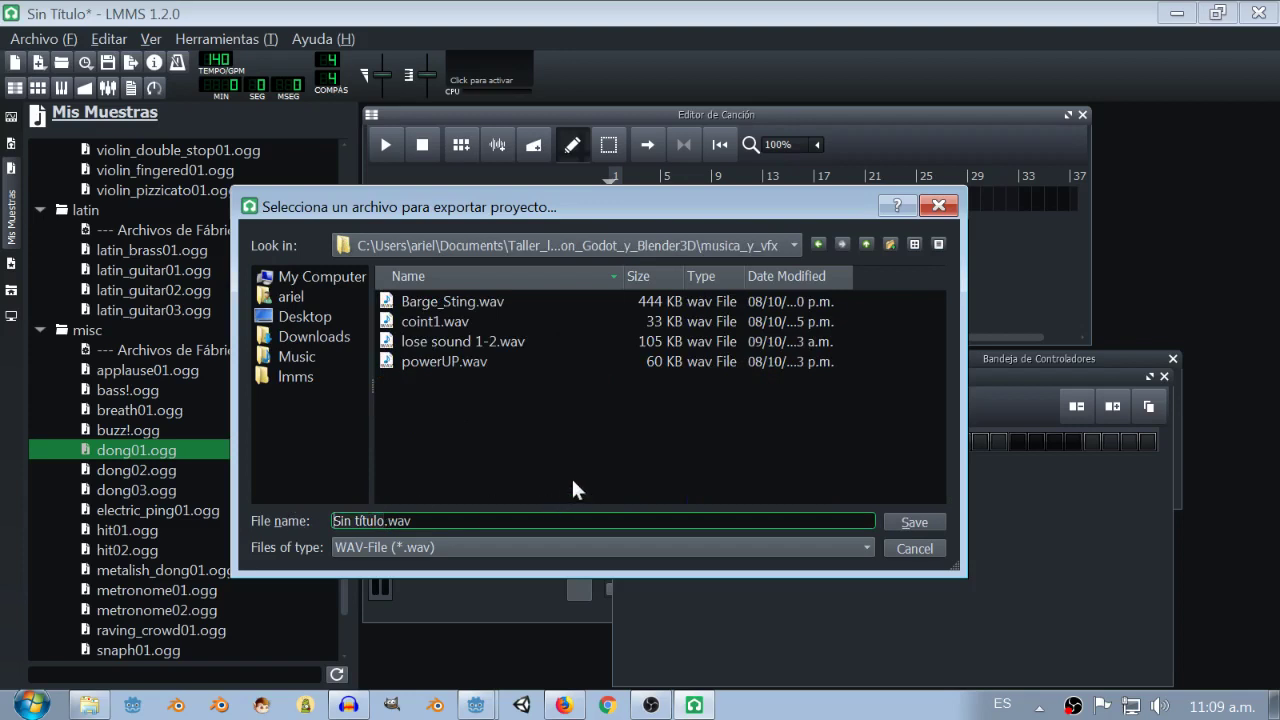
text(Conteo_)
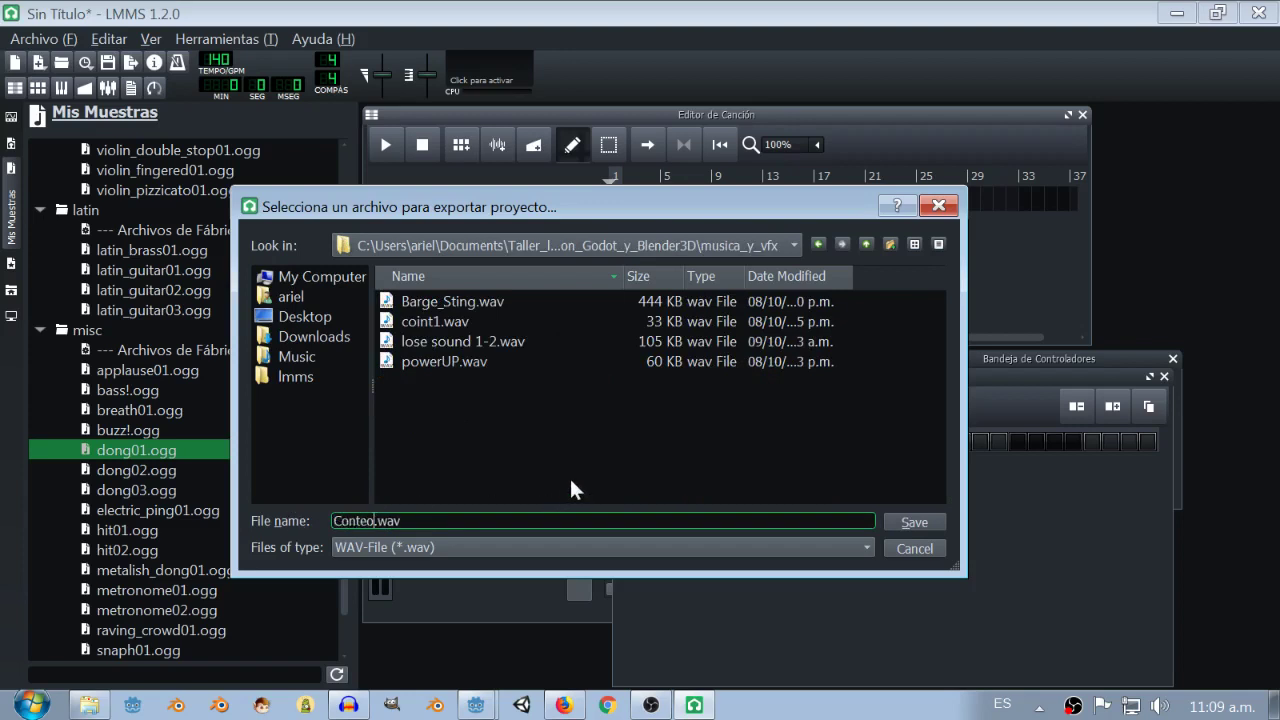
text(sonido)
click(918, 522)
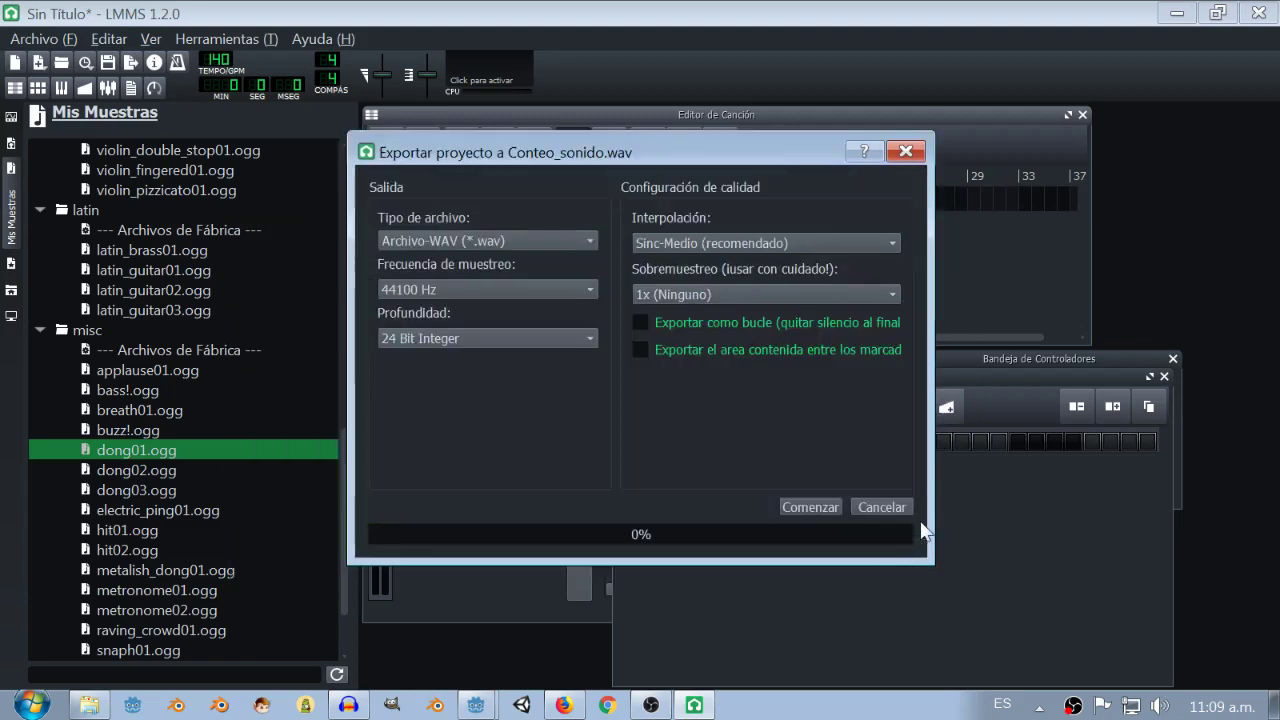
click(810, 507)
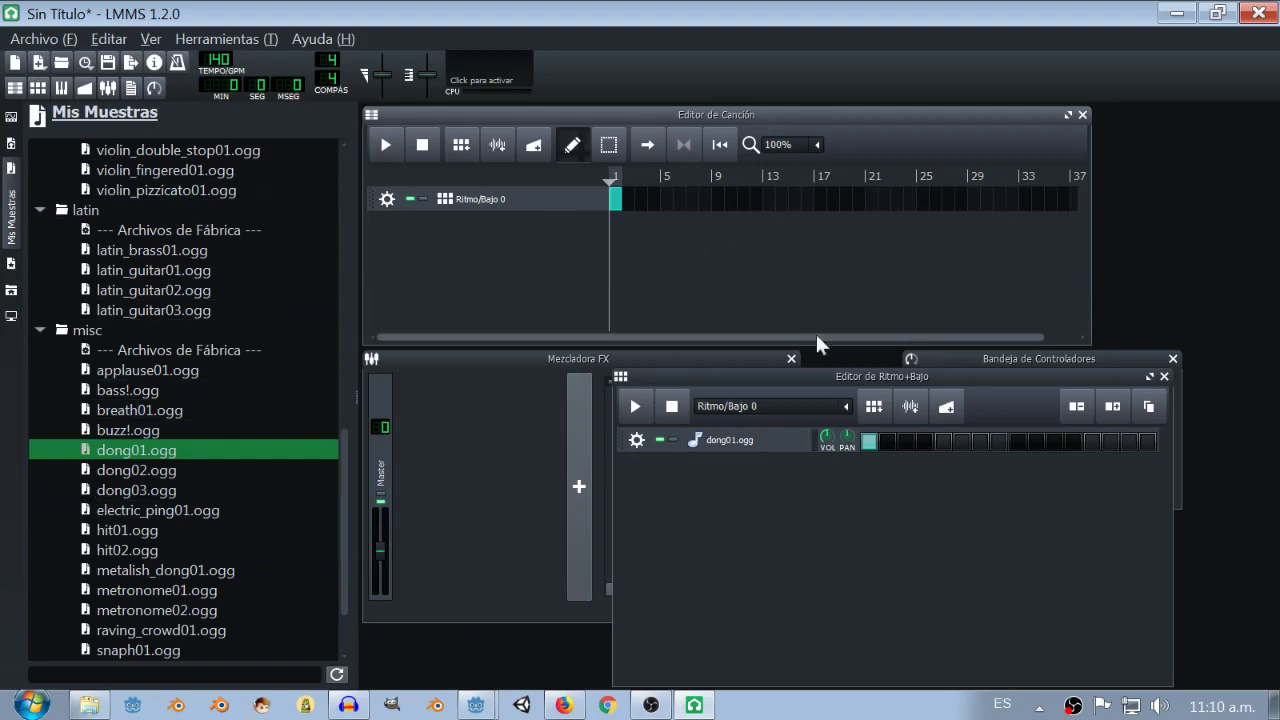
click(476, 705)
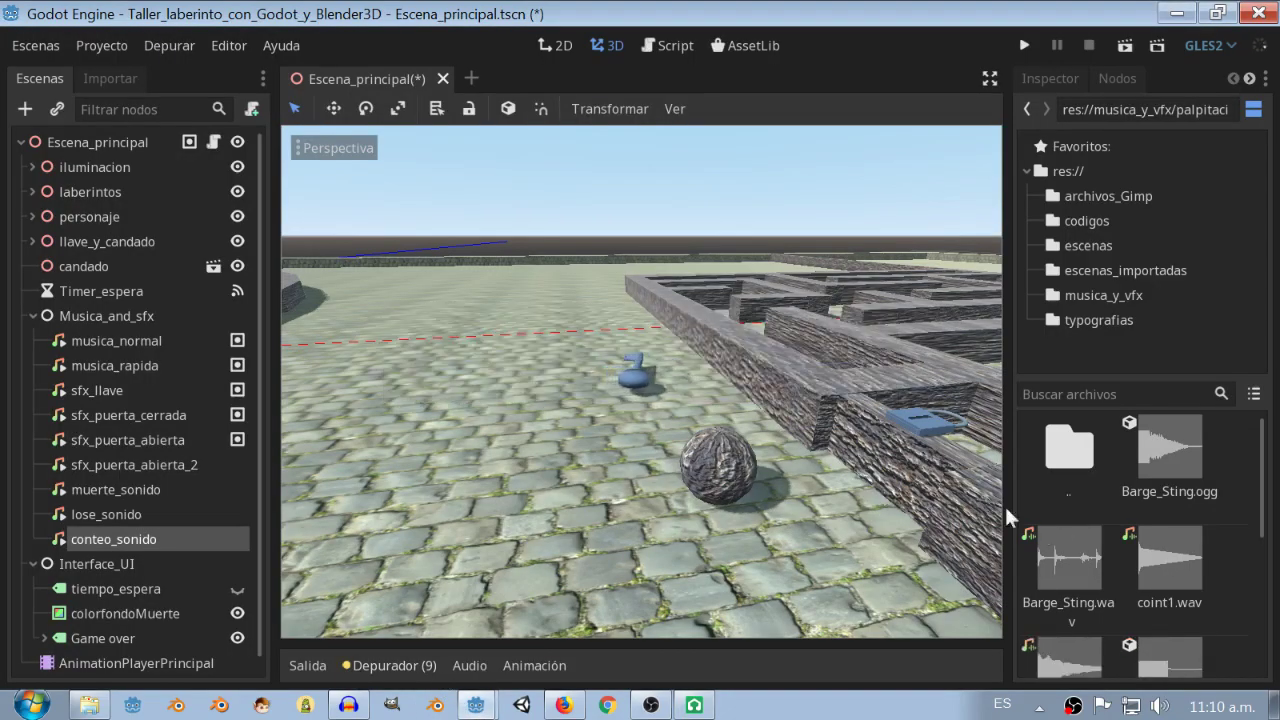
Select Conteo_sonido.wav in the FileSystem and show its properties in a wider Inspector.
scroll(1065, 546, down, 2)
click(1075, 592)
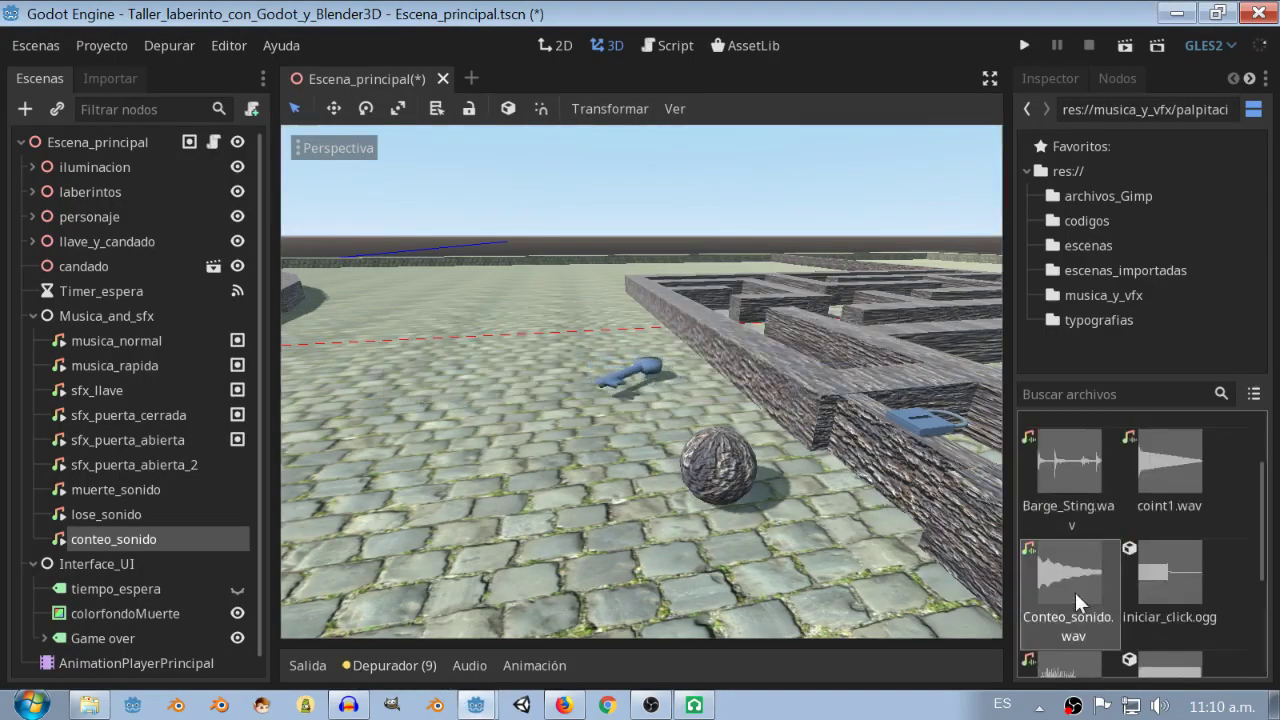
click(105, 78)
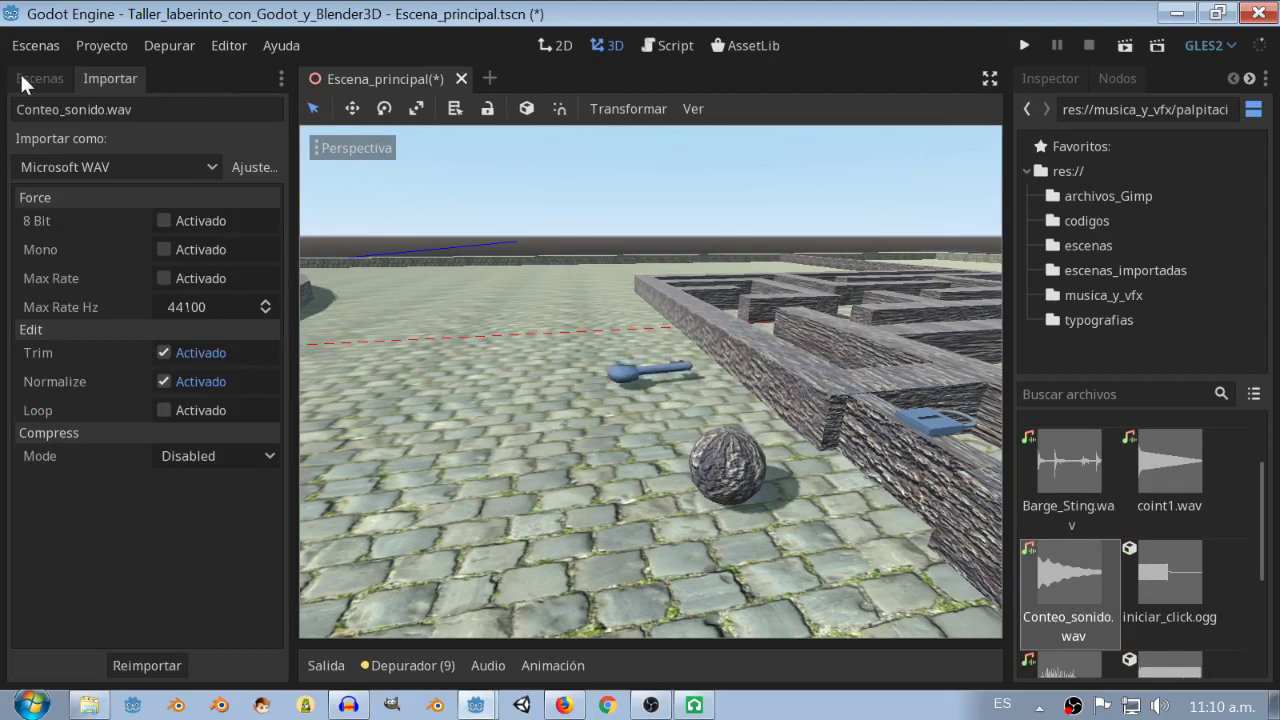
click(30, 80)
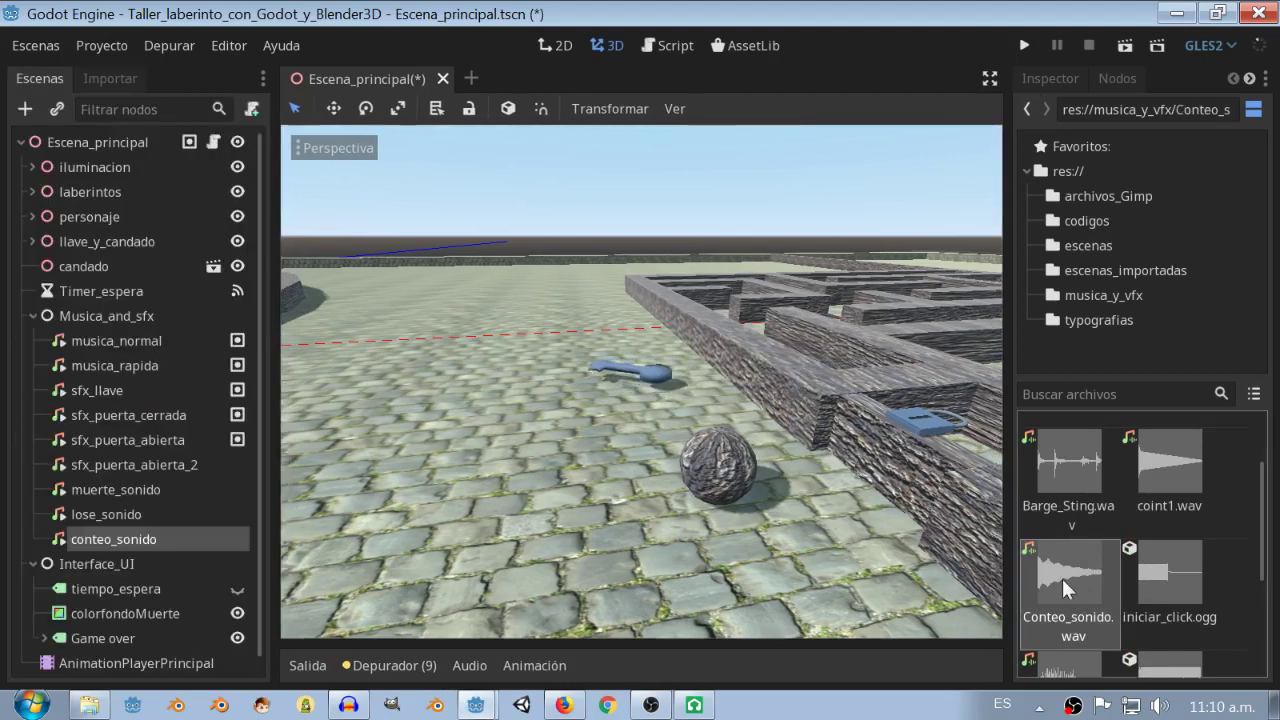
drag(1005, 267, 700, 267)
click(740, 78)
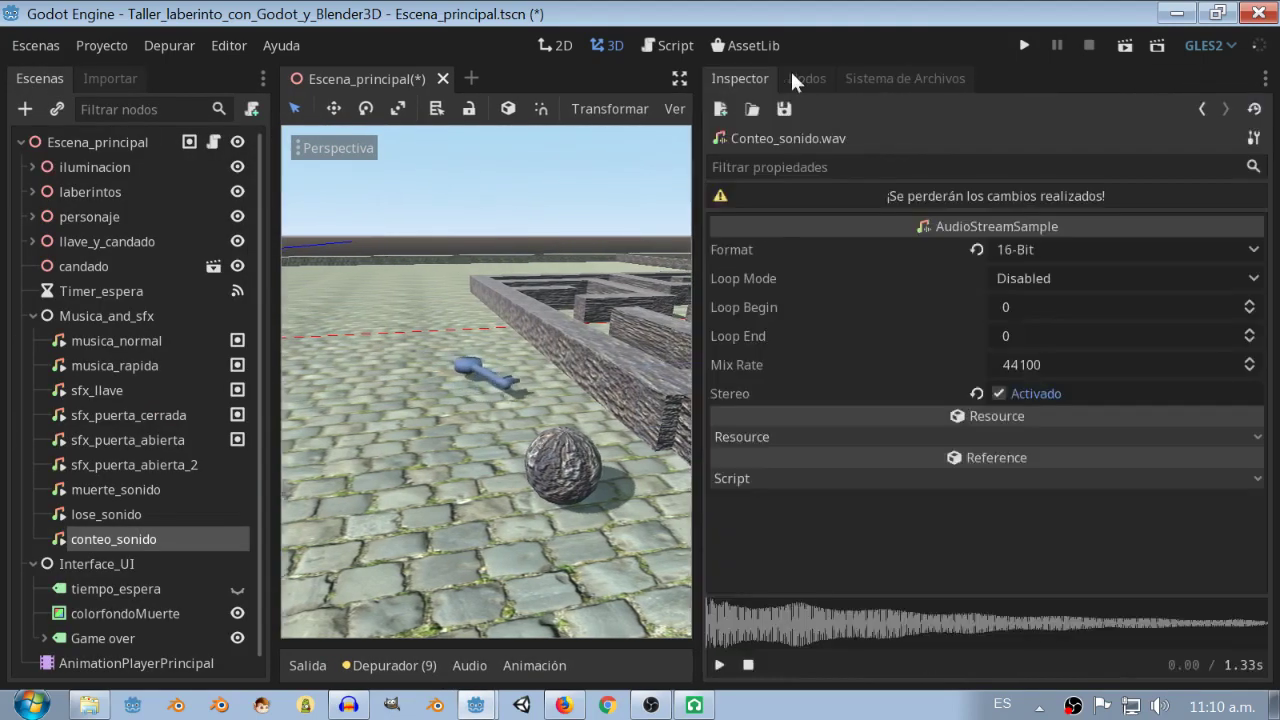
Preview the Conteo_sonido.wav sound three times, then replay the song in LMMS.
click(719, 666)
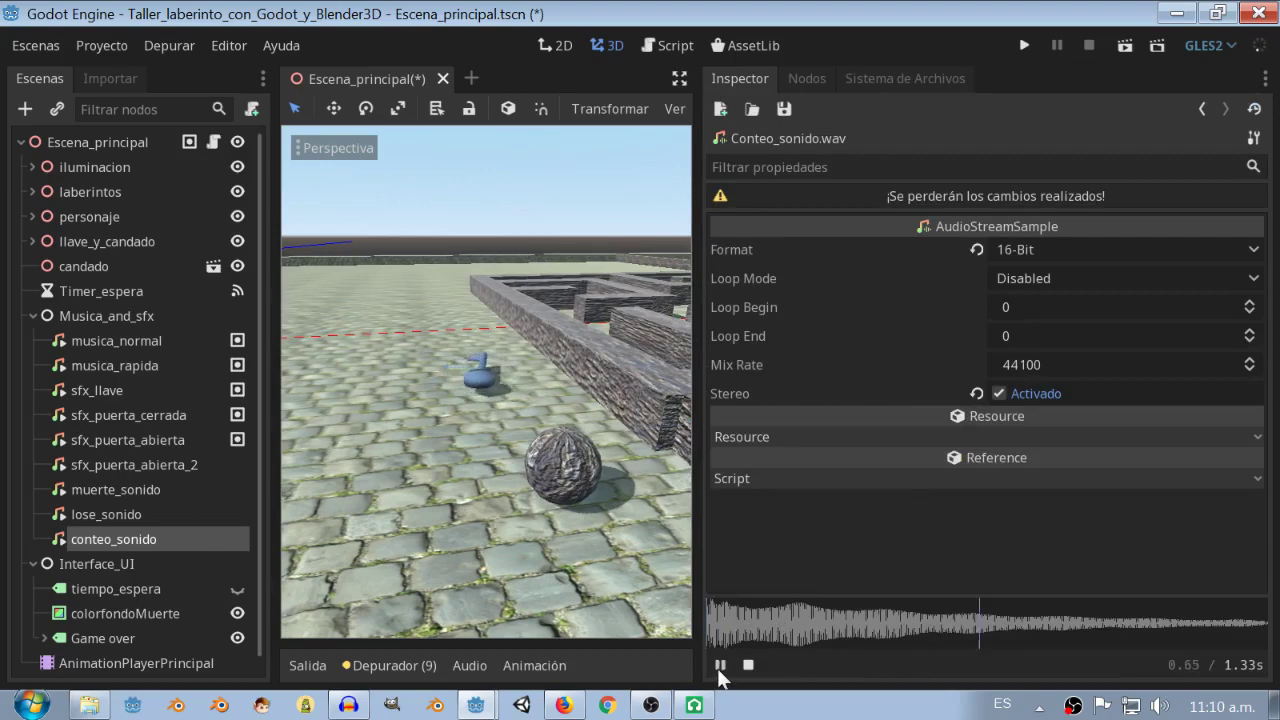
click(719, 666)
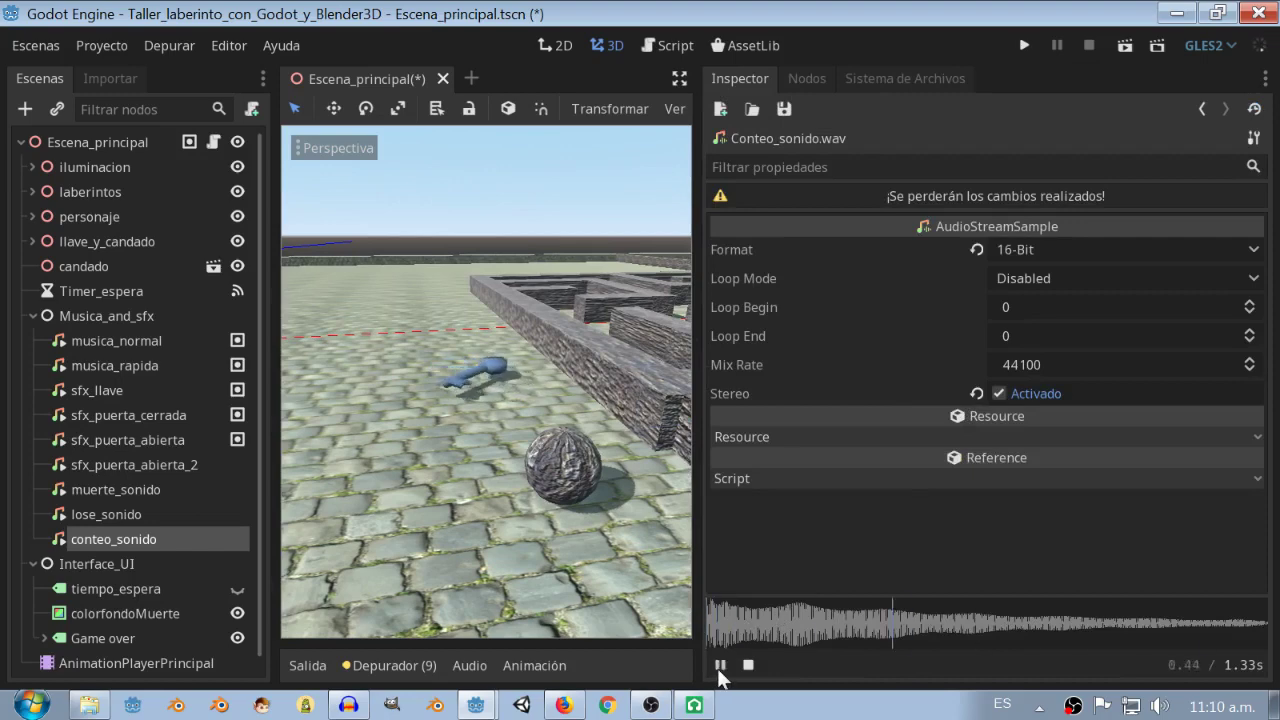
click(719, 666)
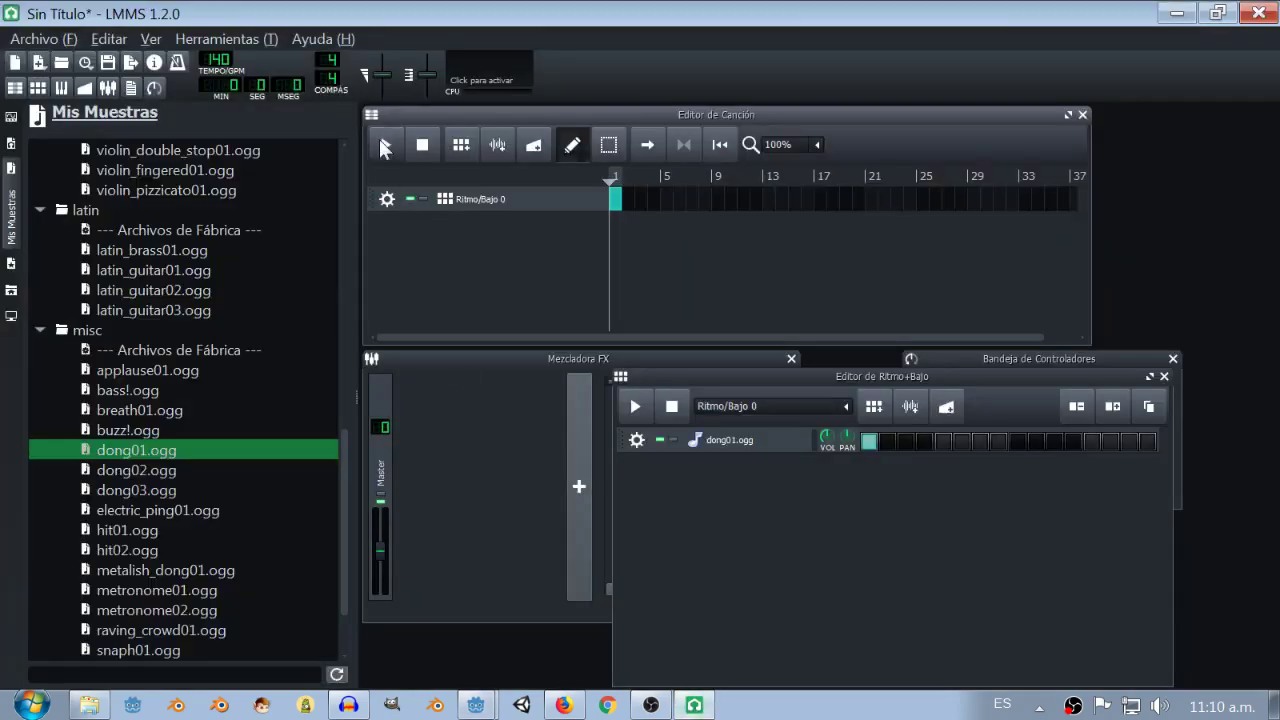
click(384, 147)
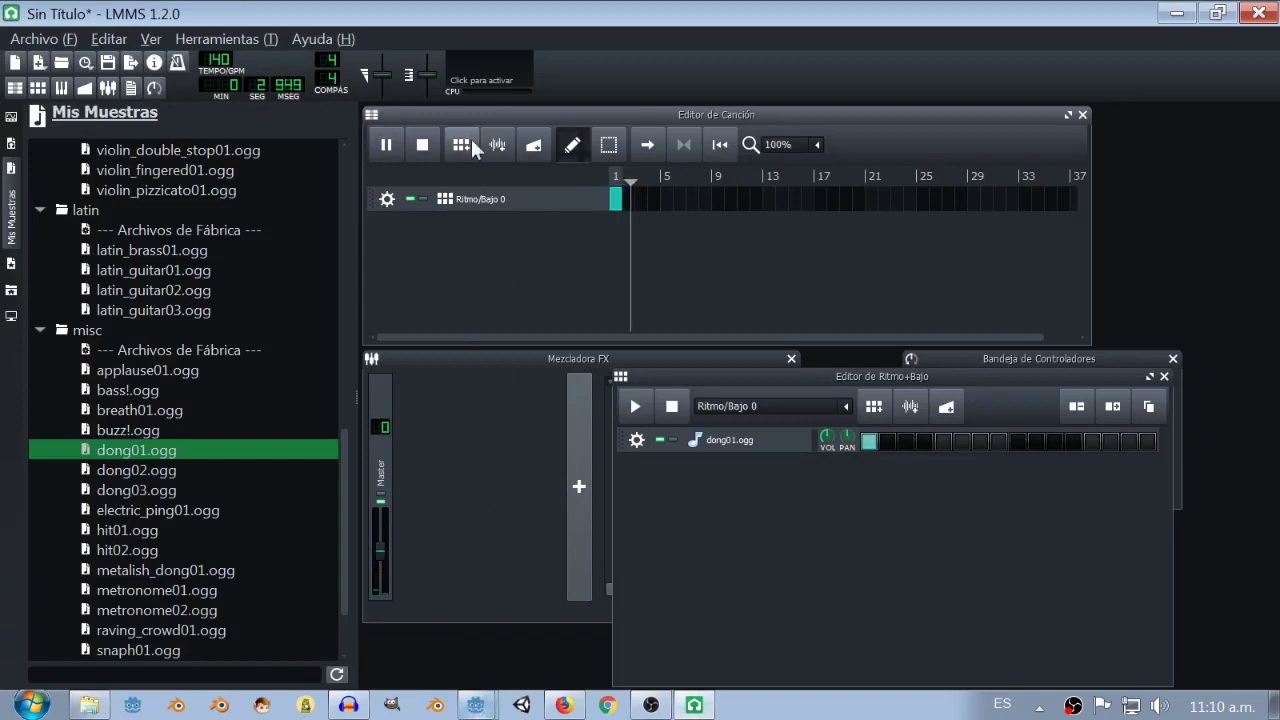
Raise the dong01.ogg volume slightly above 100% and play the beat pattern to check.
click(424, 146)
double_click(619, 199)
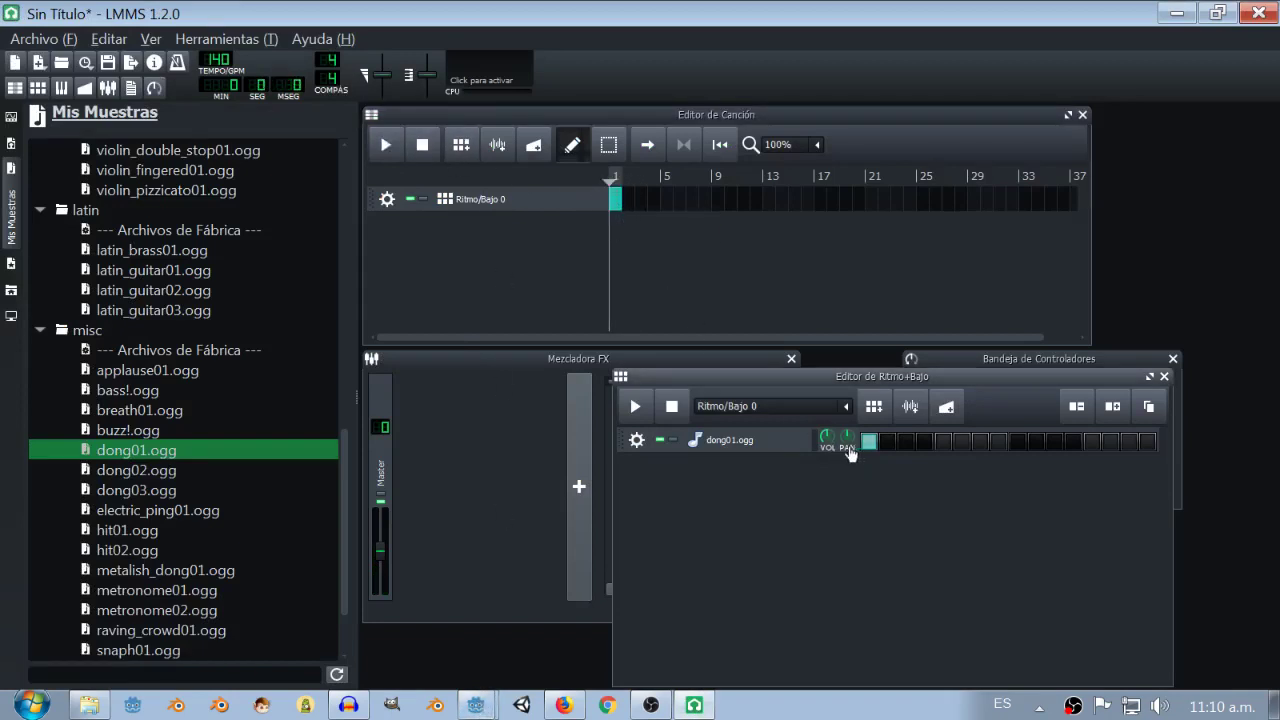
mouse_move(826, 437)
drag(826, 437, 826, 429)
click(642, 409)
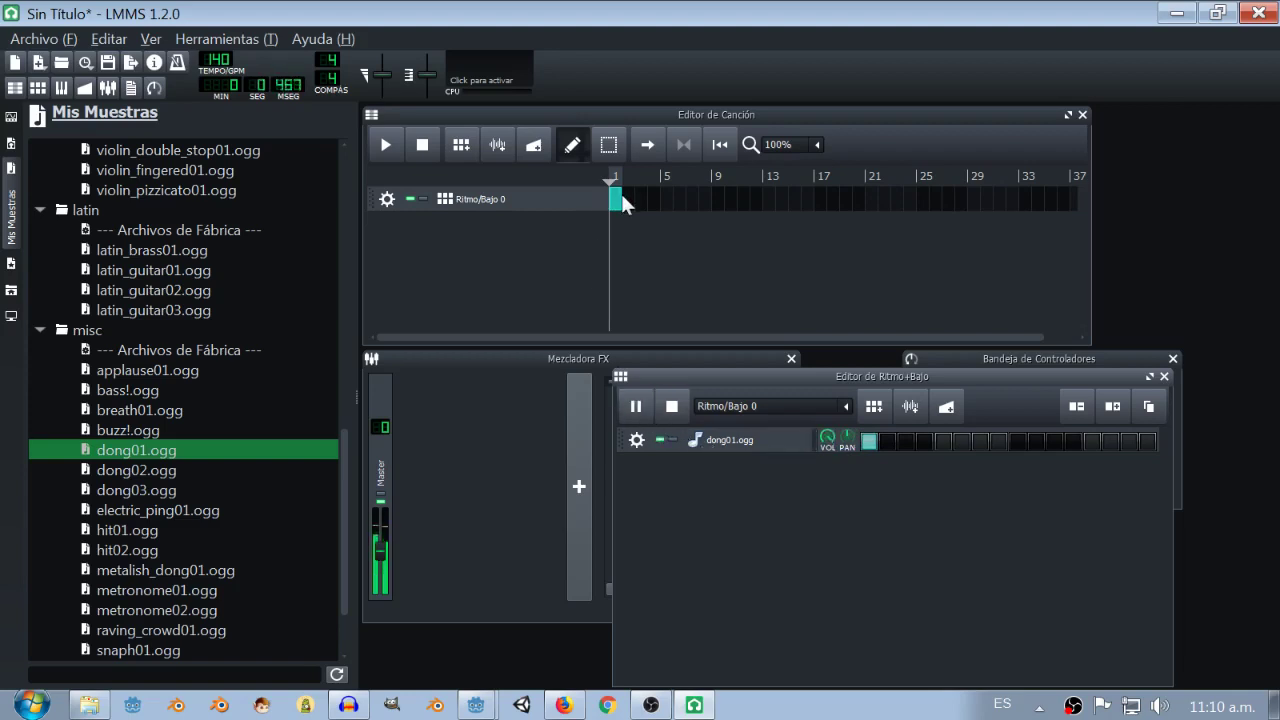
click(630, 407)
Replay the song to check the louder sound, then start a new audio export.
click(616, 201)
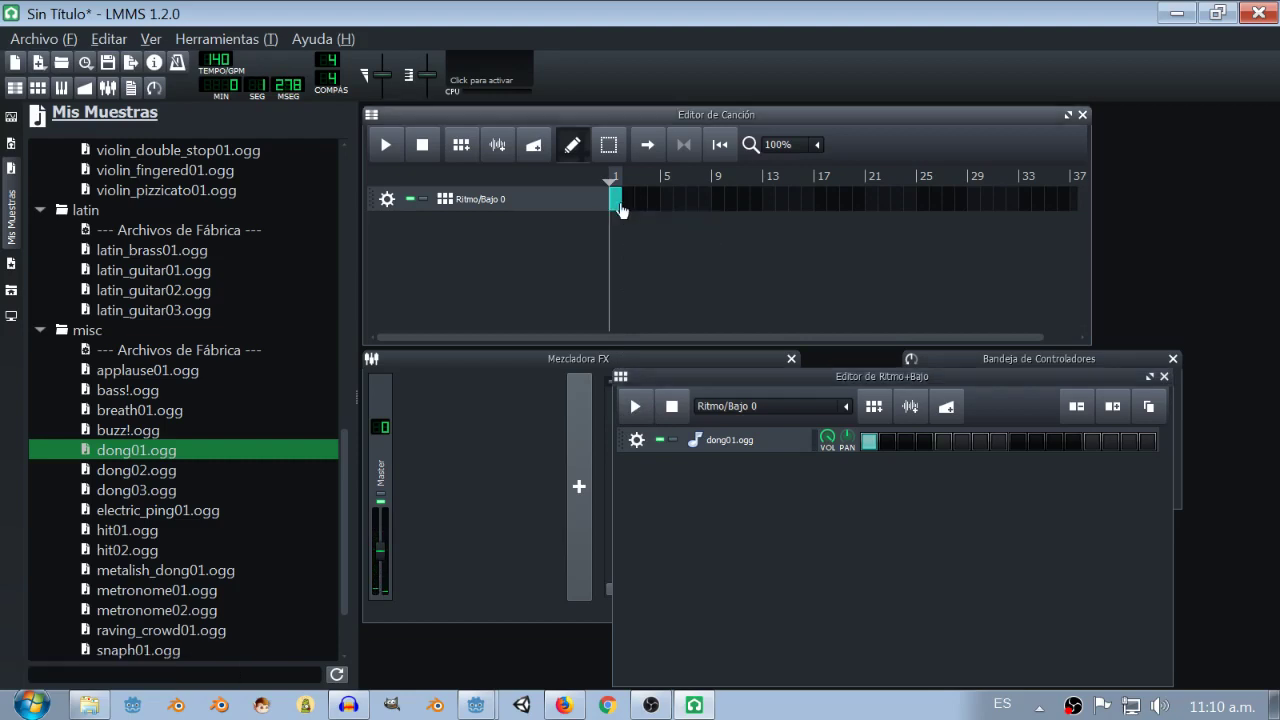
right_click(616, 201)
key(Escape)
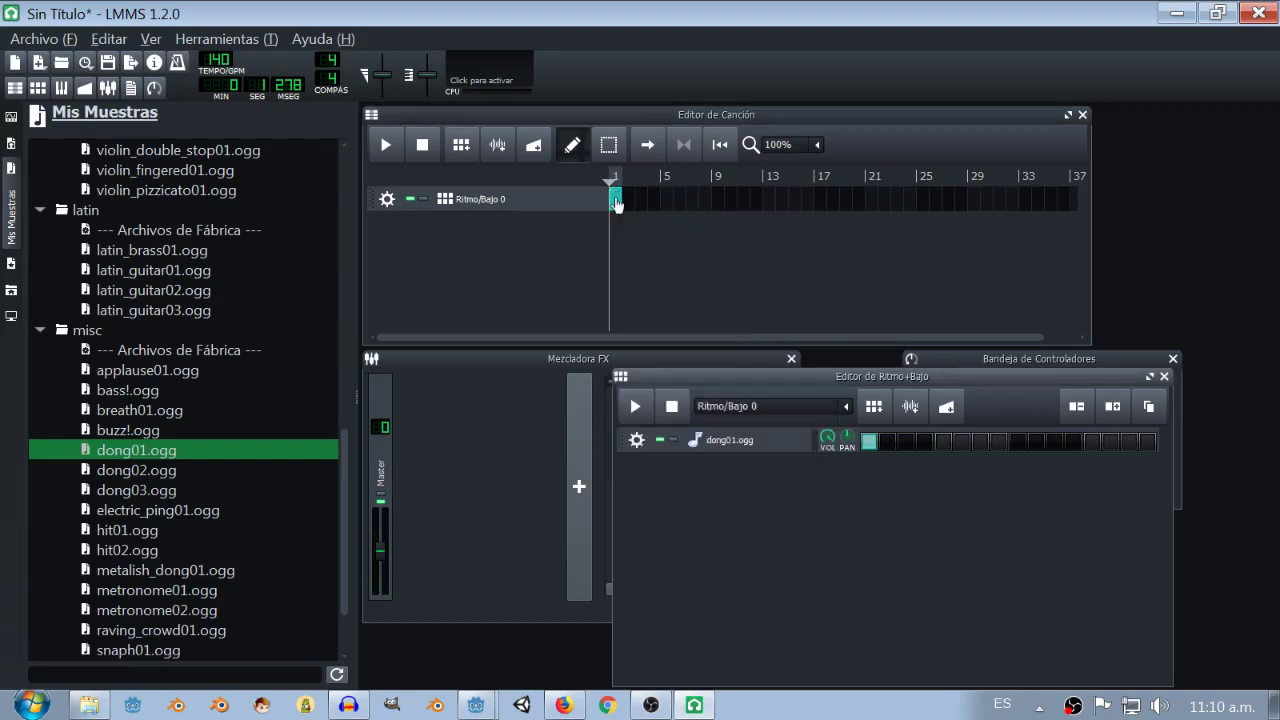
click(389, 143)
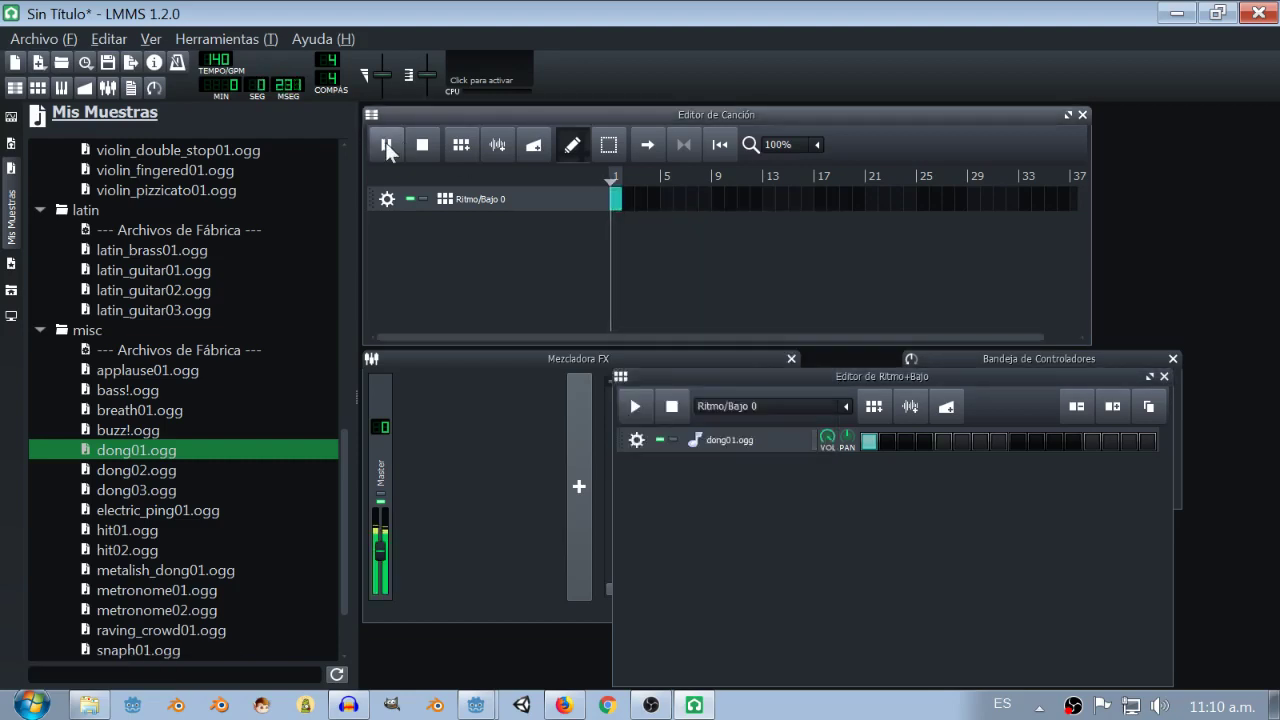
click(418, 146)
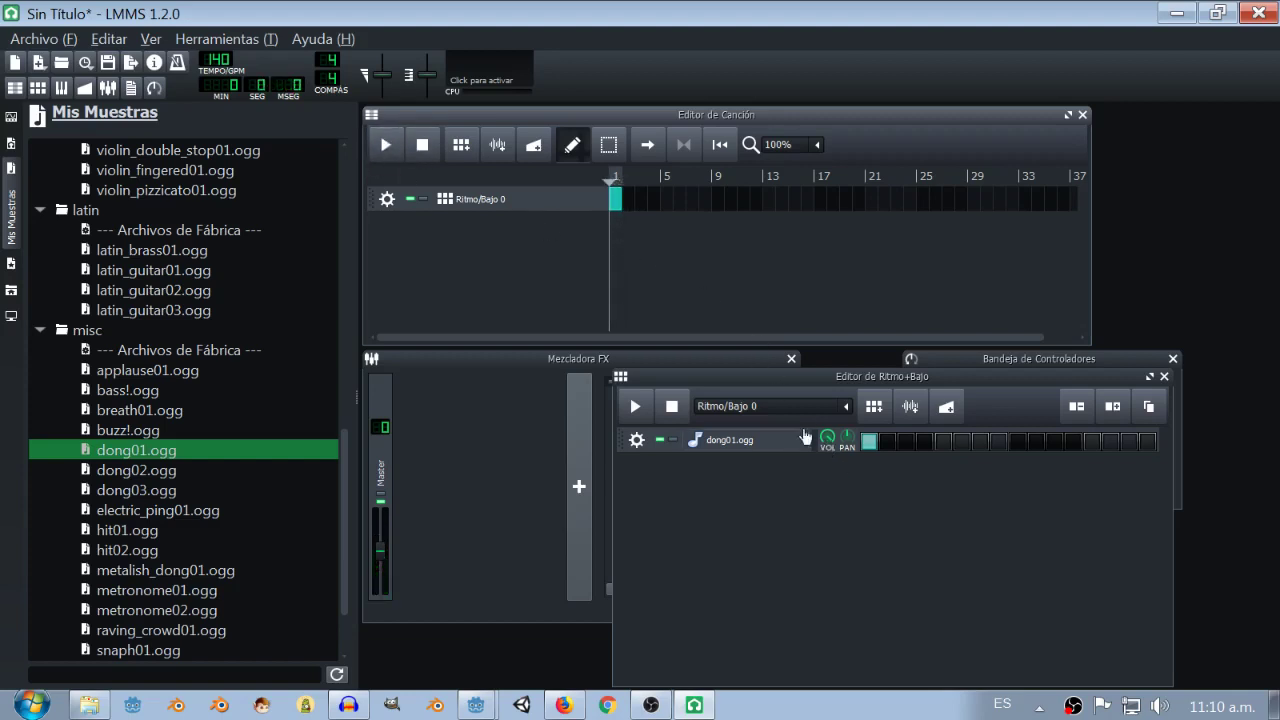
click(70, 38)
click(51, 290)
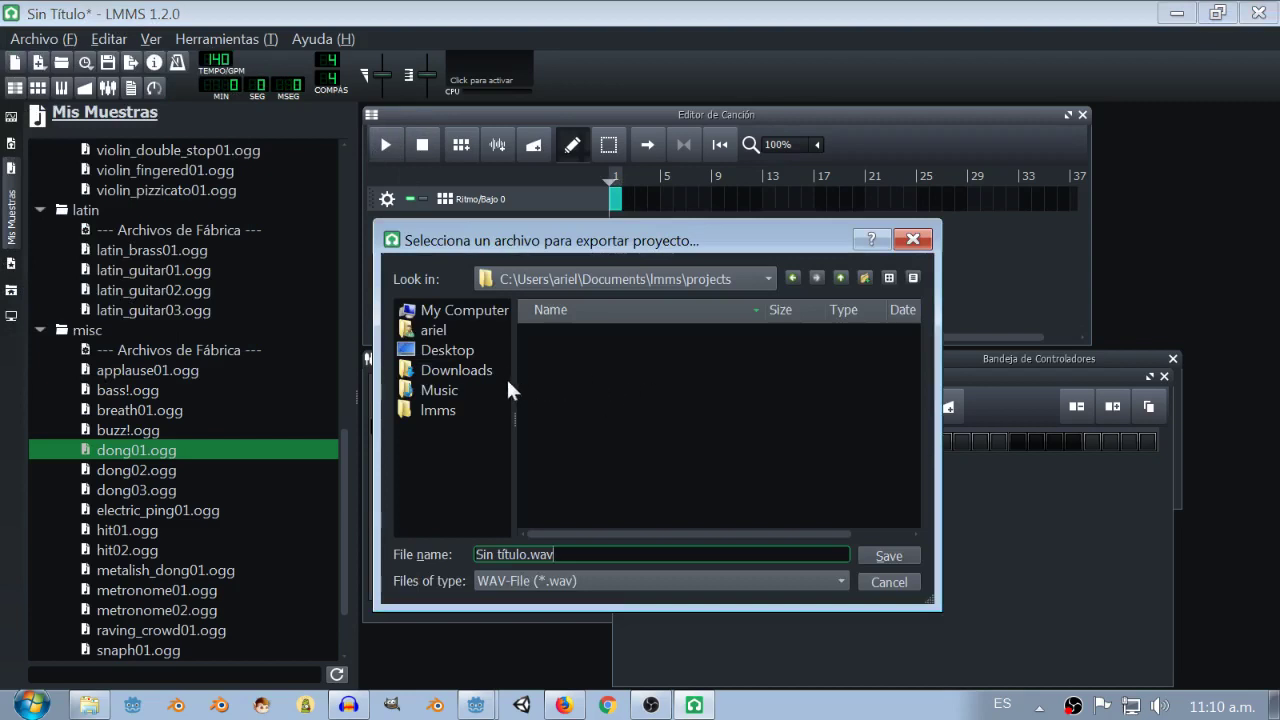
Browse the export dialog to the maze project's musica_y_vfx folder under Documents.
click(436, 332)
drag(915, 354, 914, 444)
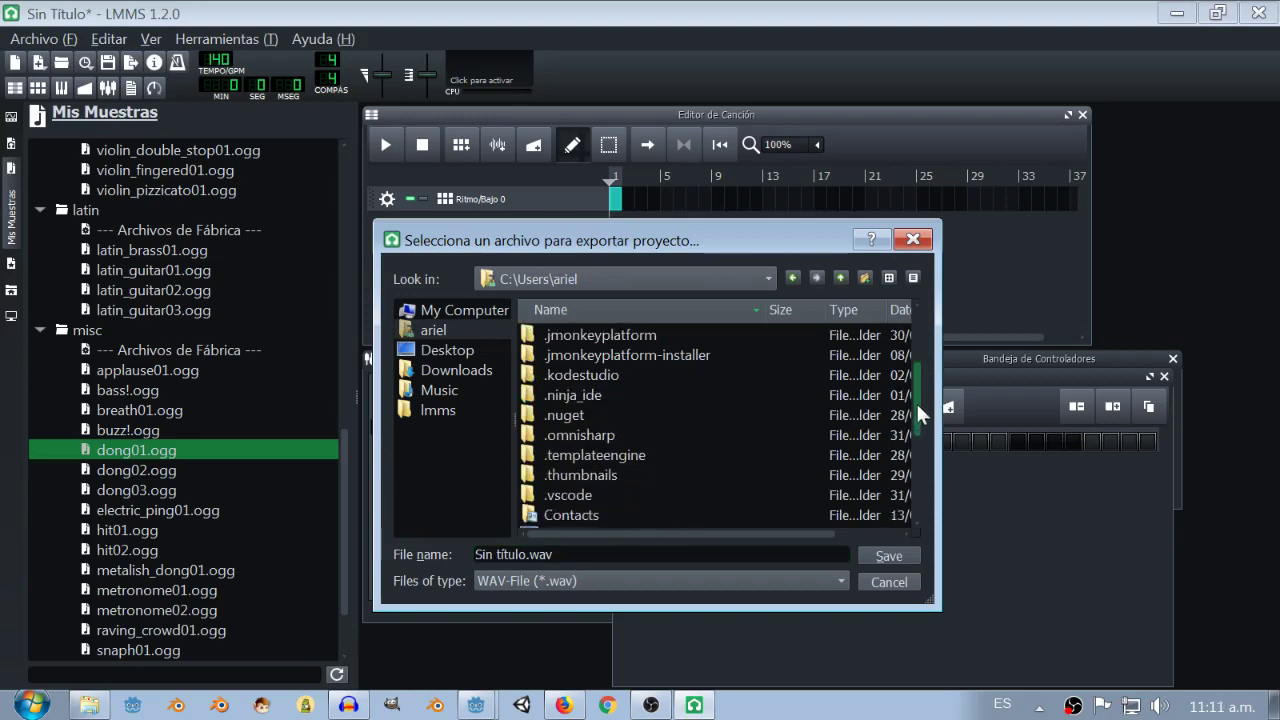
double_click(611, 458)
scroll(691, 458, down, 1)
scroll(703, 465, down, 3)
scroll(701, 463, down, 5)
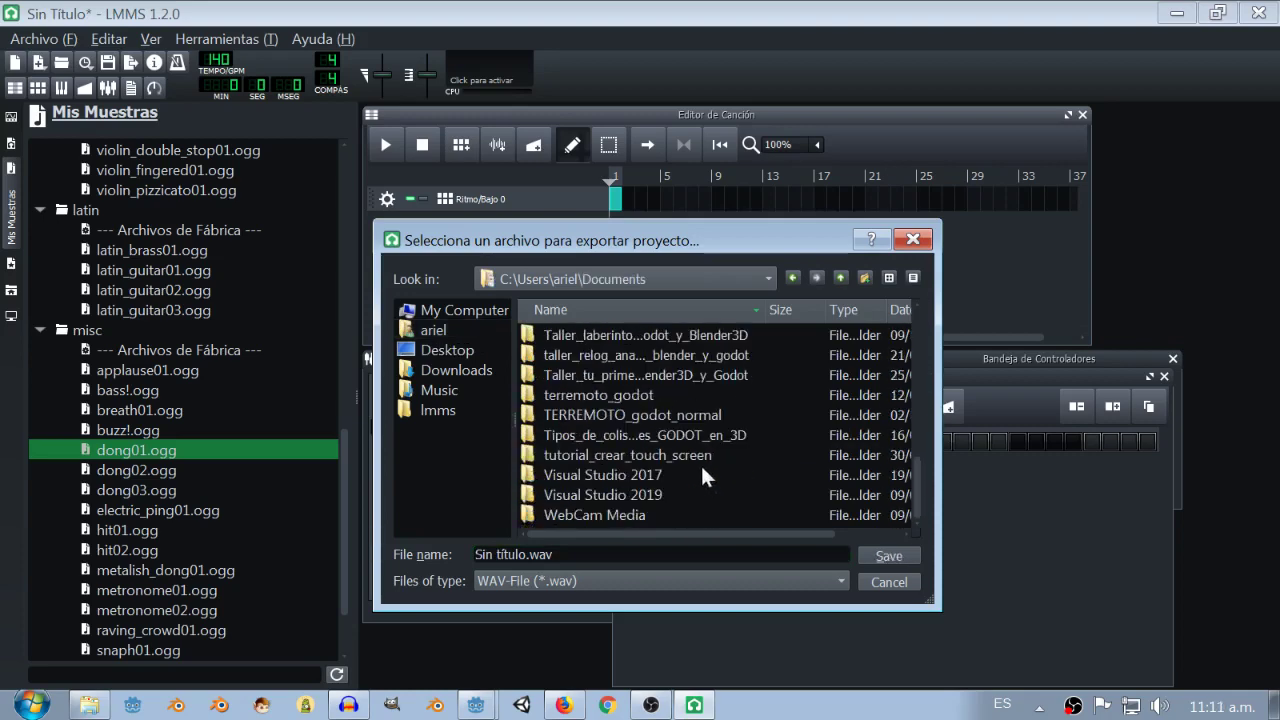
double_click(640, 335)
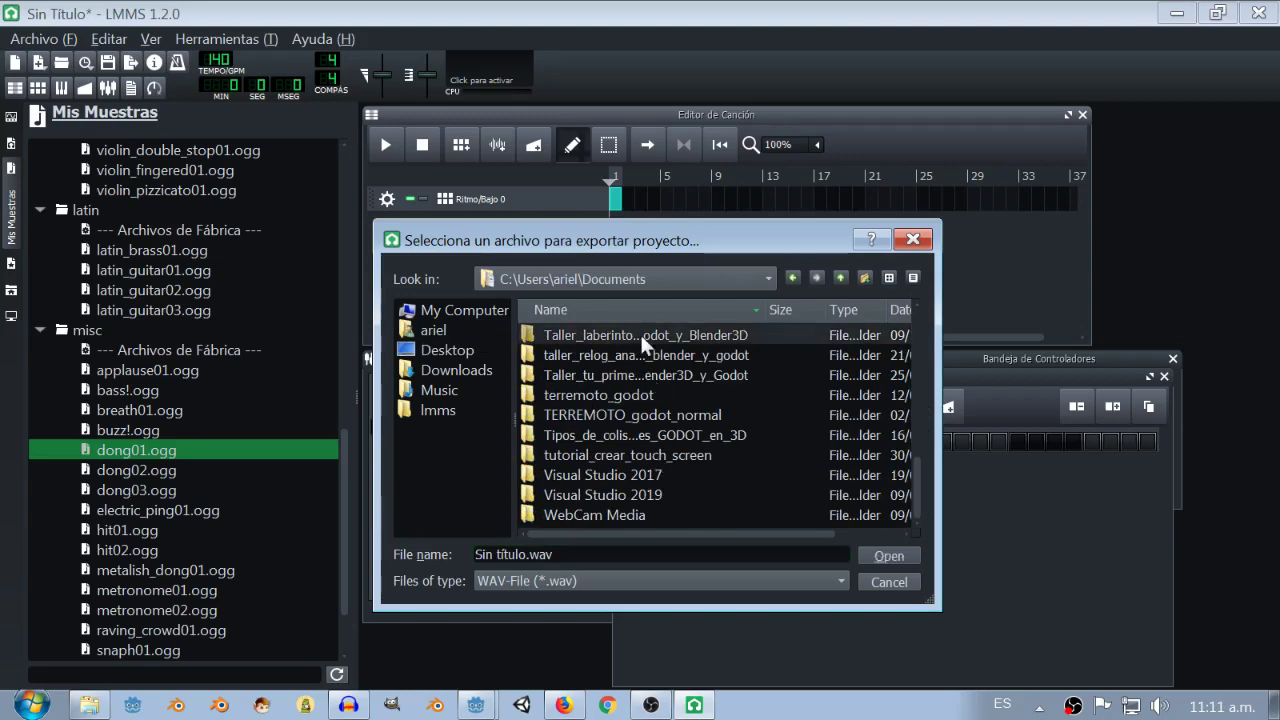
double_click(580, 437)
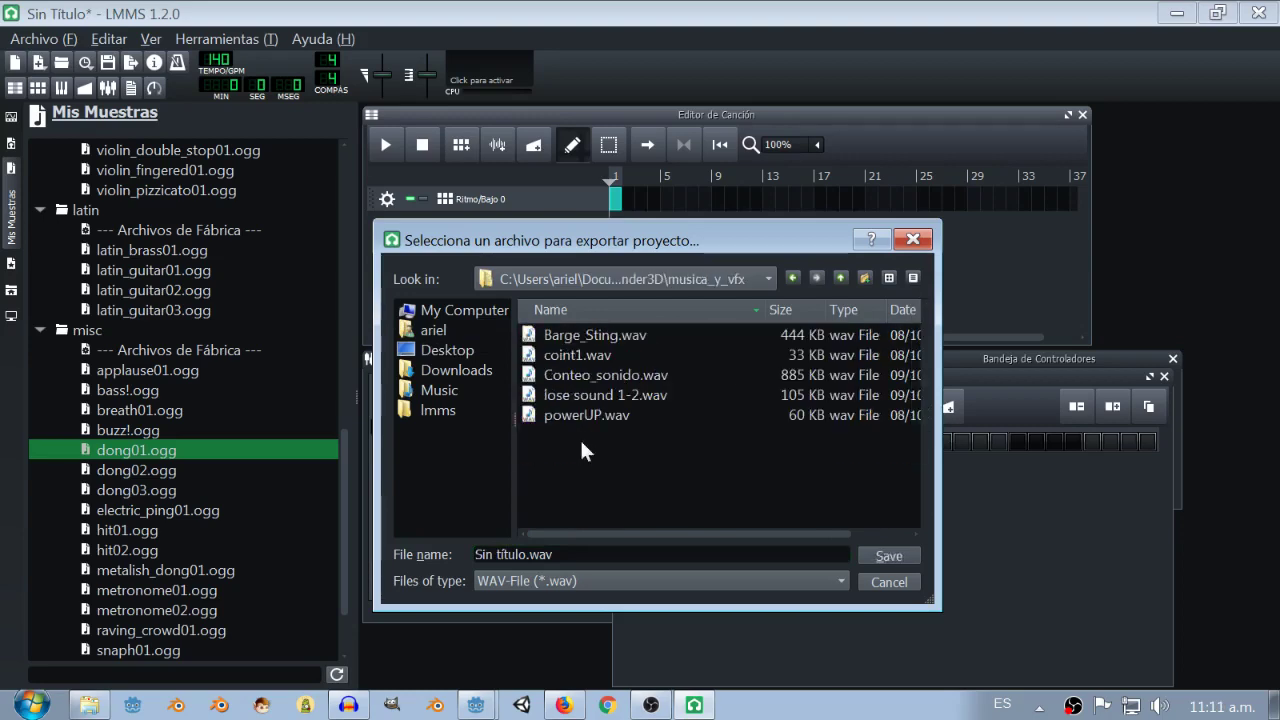
Save over Conteo_sonido.wav, confirm the replacement, and render the export.
click(600, 376)
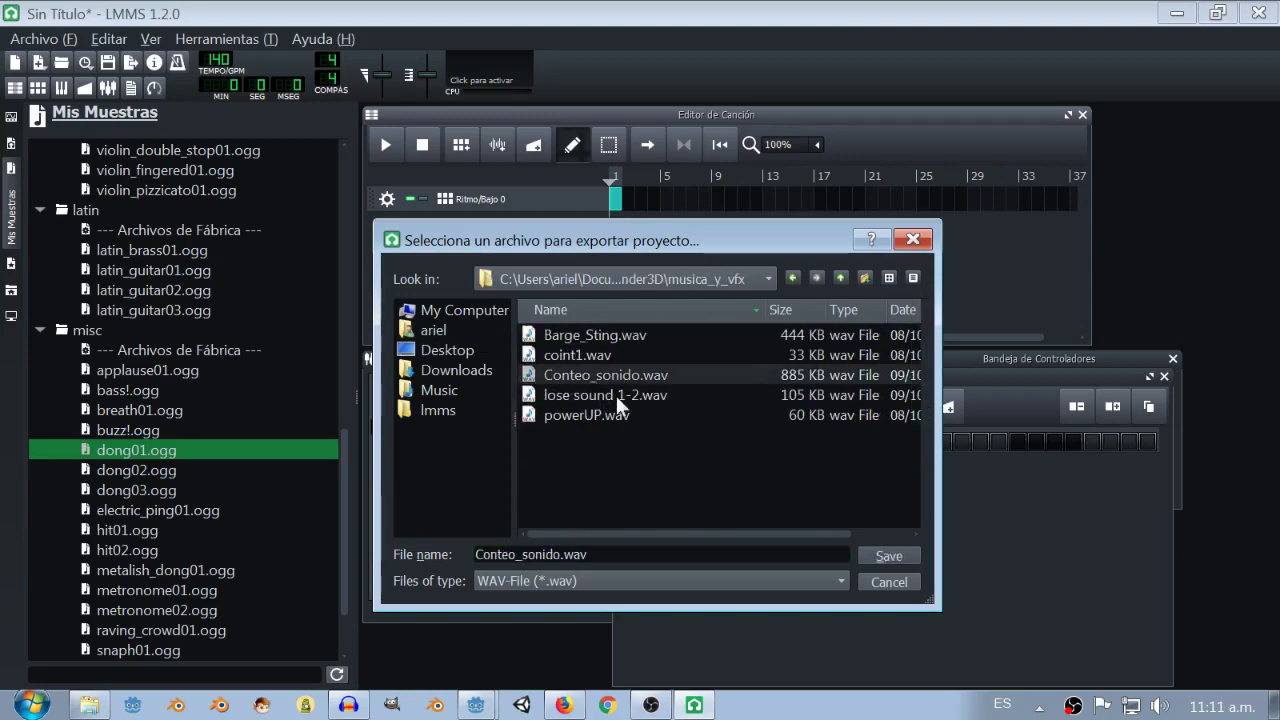
click(876, 547)
click(707, 456)
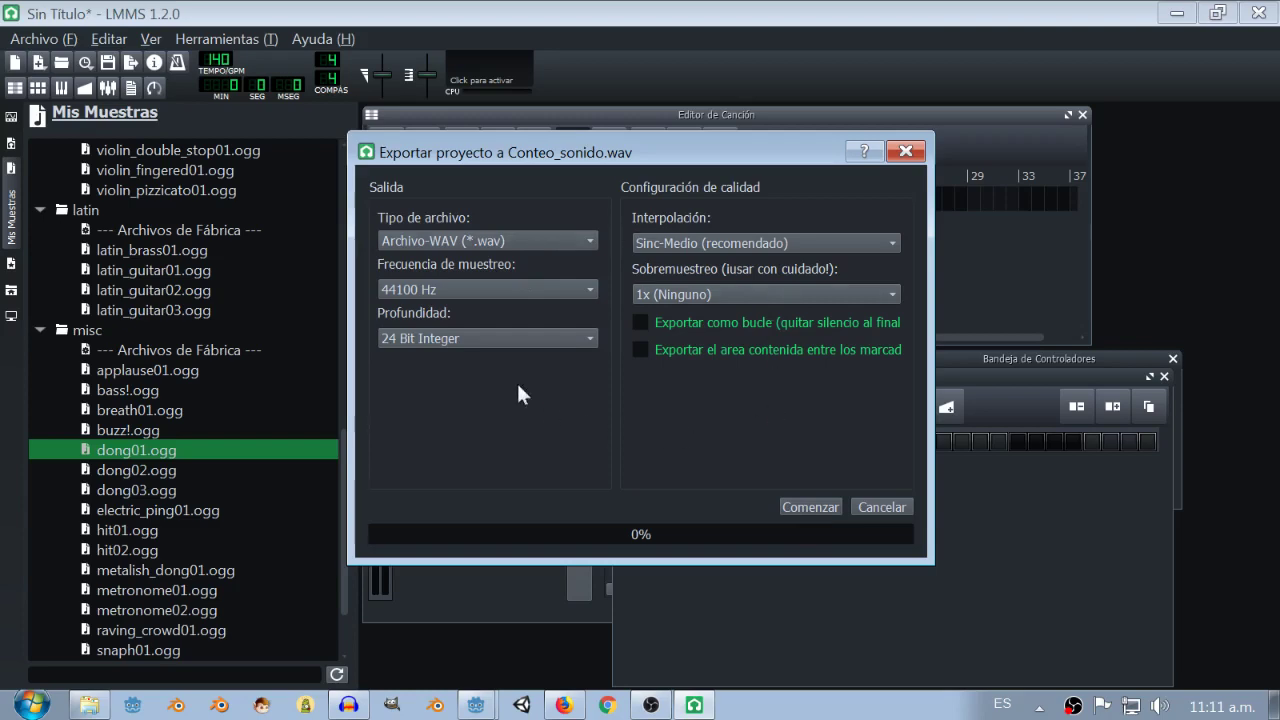
click(795, 509)
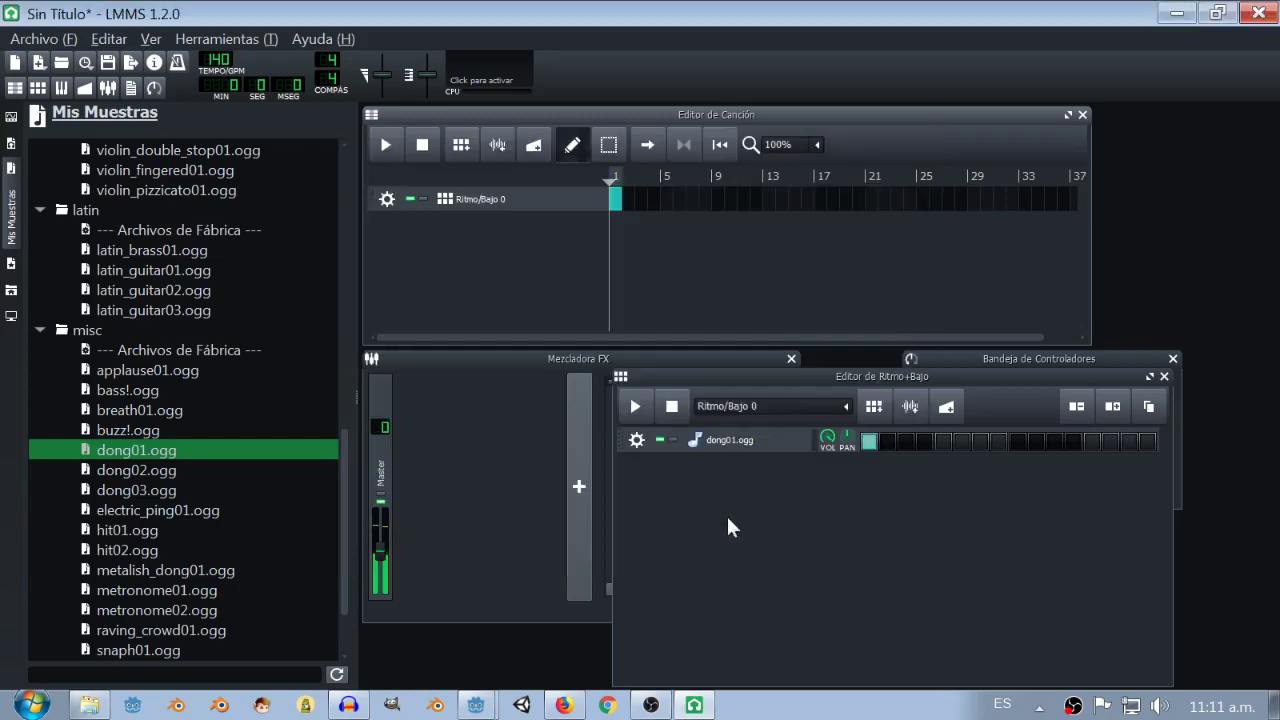
Return to Godot and preview the re-imported Conteo_sonido.wav countdown sound twice.
click(476, 705)
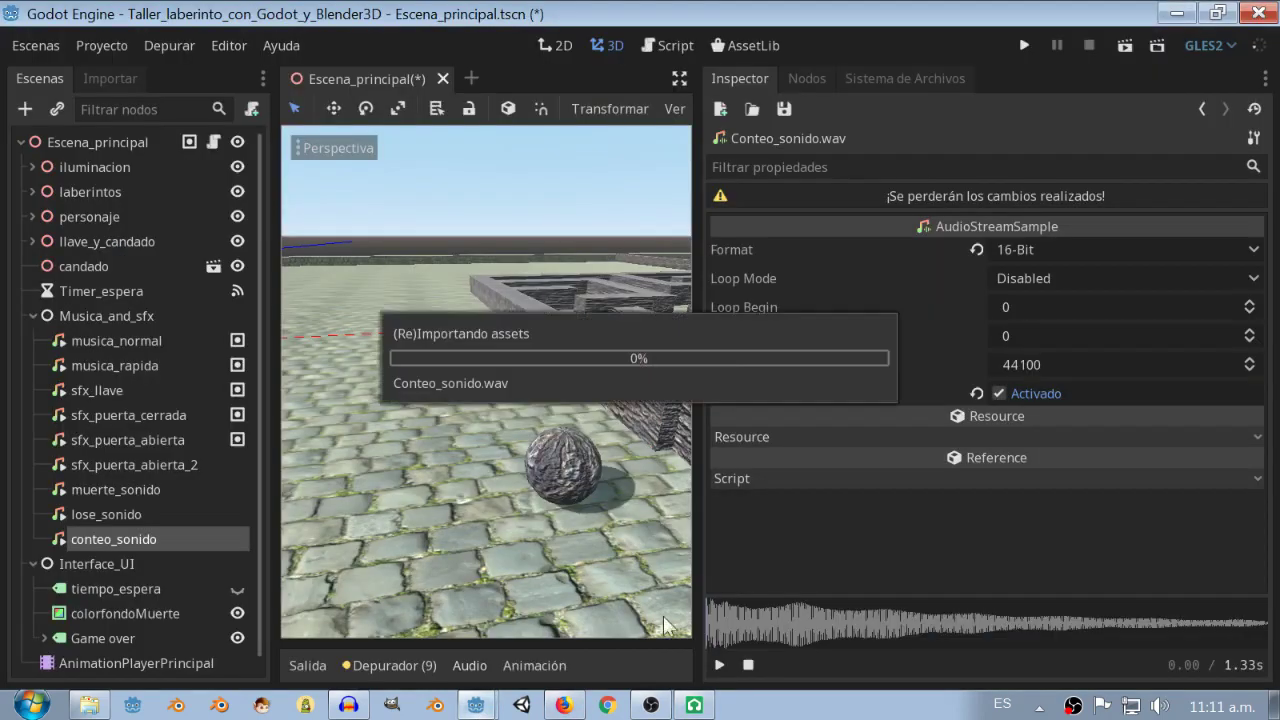
click(885, 74)
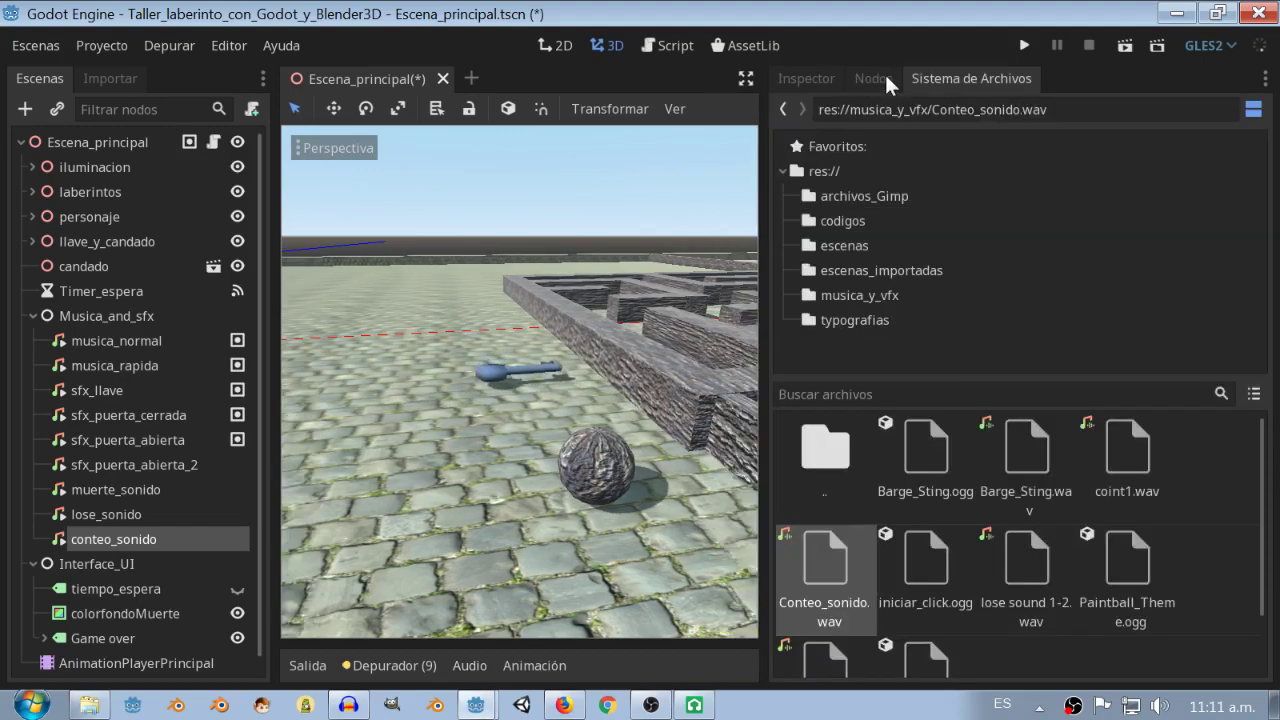
click(805, 78)
click(719, 665)
click(719, 665)
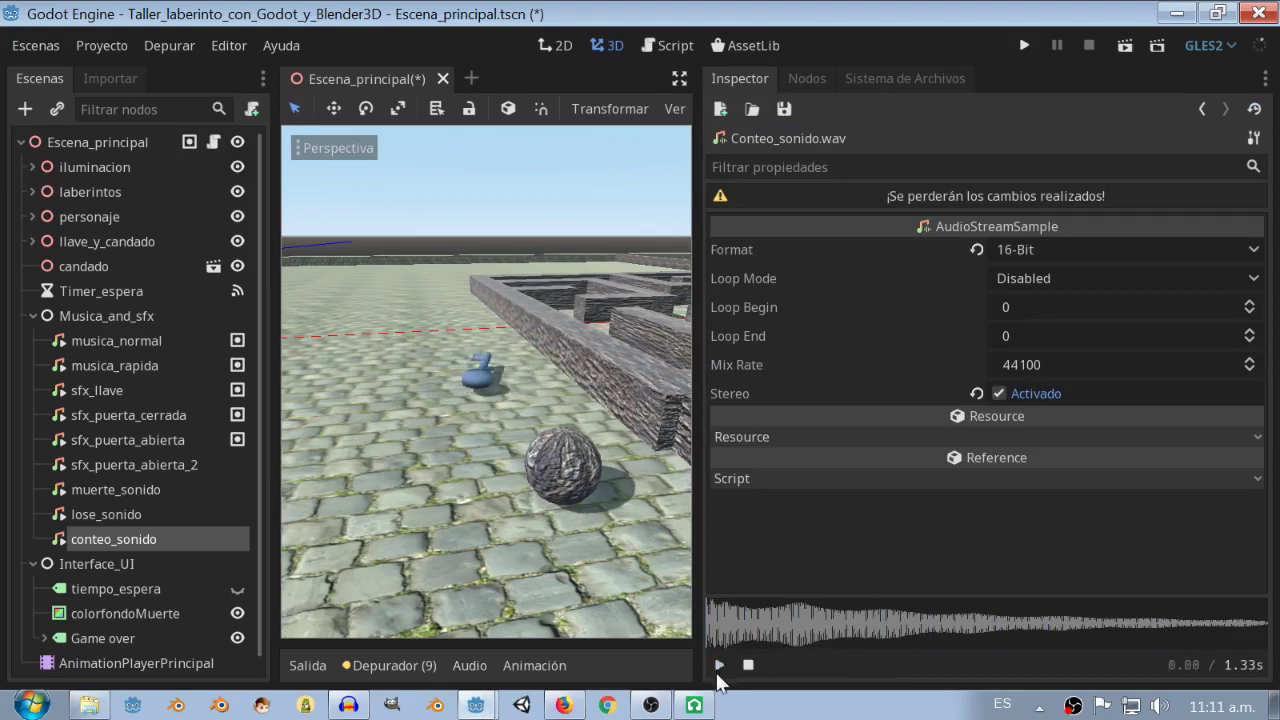
Widen the file browser, replay Conteo_sonido.wav from its sample properties, and open the Audio bus mixer.
click(887, 78)
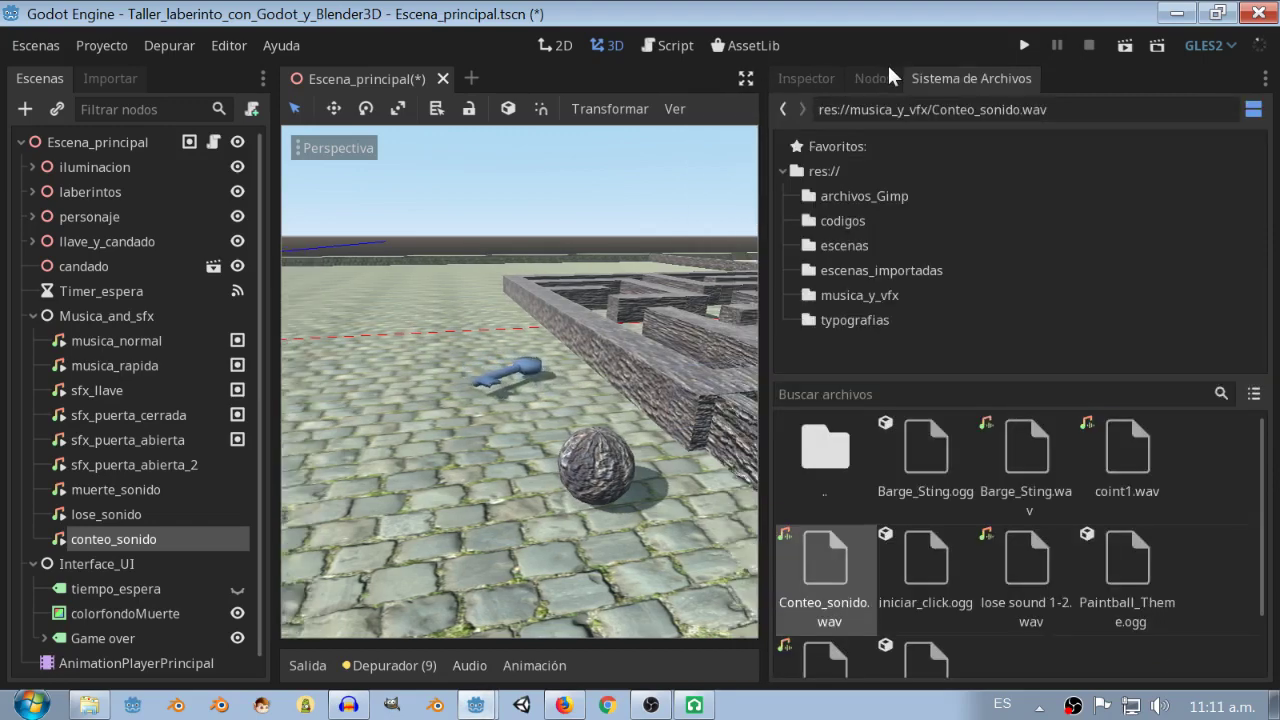
drag(767, 246, 608, 249)
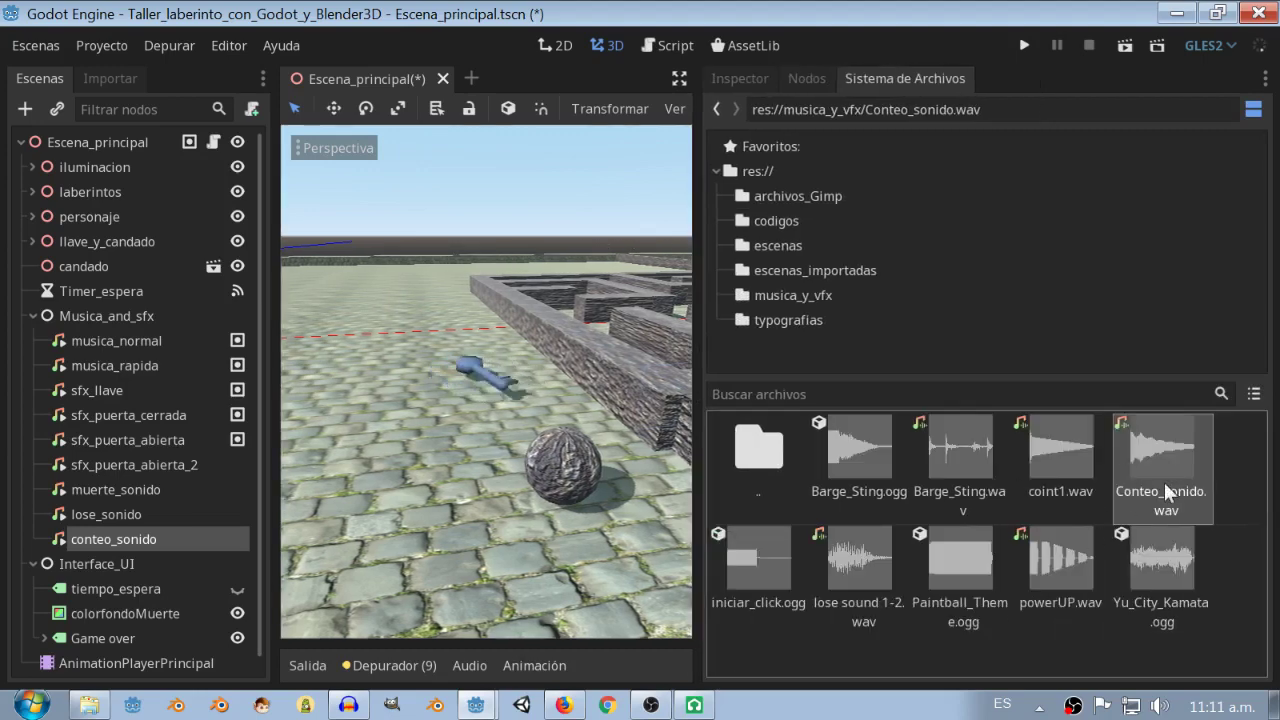
click(739, 78)
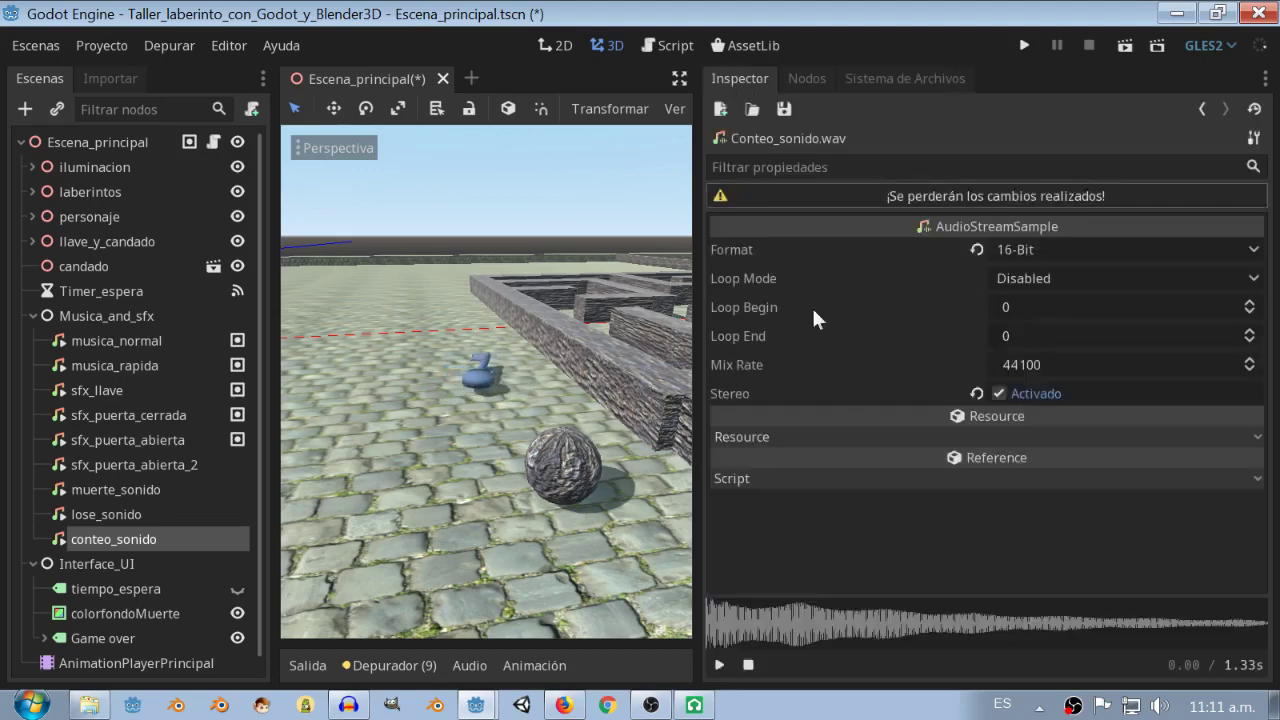
click(720, 666)
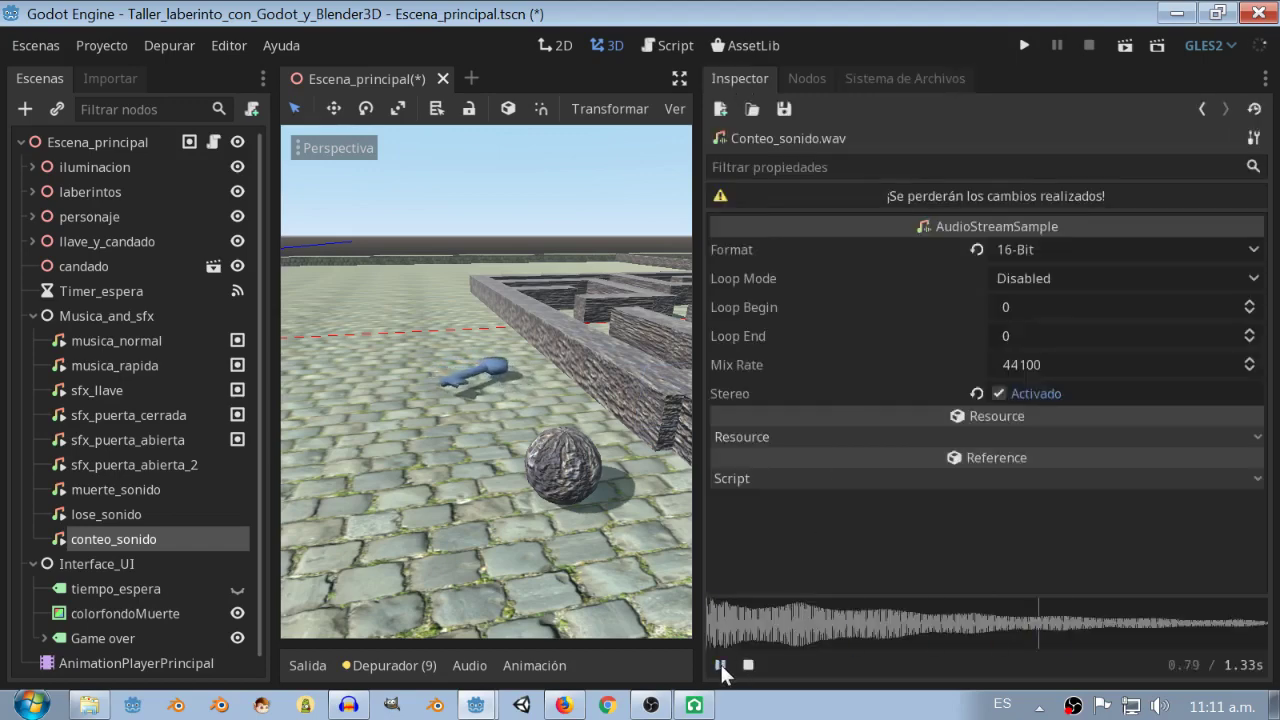
click(469, 665)
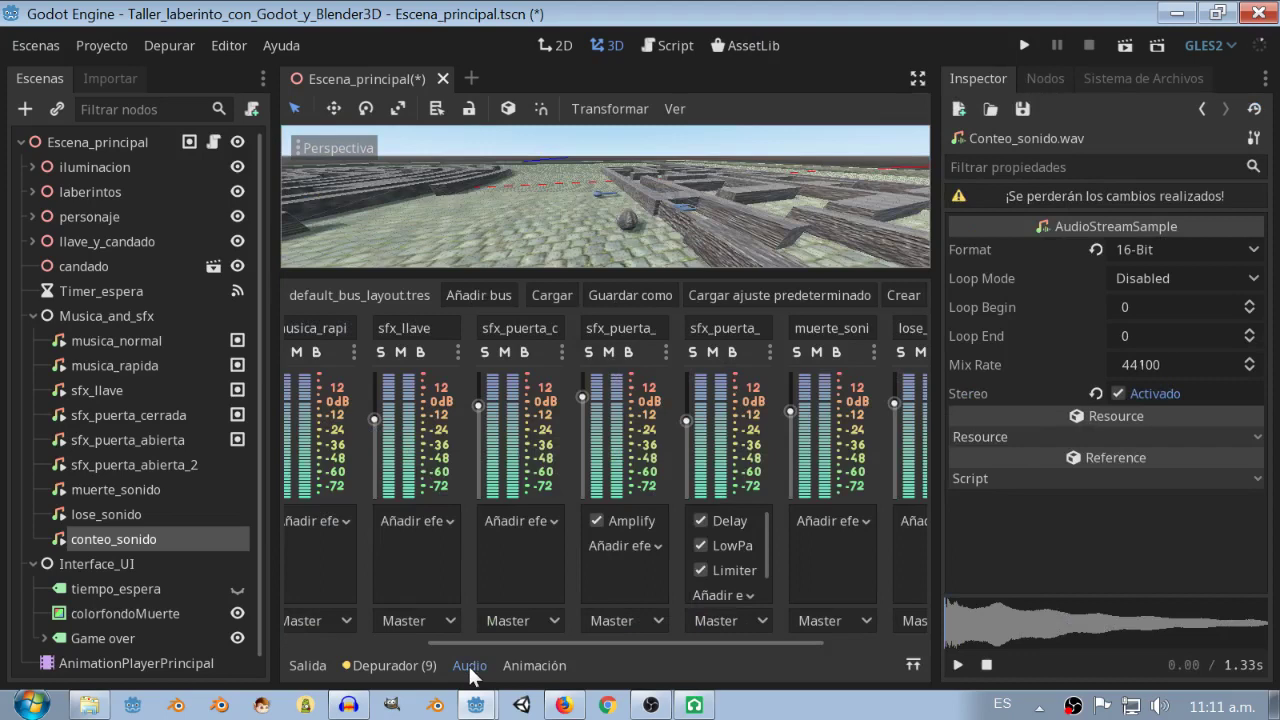
Scroll to the Master bus, play Conteo_sonido.wav while watching its meters, then close the mixer.
drag(517, 643, 340, 455)
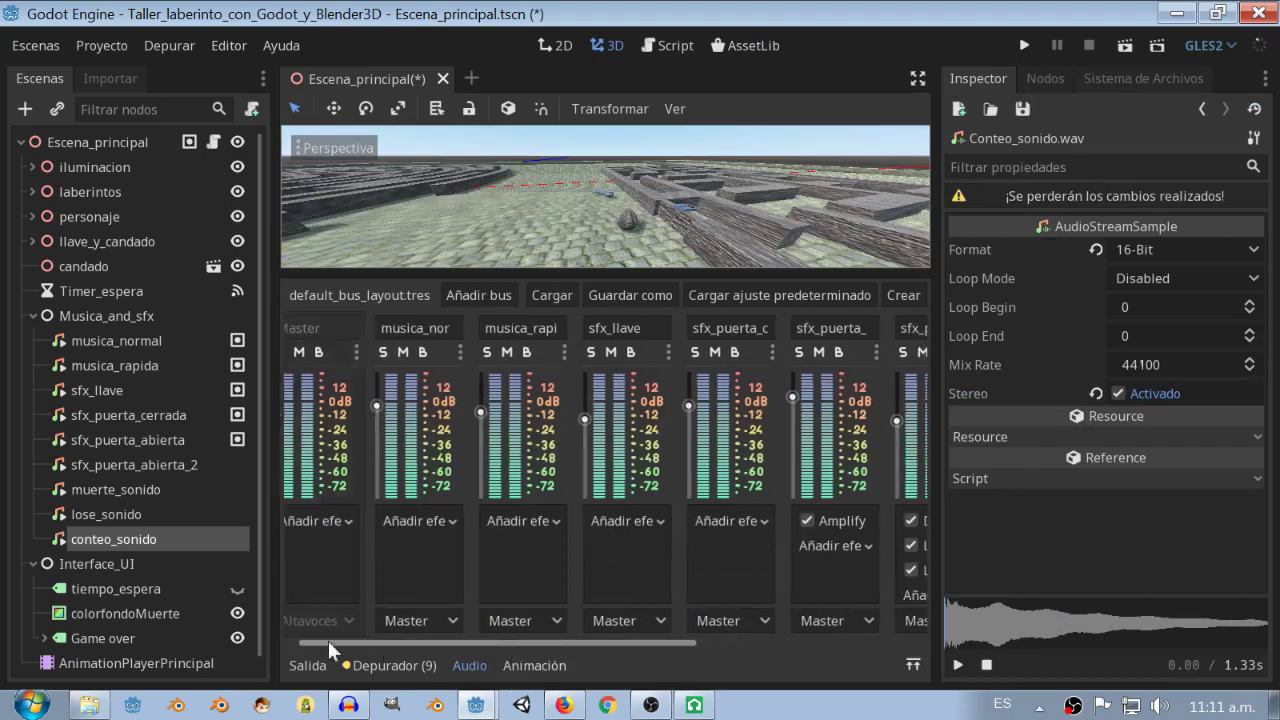
click(957, 665)
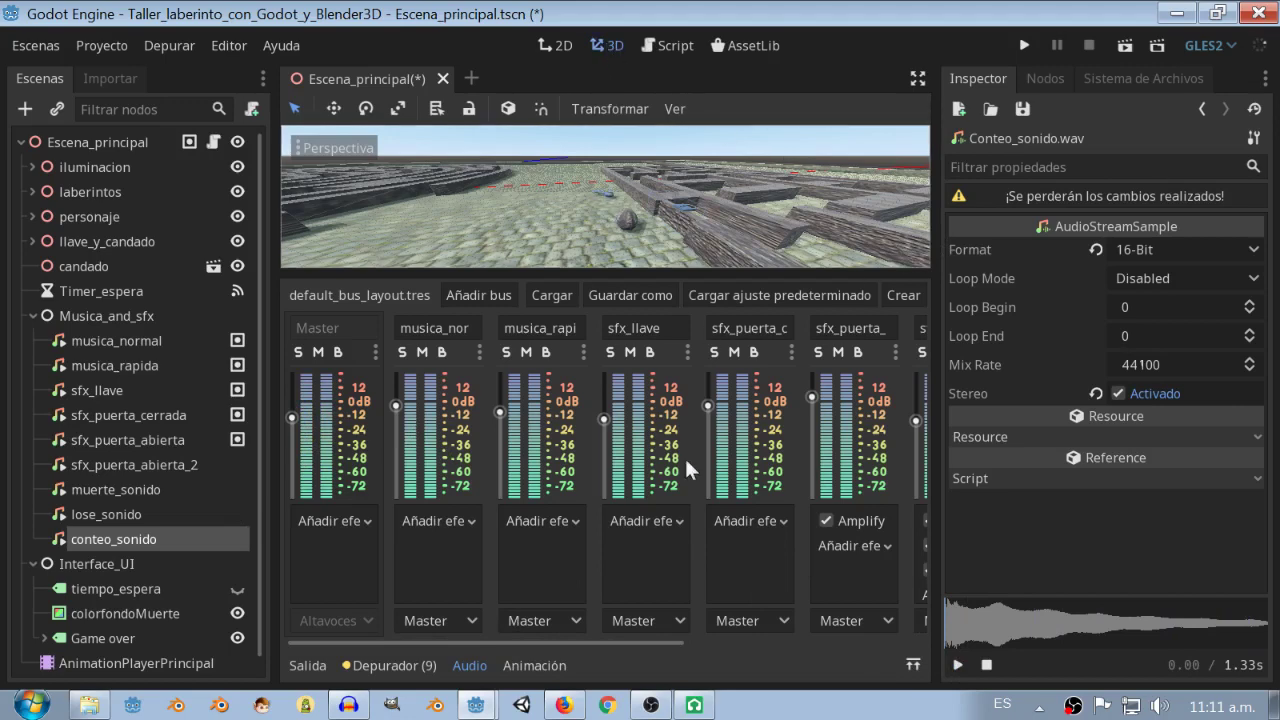
click(470, 665)
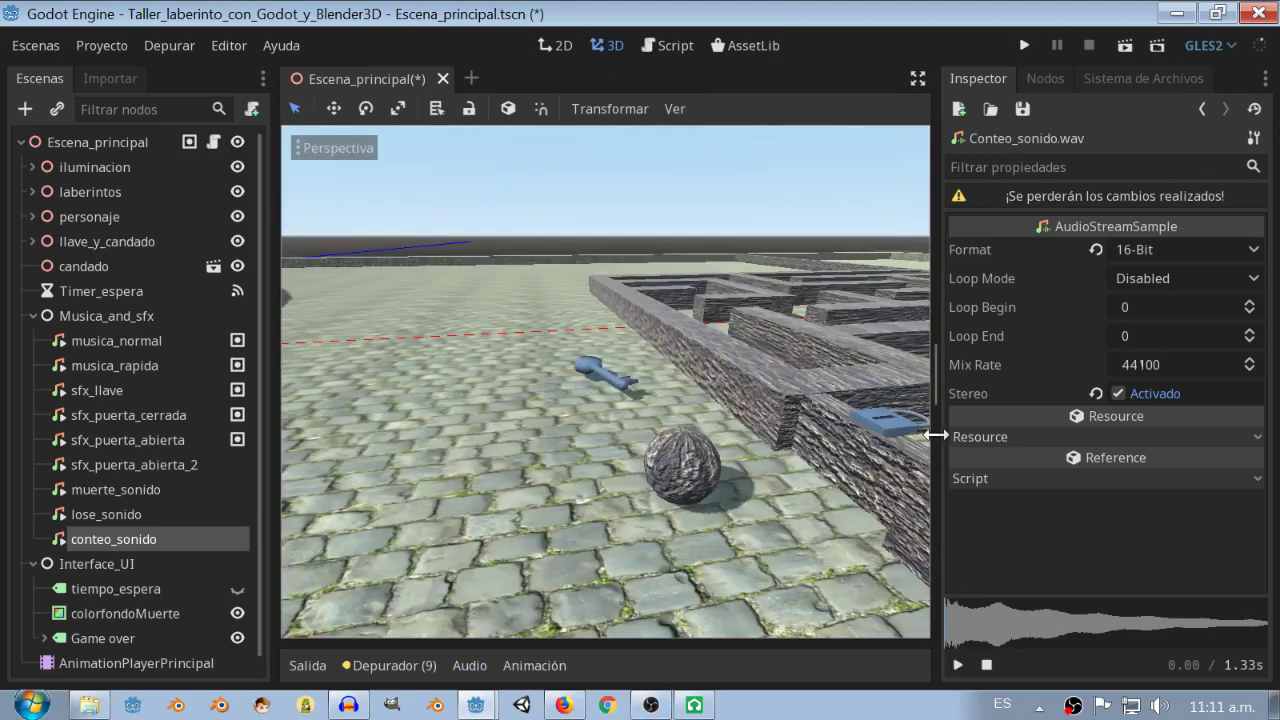
Load musica_y_vfx/Conteo_sonido.wav as the conteo_sonido player's Stream.
drag(936, 434, 724, 434)
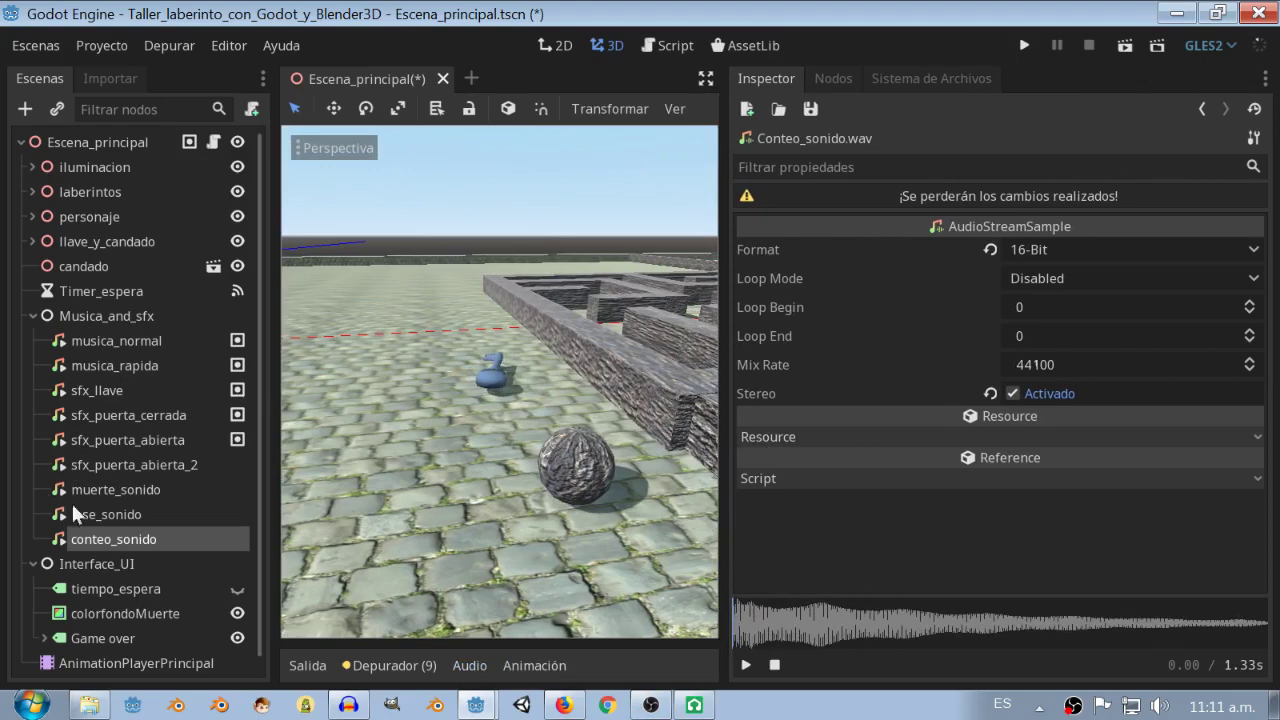
click(111, 539)
click(1248, 241)
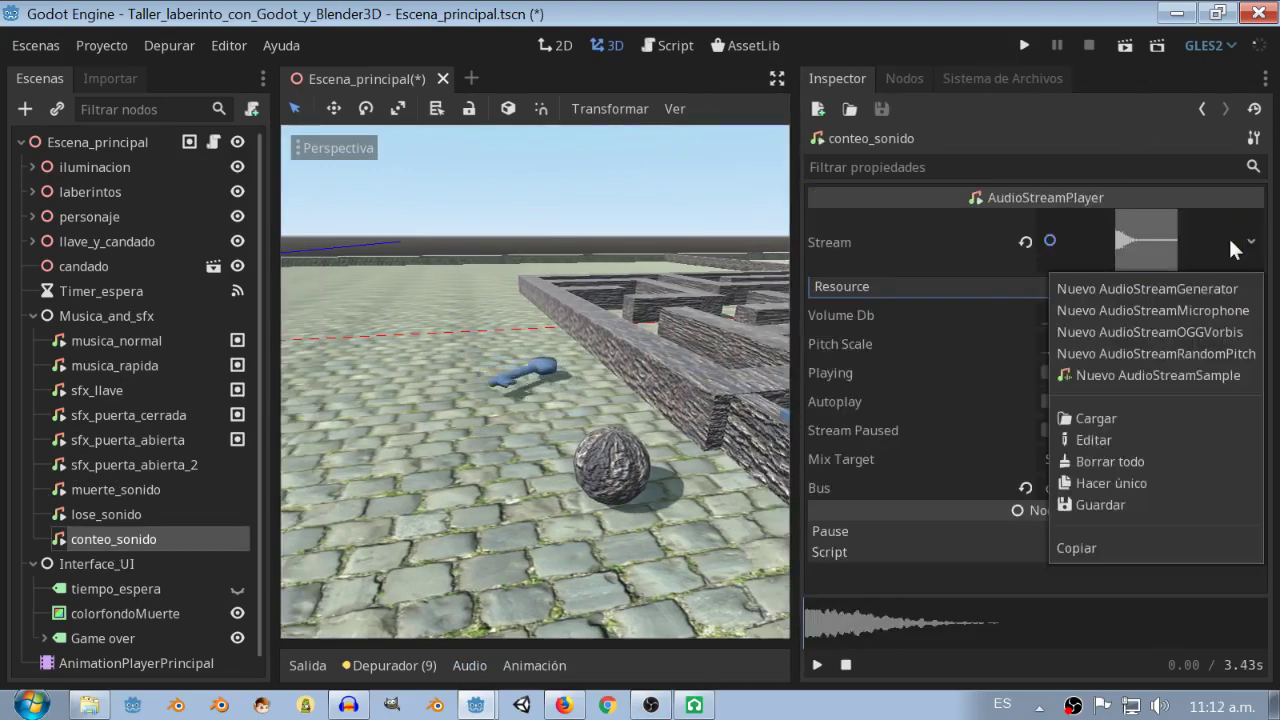
click(1136, 410)
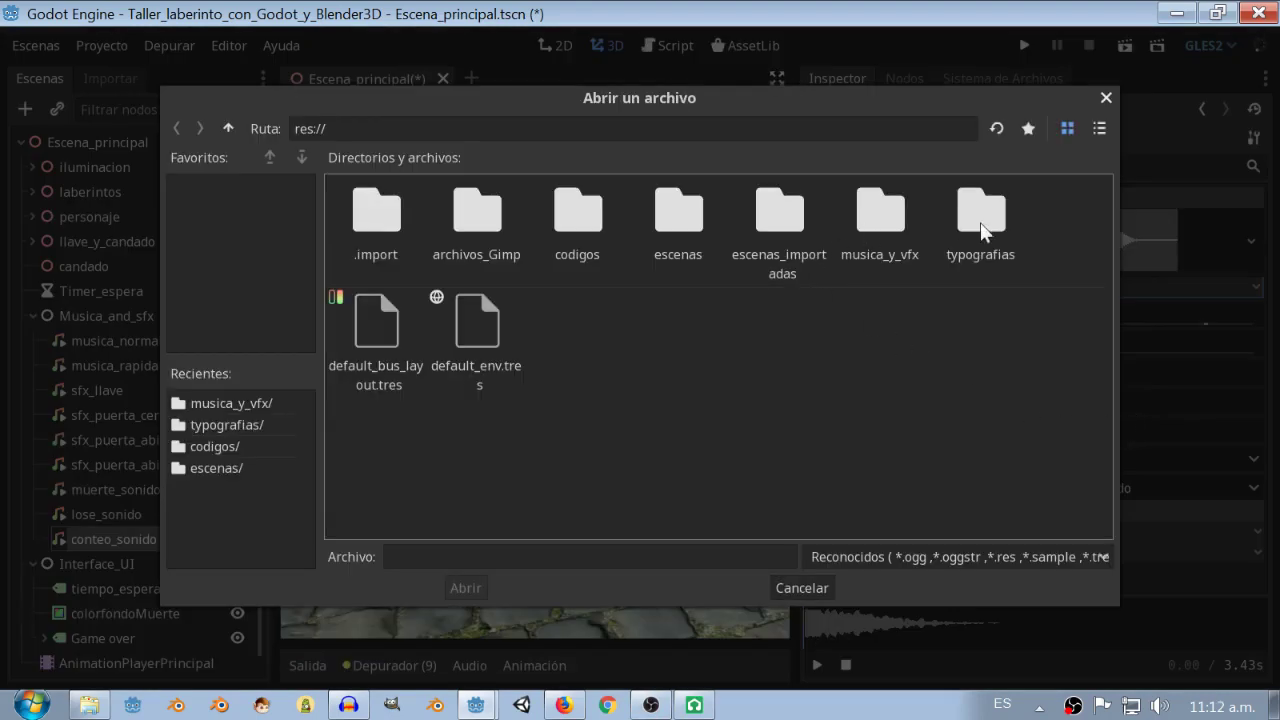
double_click(891, 222)
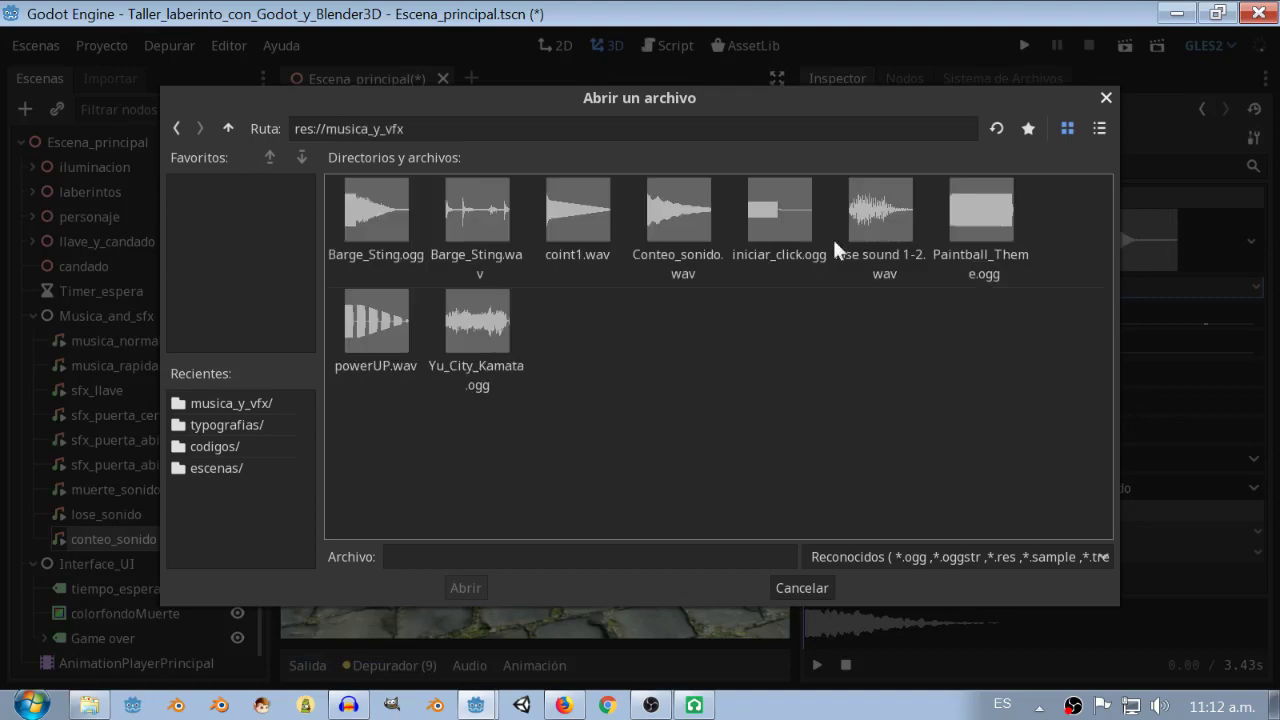
click(685, 224)
click(458, 587)
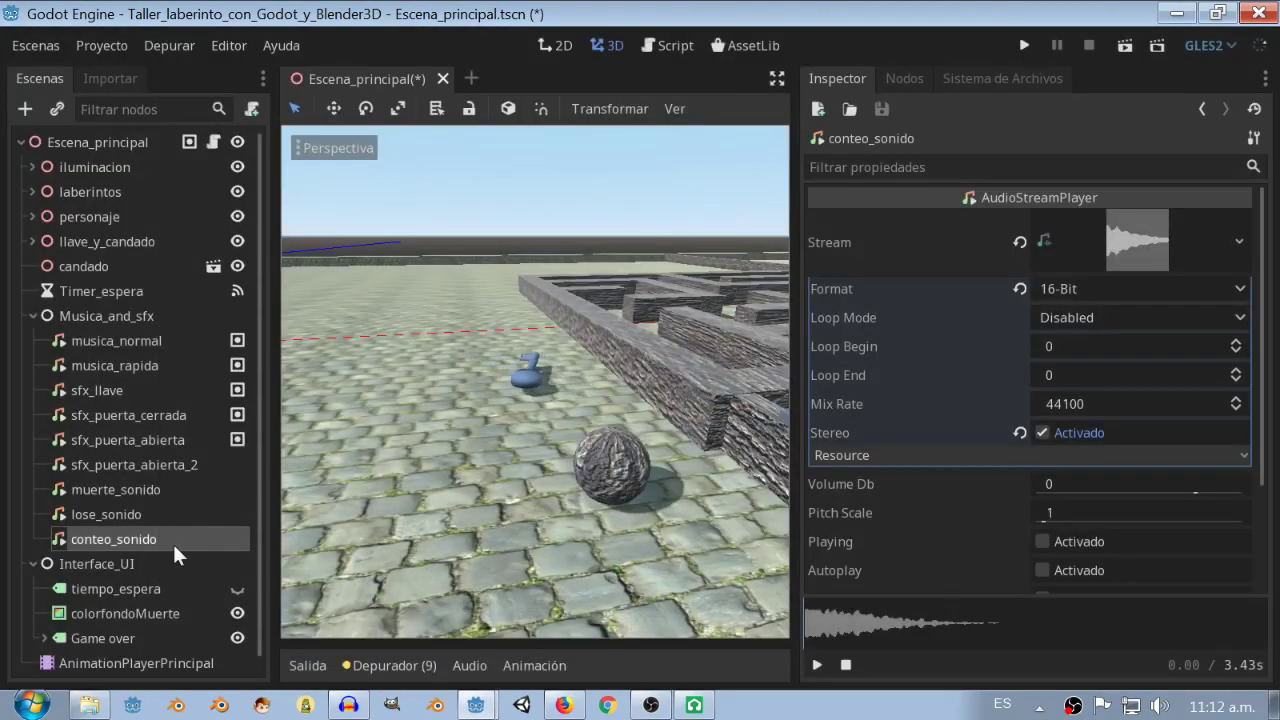
Delete the triple quotes on line 26 to uncomment the countdown sound checks, then run the game.
click(667, 46)
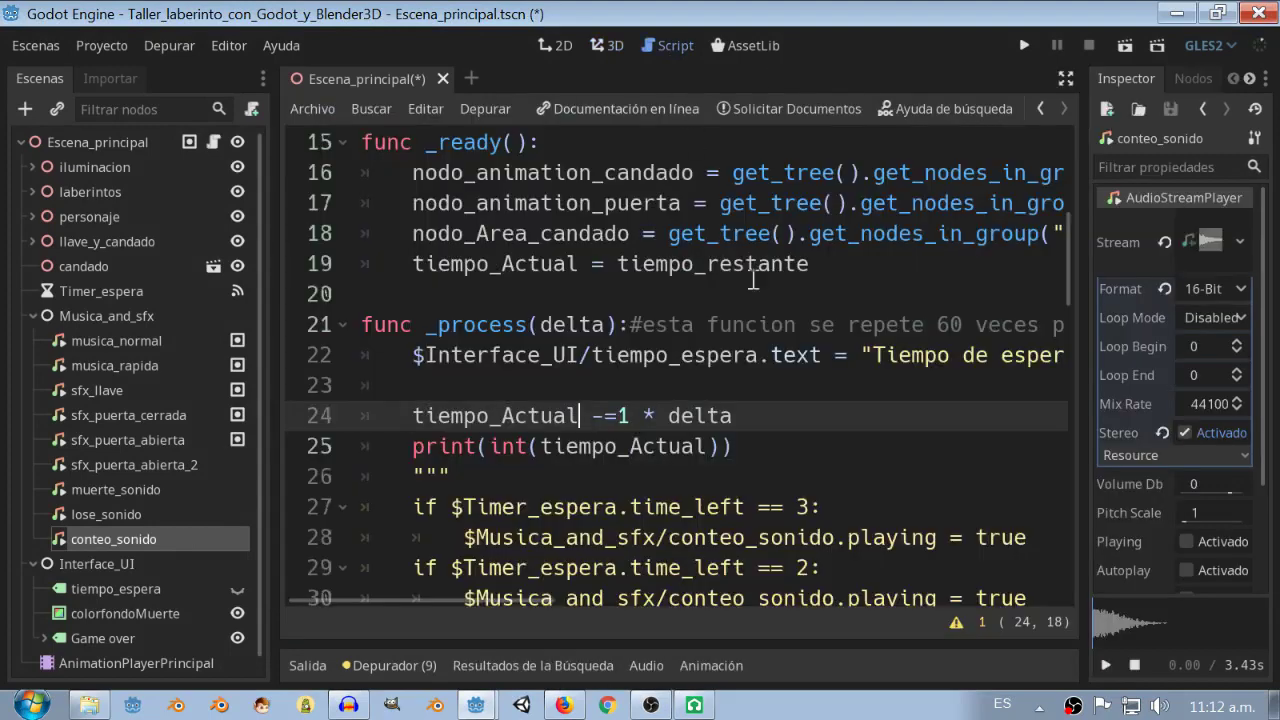
scroll(776, 467, down, 2)
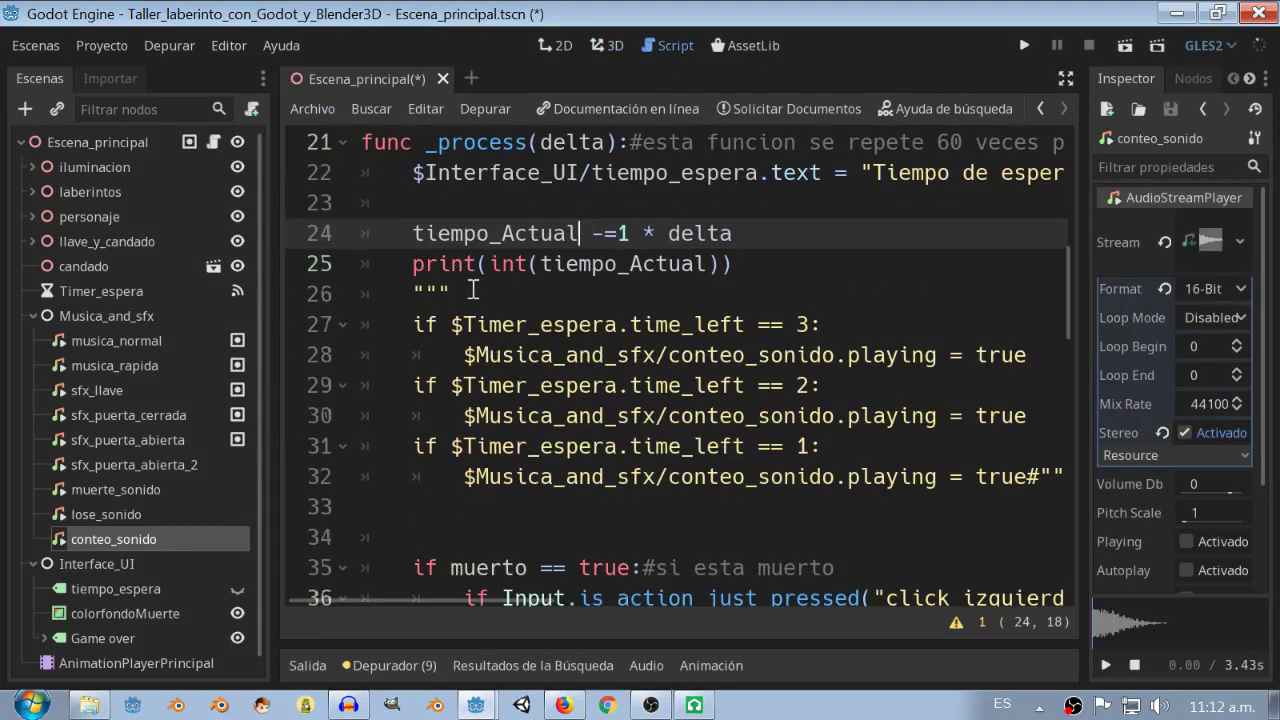
drag(473, 289, 411, 295)
key(Delete)
mouse_move(523, 602)
mouse_down()
mouse_move(697, 470)
mouse_move(681, 470)
mouse_up()
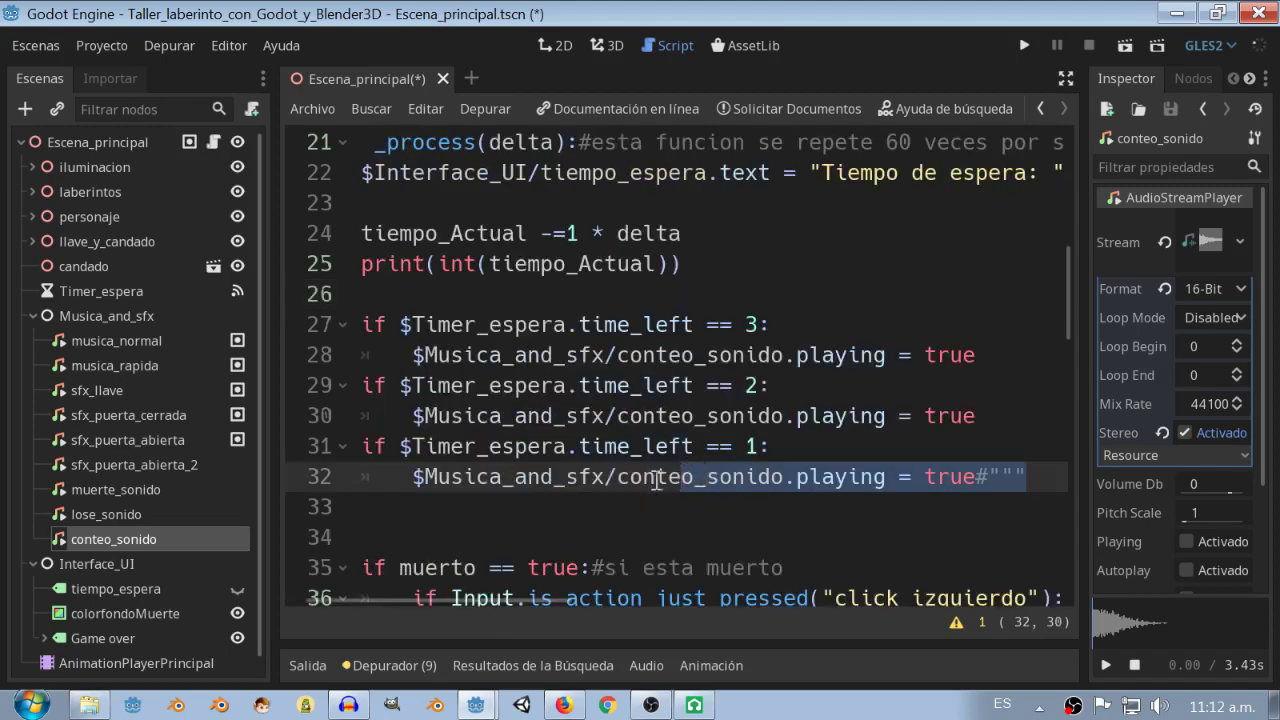
click(620, 476)
drag(466, 603, 447, 603)
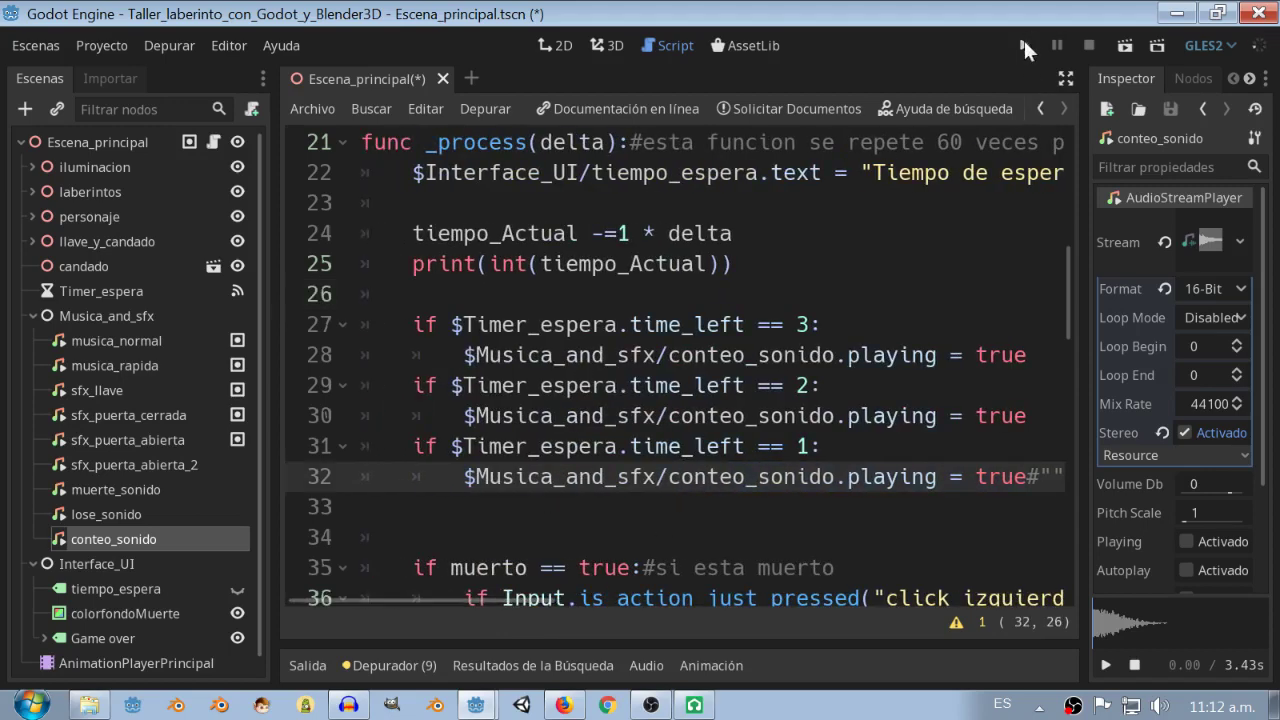
click(1024, 44)
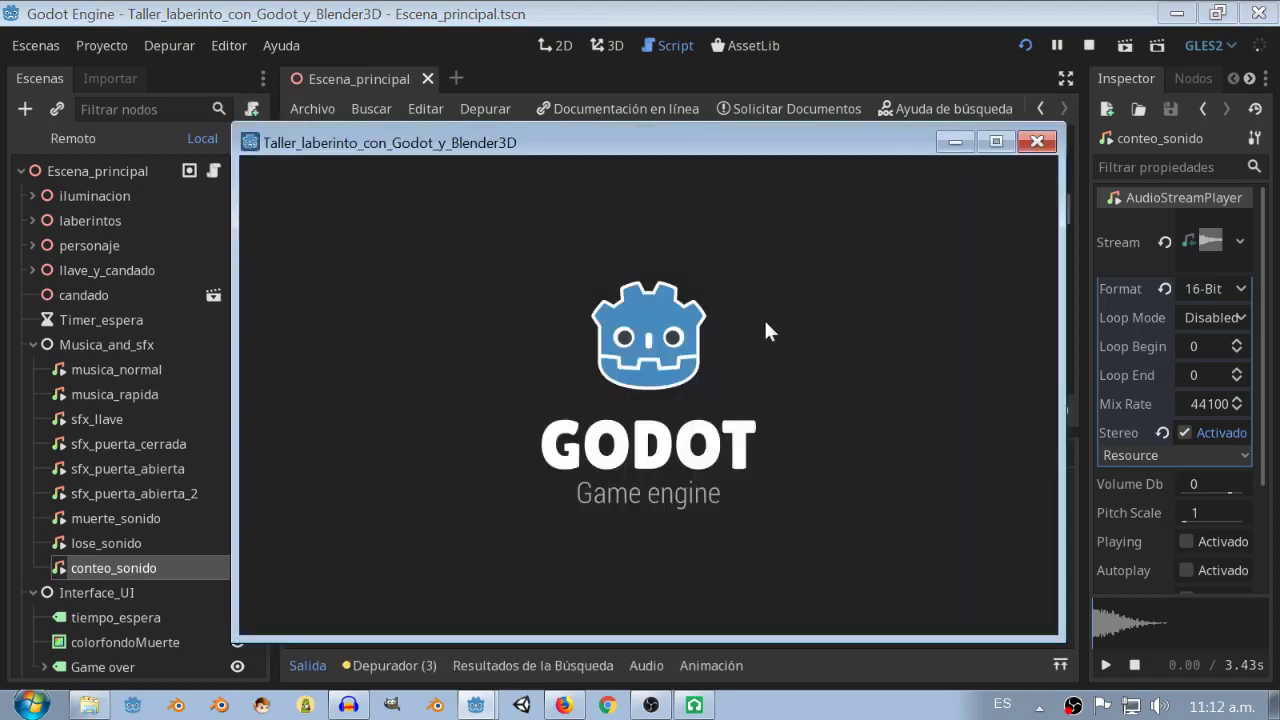
Move the rock to the key and toward the padlock, then close the game at Game over.
key(Up)
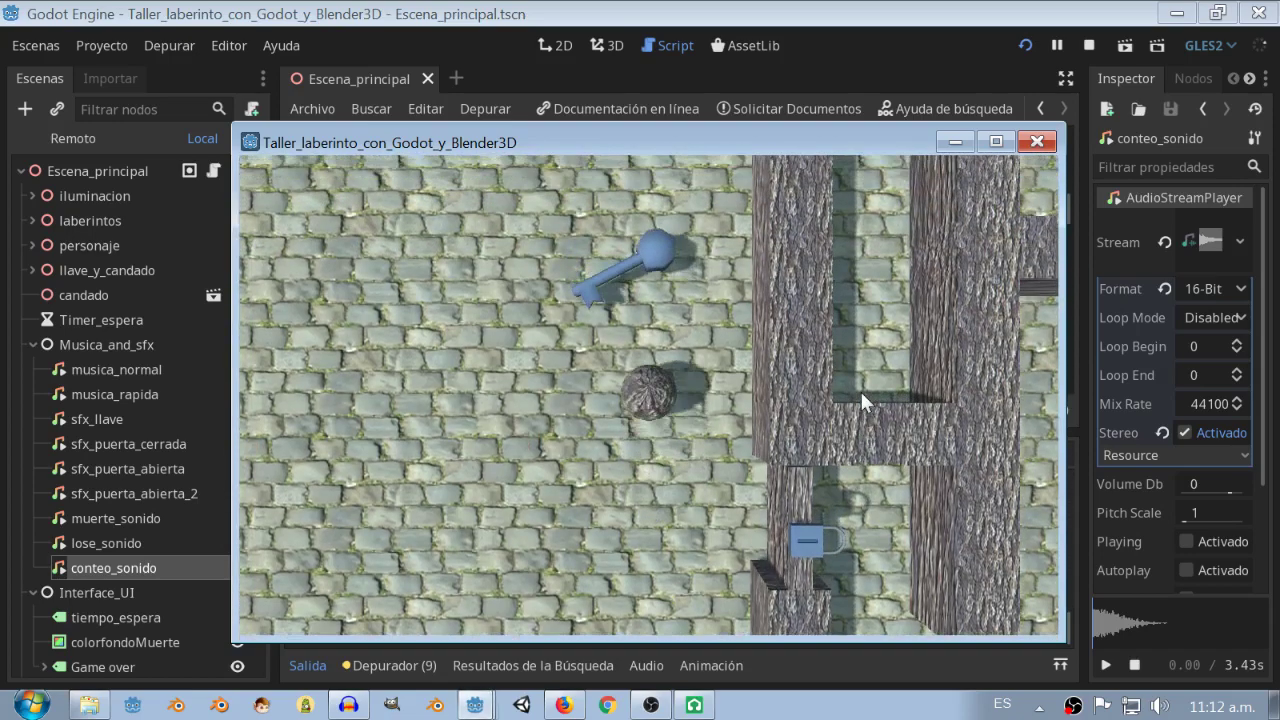
key(Down)
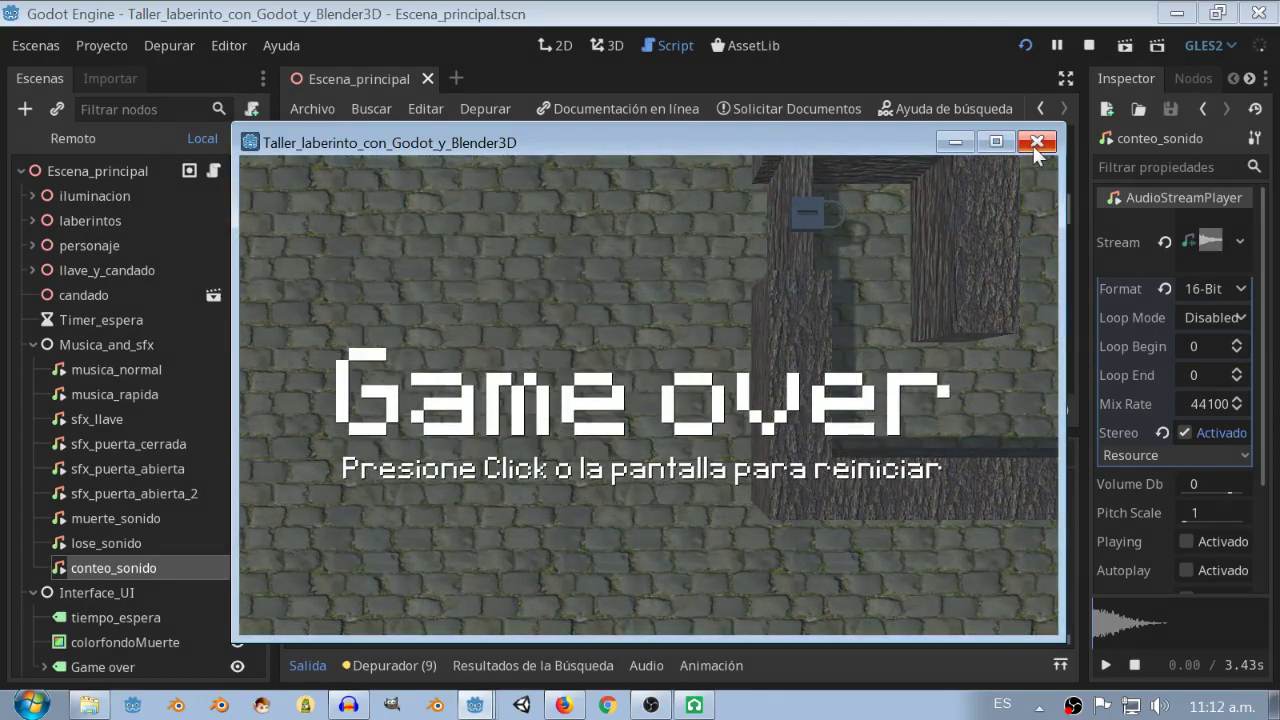
click(1036, 145)
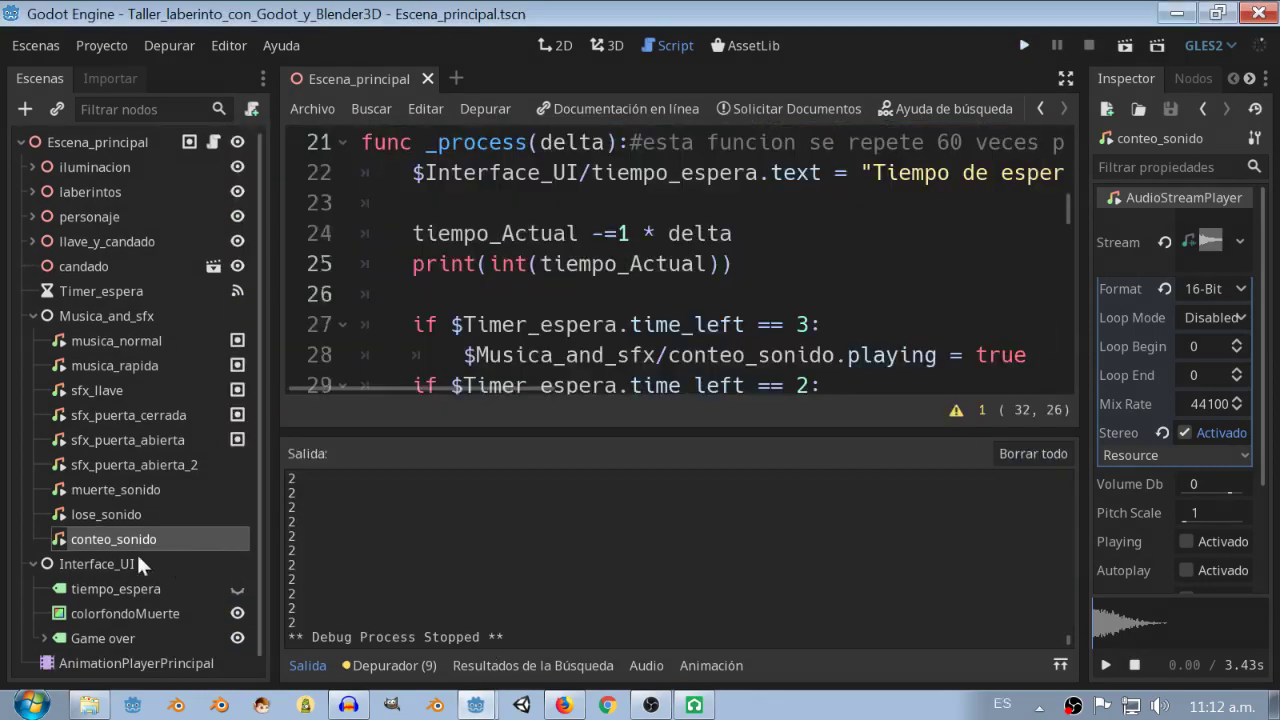
Raise the muerte_ death-sound bus fader and play the game again until it ends.
click(662, 672)
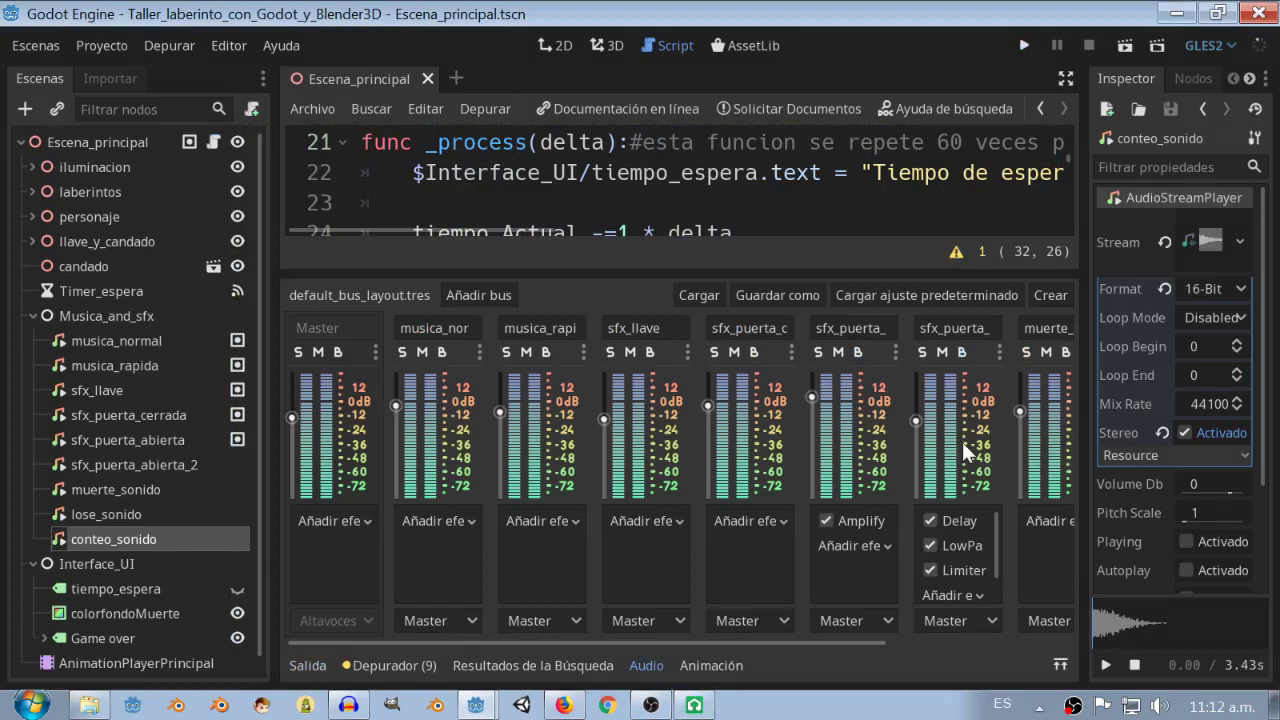
drag(1019, 411, 1020, 394)
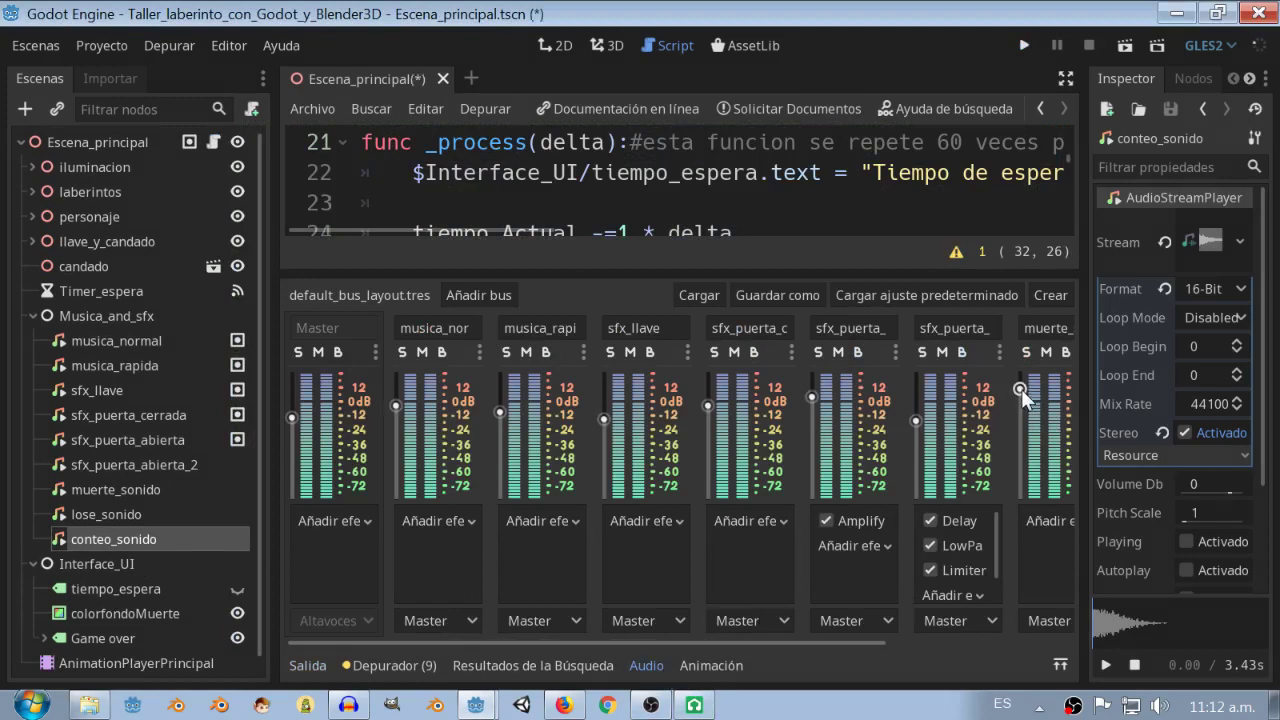
click(1024, 45)
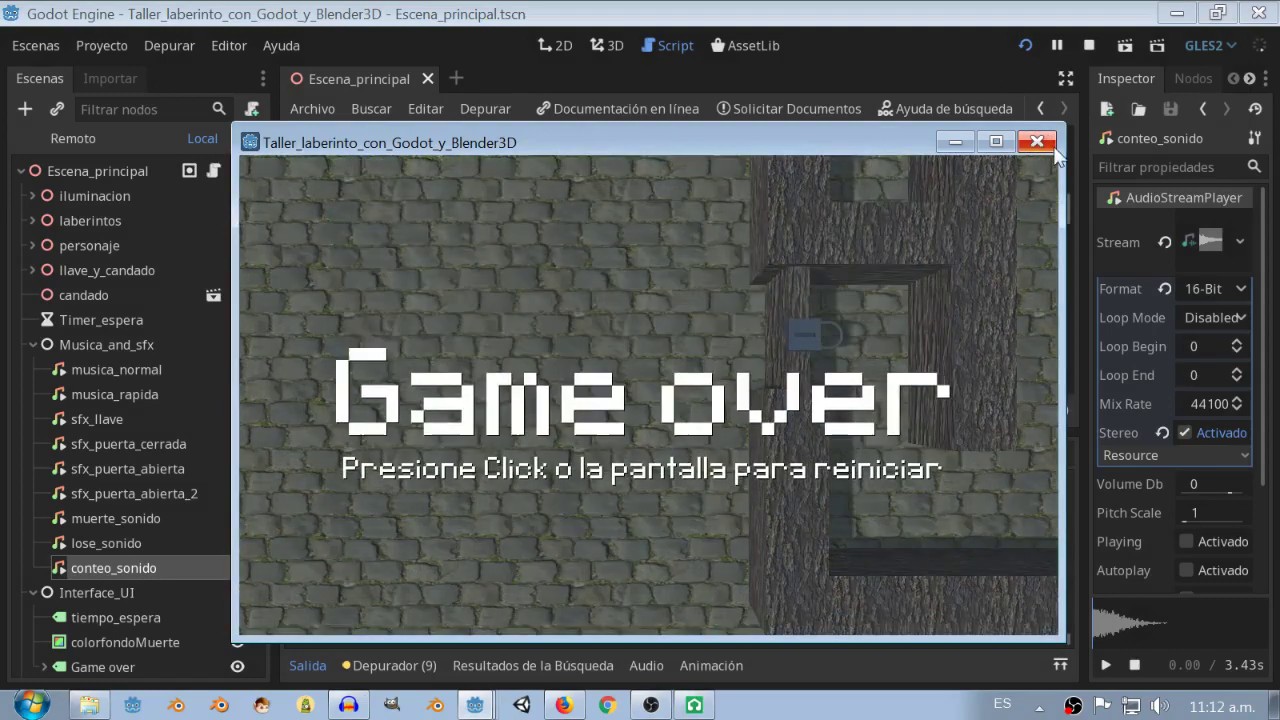
click(1036, 144)
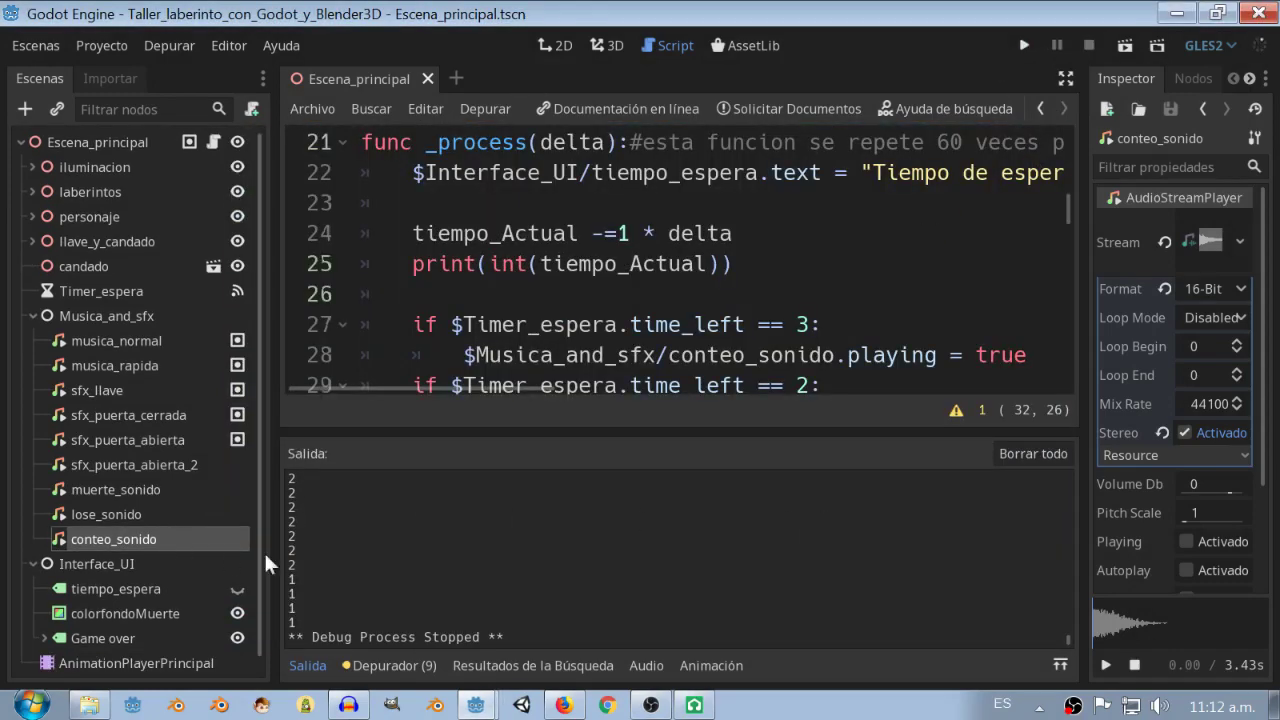
Check the Output and Debugger panels, nudge the muerte_ bus volume up slightly, and collapse the mixer.
click(318, 670)
click(318, 668)
click(390, 665)
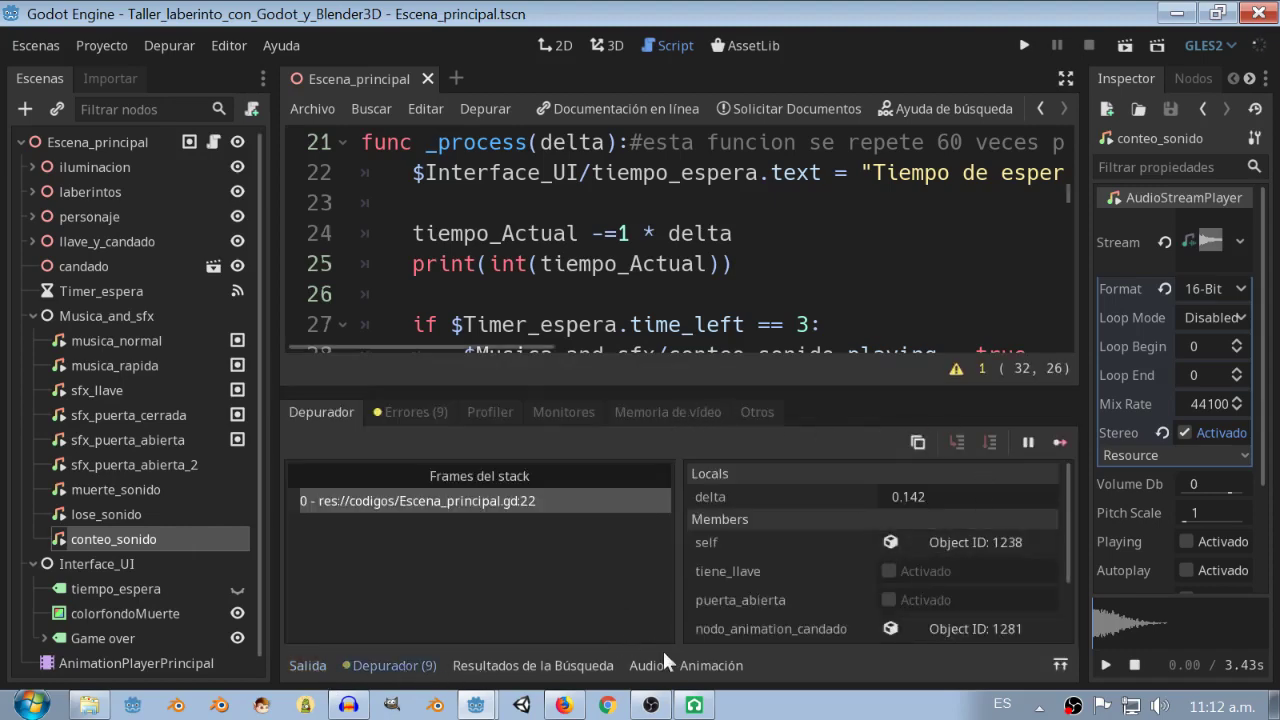
click(646, 665)
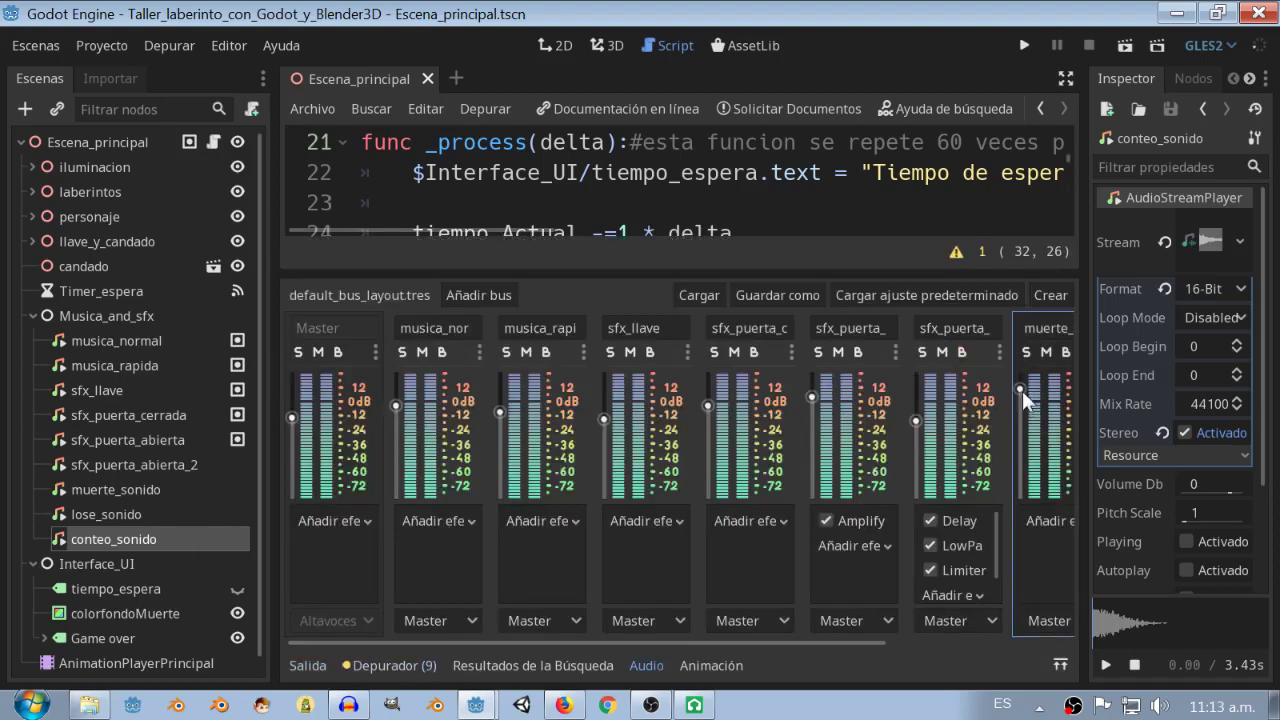
drag(1021, 390, 1017, 387)
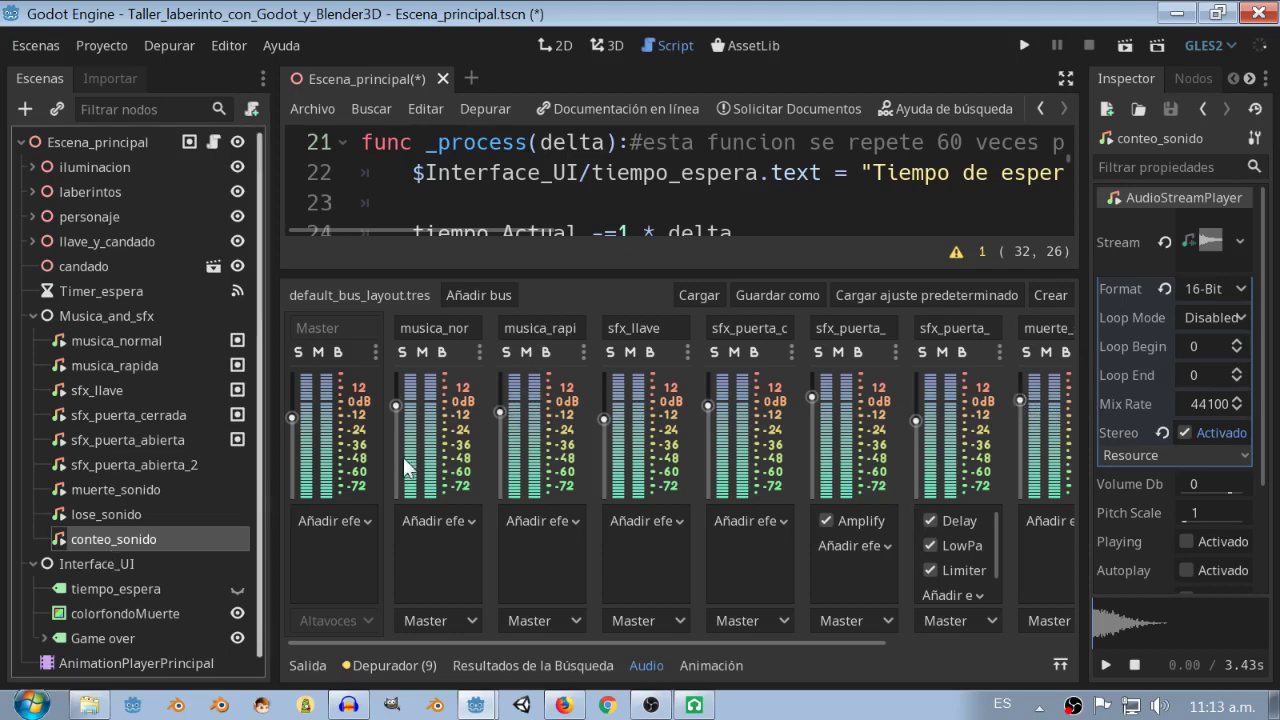
click(656, 668)
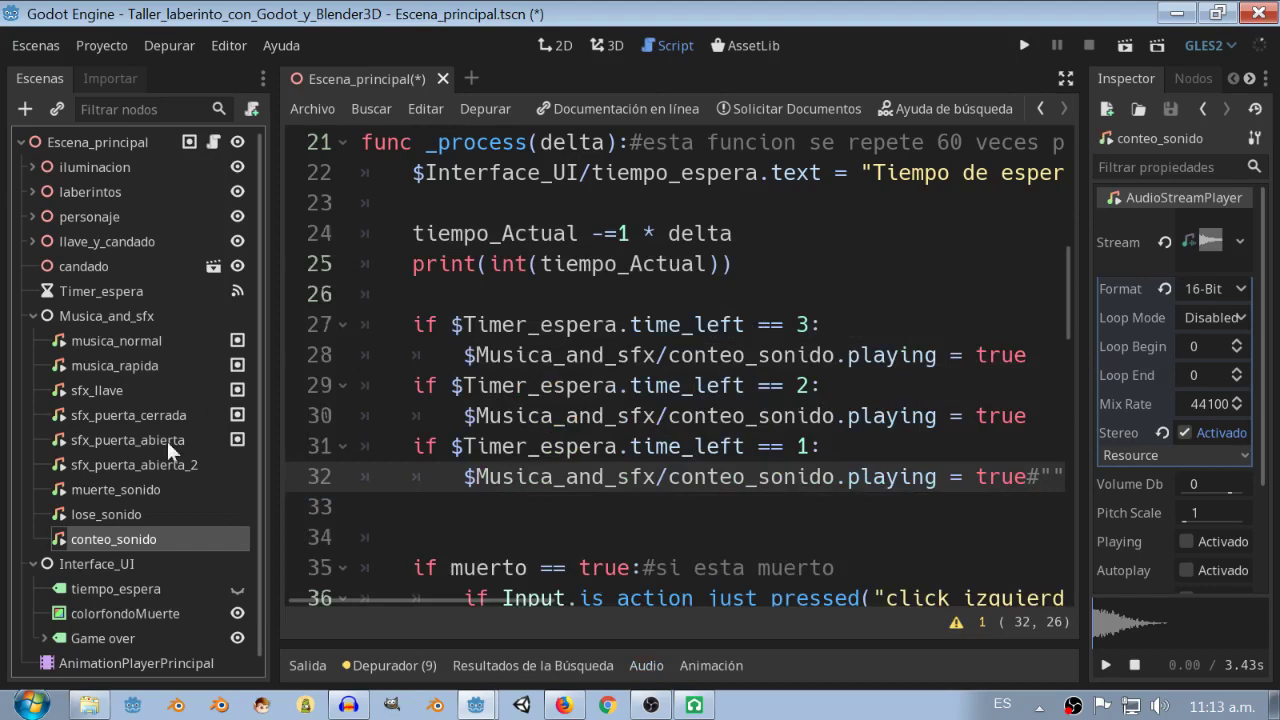
Select the conteo_sonido node and switch to the 3D view with a wider Inspector.
double_click(130, 542)
click(76, 508)
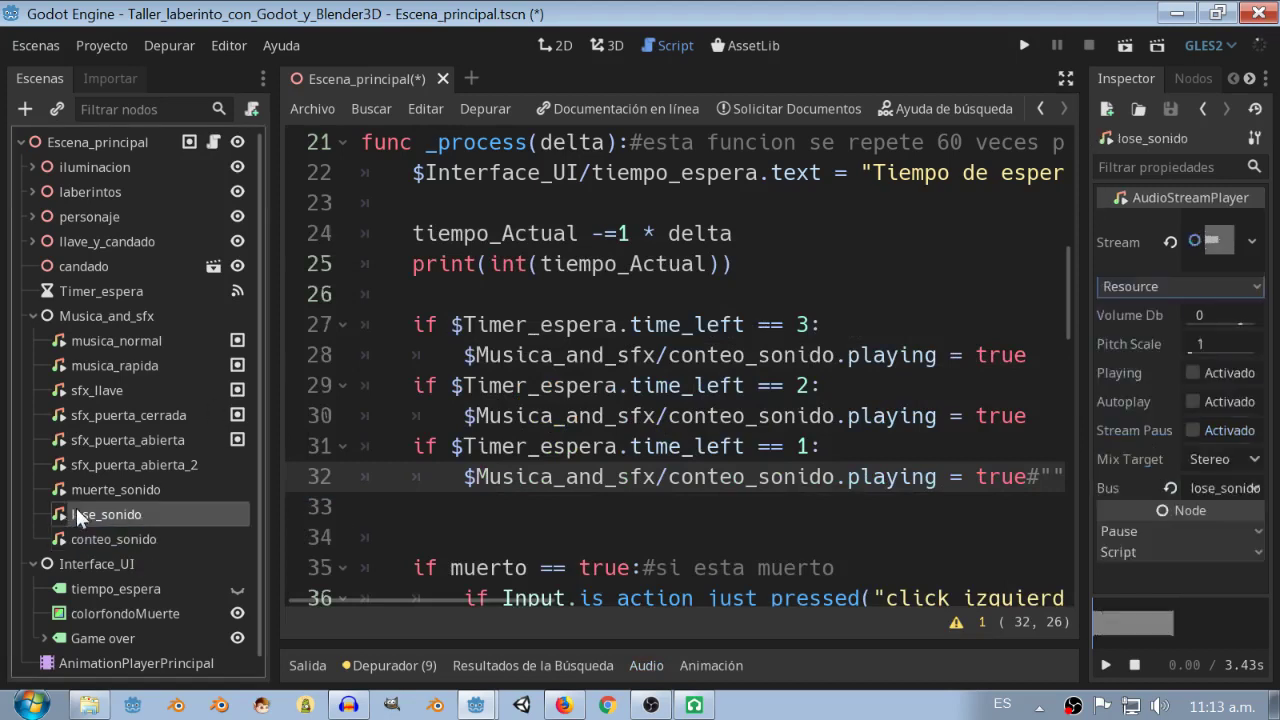
click(84, 538)
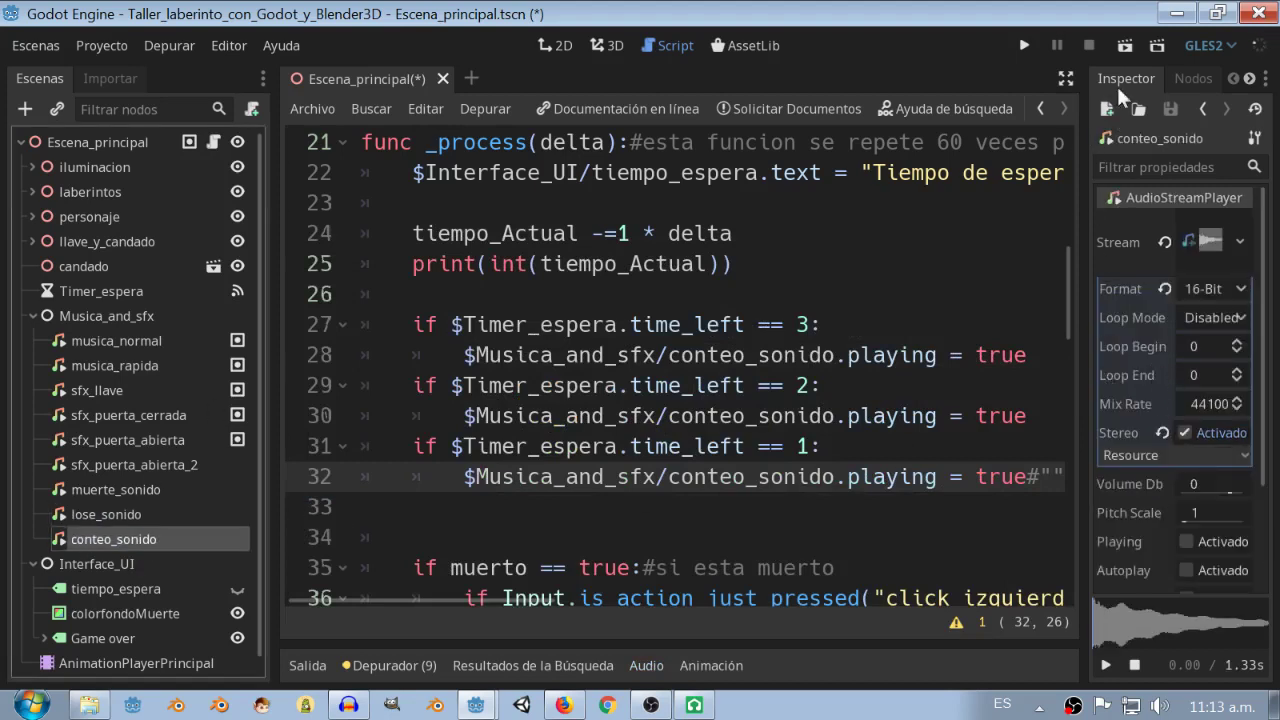
click(612, 45)
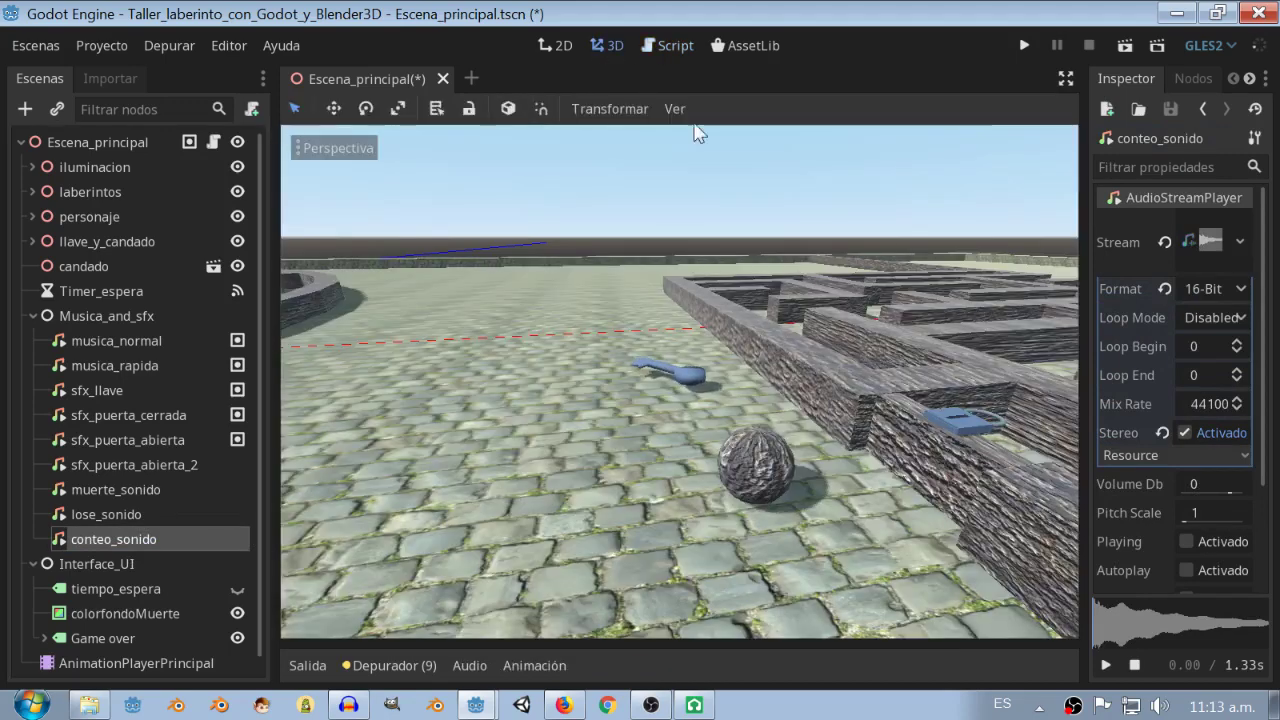
drag(1085, 313, 804, 313)
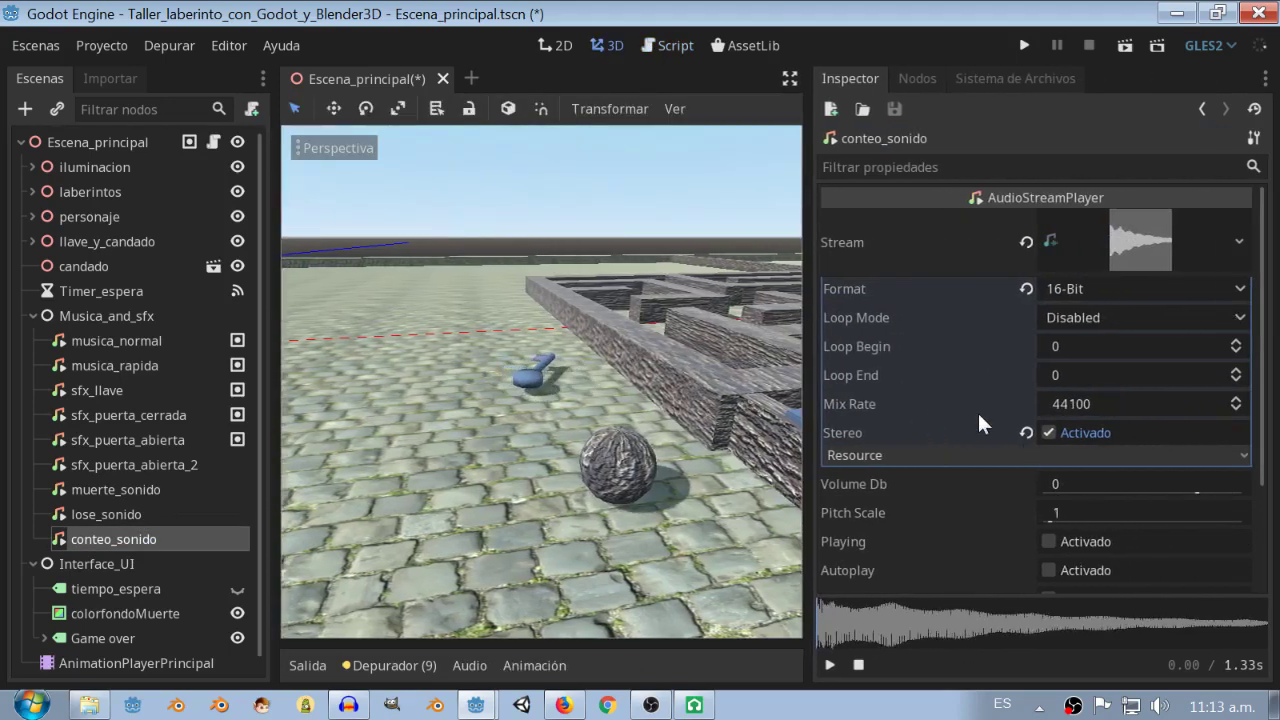
Switch on conteo_sonido's Playing property and show the audio bus mixer.
scroll(971, 410, down, 2)
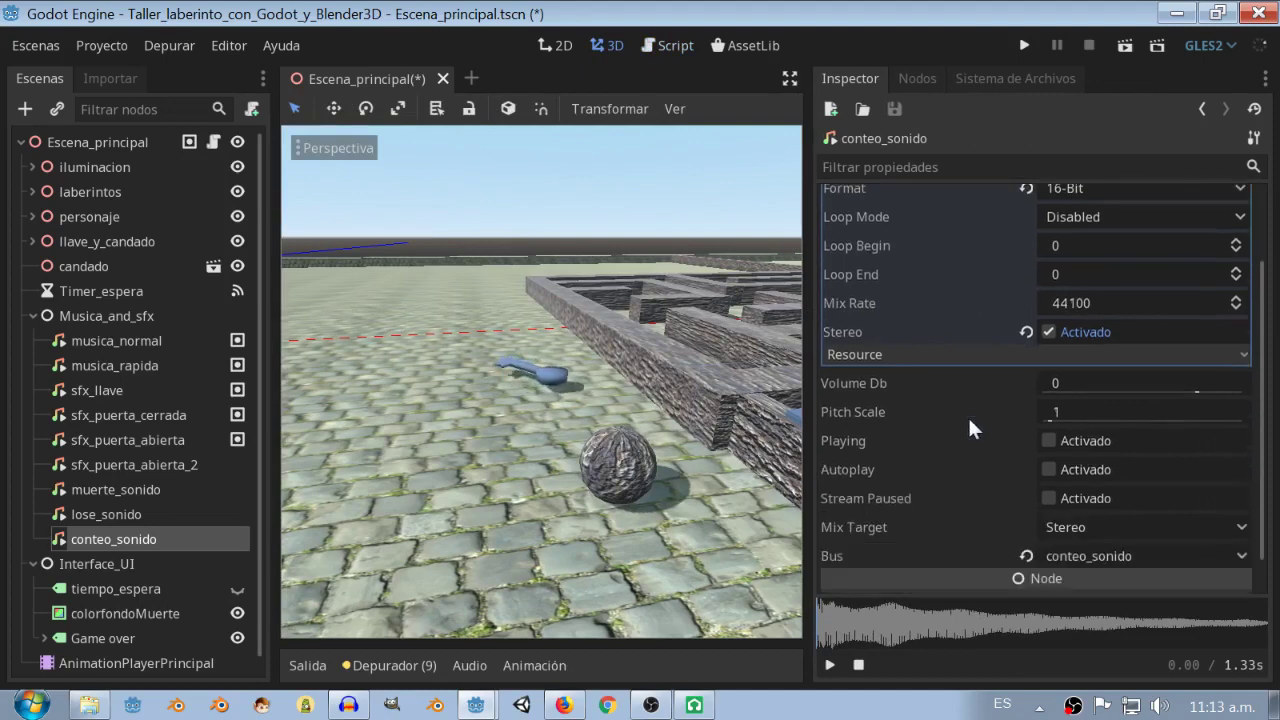
click(1045, 442)
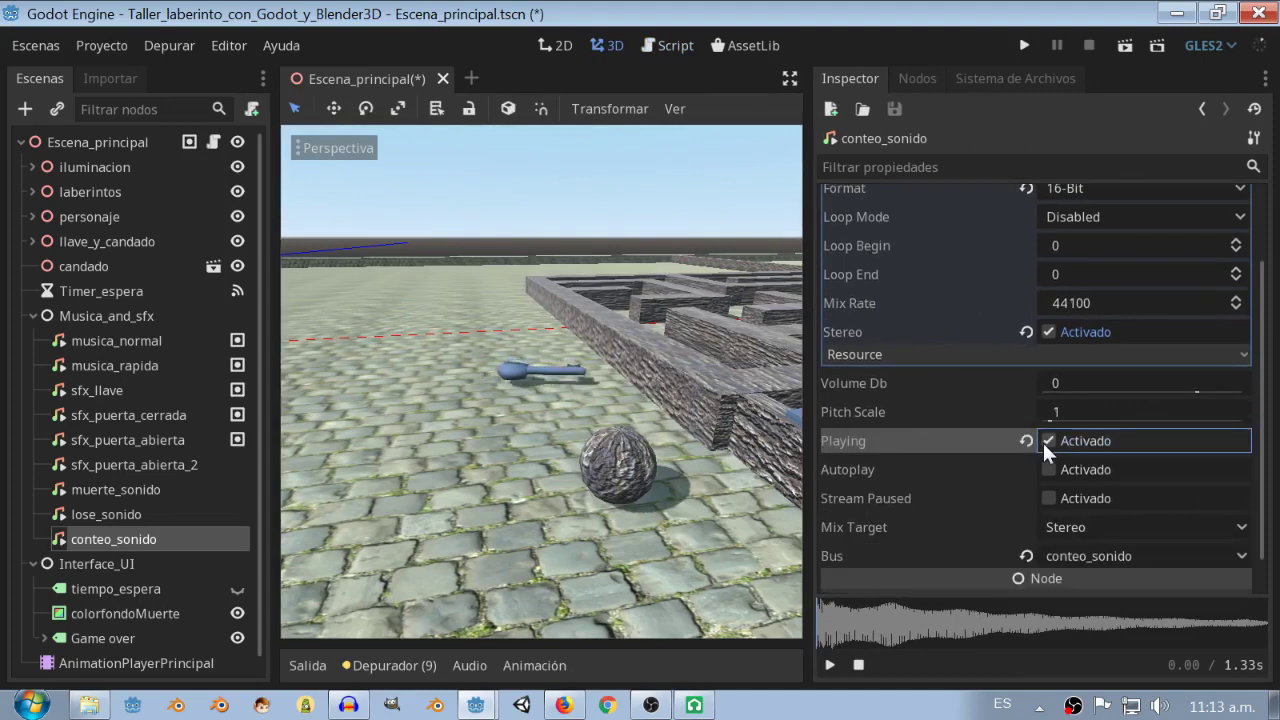
click(478, 667)
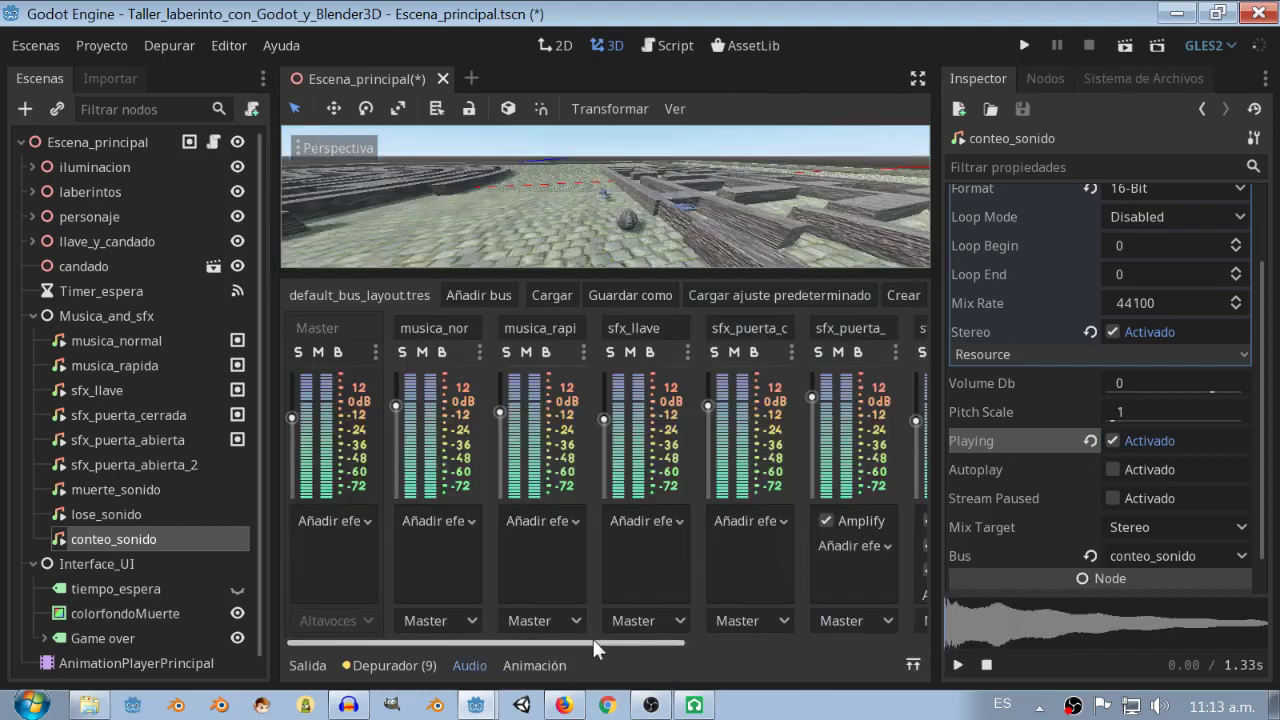
Scroll the bus mixer to the conteo_sonido bus and replay the countdown sound.
drag(593, 639, 984, 639)
click(1112, 441)
click(1113, 441)
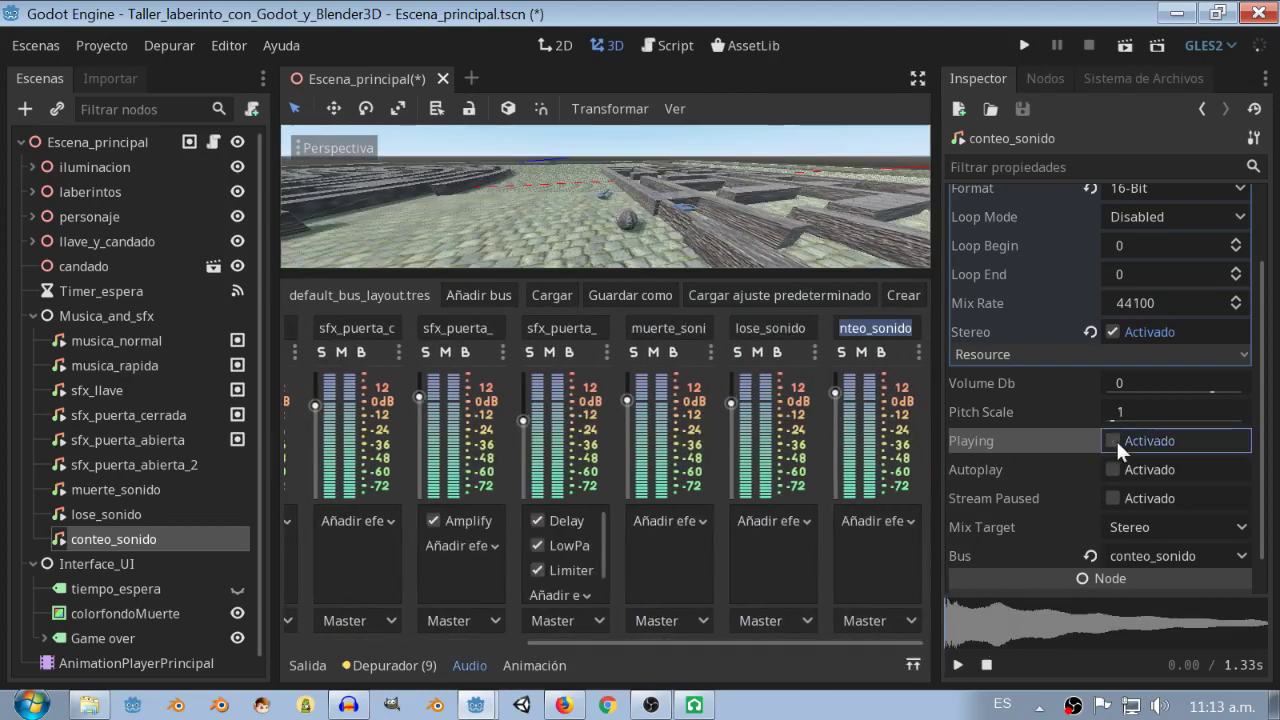
click(1113, 440)
Start musica_rapida, then replay conteo_sonido repeatedly while watching its bus meters.
click(80, 373)
click(1112, 344)
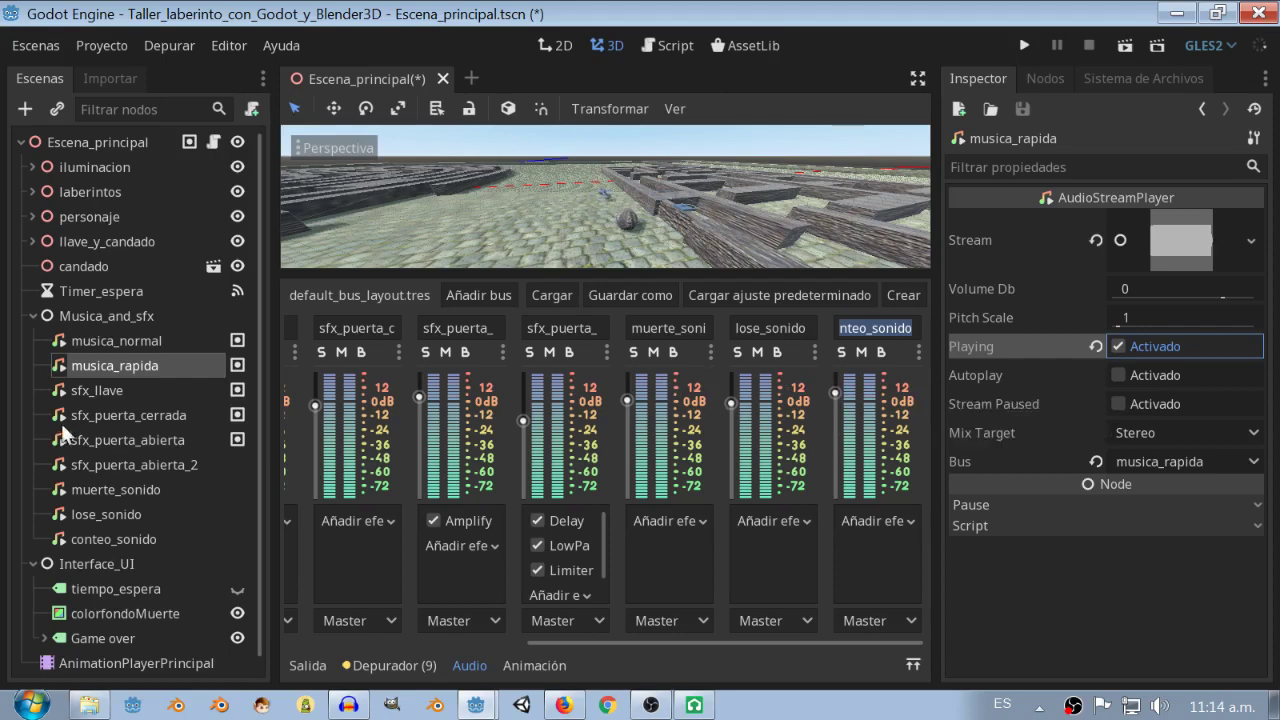
click(106, 539)
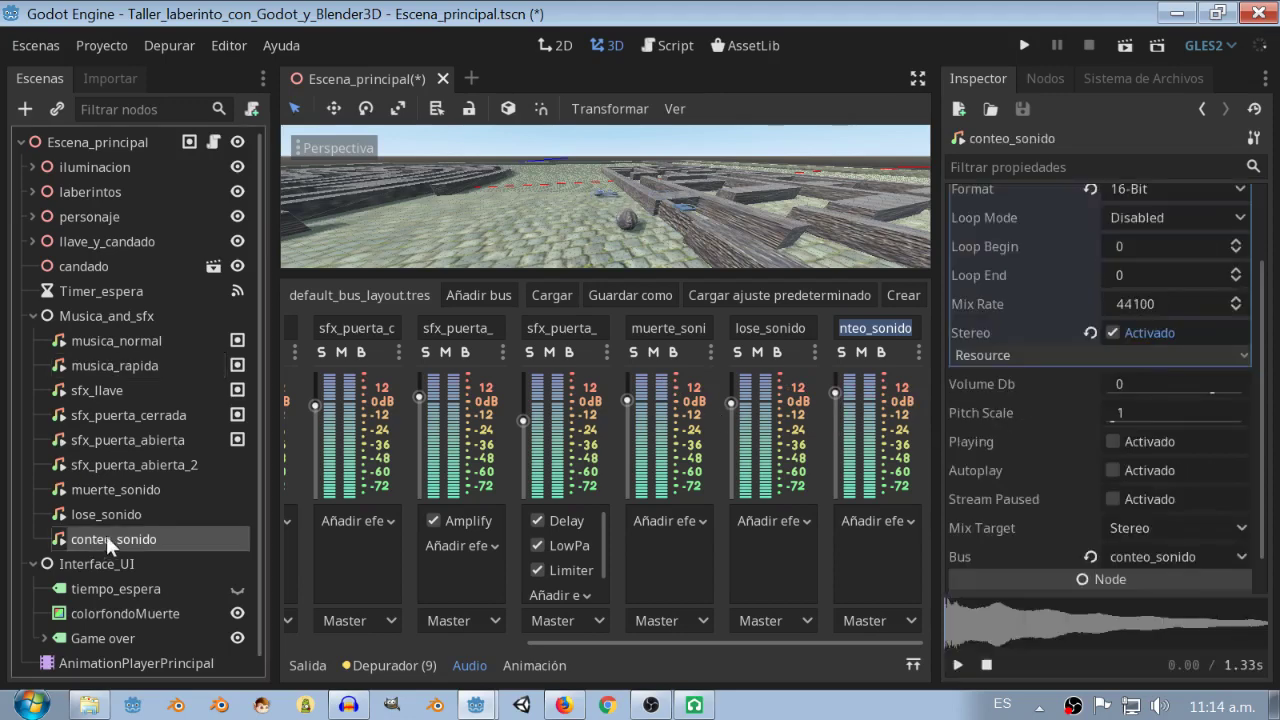
click(1112, 442)
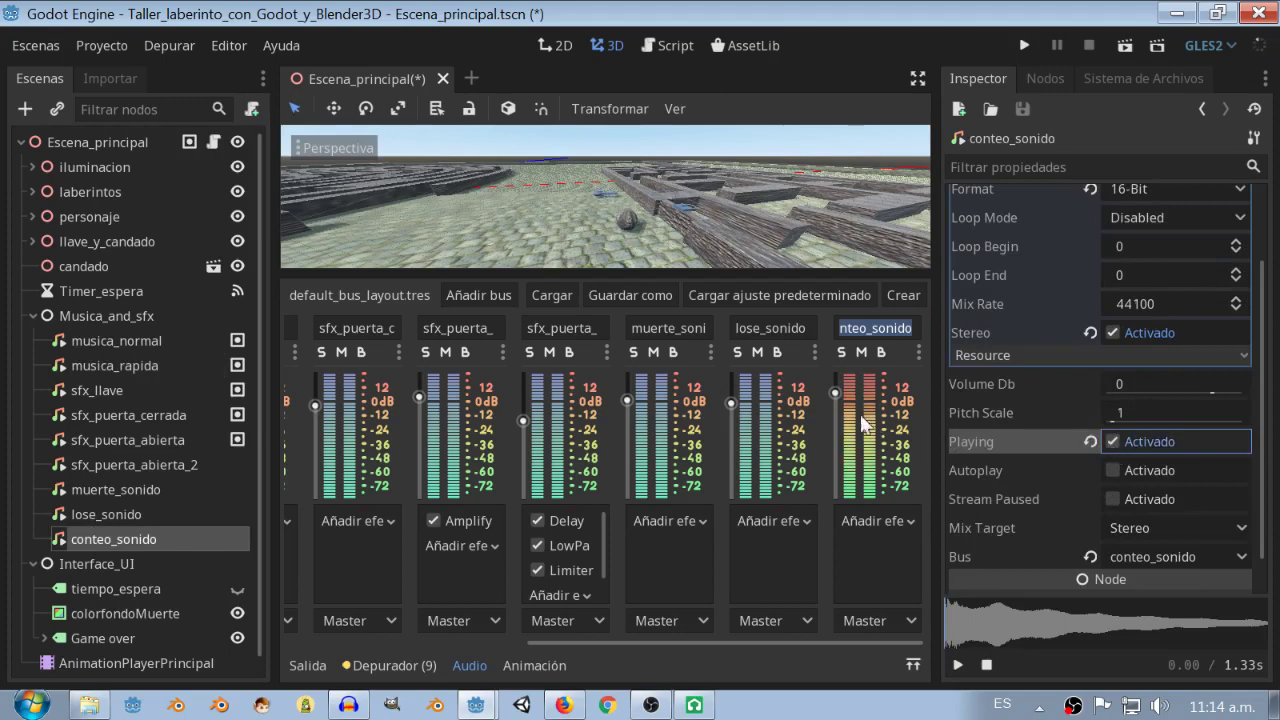
click(834, 395)
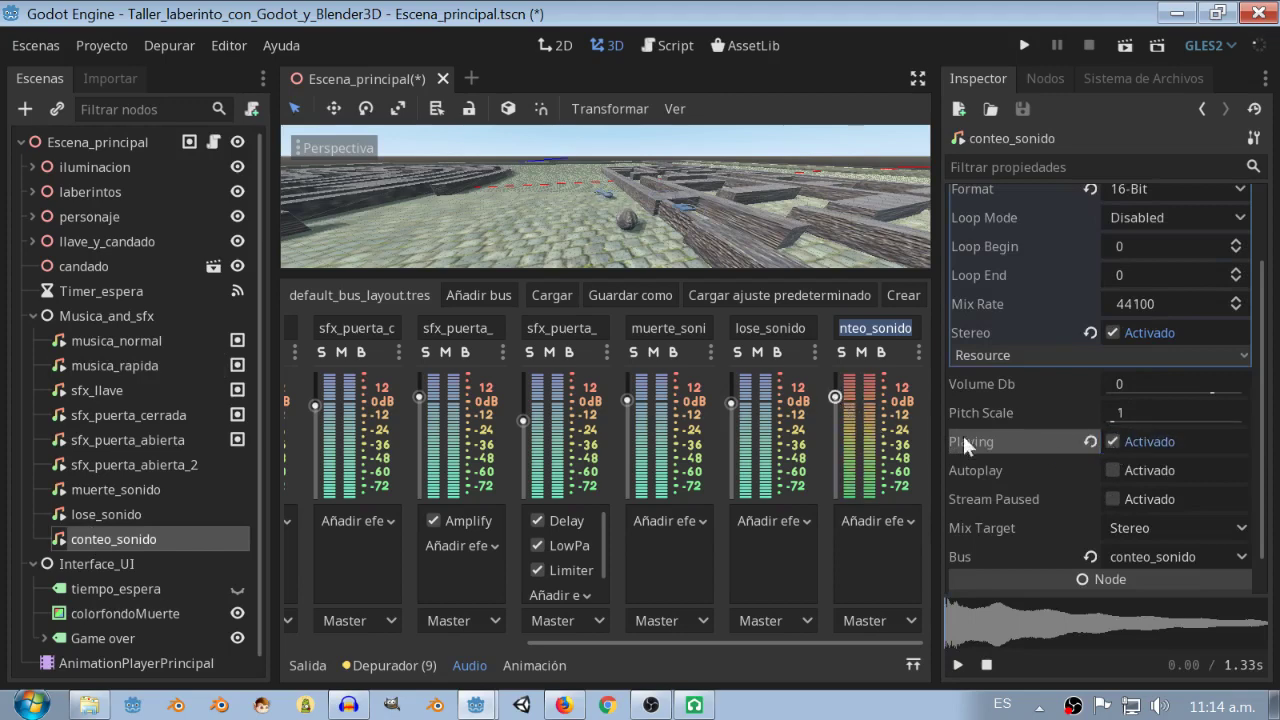
click(1113, 441)
click(1113, 441)
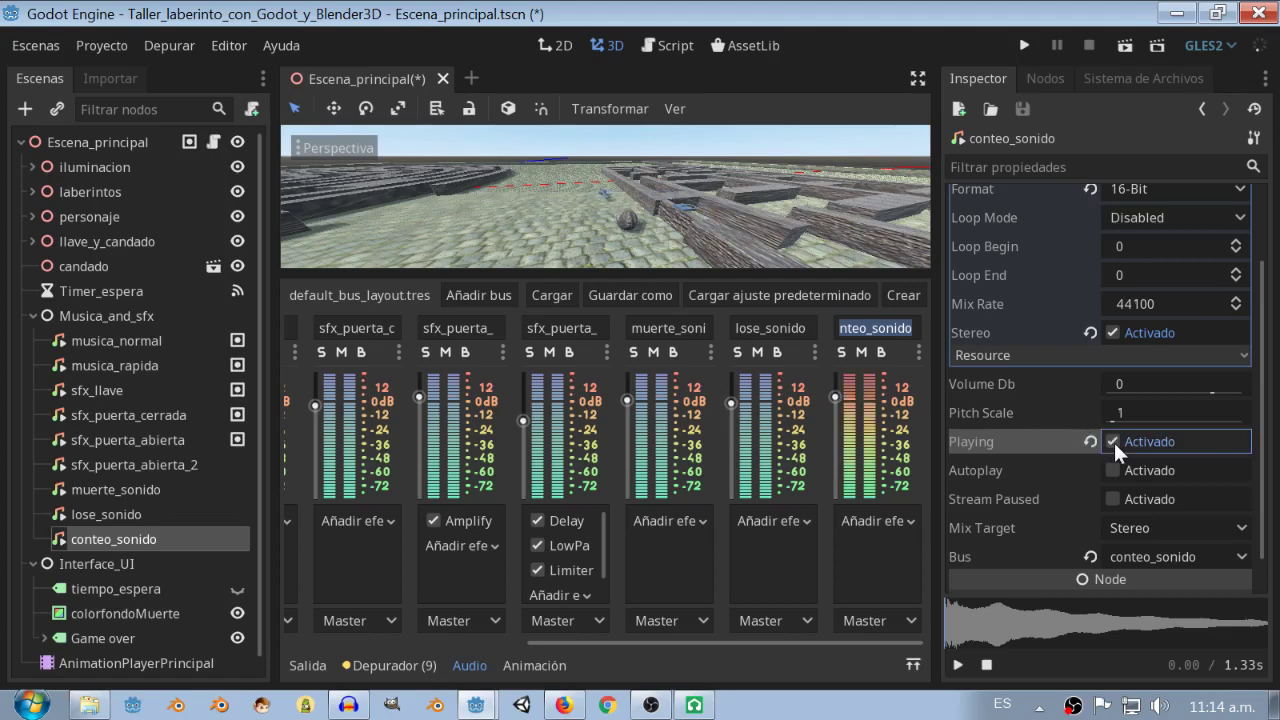
click(1114, 442)
click(1113, 440)
click(834, 400)
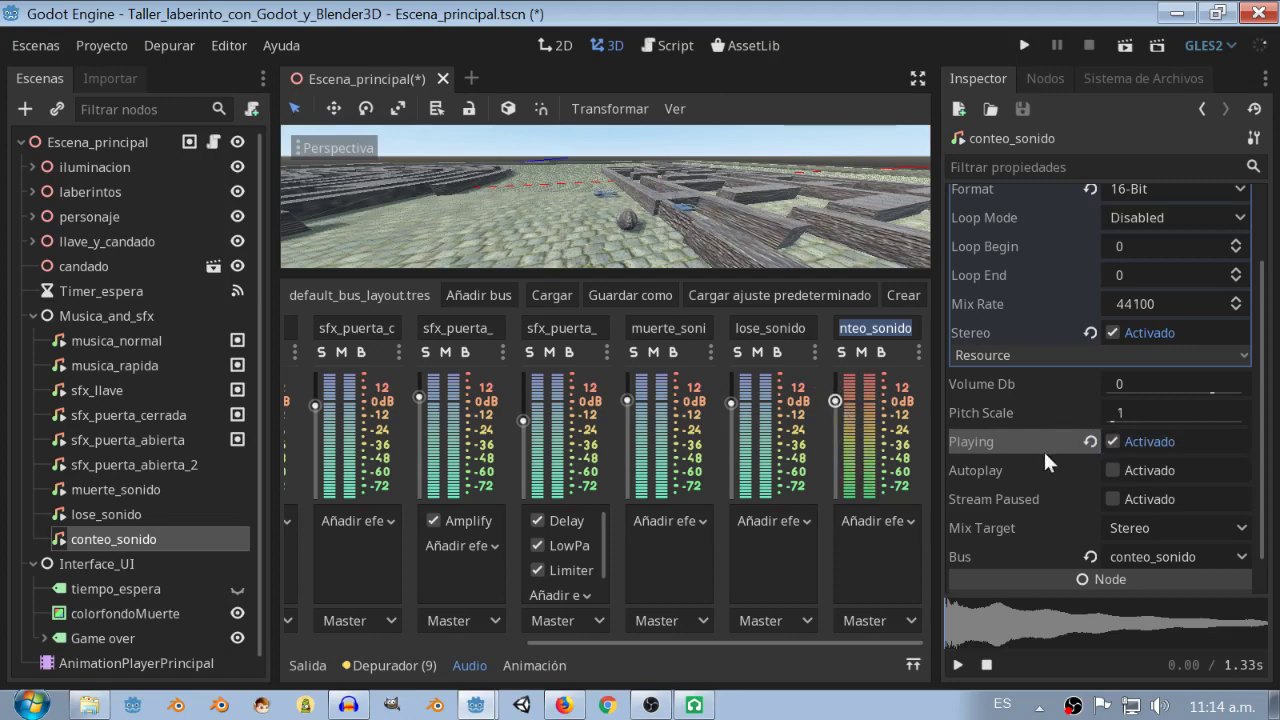
click(1109, 441)
click(1110, 441)
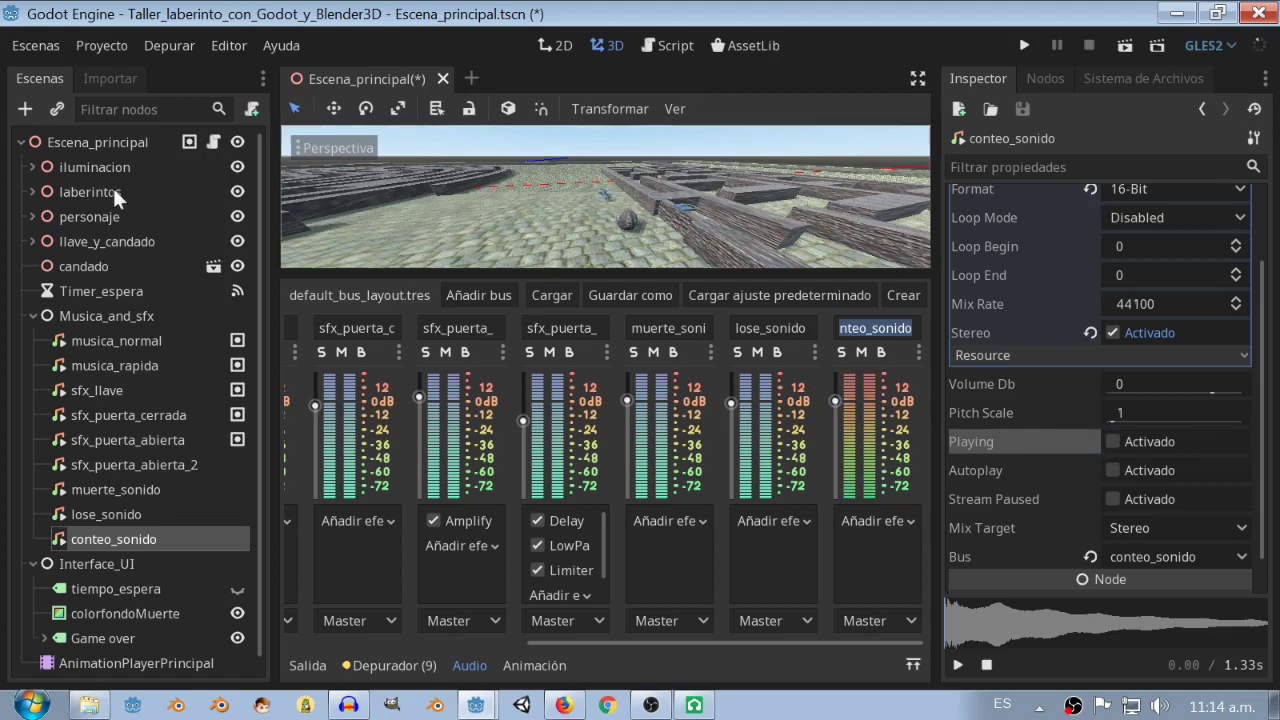
Save the scene and switch off Playing on musica_rapida.
click(35, 45)
click(88, 160)
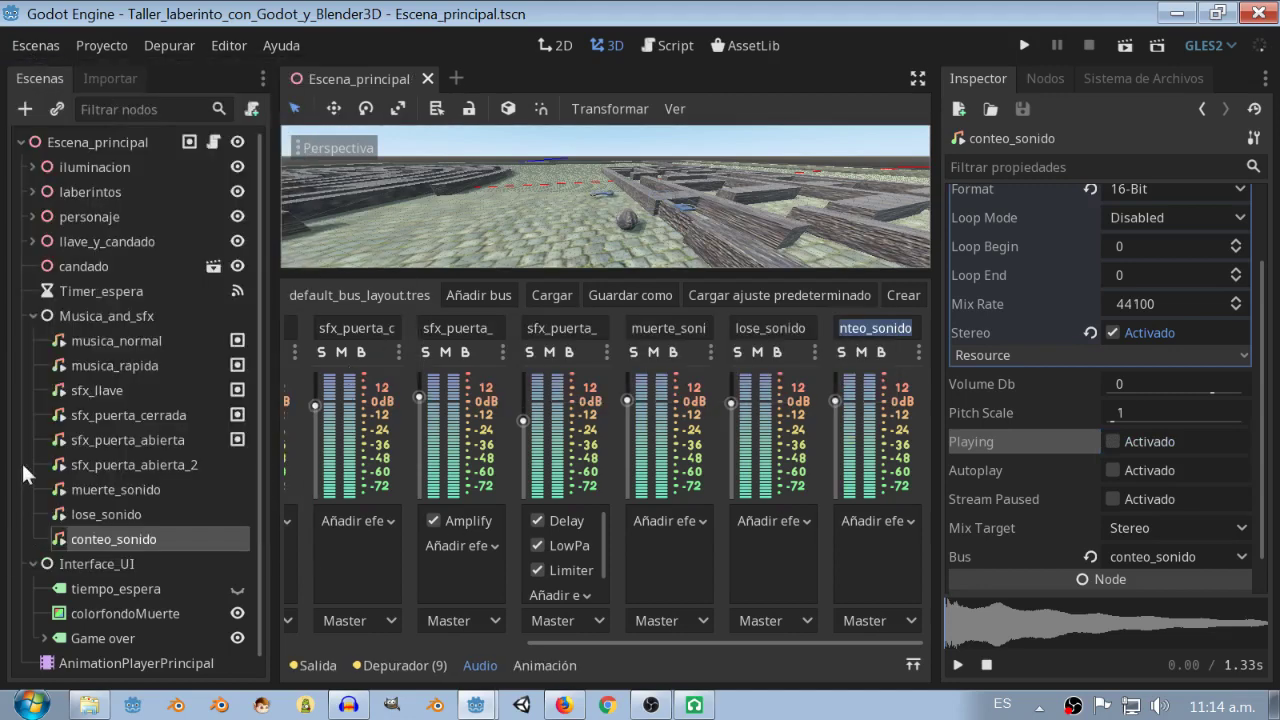
click(147, 365)
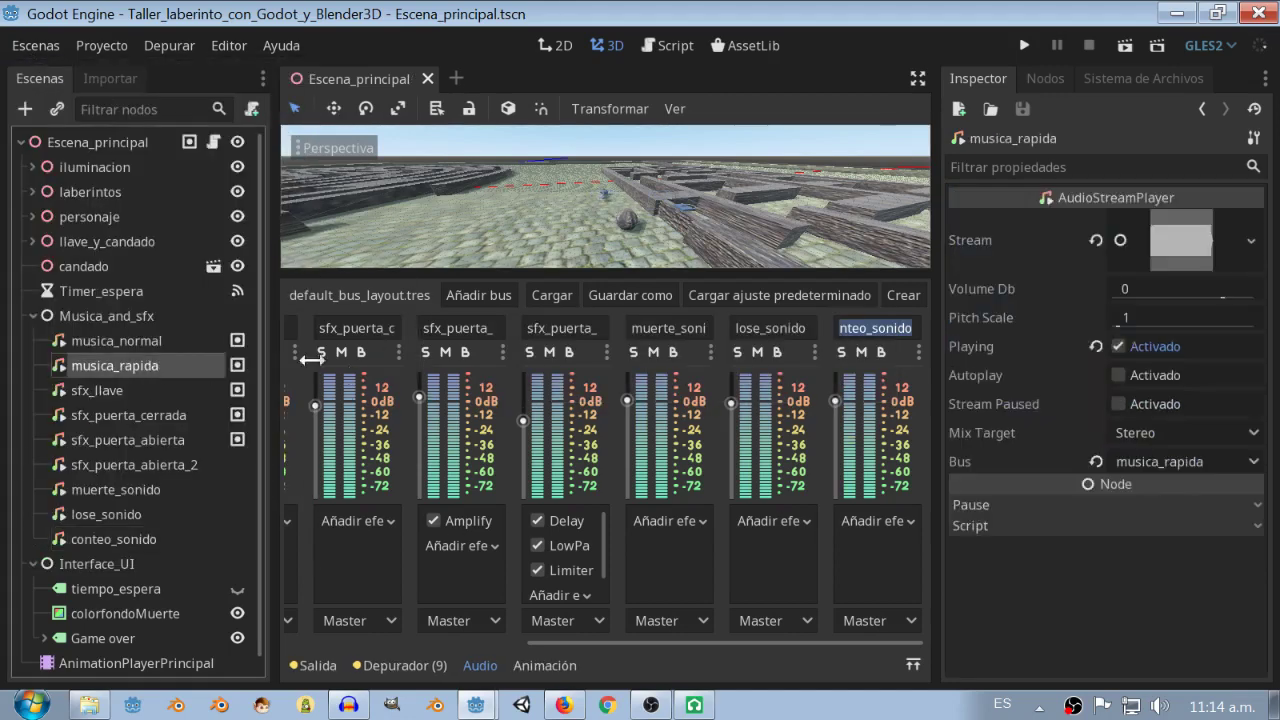
click(1117, 345)
click(1116, 347)
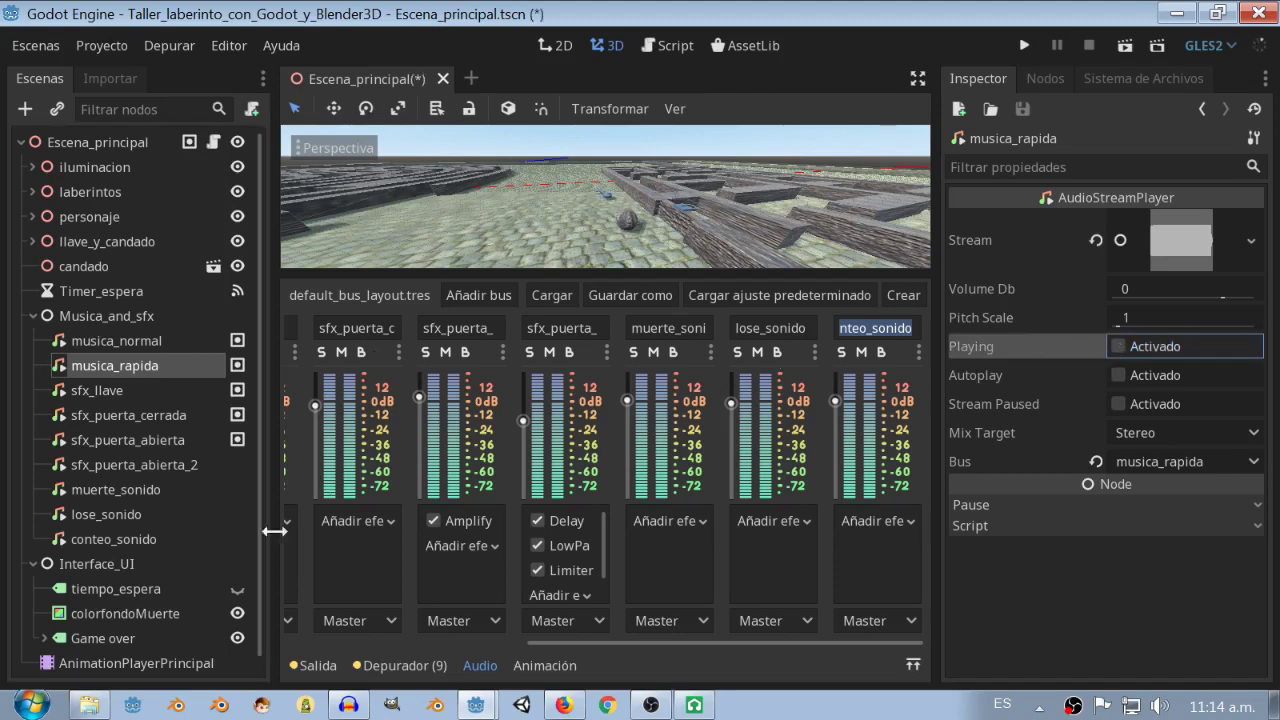
Select conteo_sonido and bring up its Node dock for signals and groups.
click(143, 545)
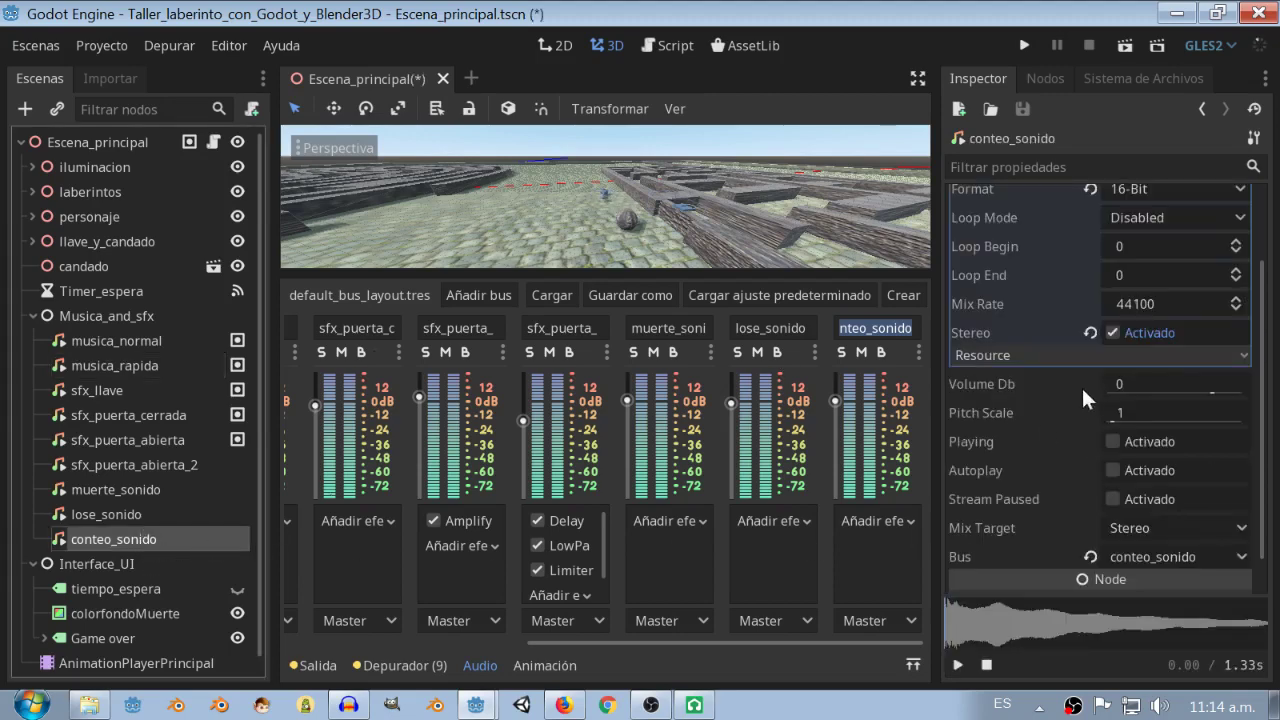
double_click(130, 538)
key(ctrl+c)
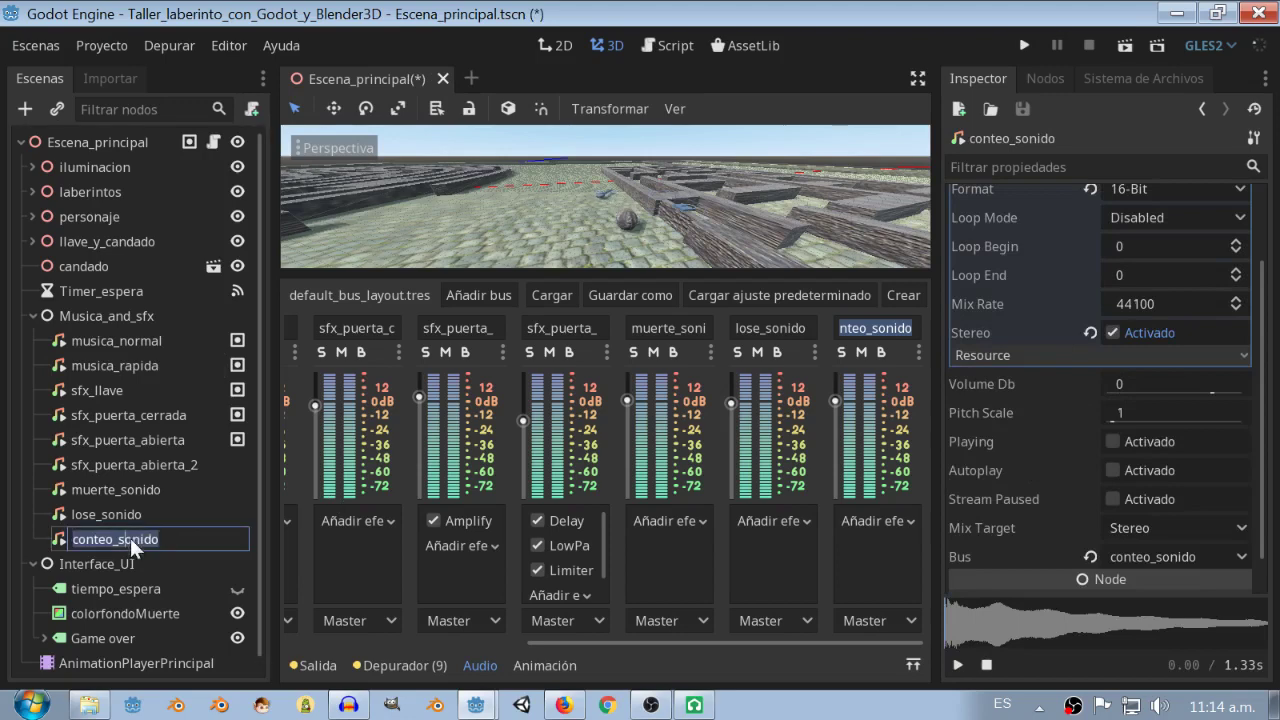
click(1043, 78)
Add conteo_sonido to a group named conteo_sonido, then return to the script with the Audio panel closed.
click(1131, 164)
key(ctrl+v)
click(1240, 165)
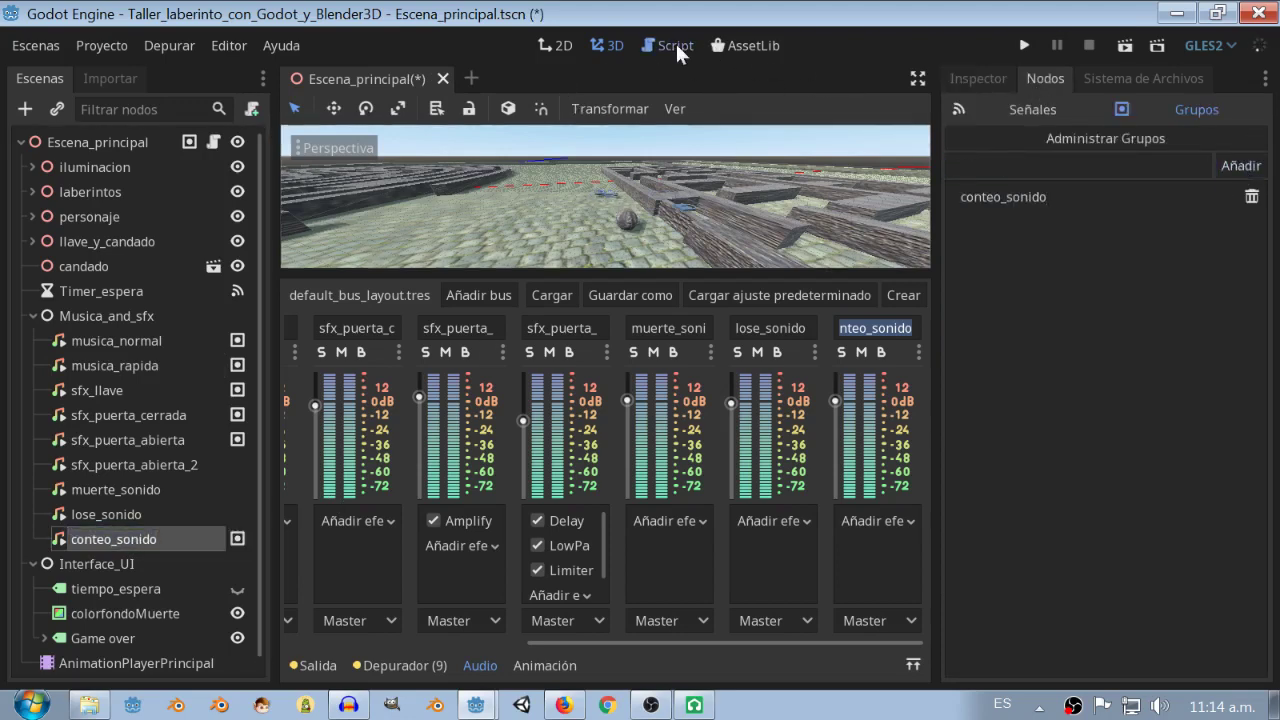
click(672, 45)
click(656, 665)
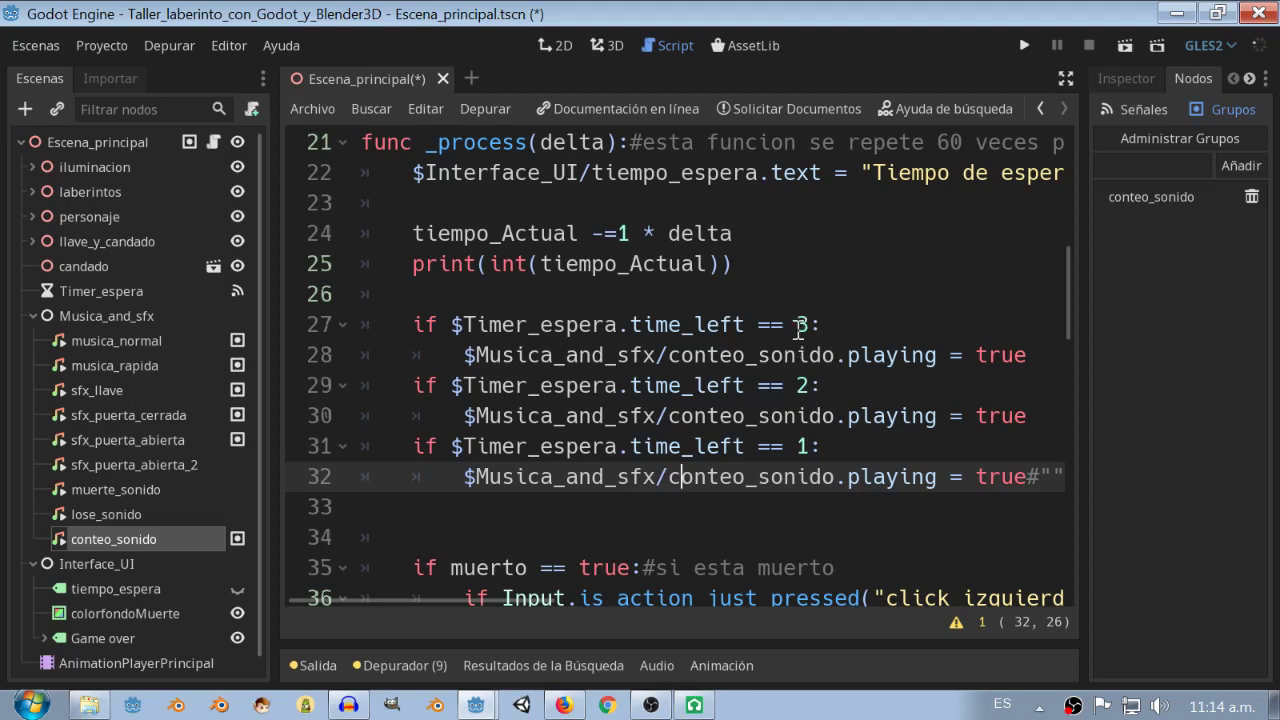
Replace $Timer_espera.time_left with tiempo_Actual in line 27's == 3 check.
mouse_move(811, 325)
mouse_down()
mouse_move(745, 325)
mouse_move(757, 325)
mouse_up()
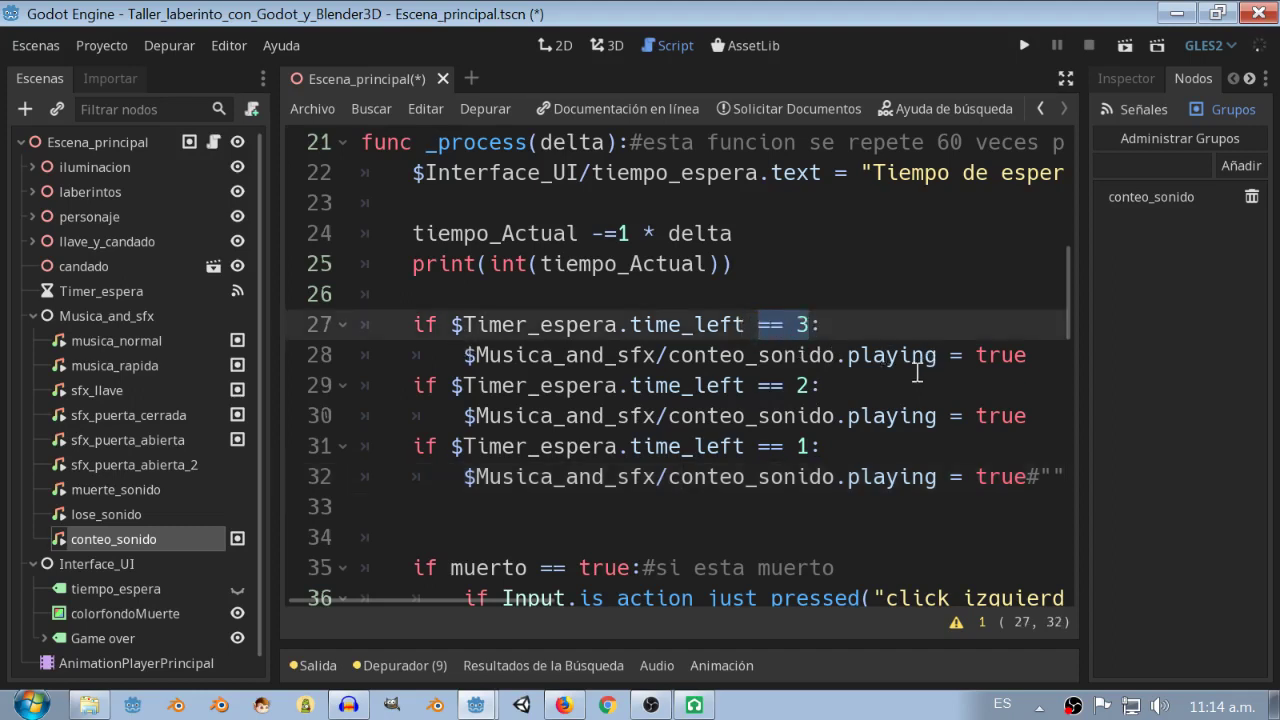
scroll(783, 315, up, 2)
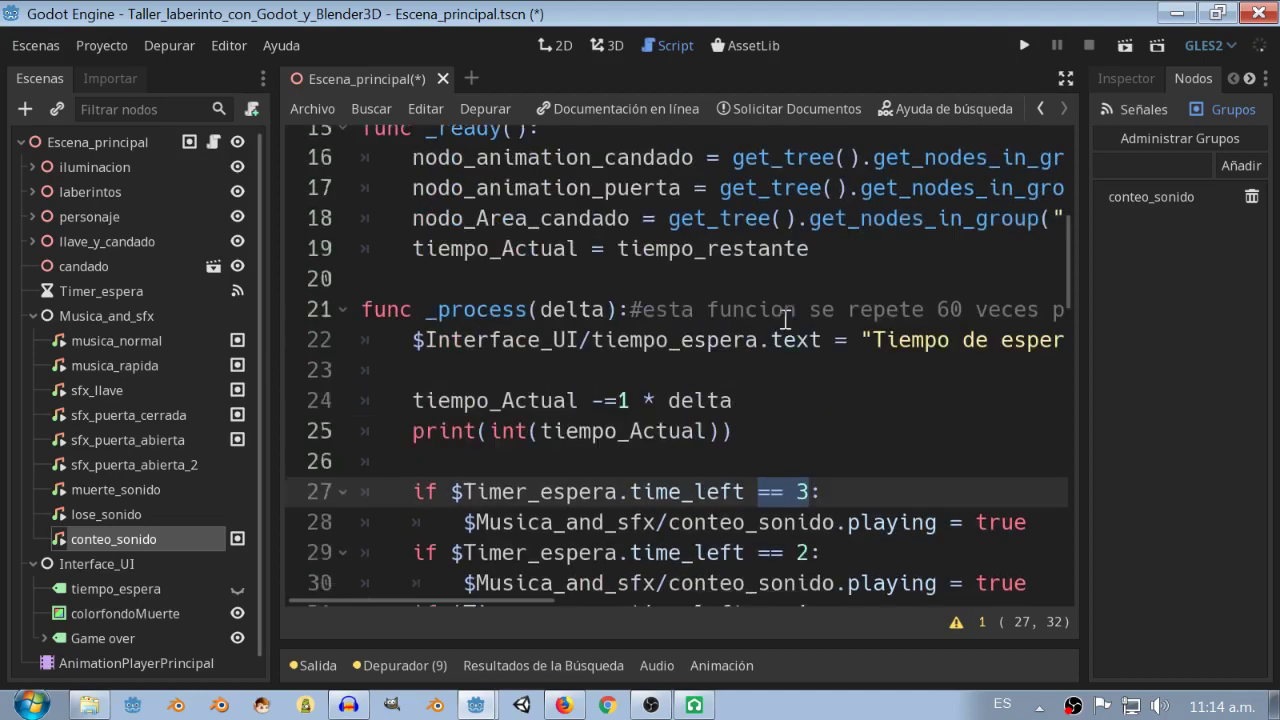
scroll(785, 318, down, 2)
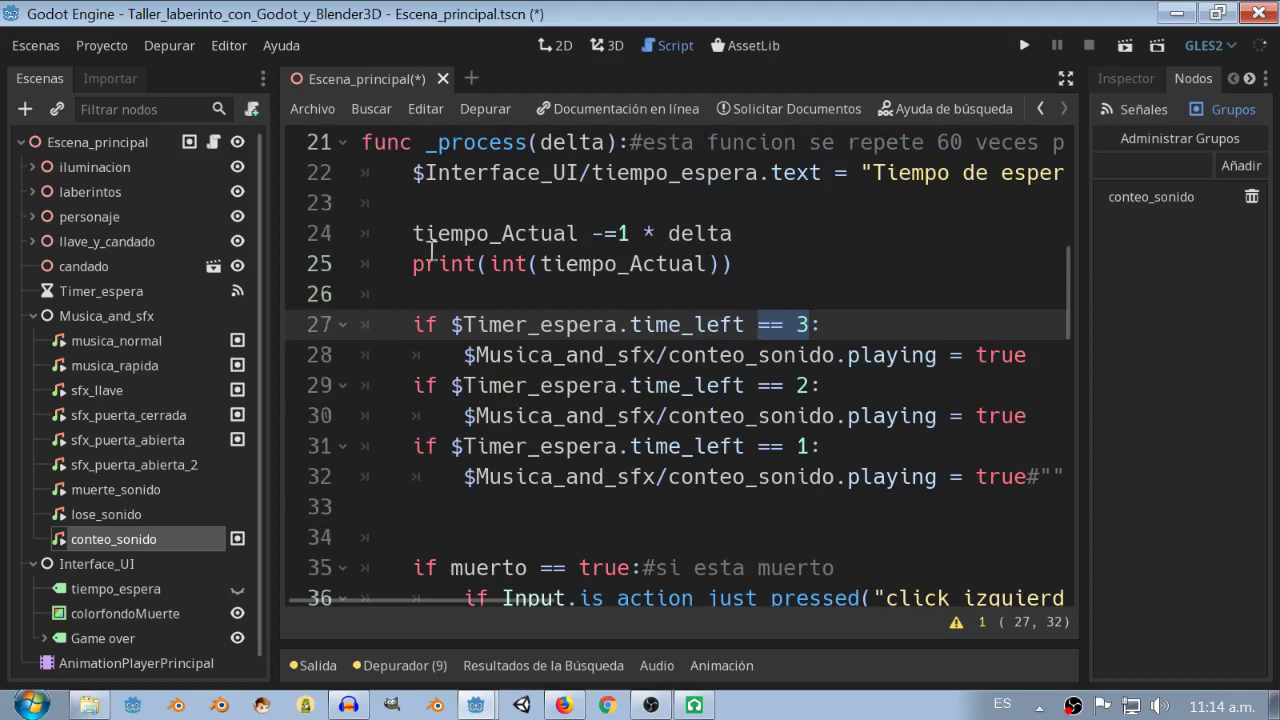
drag(412, 233, 582, 233)
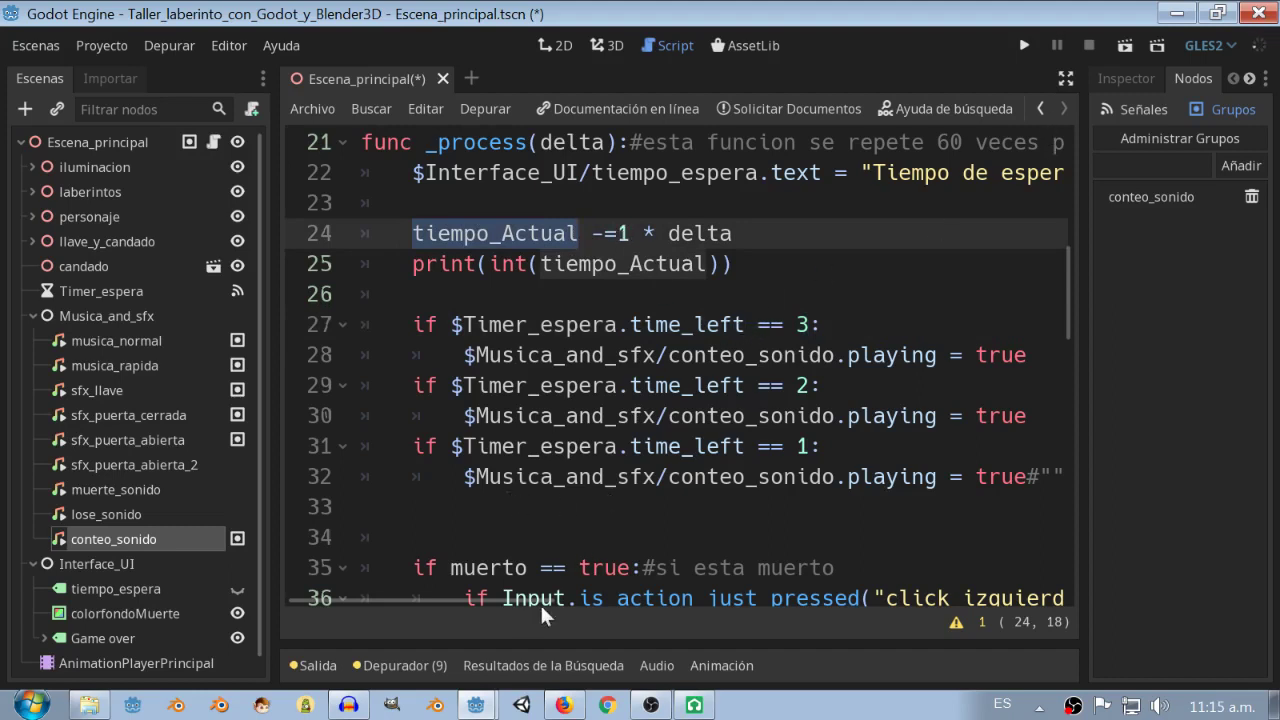
drag(745, 325, 466, 330)
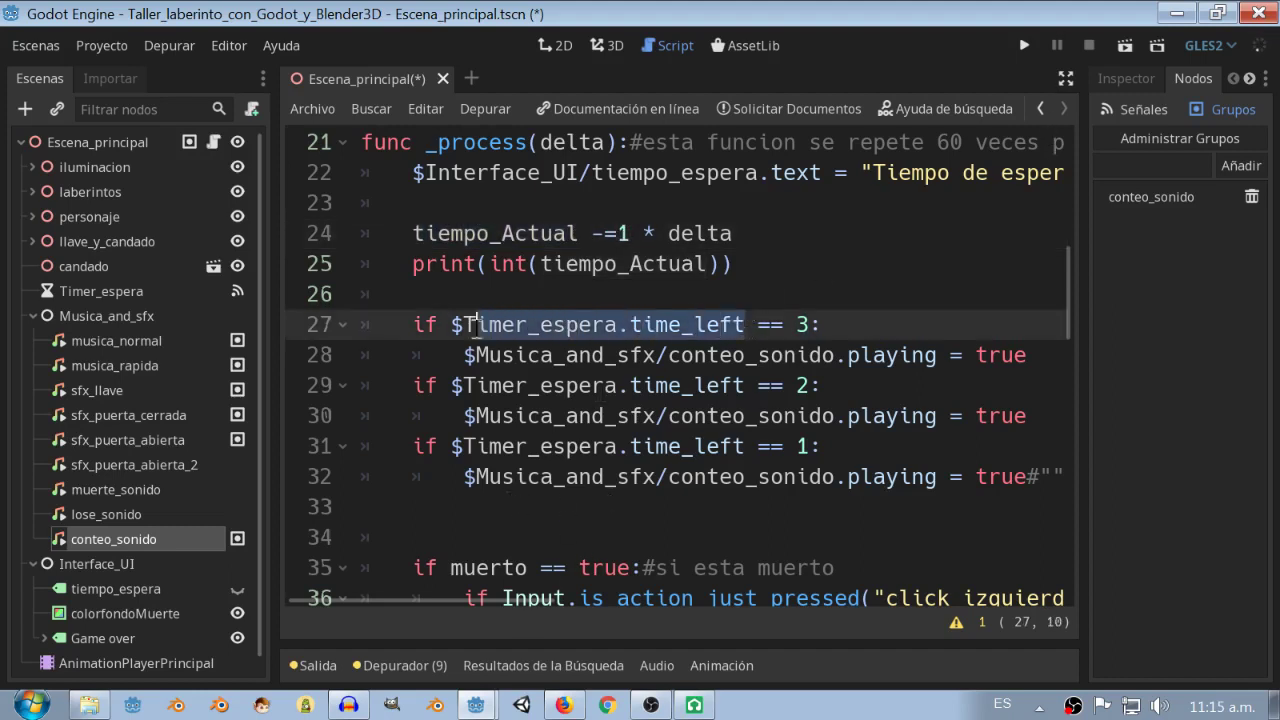
click(650, 330)
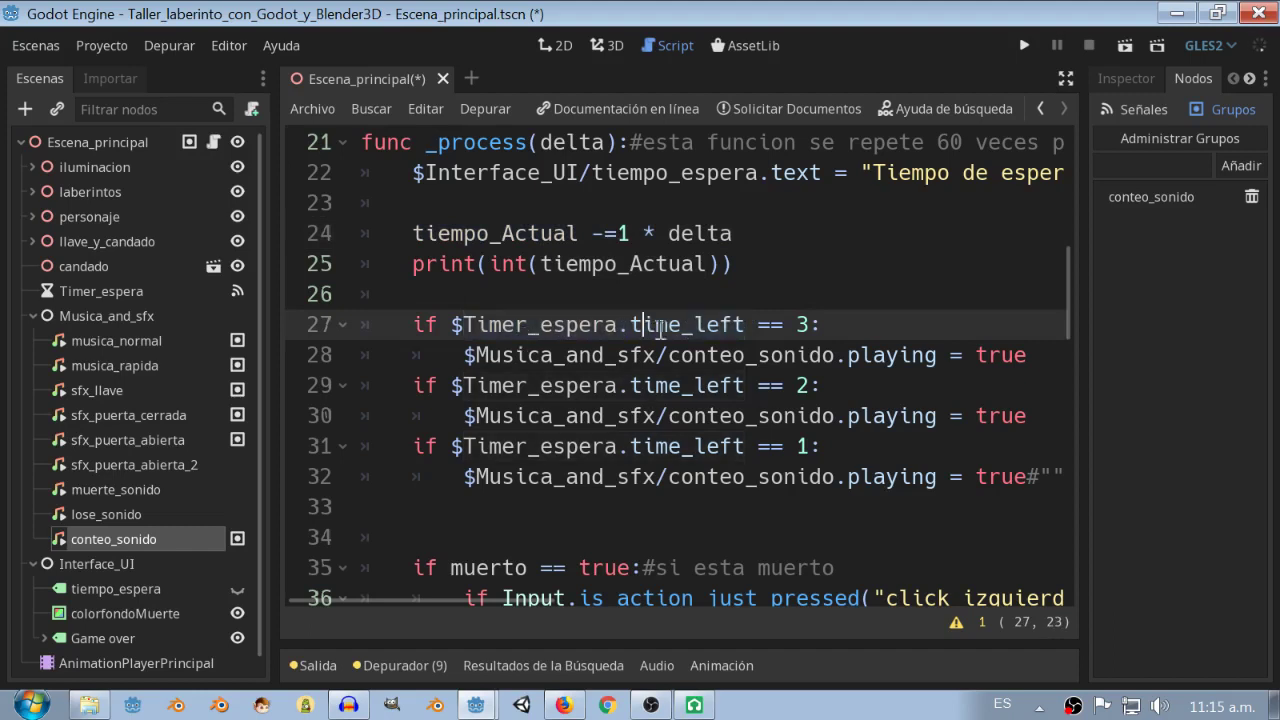
drag(744, 325, 451, 326)
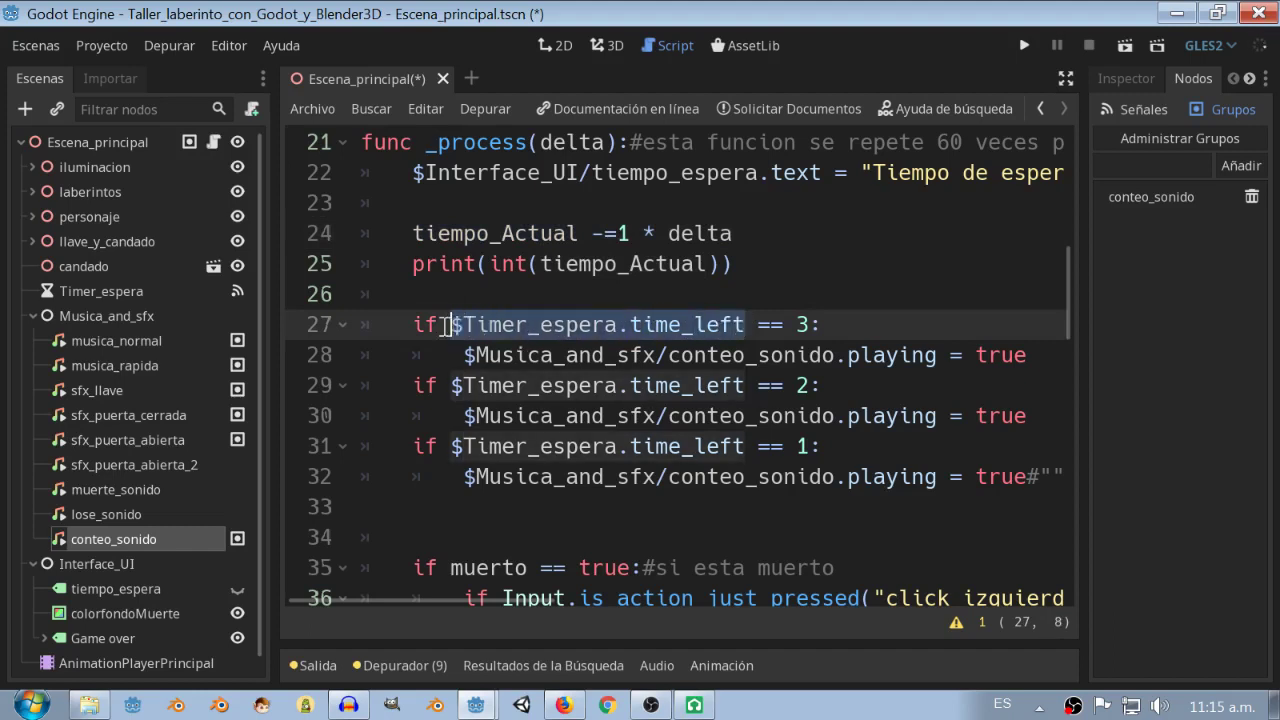
text(tiem)
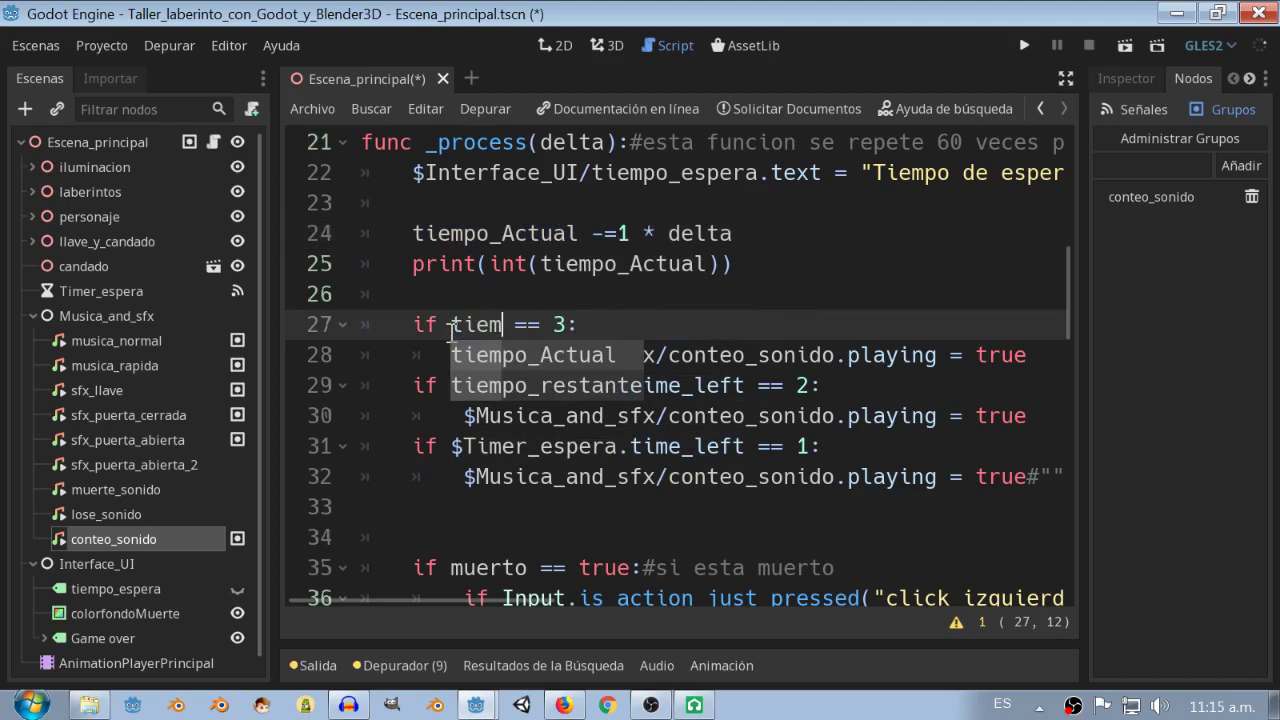
key(Return)
Paste tiempo_Actual over the timer reference on lines 29 and 31.
click(553, 326)
triple_click(556, 326)
double_click(556, 326)
key(ctrl+c)
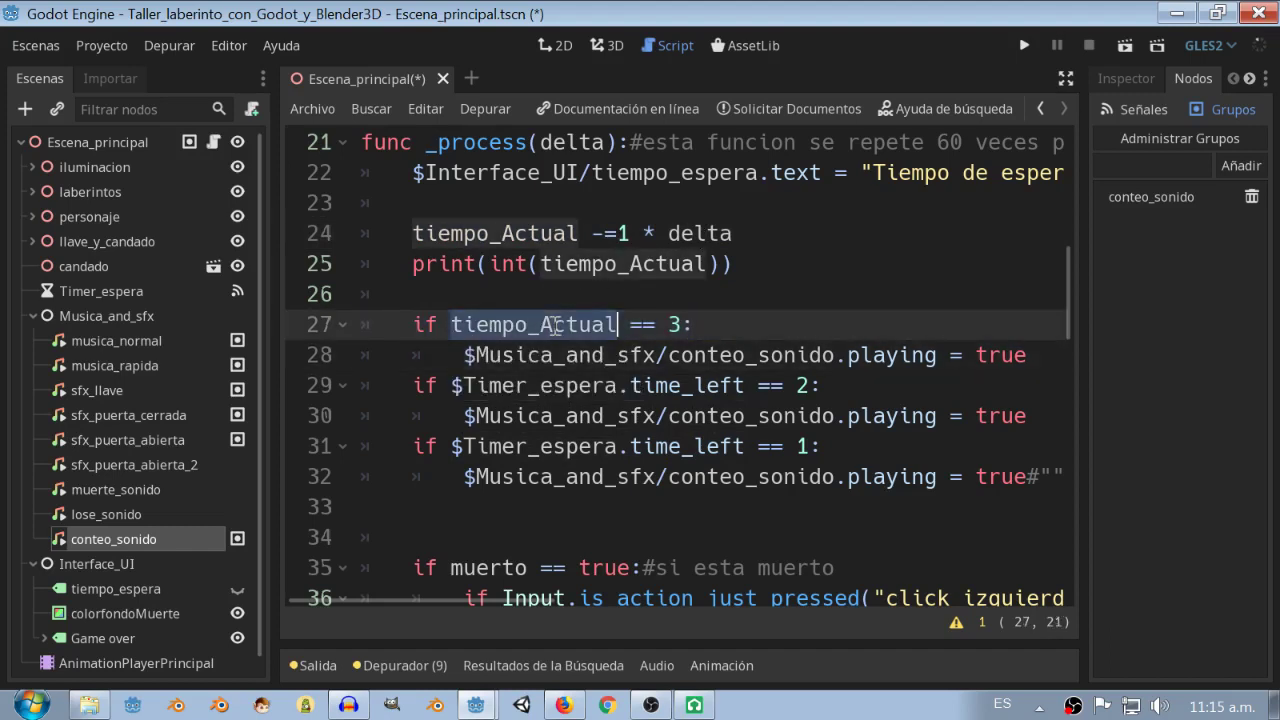
drag(745, 386, 451, 386)
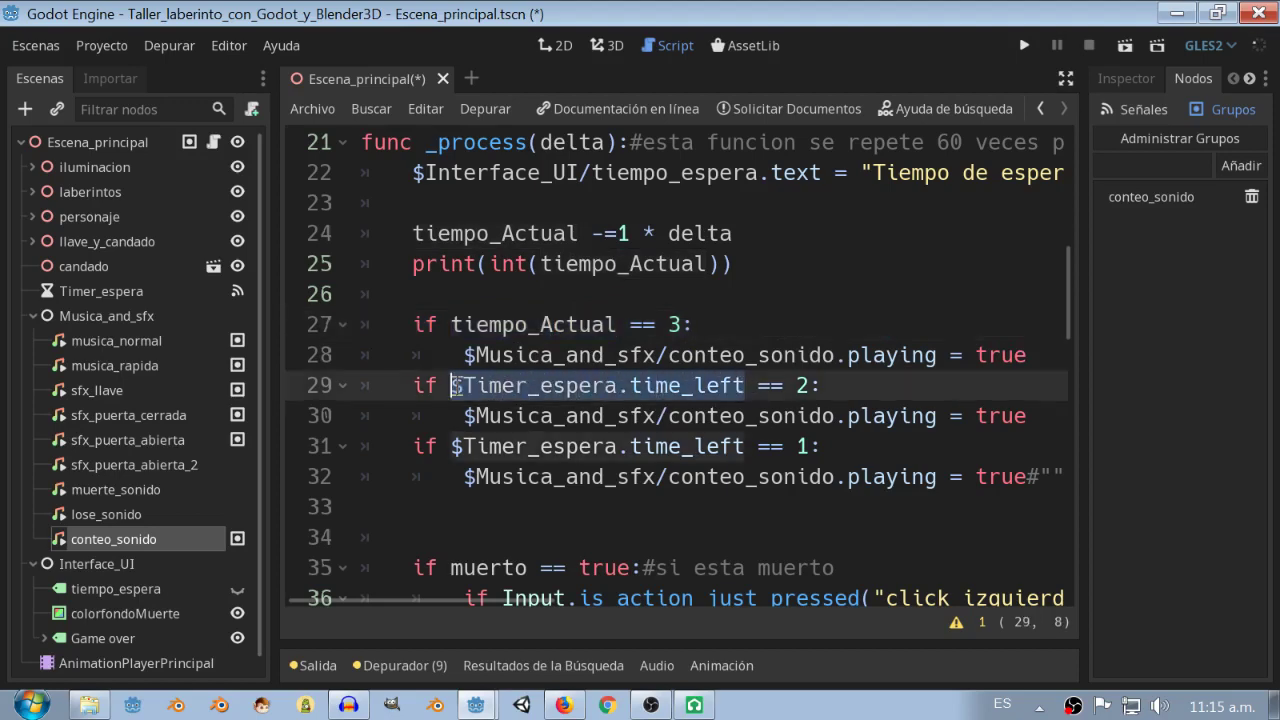
key(ctrl+v)
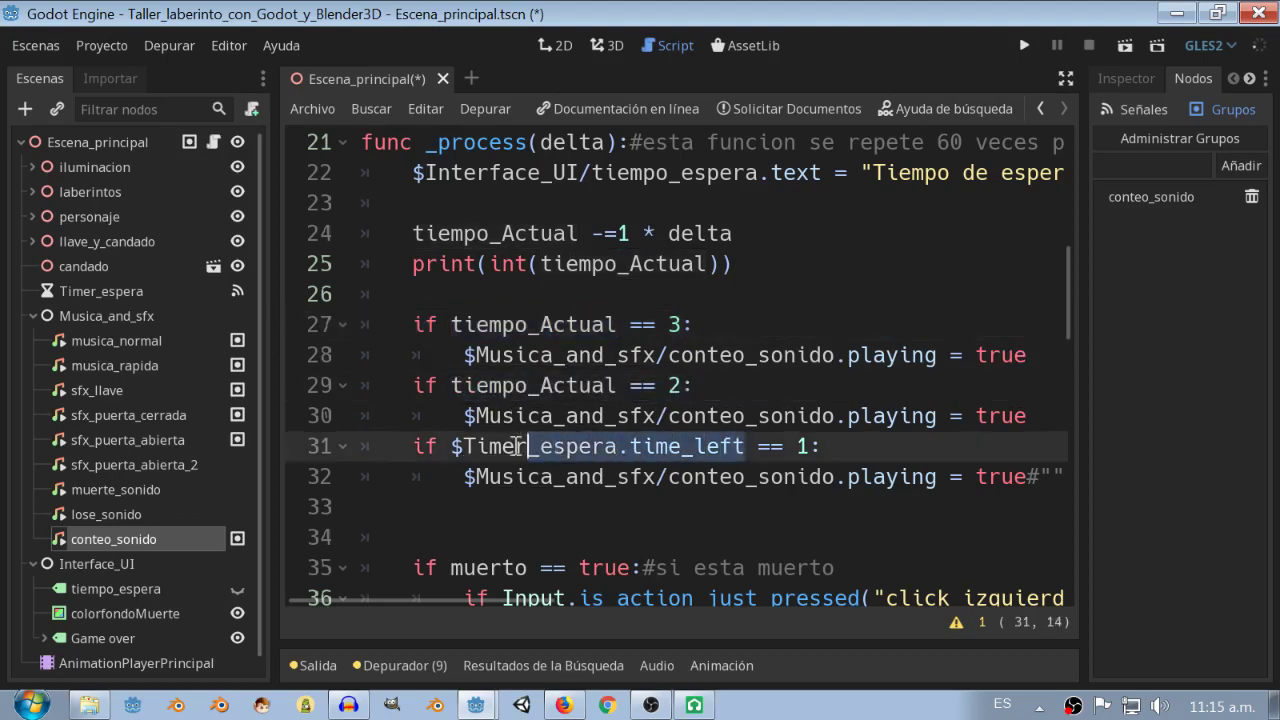
drag(745, 446, 452, 446)
key(ctrl+v)
Change tiempo_restante from 10 to 5 and show the output log.
scroll(632, 452, up, 2)
scroll(632, 455, up, 1)
scroll(620, 460, down, 1)
scroll(700, 490, up, 3)
scroll(718, 503, down, 4)
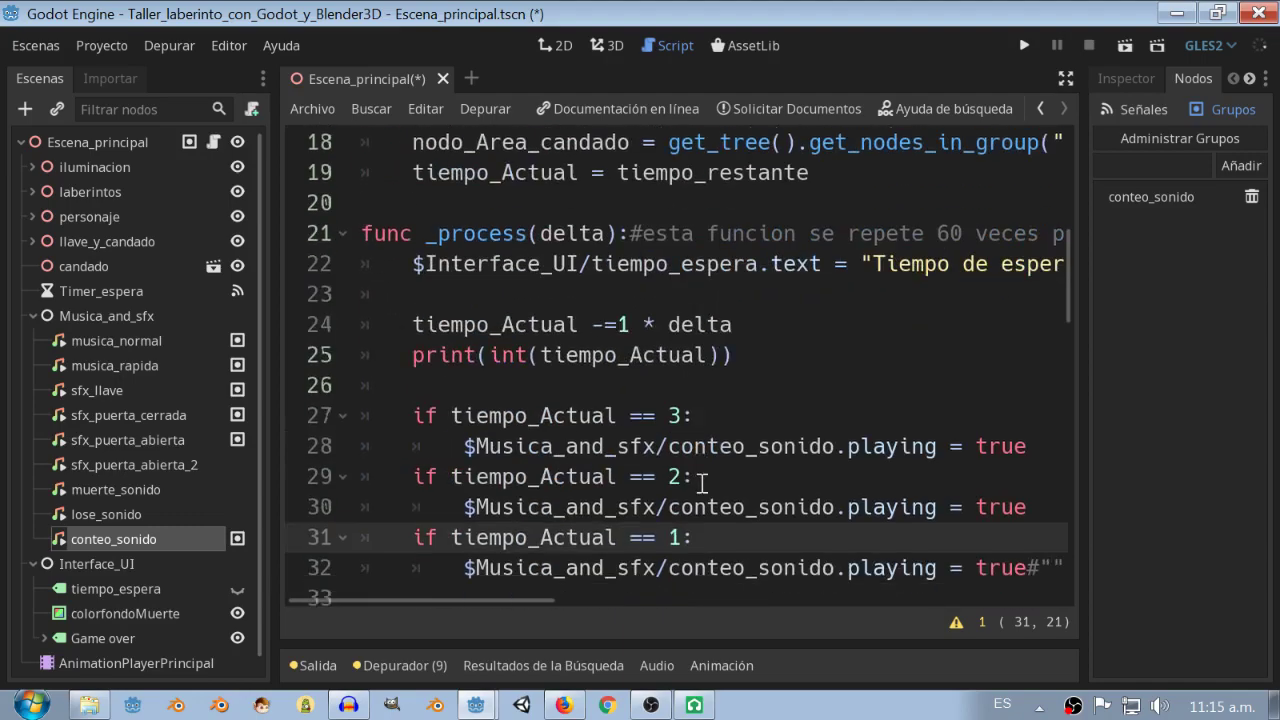
scroll(700, 485, down, 2)
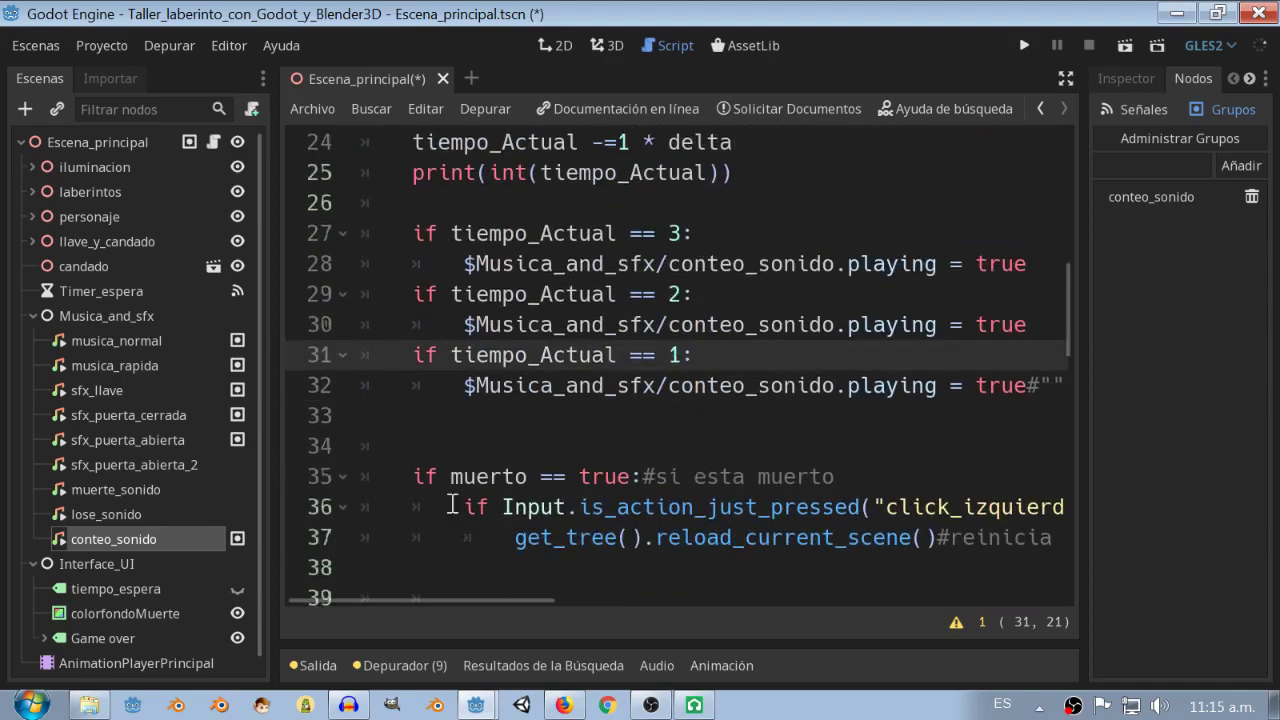
scroll(650, 385, up, 3)
scroll(662, 378, up, 3)
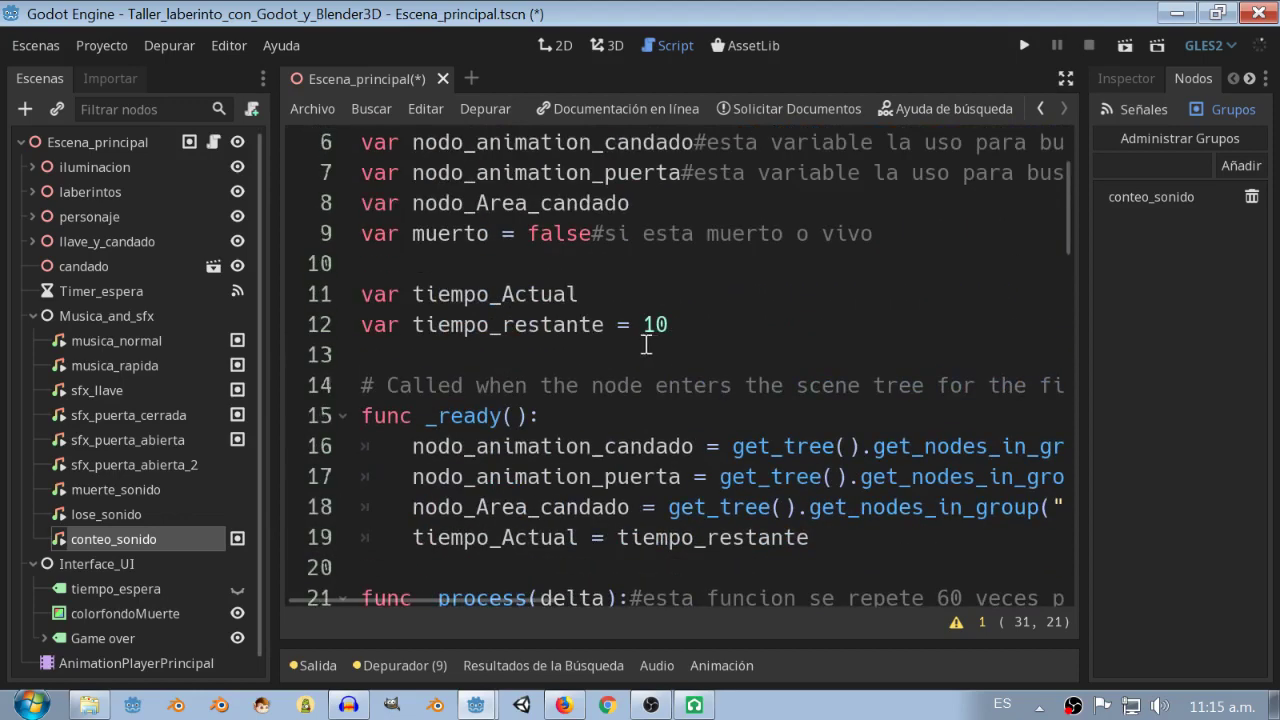
double_click(658, 324)
text(5)
click(318, 668)
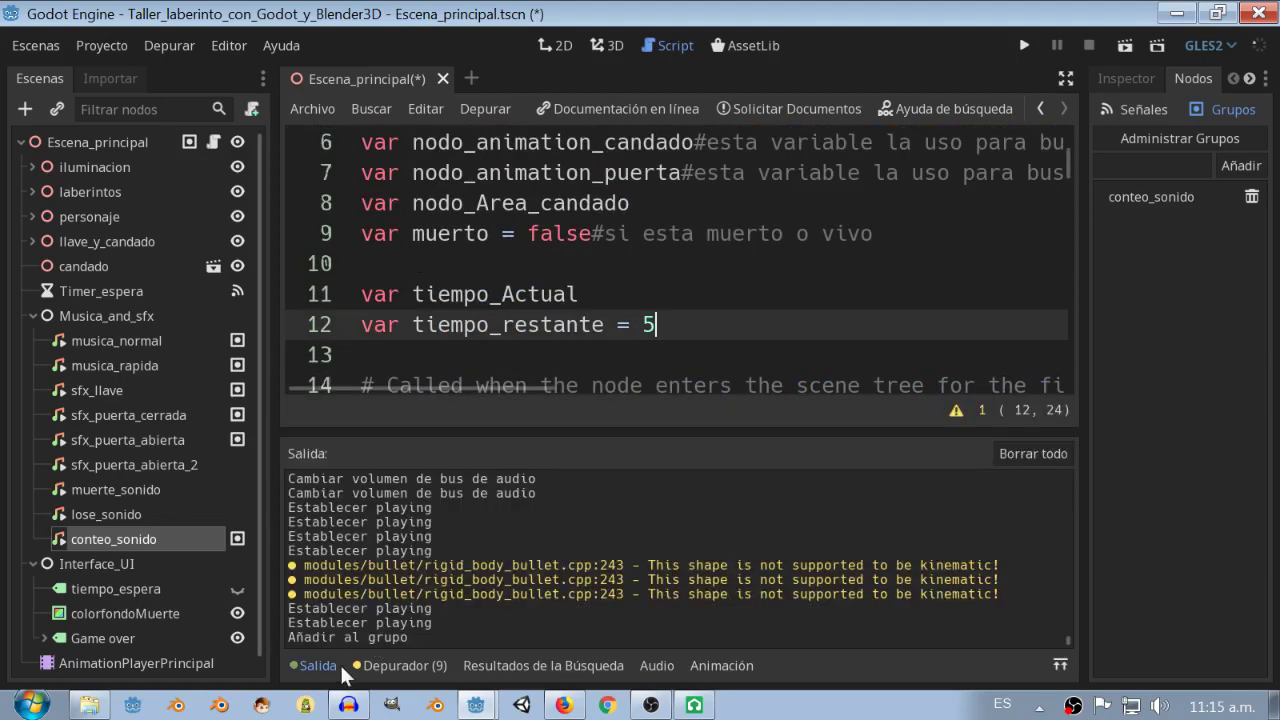
Run the maze game to watch the countdown from 4 to 0, then close its window.
click(1025, 40)
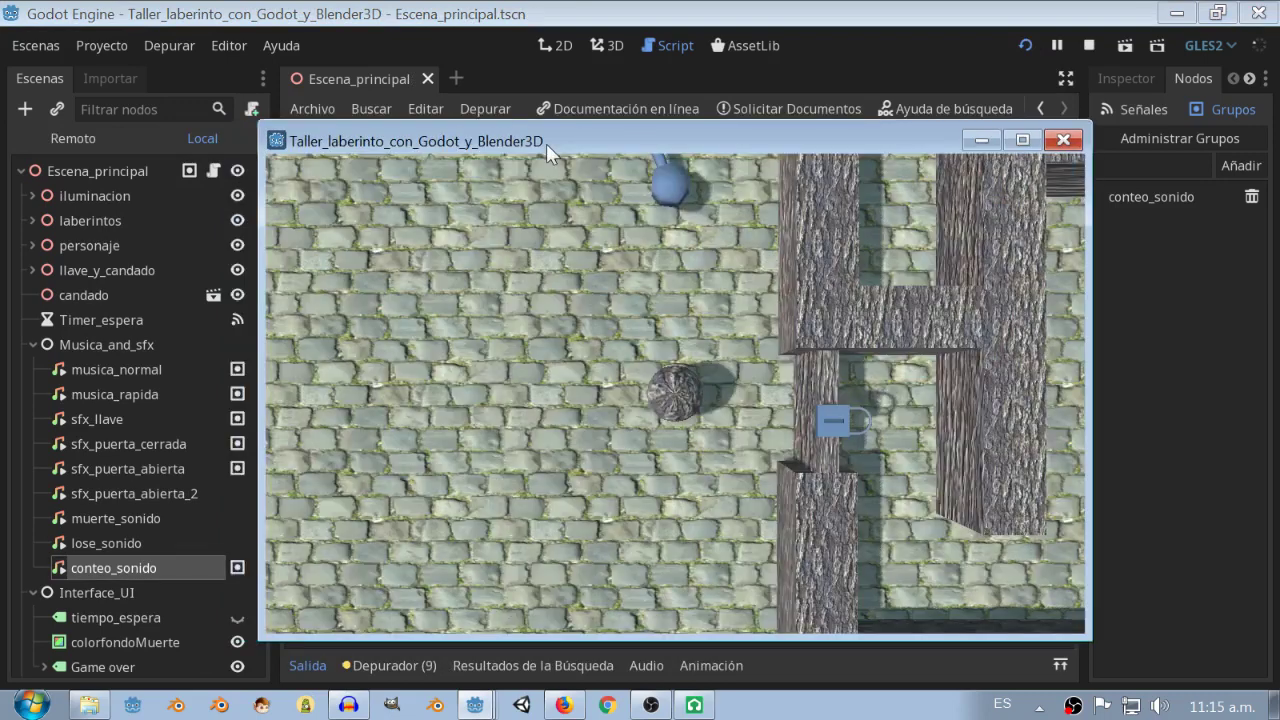
drag(546, 143, 713, 87)
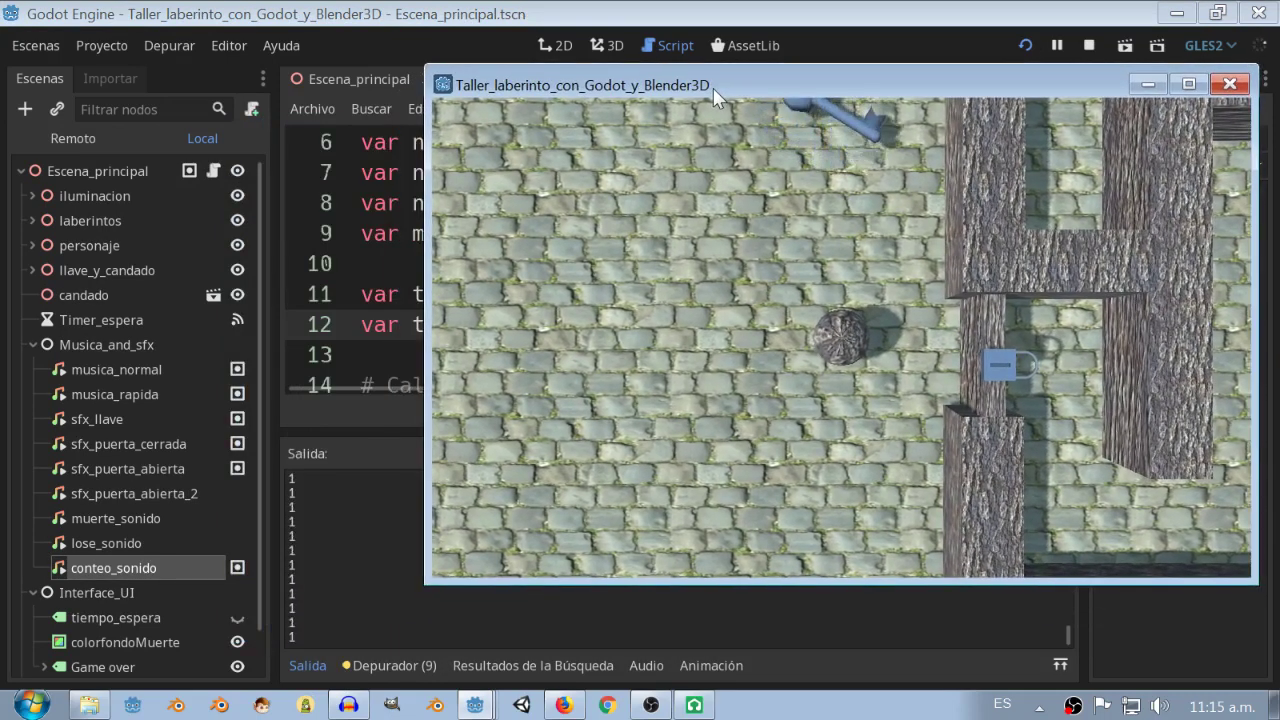
drag(713, 88, 657, 90)
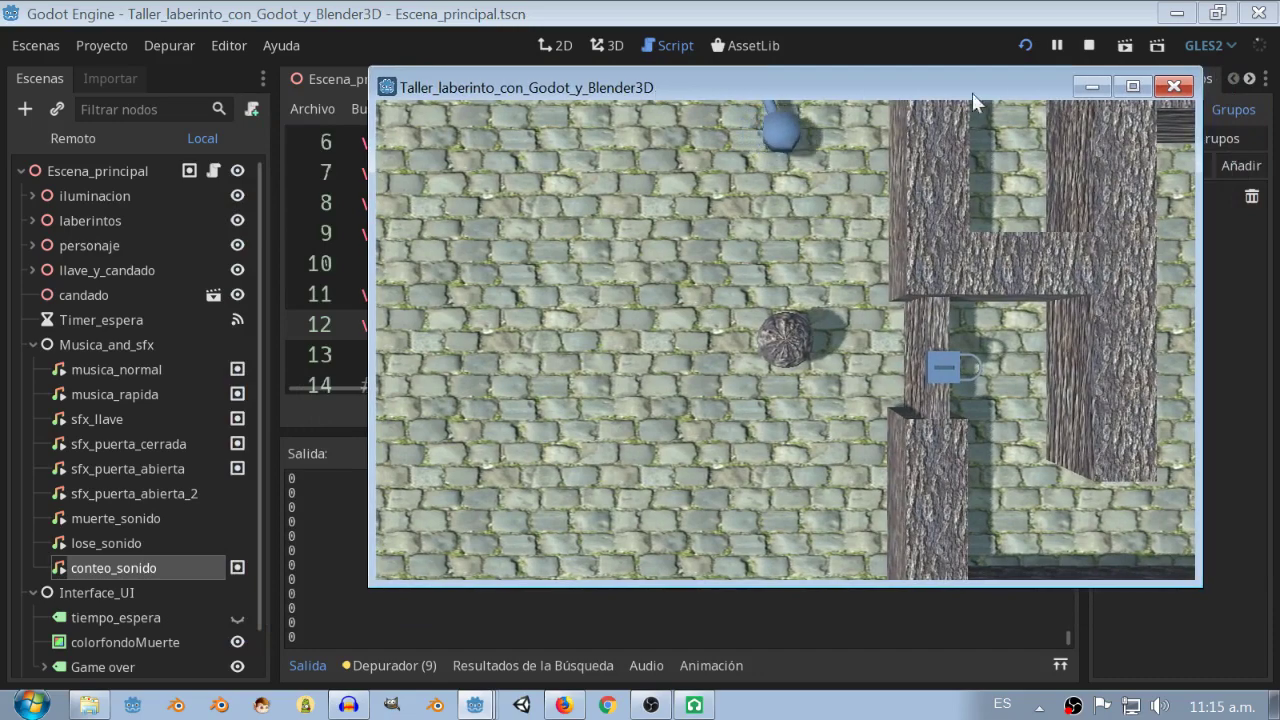
click(1165, 88)
click(111, 537)
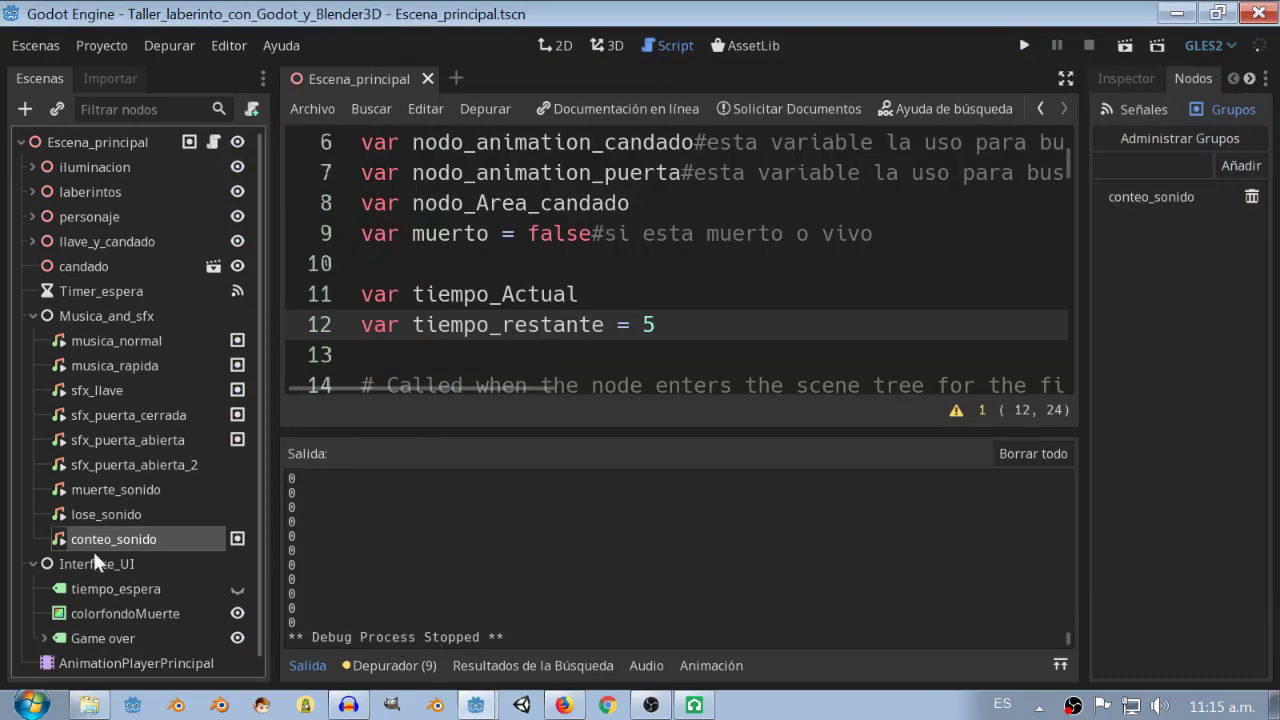
Delete the old conteo_sonido node.
click(1118, 80)
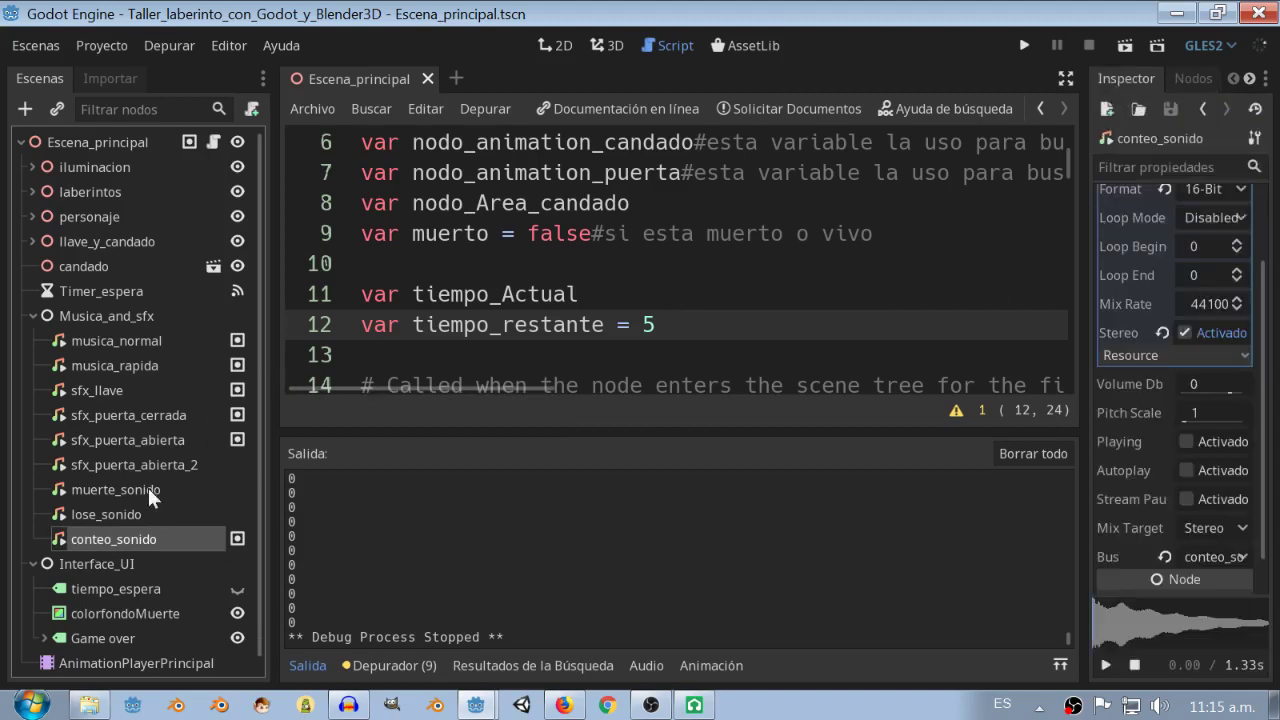
double_click(110, 540)
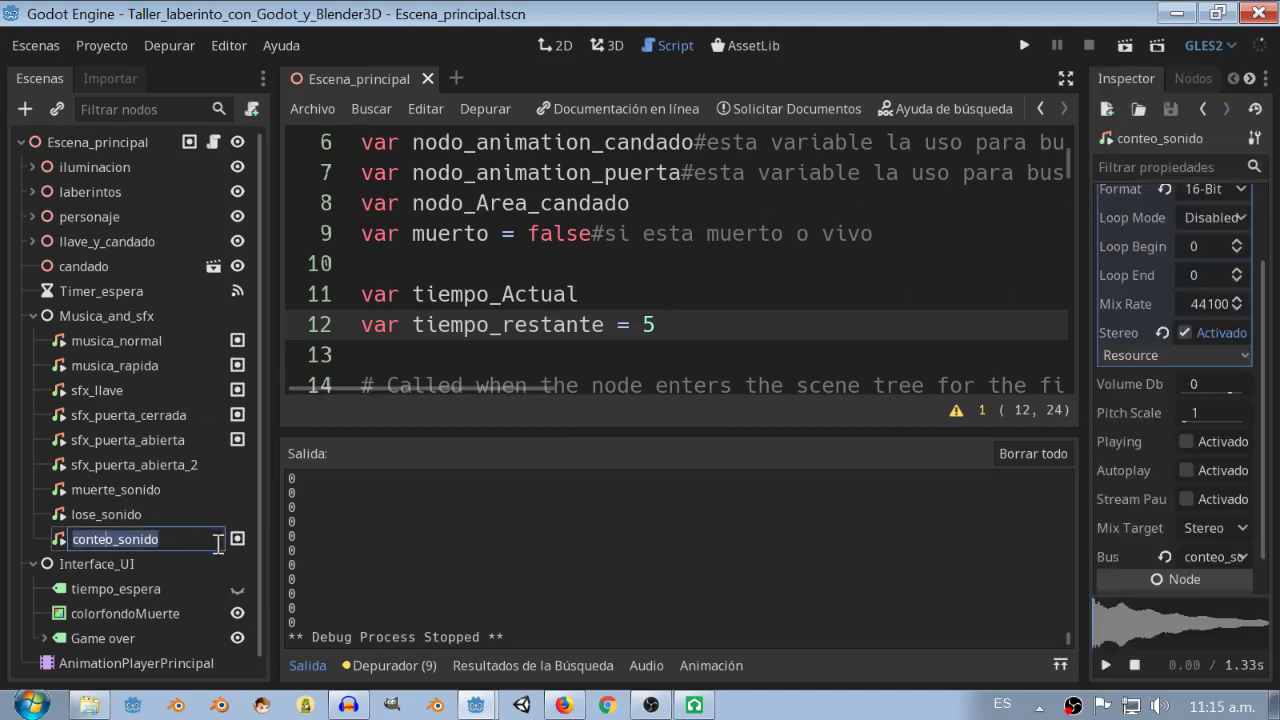
key(Escape)
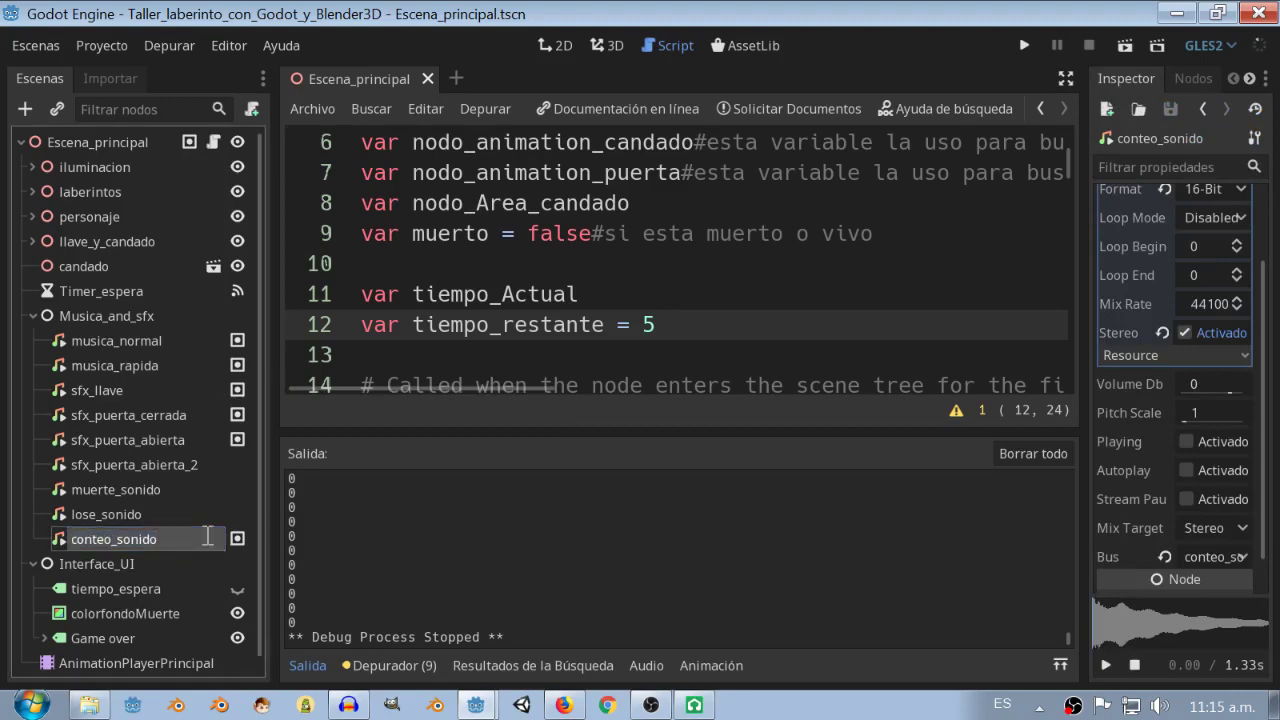
key(Delete)
click(586, 370)
Add an AudioStreamPlayer named conteo_sonido under Musica_and_sfx and start loading its stream.
click(126, 315)
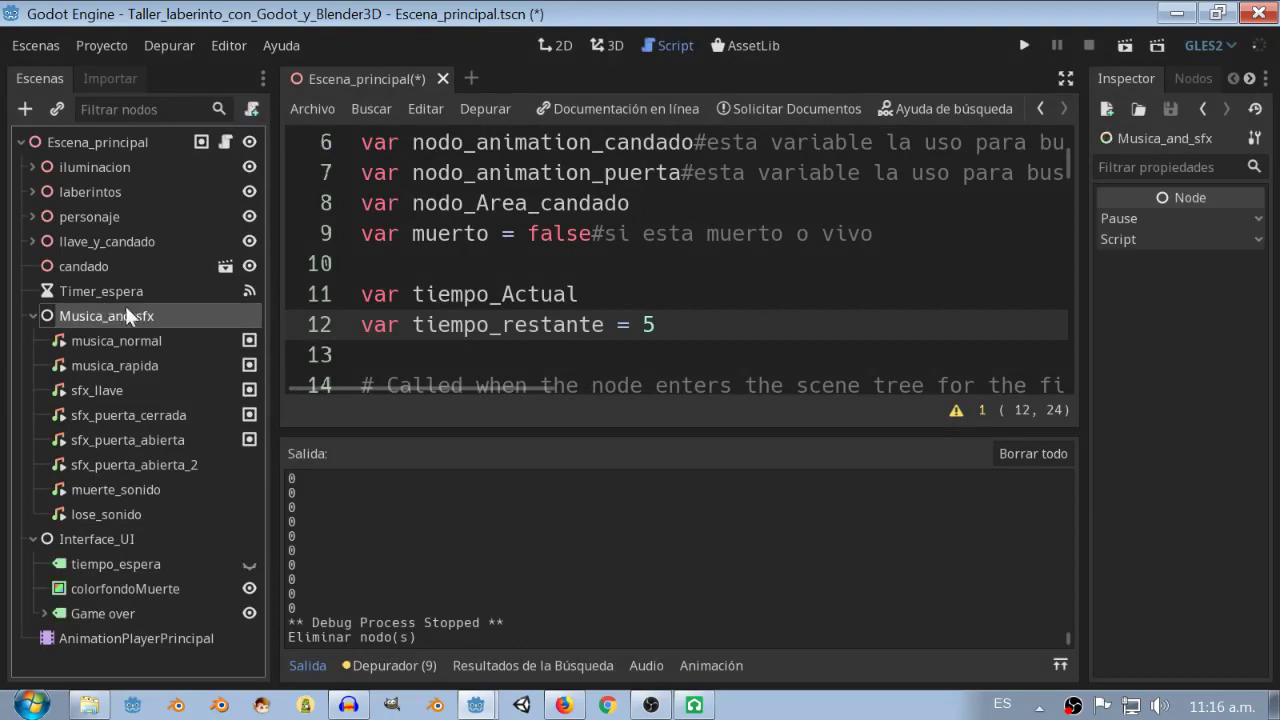
click(25, 108)
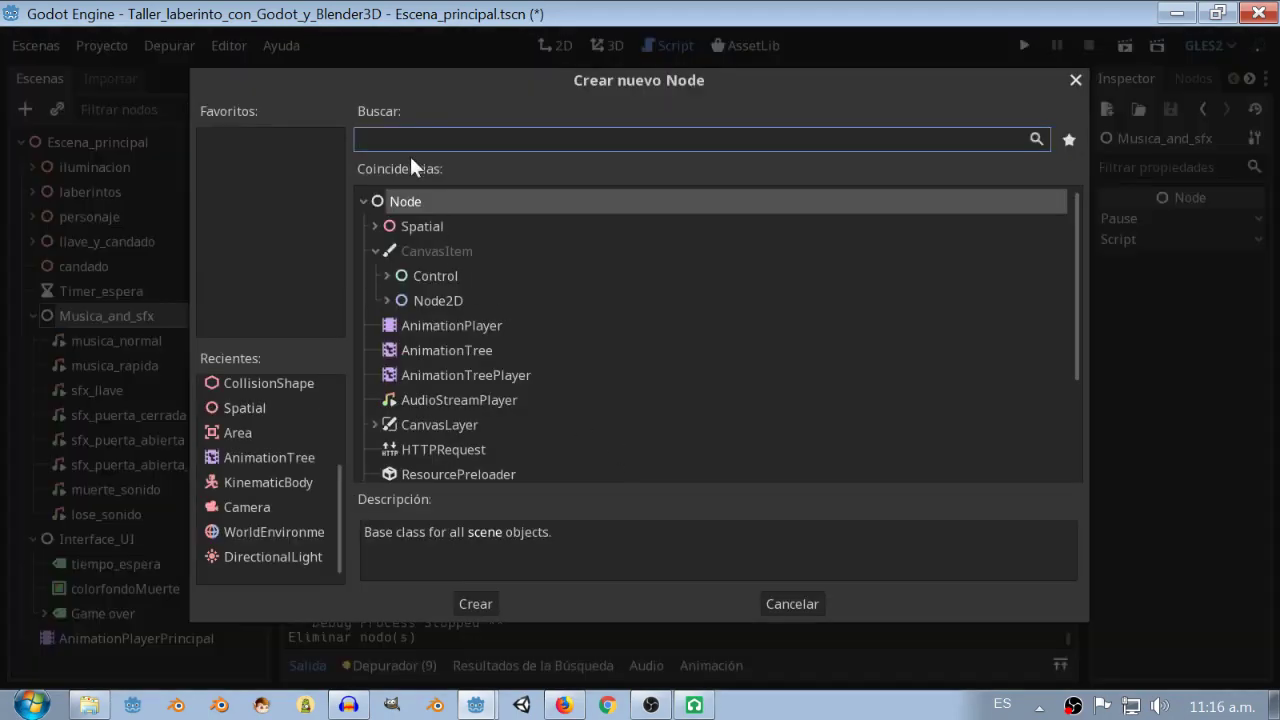
text(au)
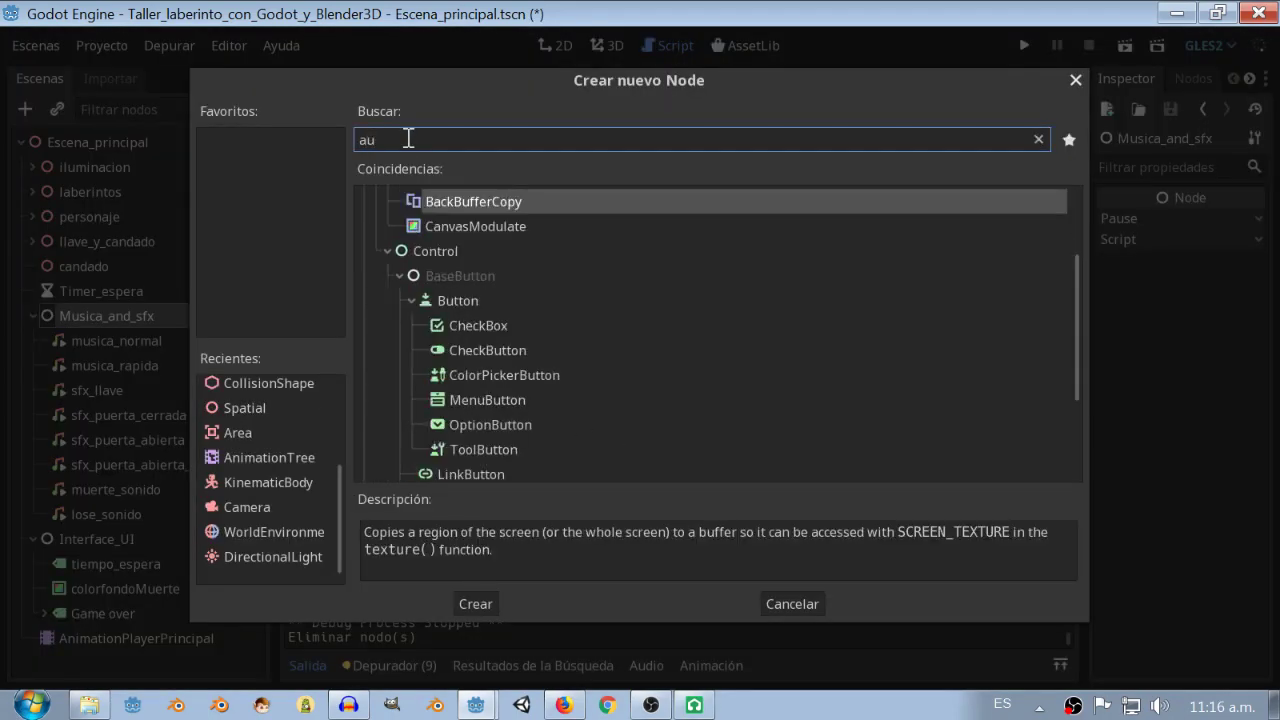
key(BackSpace)
key(BackSpace)
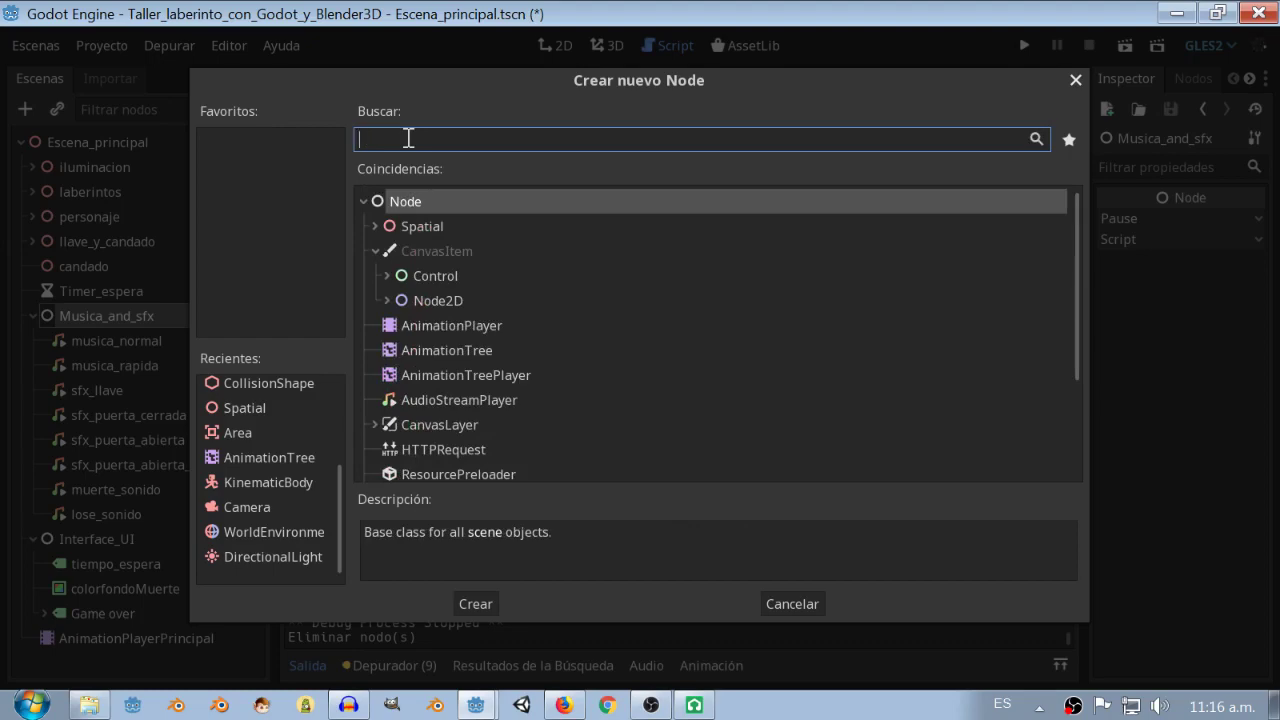
text(au)
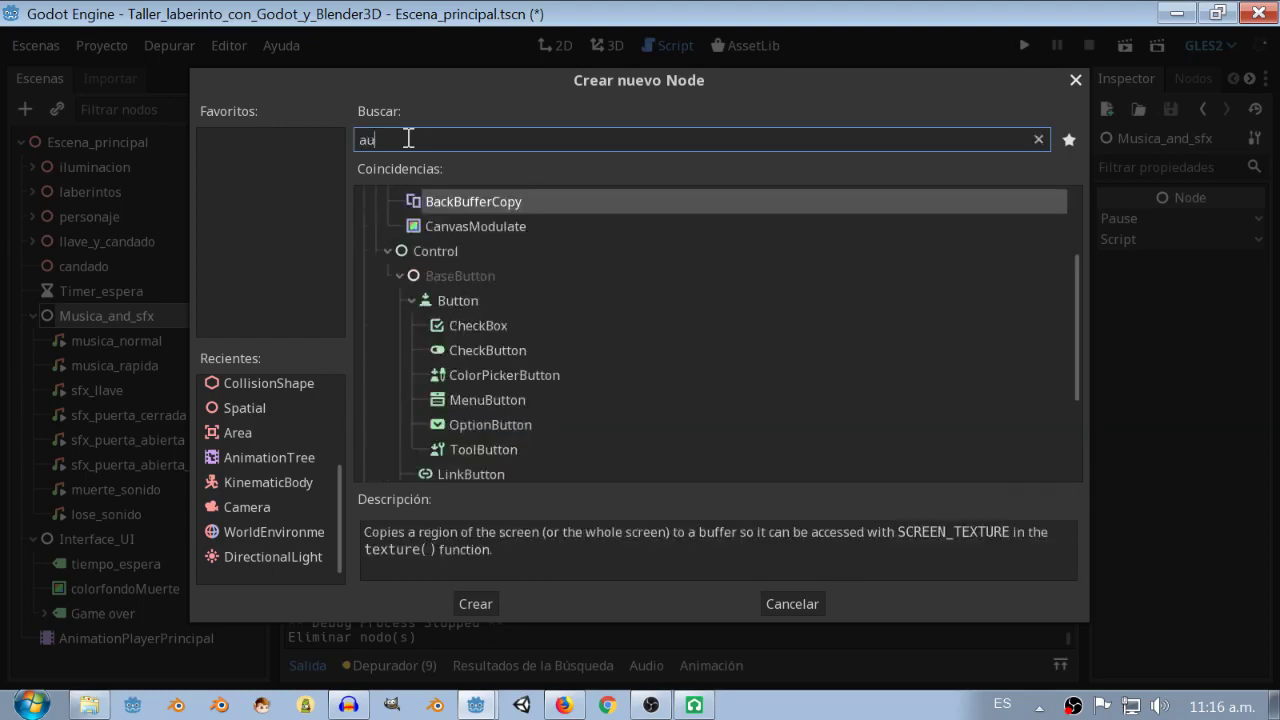
text(d)
double_click(485, 222)
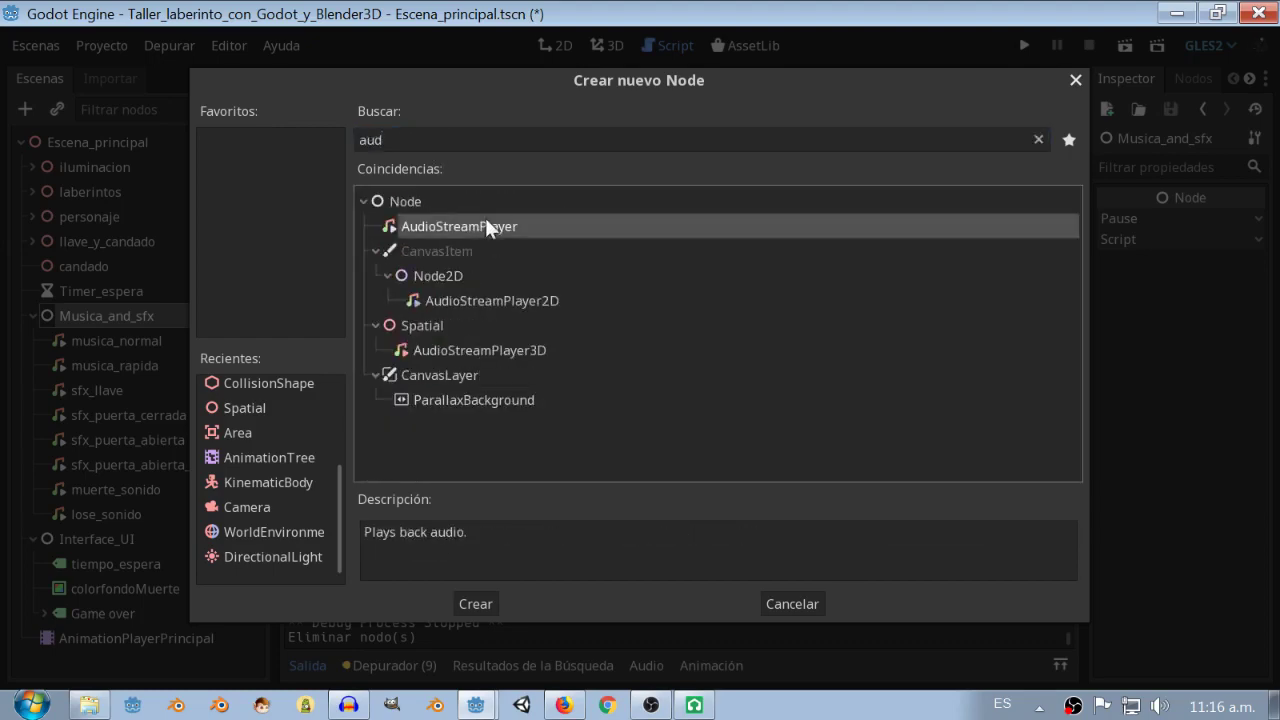
double_click(177, 542)
text(conteo_sonido)
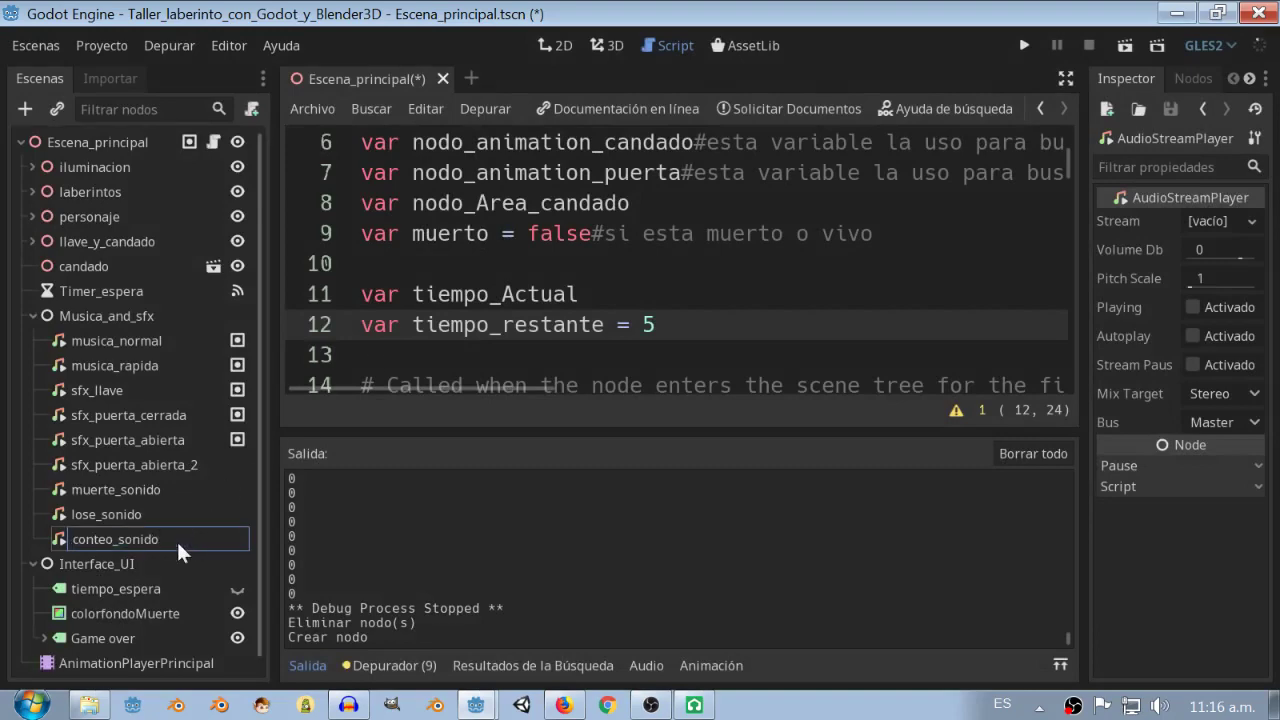
key(Return)
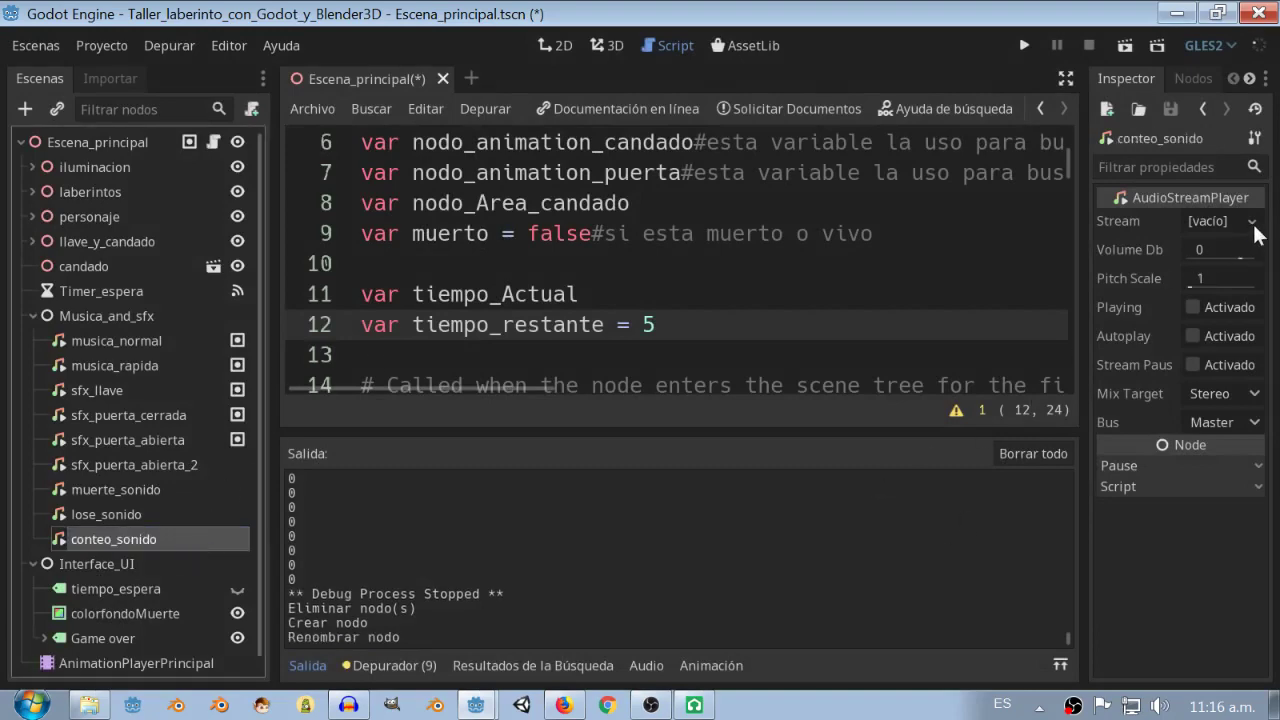
click(1251, 221)
click(1089, 373)
Load Conteo_sonido.wav as the stream and route the player to the conteo_sonido bus.
double_click(892, 220)
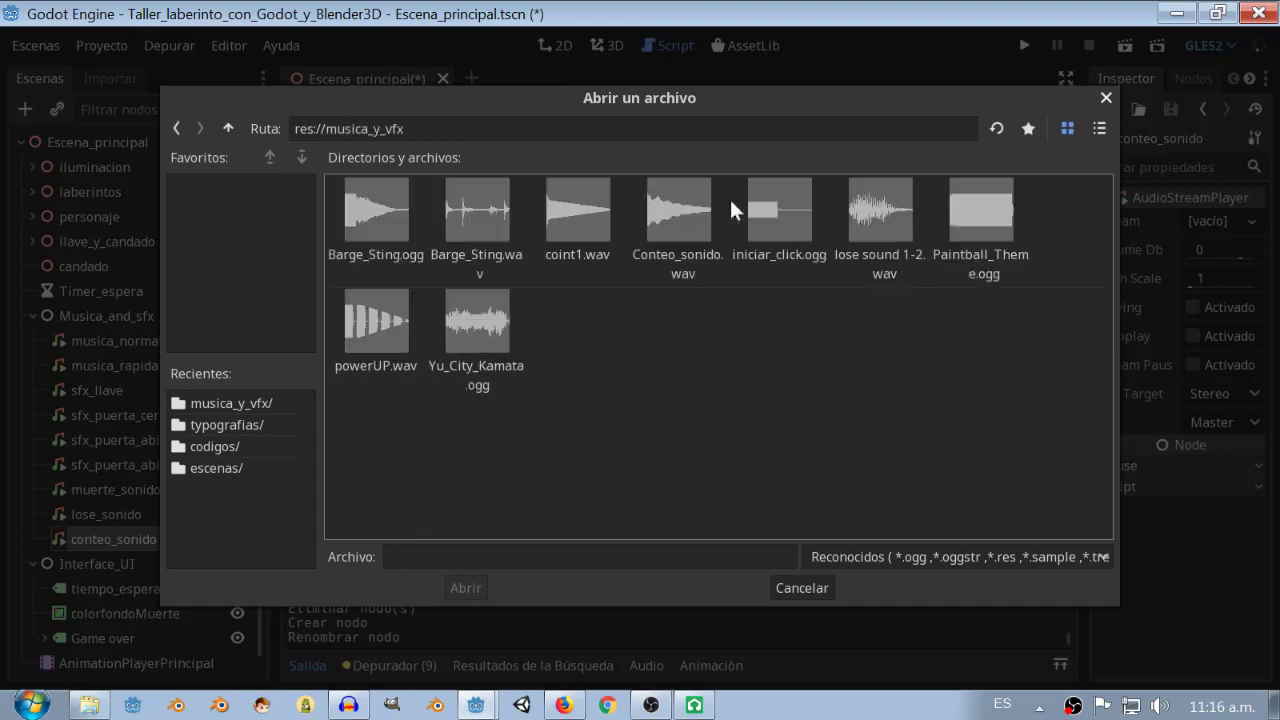
click(681, 201)
click(462, 588)
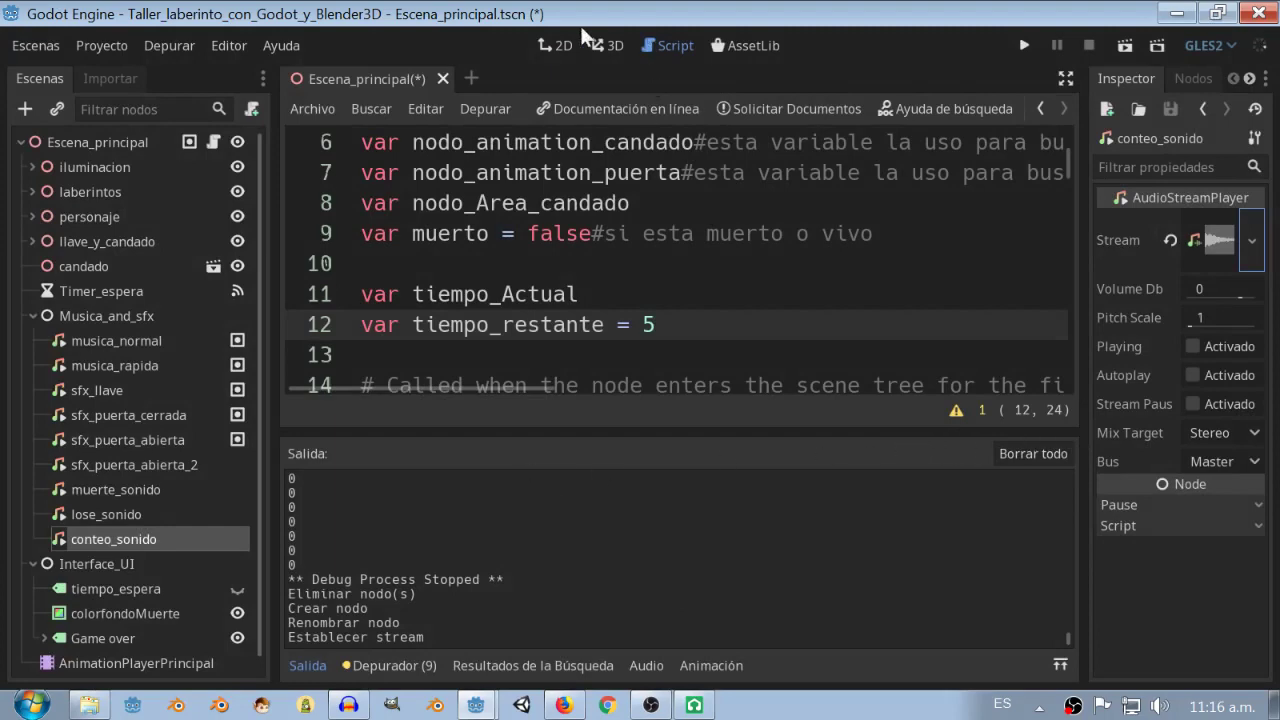
click(607, 46)
drag(1085, 310, 710, 305)
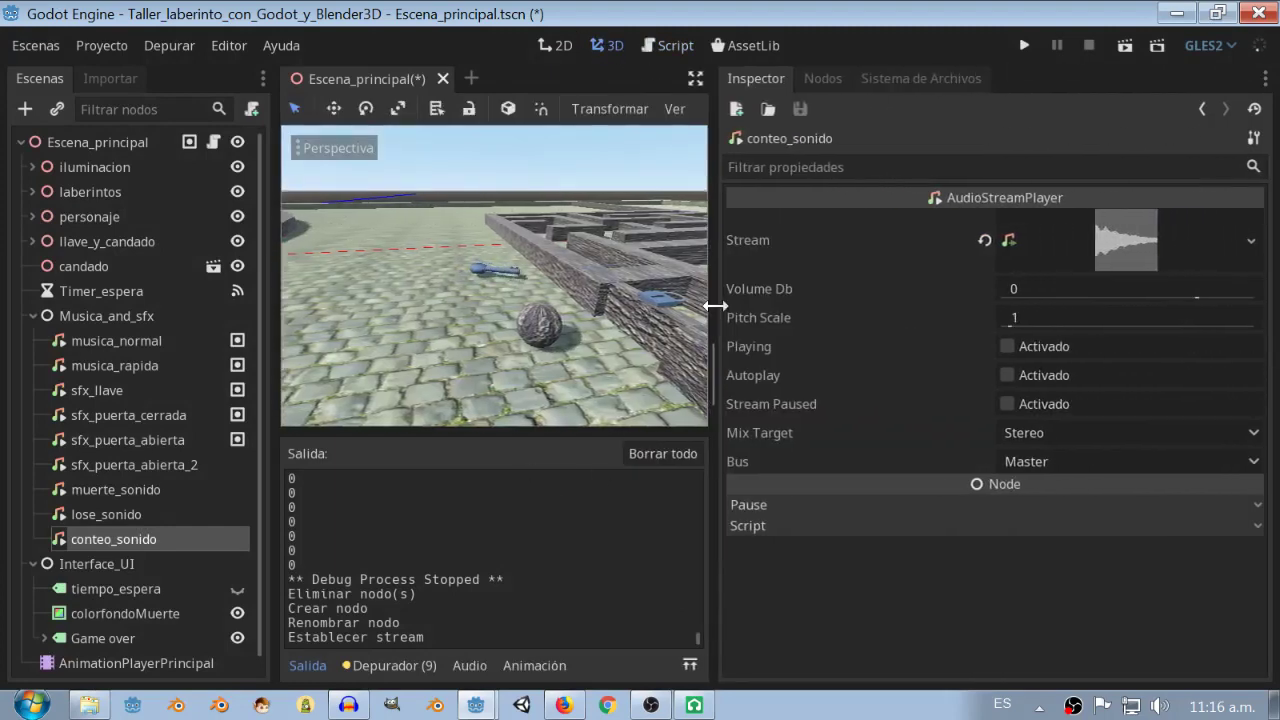
click(1031, 461)
click(1065, 683)
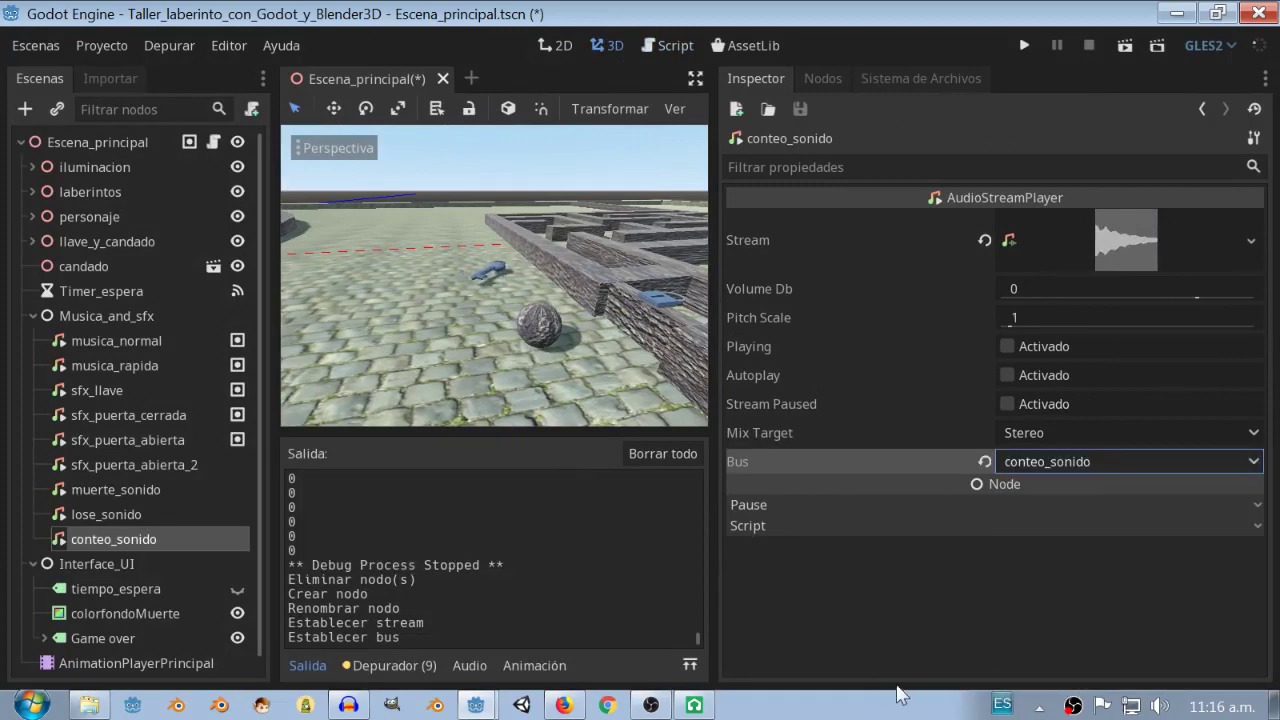
Preview the countdown sound three times while watching the audio bus mixer.
click(469, 665)
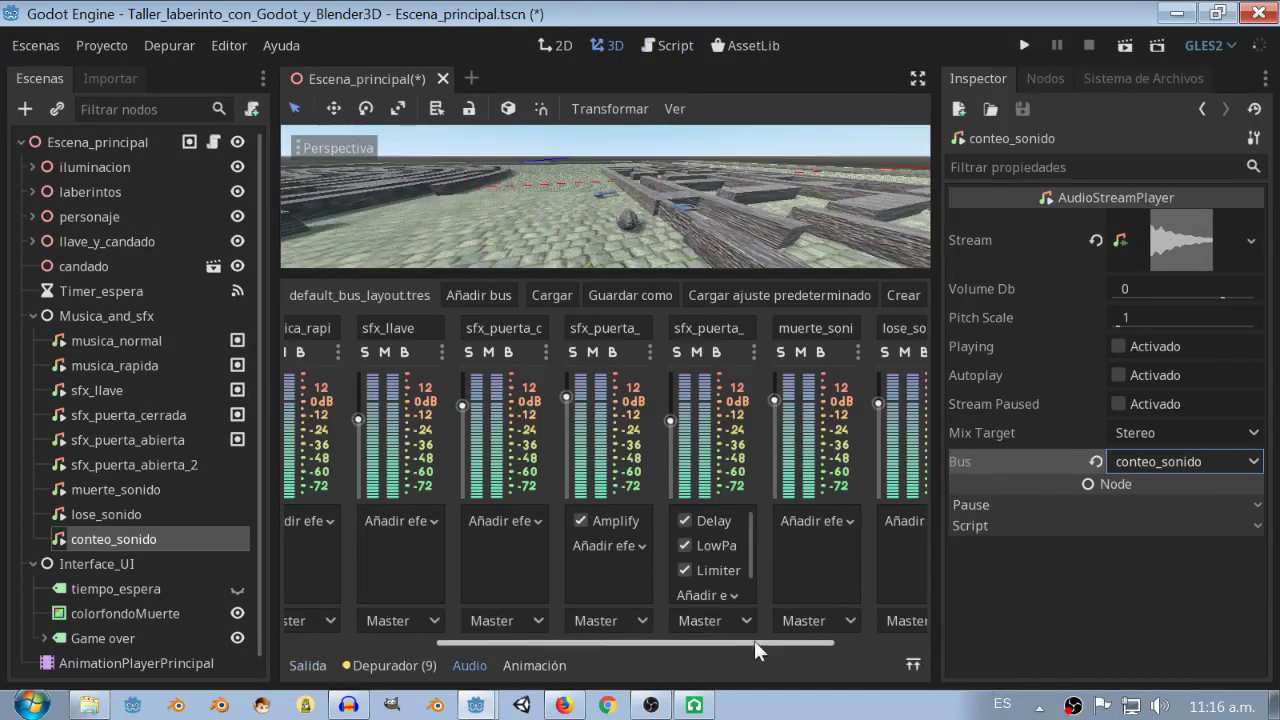
drag(755, 643, 875, 645)
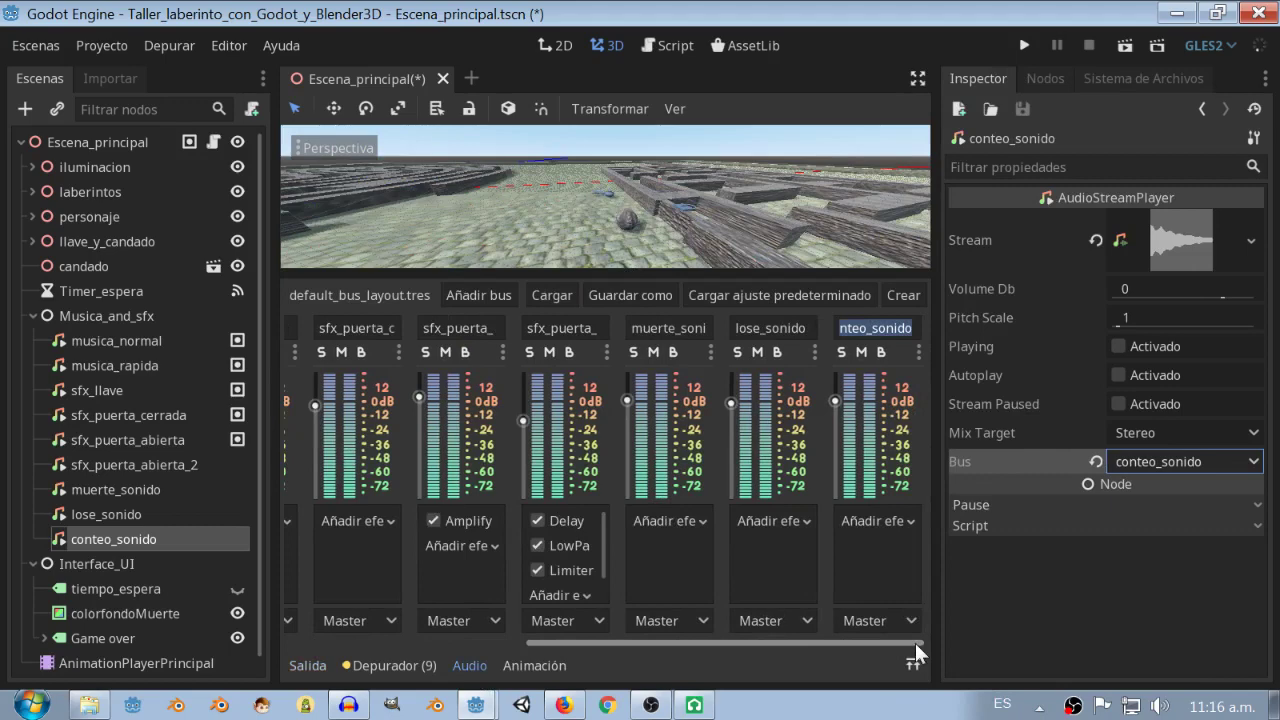
click(1121, 345)
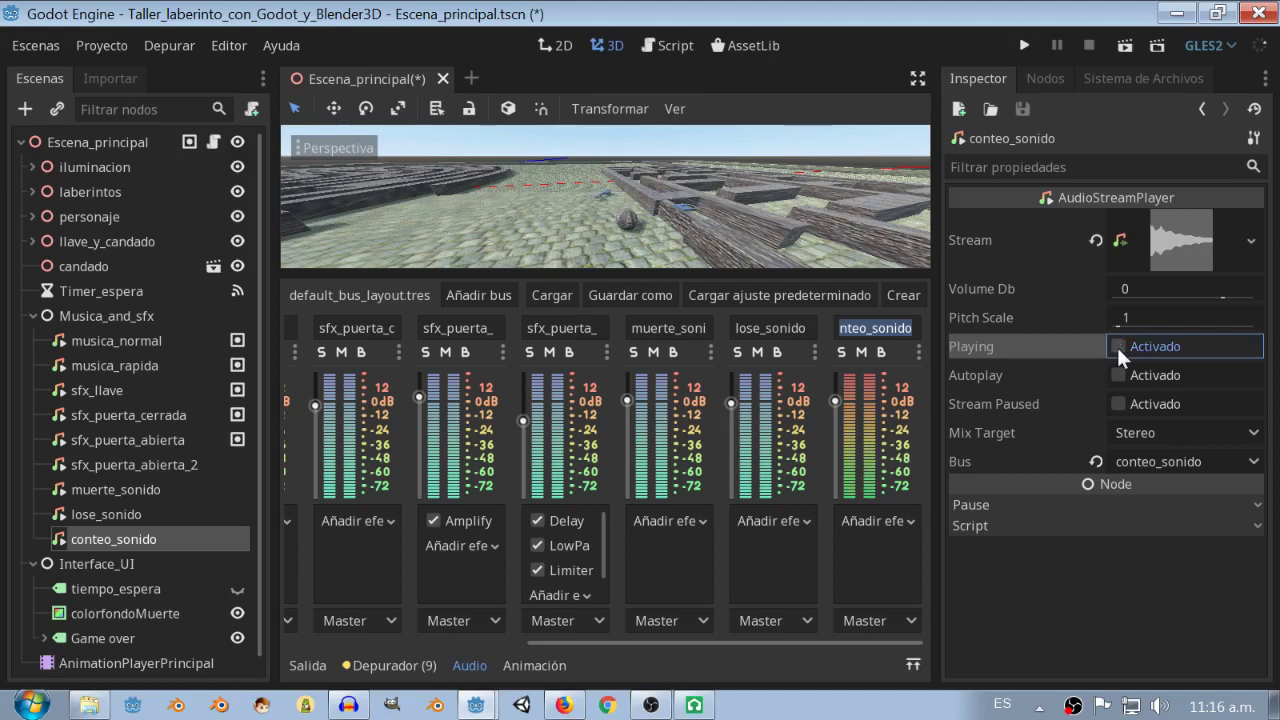
click(1117, 347)
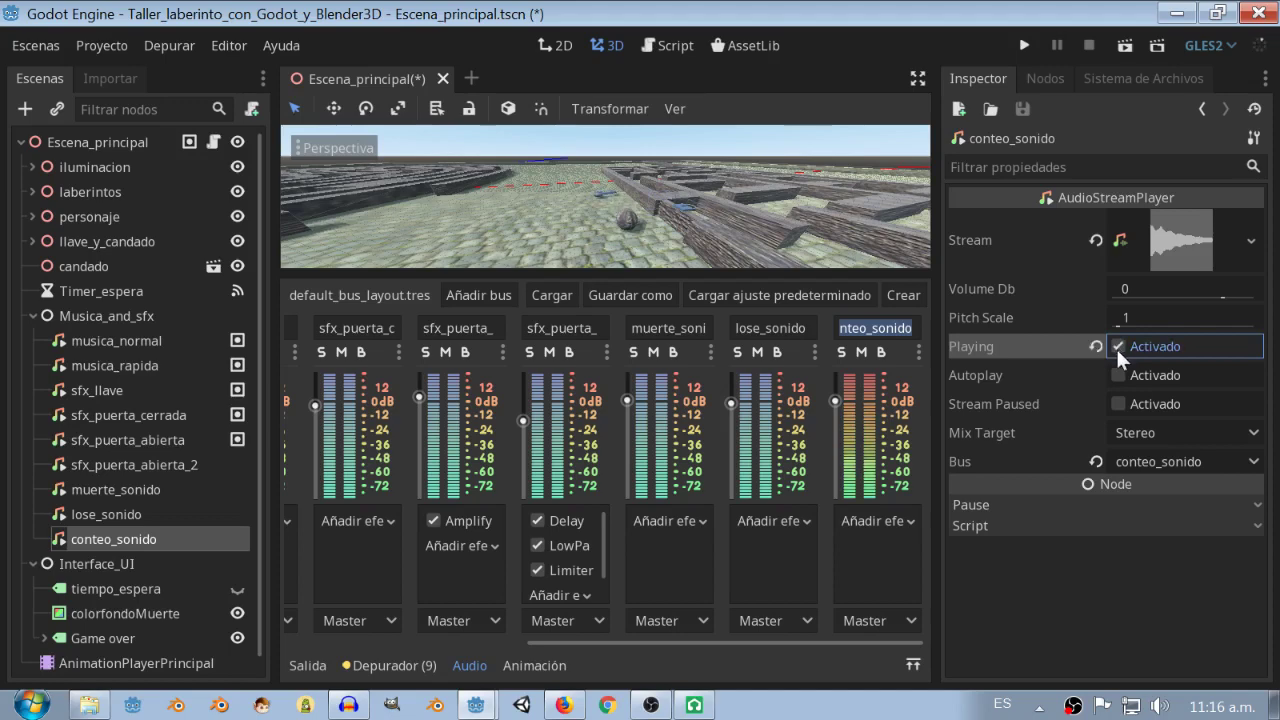
click(1116, 348)
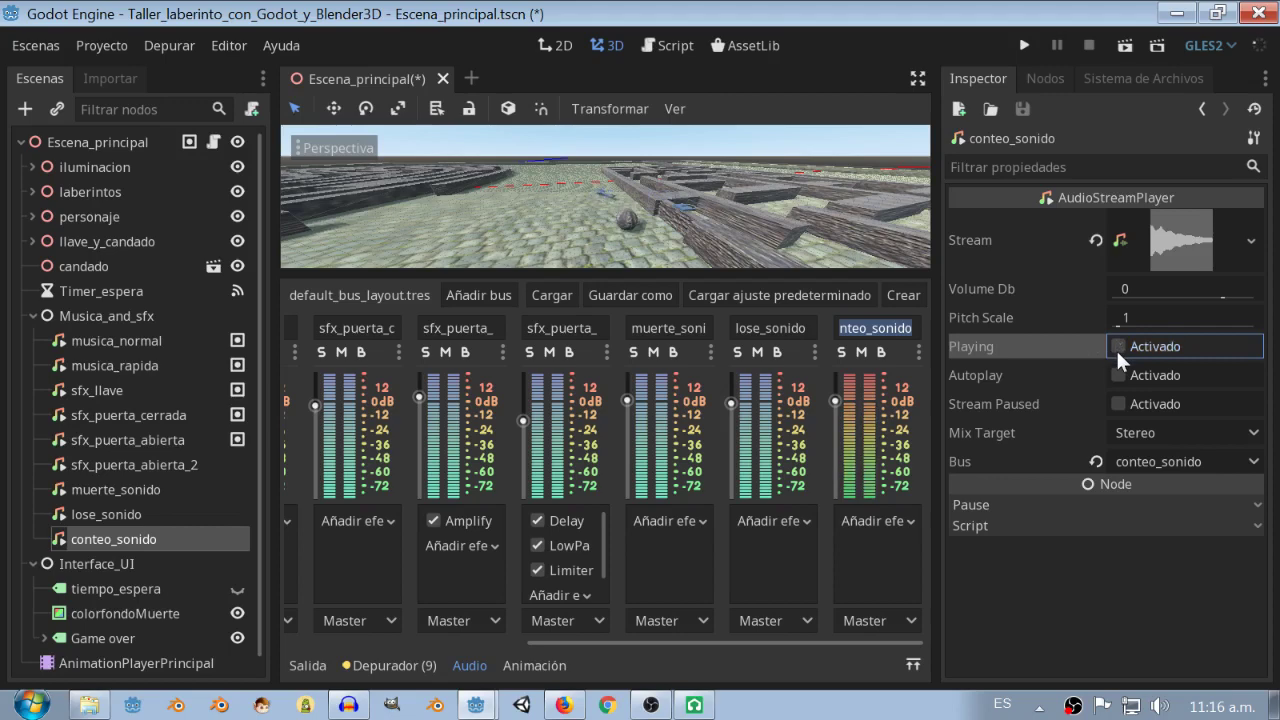
click(685, 44)
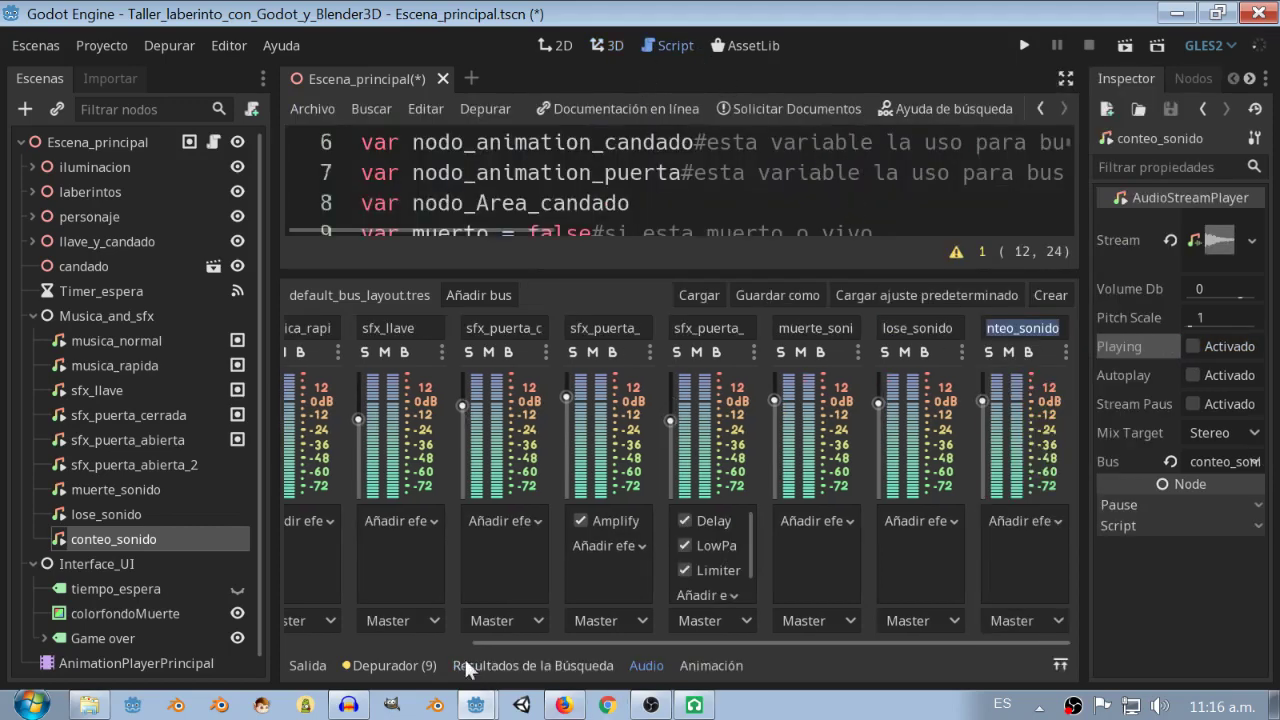
Check the playing calls on lines 28 and 30 and toggle conteo_sonido's Playing property.
click(645, 667)
scroll(725, 484, down, 2)
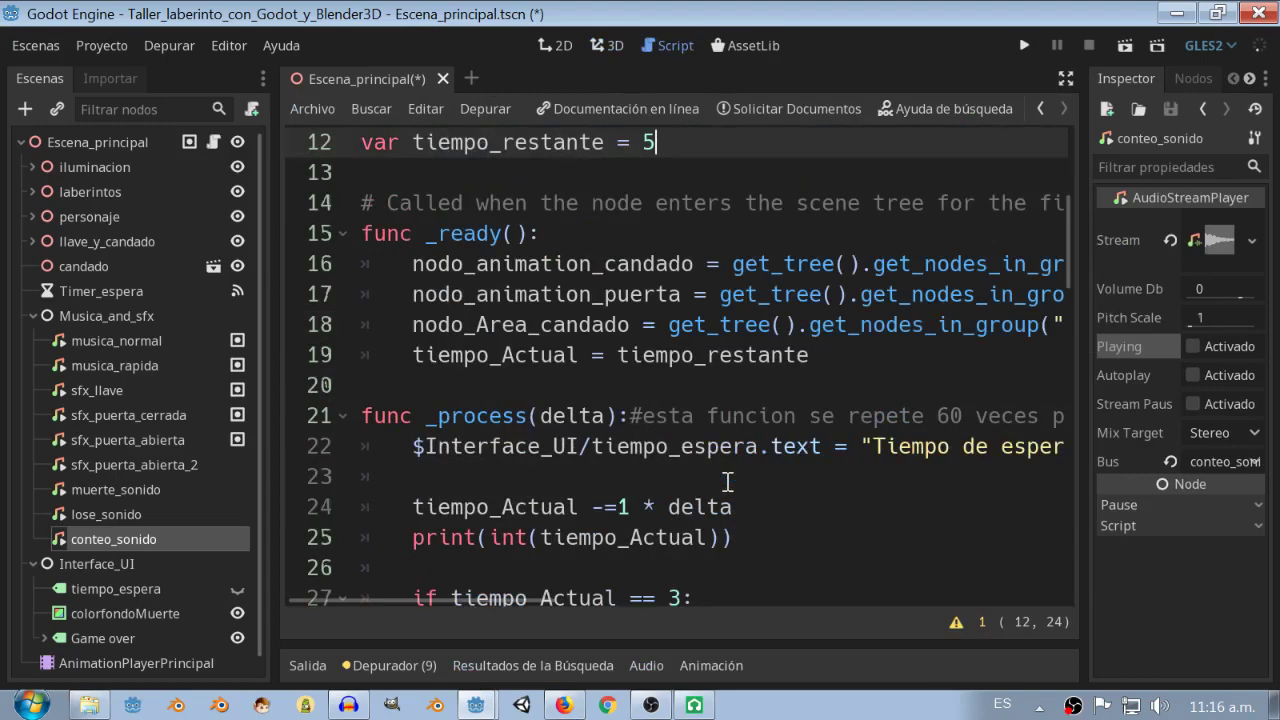
scroll(727, 482, down, 2)
double_click(905, 445)
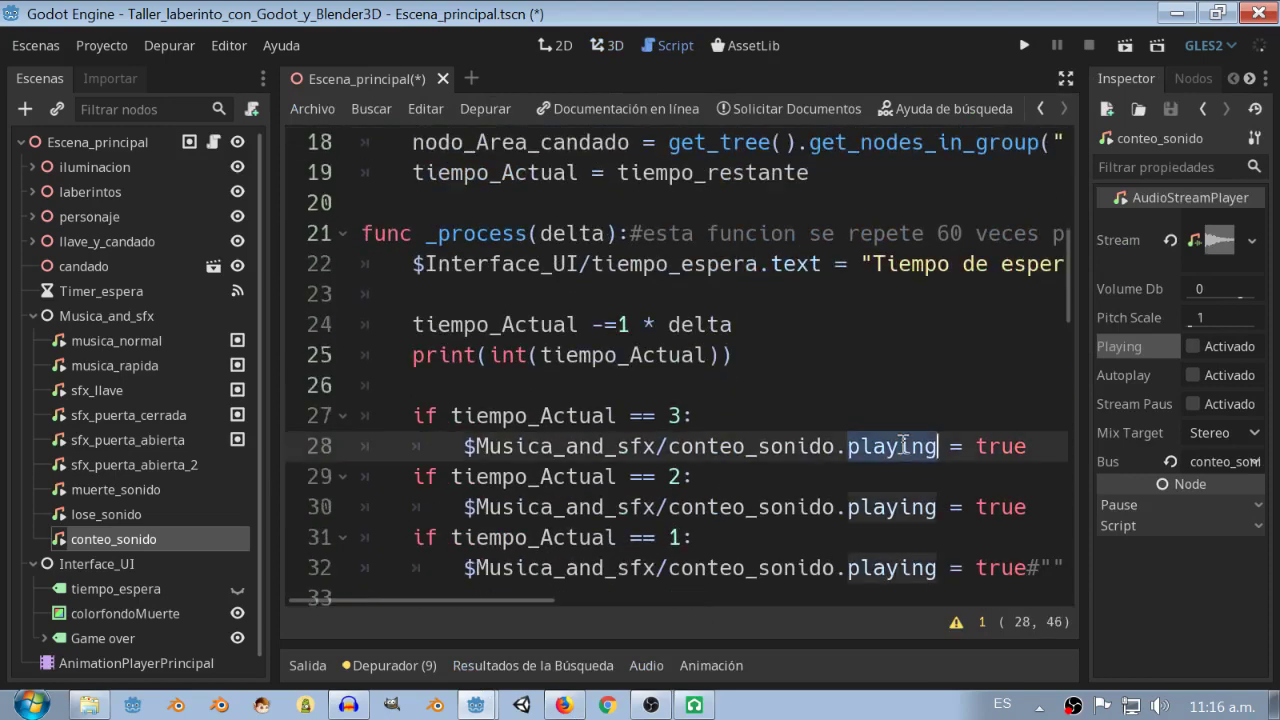
double_click(889, 505)
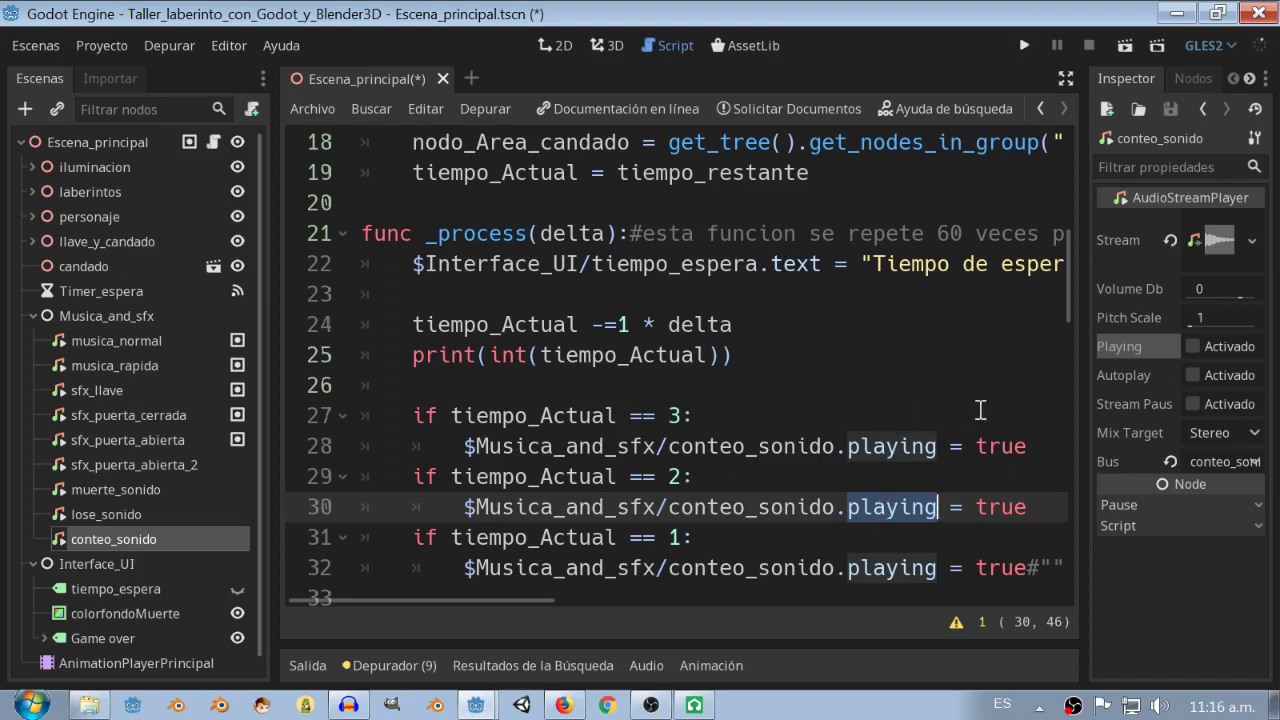
click(1193, 346)
click(1191, 343)
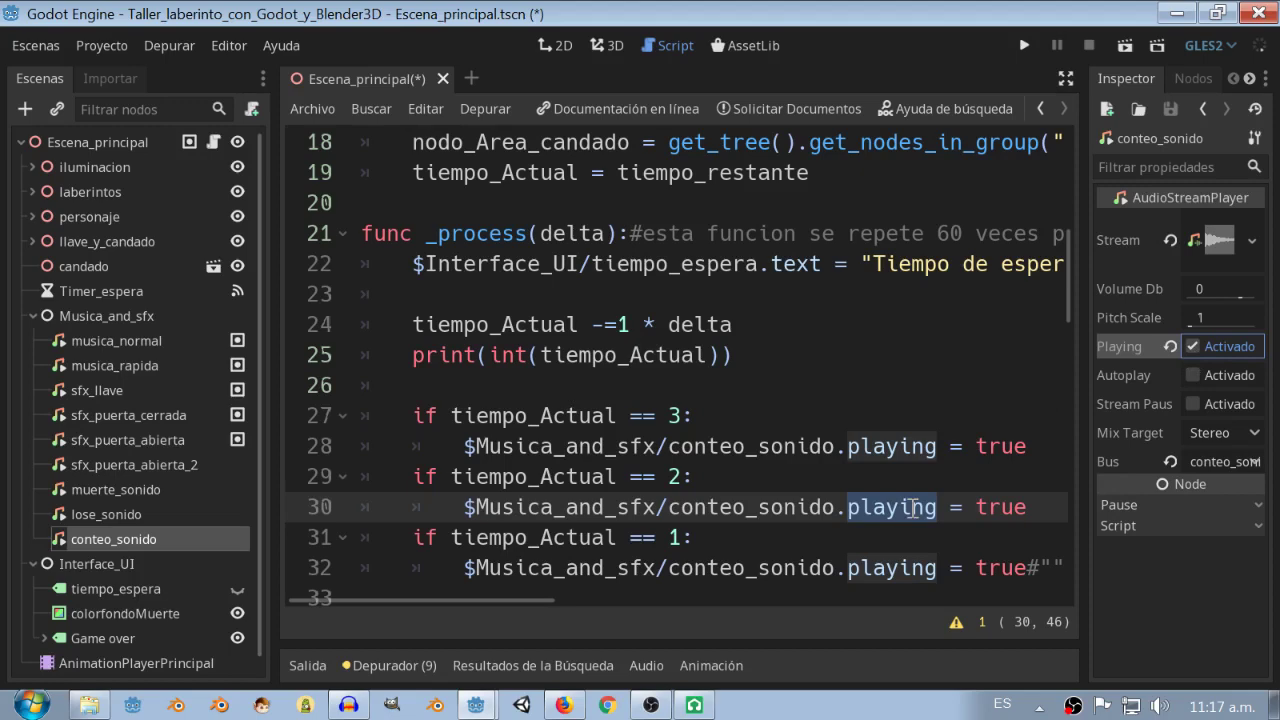
Review the tiempo_Actual decrement and print statement on lines 24 and 25.
scroll(912, 508, down, 2)
scroll(912, 508, up, 2)
scroll(557, 538, down, 3)
scroll(557, 538, up, 3)
scroll(553, 485, down, 1)
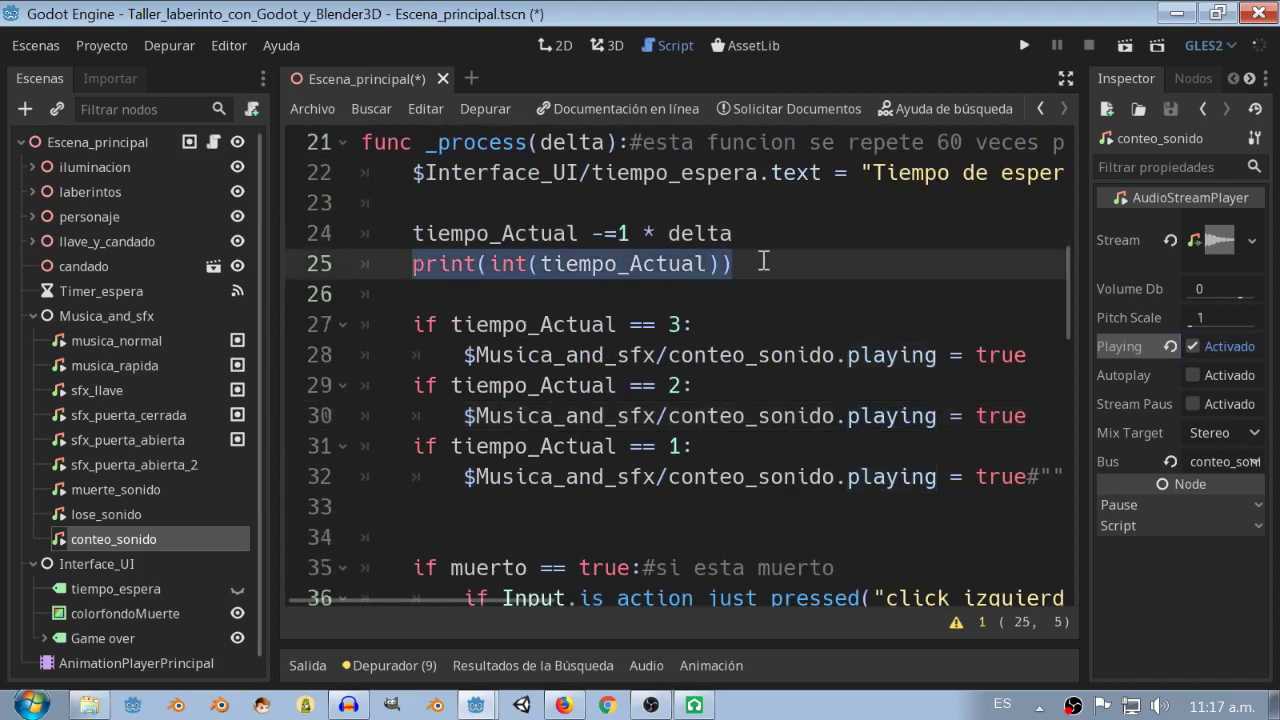
drag(735, 233, 410, 233)
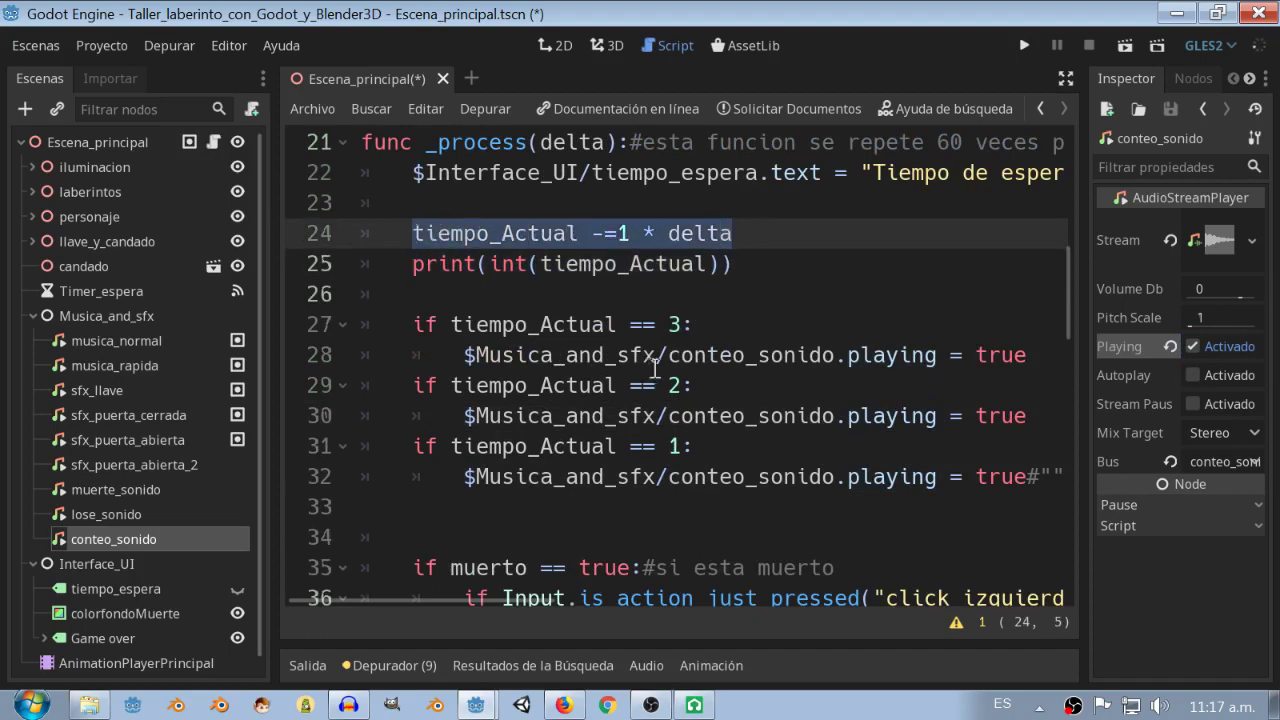
drag(740, 263, 394, 268)
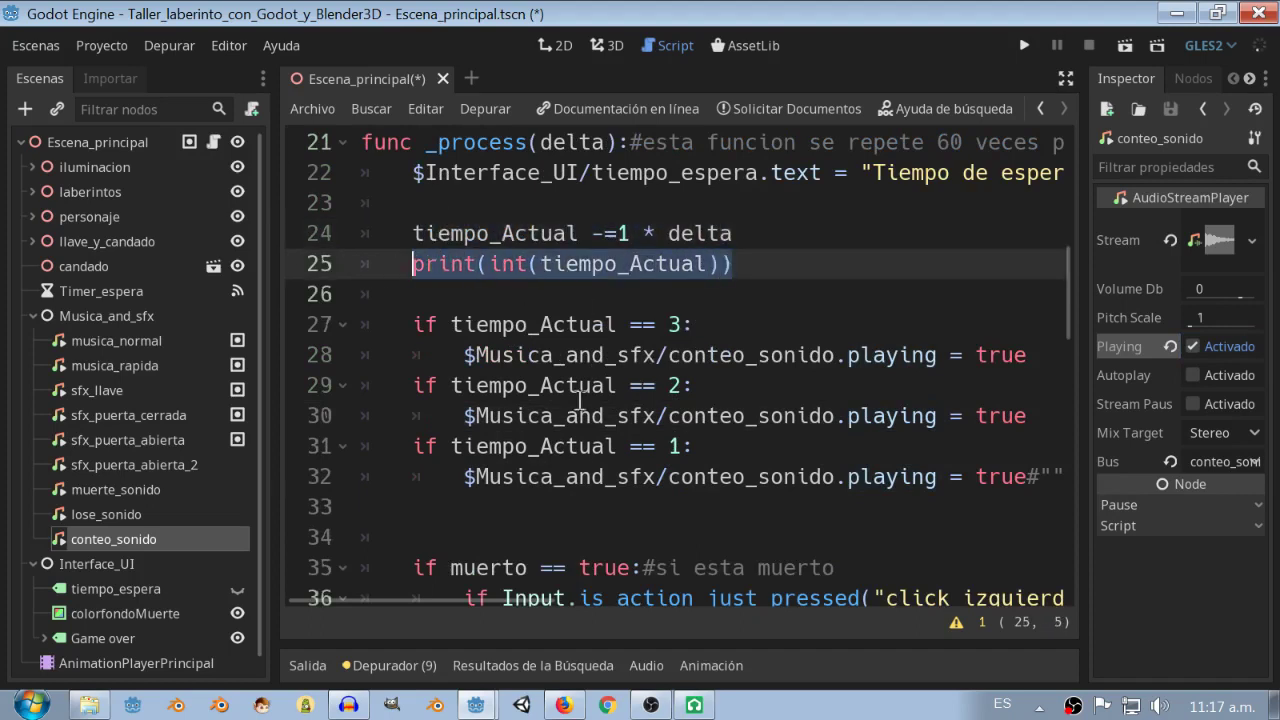
Run the maze game to check the printed countdown, then close it and hide the output log.
click(1024, 45)
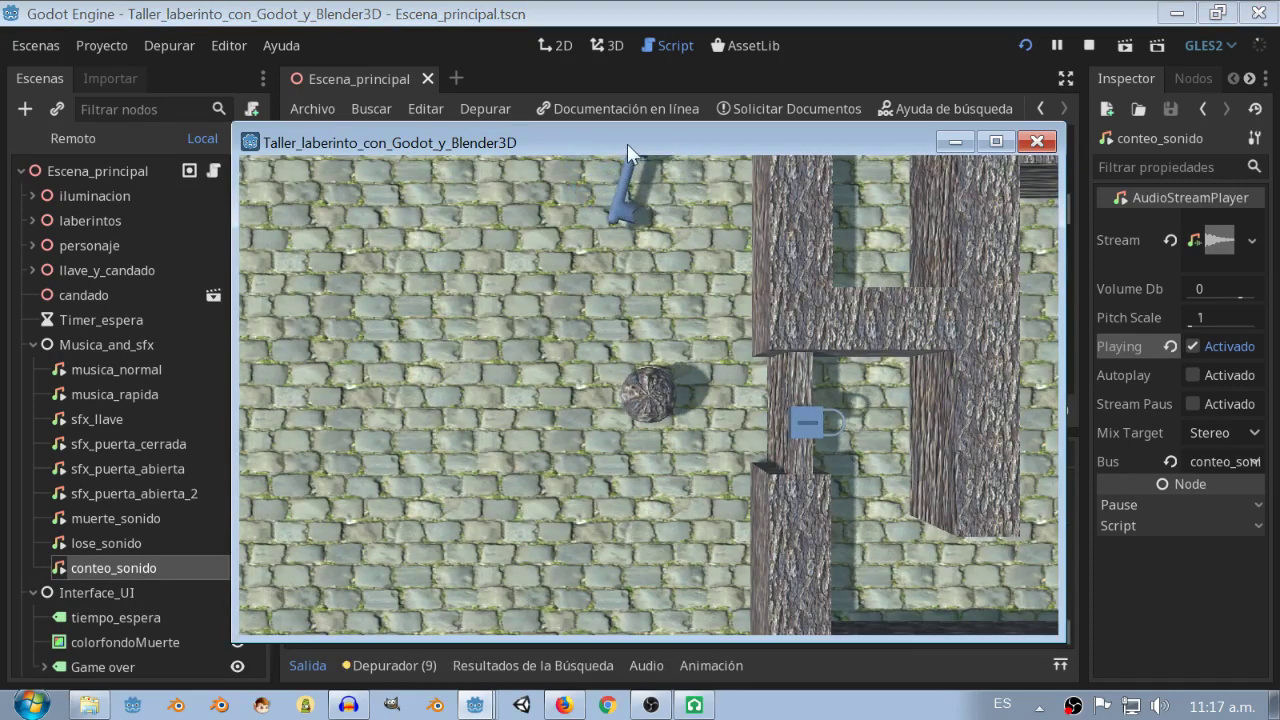
drag(627, 145, 797, 94)
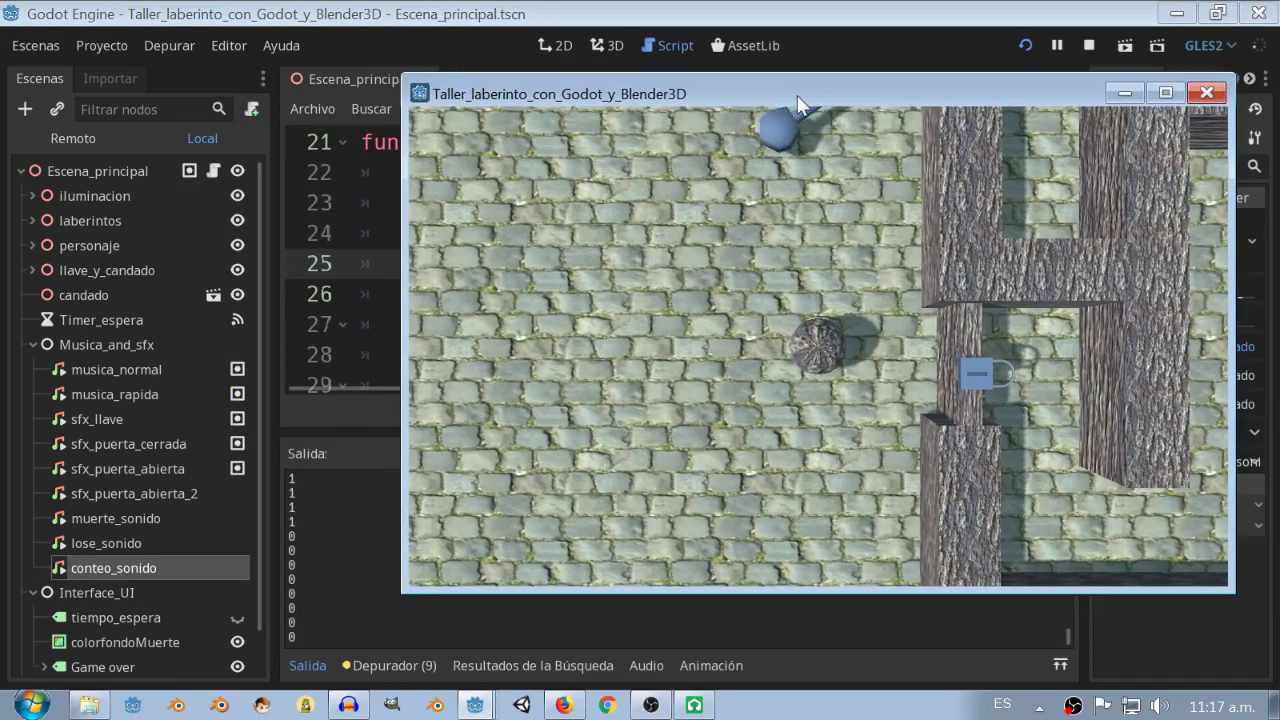
click(1205, 93)
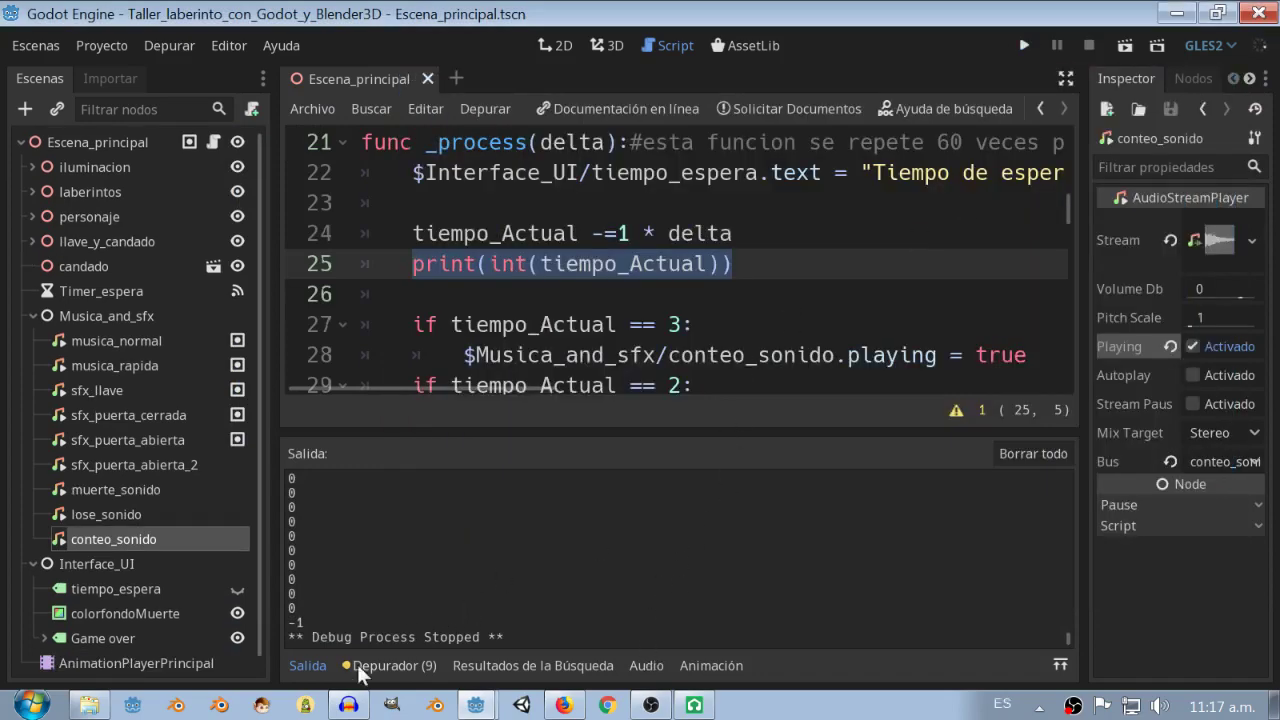
click(306, 666)
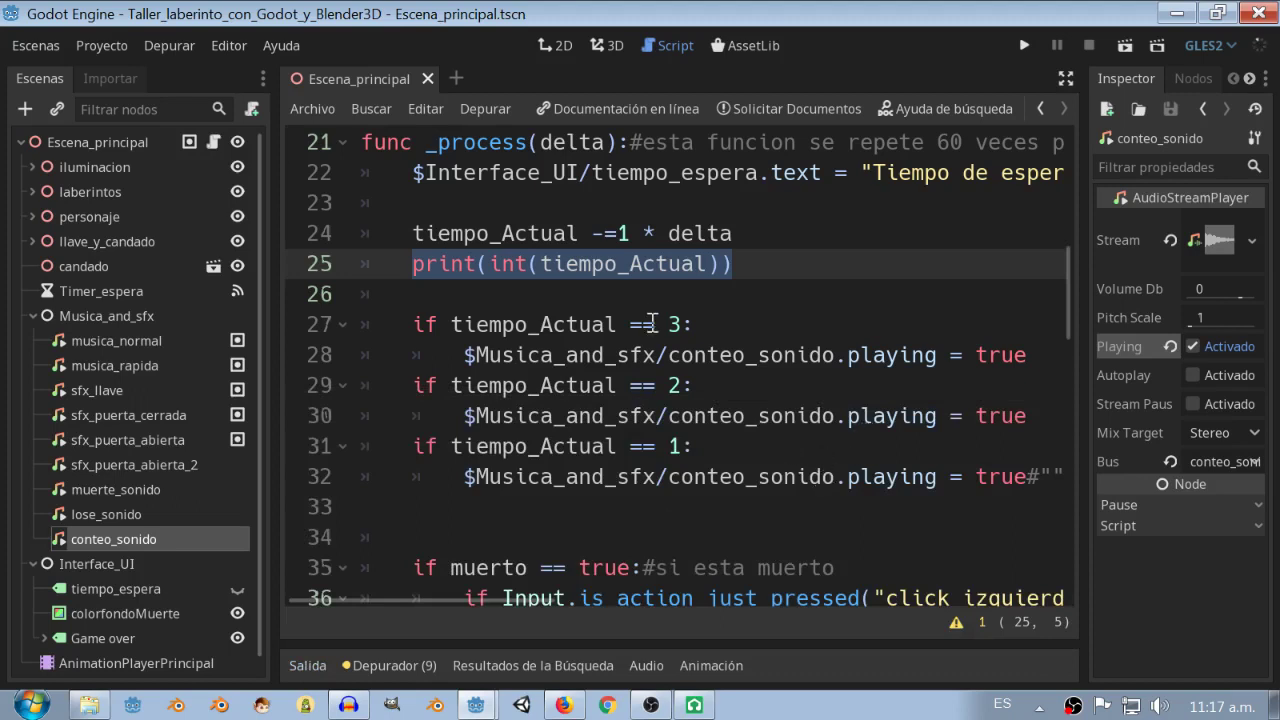
Change line 27's check to tiempo_Actual > 3 and line 29's to tiempo_Actual < 2.
drag(656, 324, 630, 324)
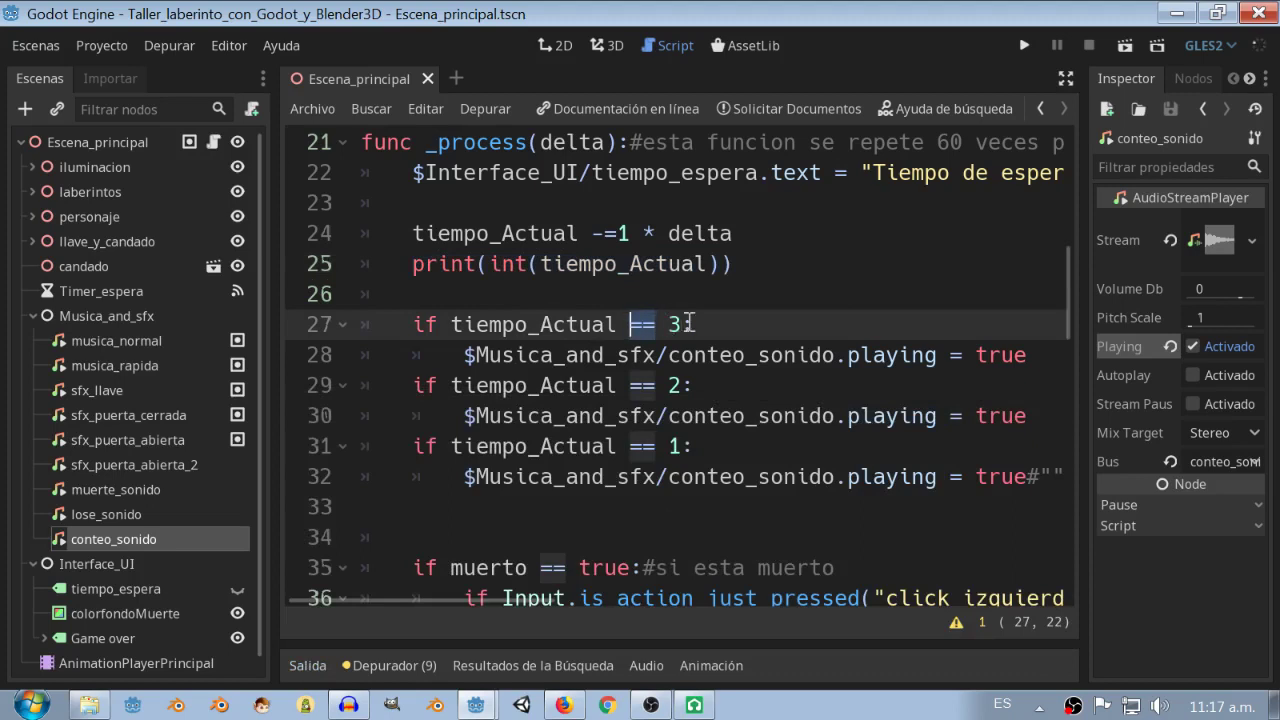
text(<)
key(BackSpace)
text(>)
drag(658, 385, 630, 385)
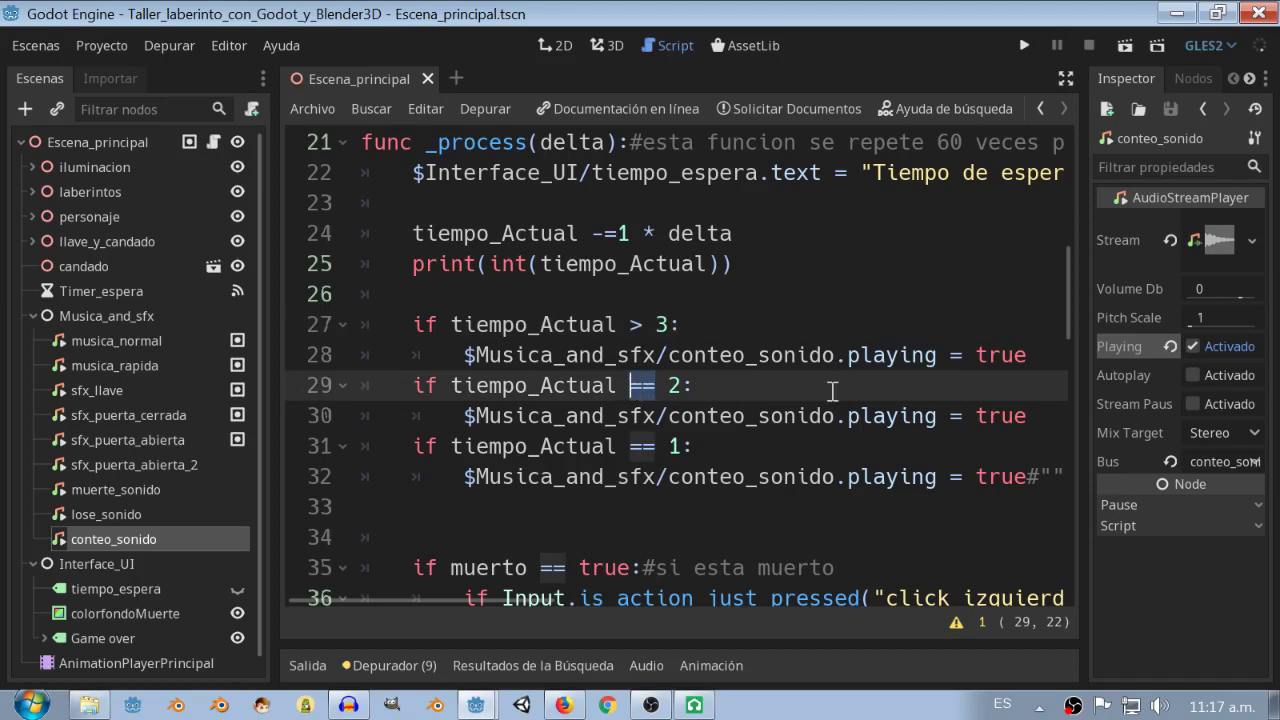
key(BackSpace)
text(<)
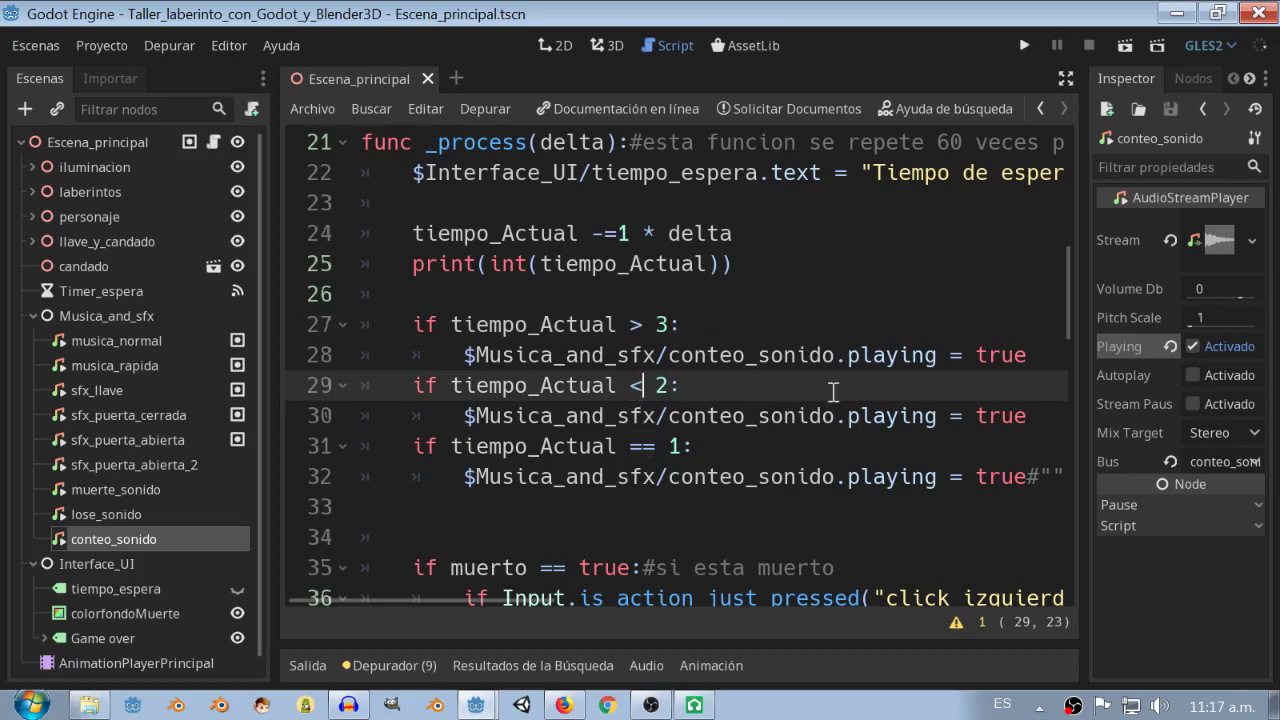
Test-run the game, close it, and show the audio bus mixer.
click(1022, 44)
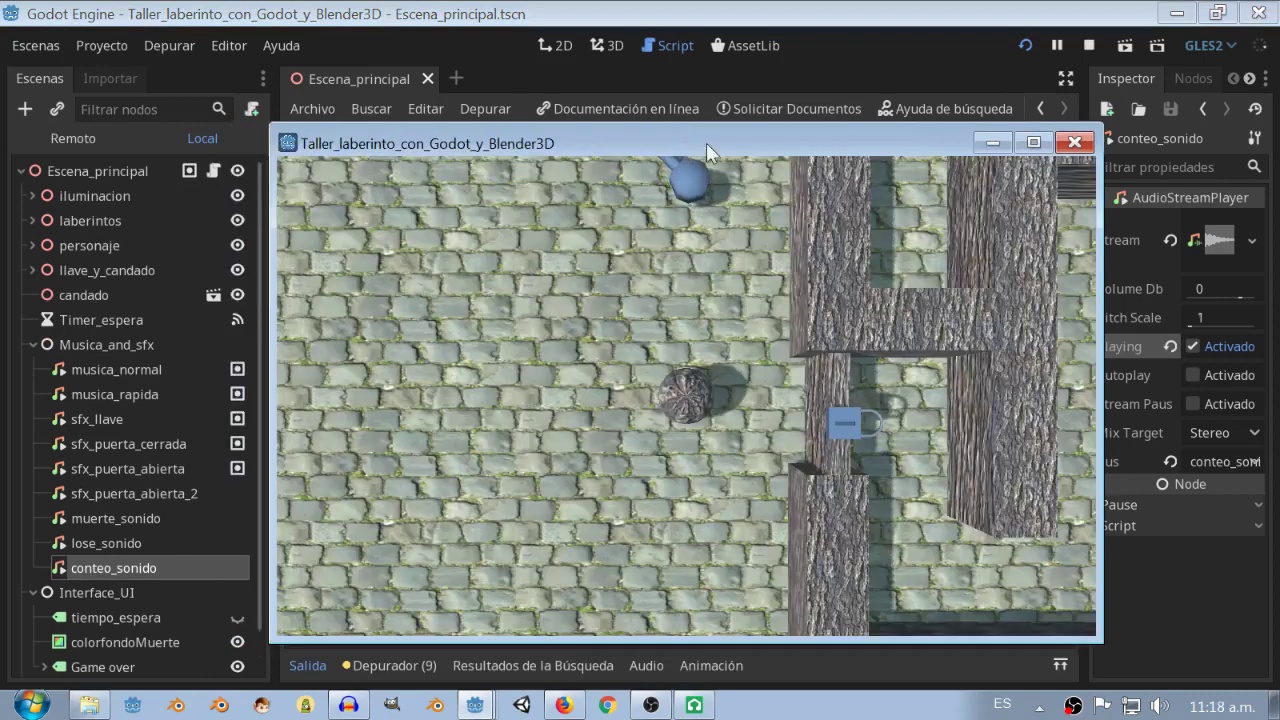
click(1048, 148)
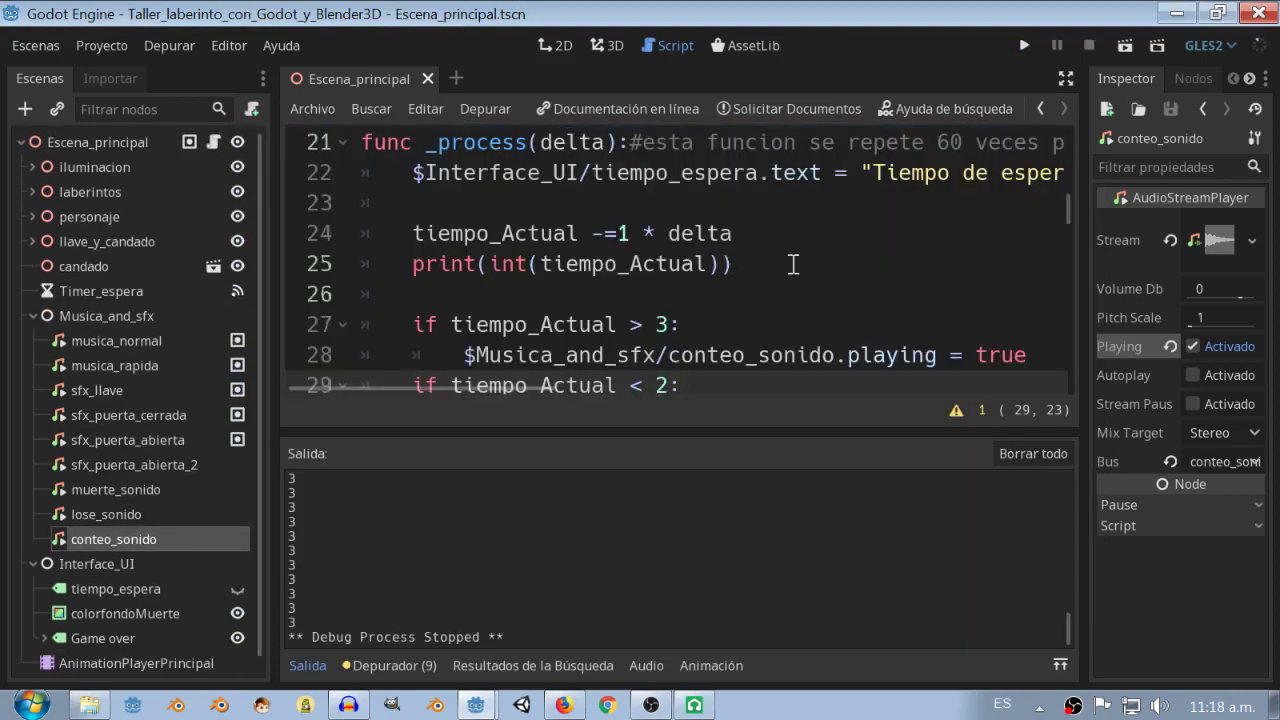
scroll(792, 304, down, 2)
scroll(790, 304, up, 1)
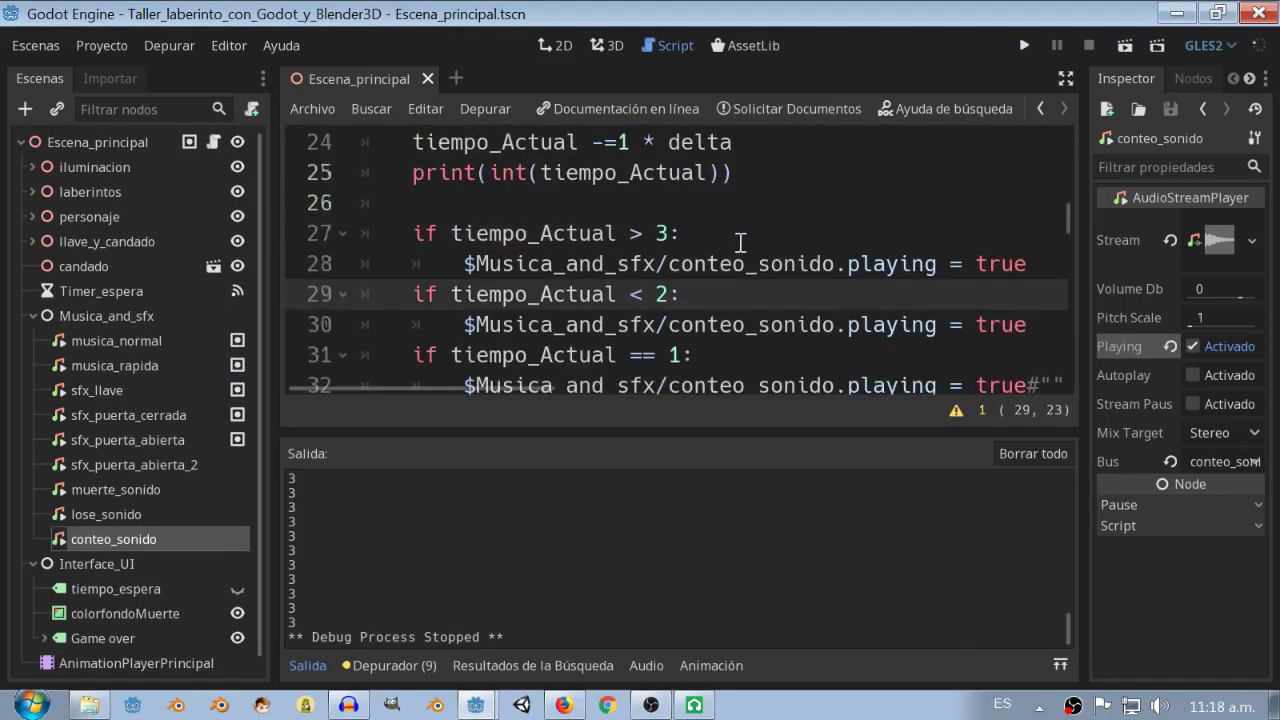
click(645, 666)
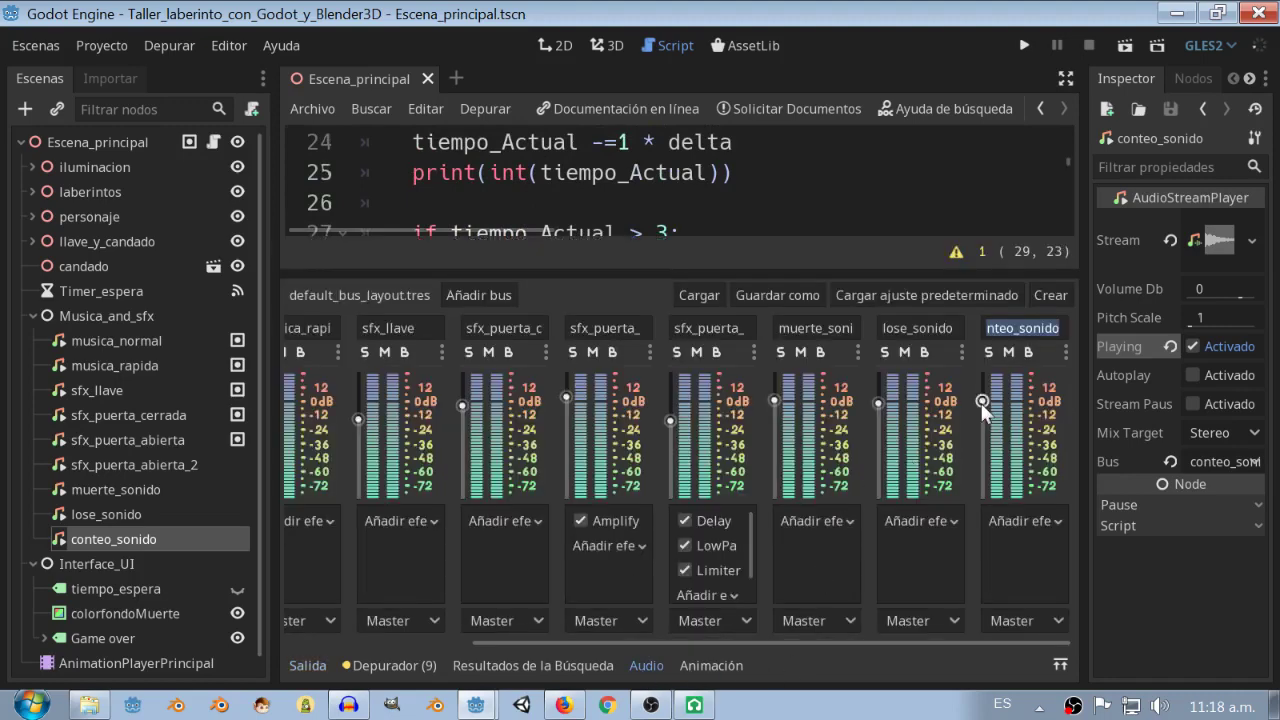
Lower the conteo_sonido bus volume slightly and change line 27's check to <= 3.
drag(981, 401, 982, 406)
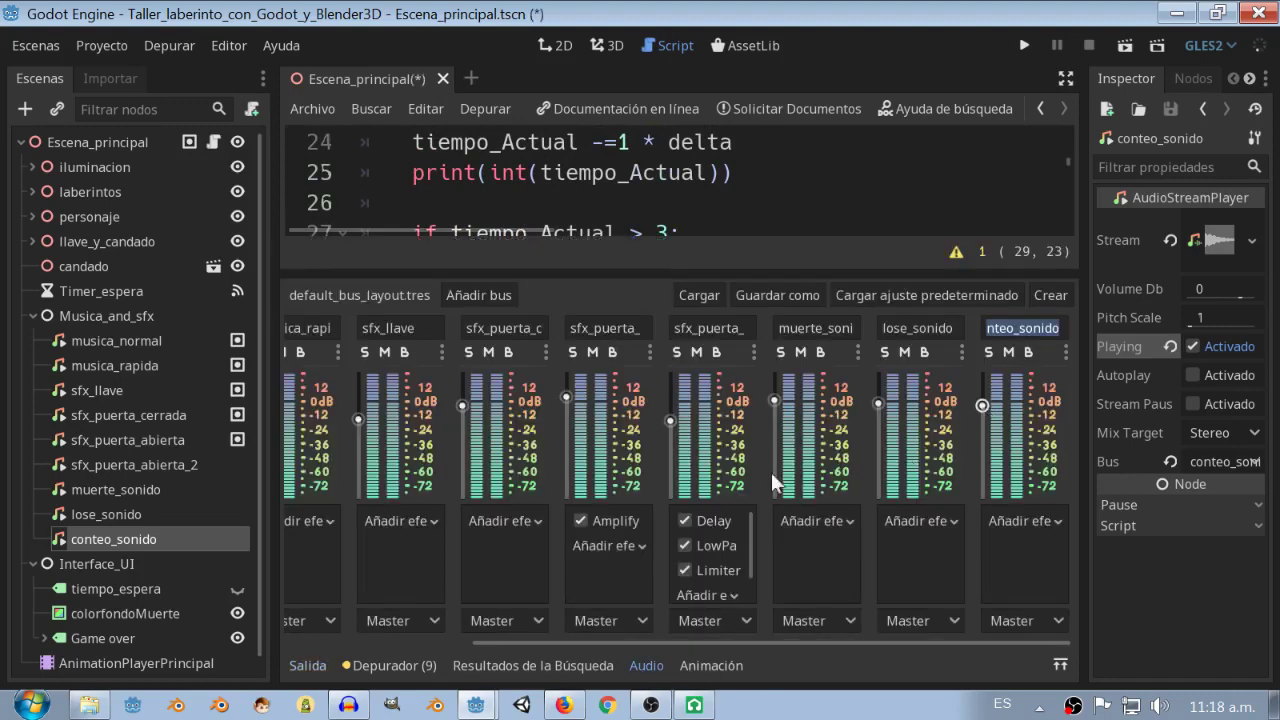
click(645, 666)
double_click(632, 233)
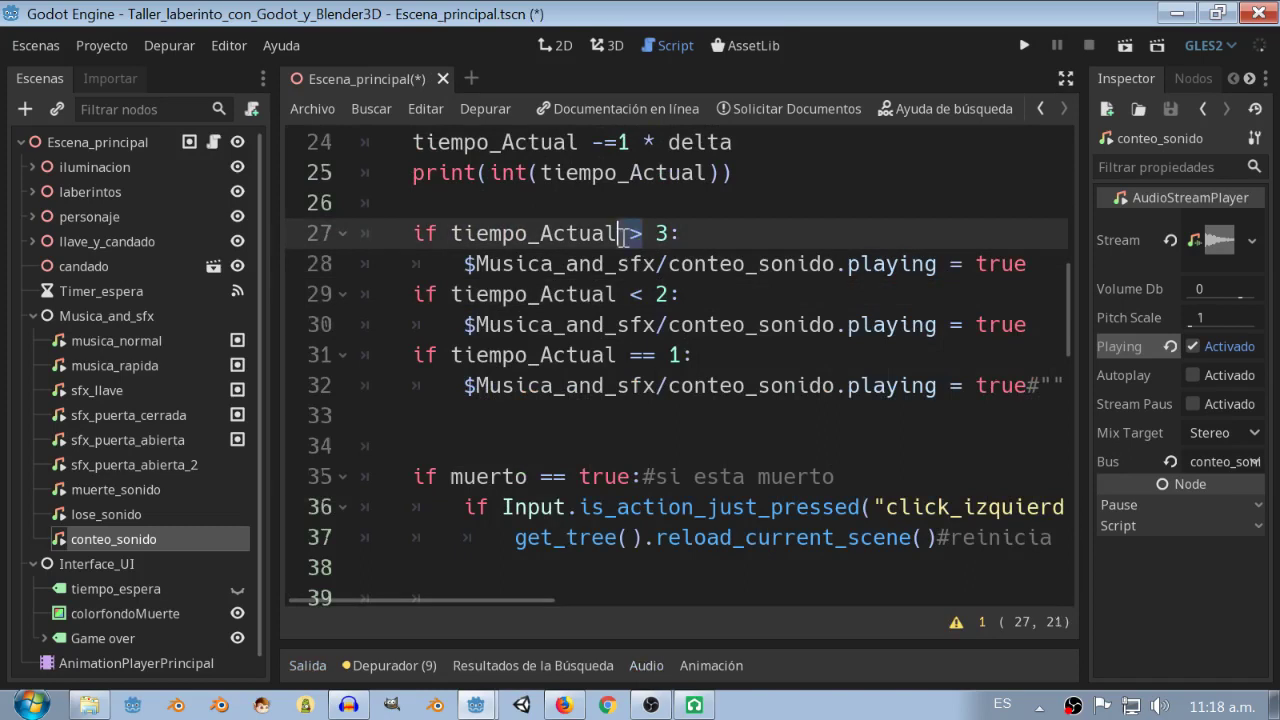
click(634, 233)
text(=)
text(z)
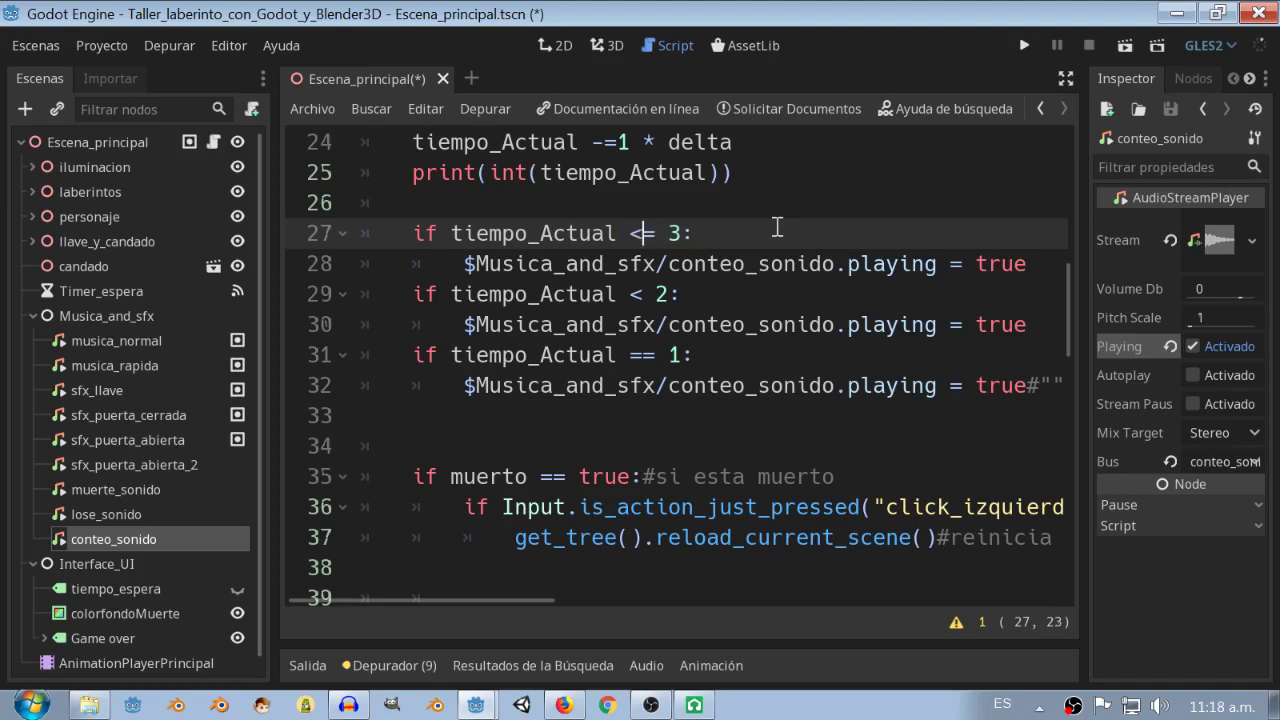
click(330, 668)
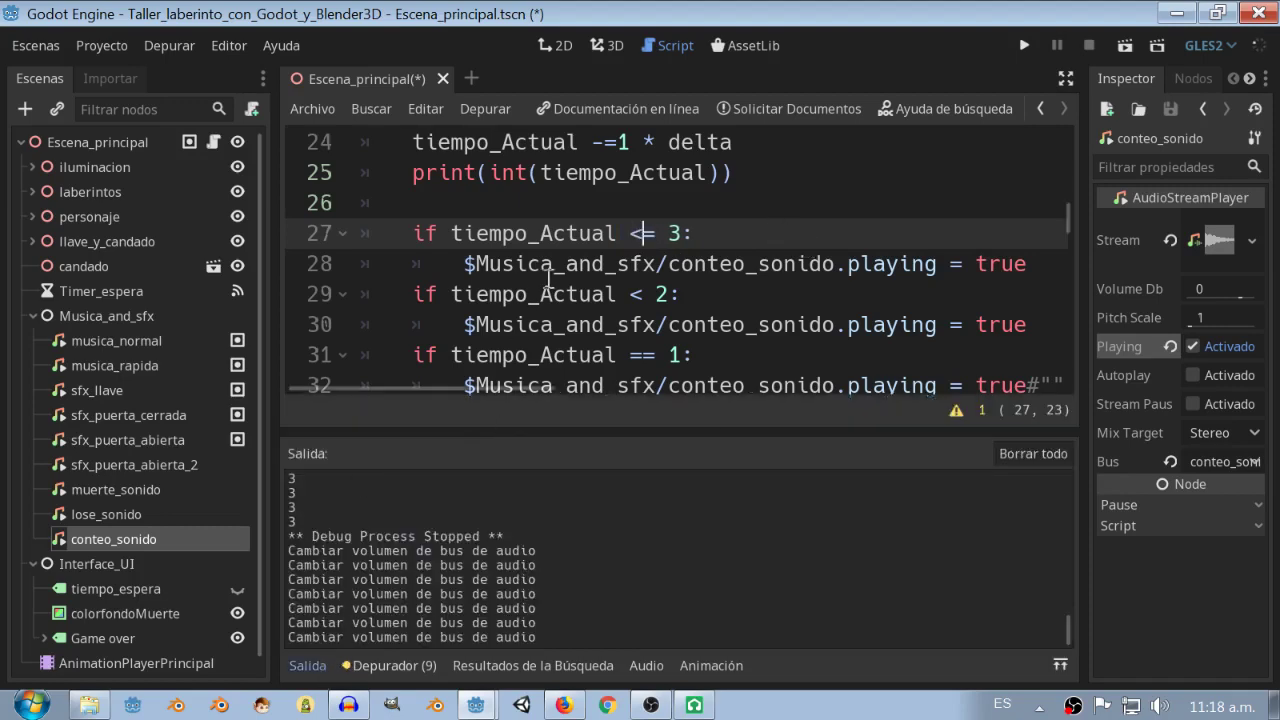
click(328, 664)
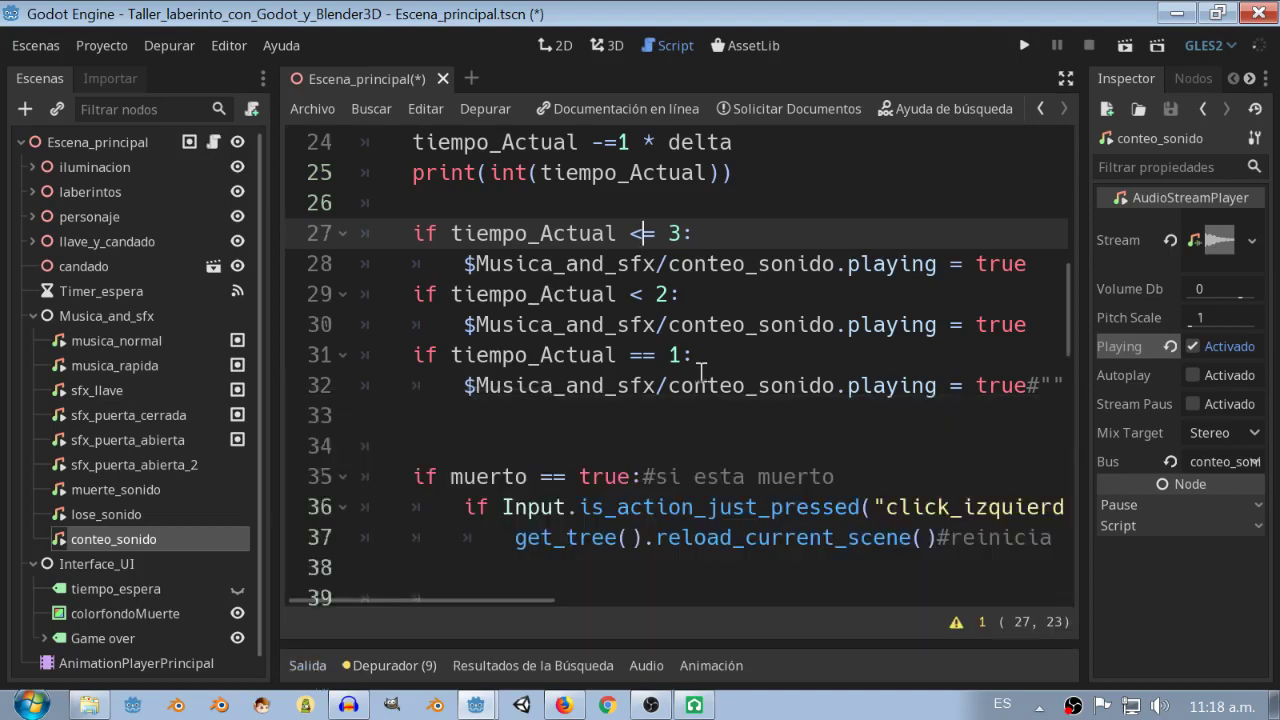
Make lines 29 and 31 test <= 2 and <= 1, then save and run the game.
scroll(702, 372, up, 3)
double_click(505, 237)
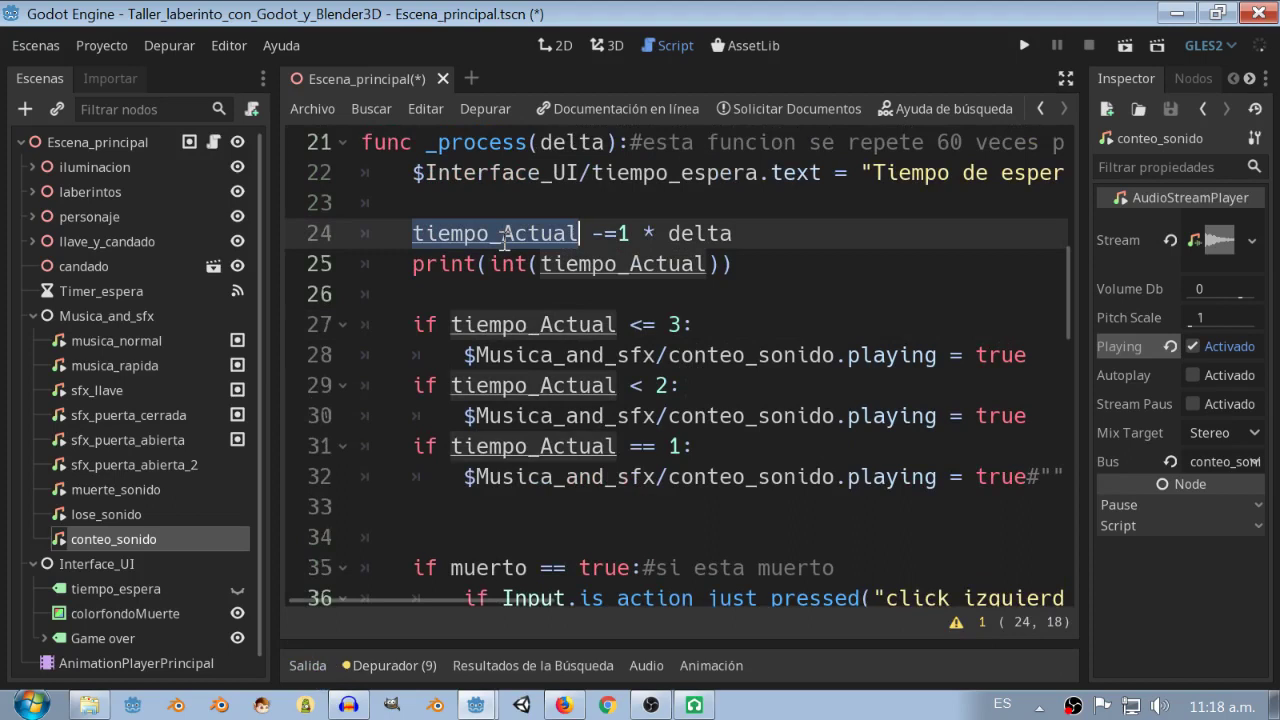
click(644, 388)
text(=)
click(640, 447)
text(<)
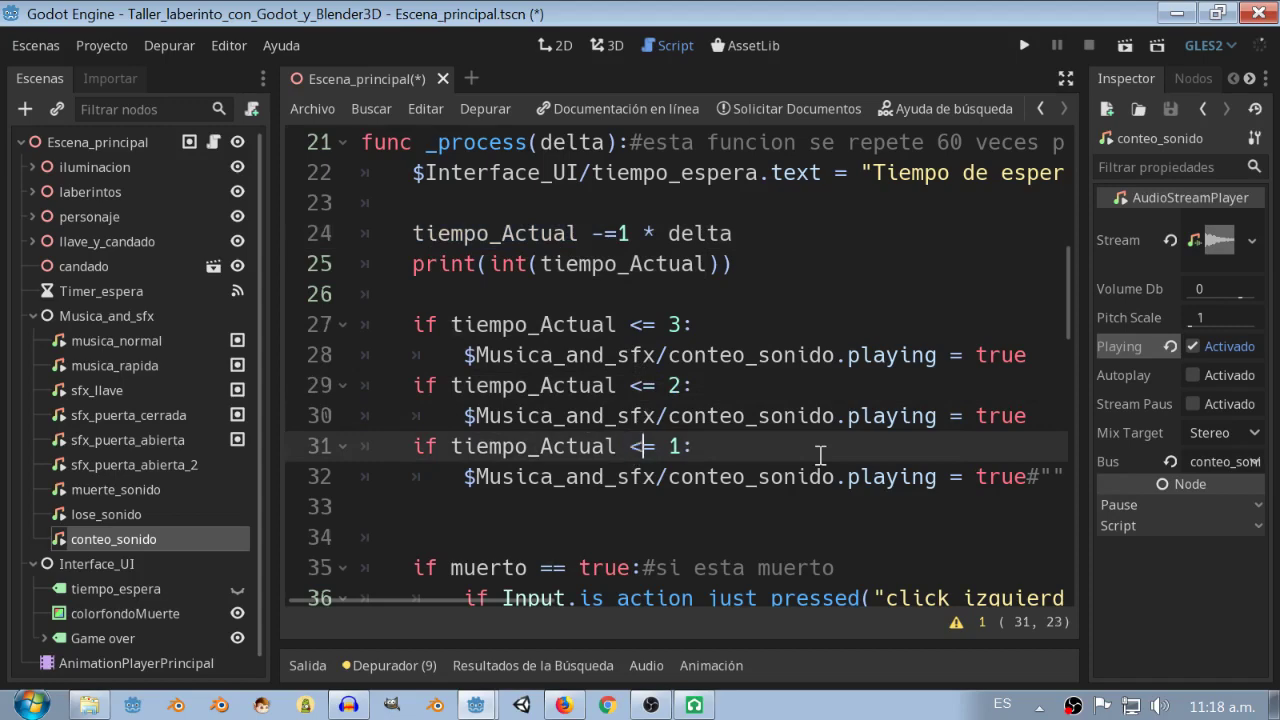
click(1026, 46)
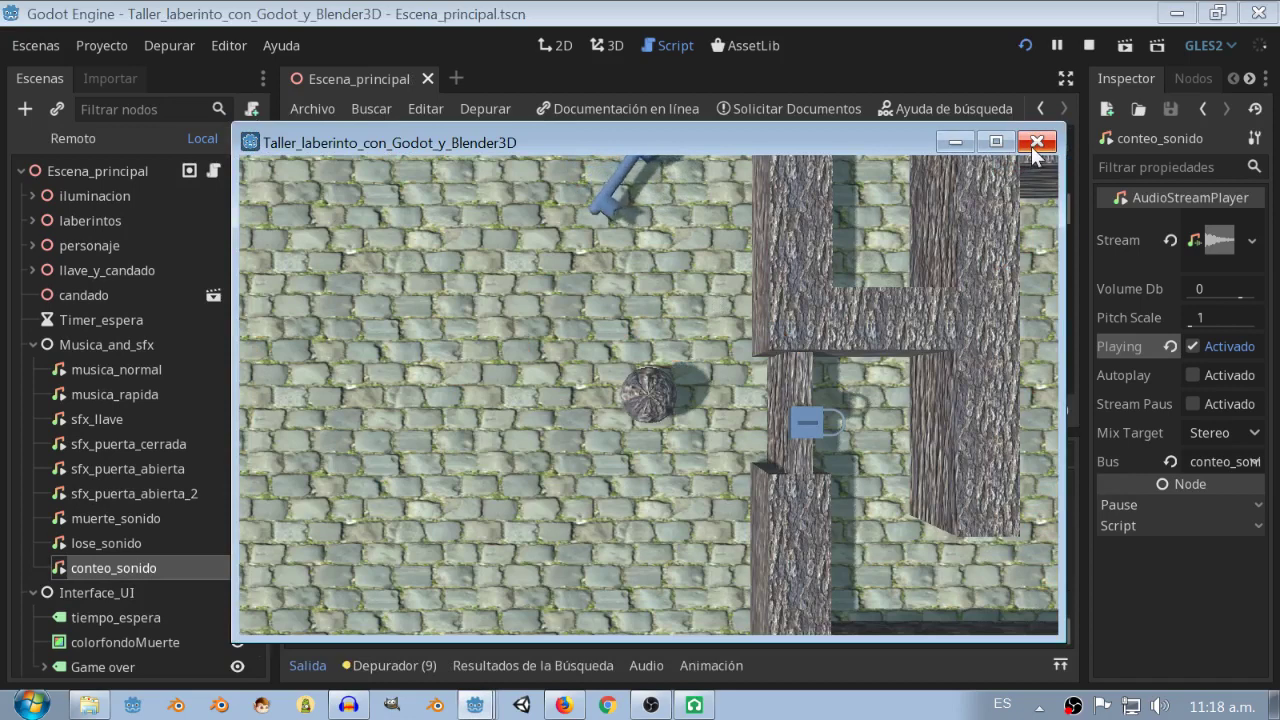
Close the running maze game window and collapse the Salida output panel.
click(1036, 143)
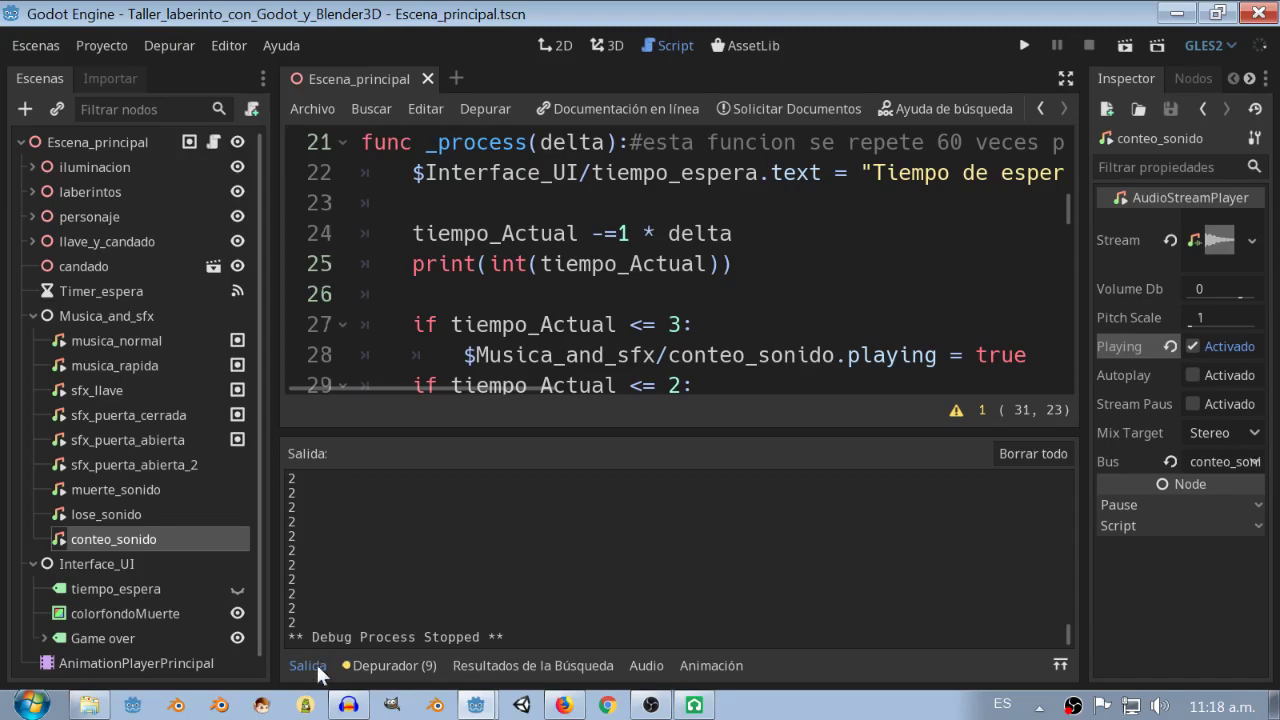
click(316, 663)
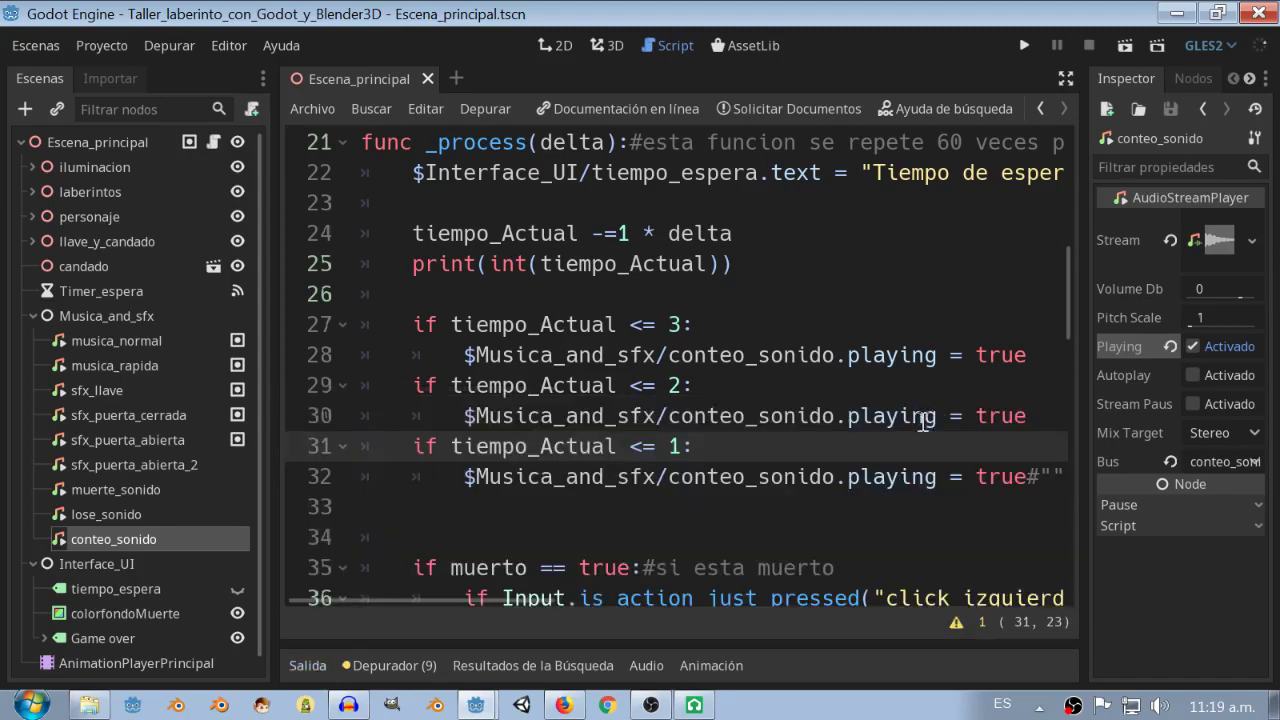
Hide the side panels and delete the tiempo_Actual declaration and its assignment line.
scroll(772, 463, up, 1)
scroll(772, 463, up, 3)
click(1066, 80)
scroll(409, 491, down, 2)
scroll(400, 416, down, 2)
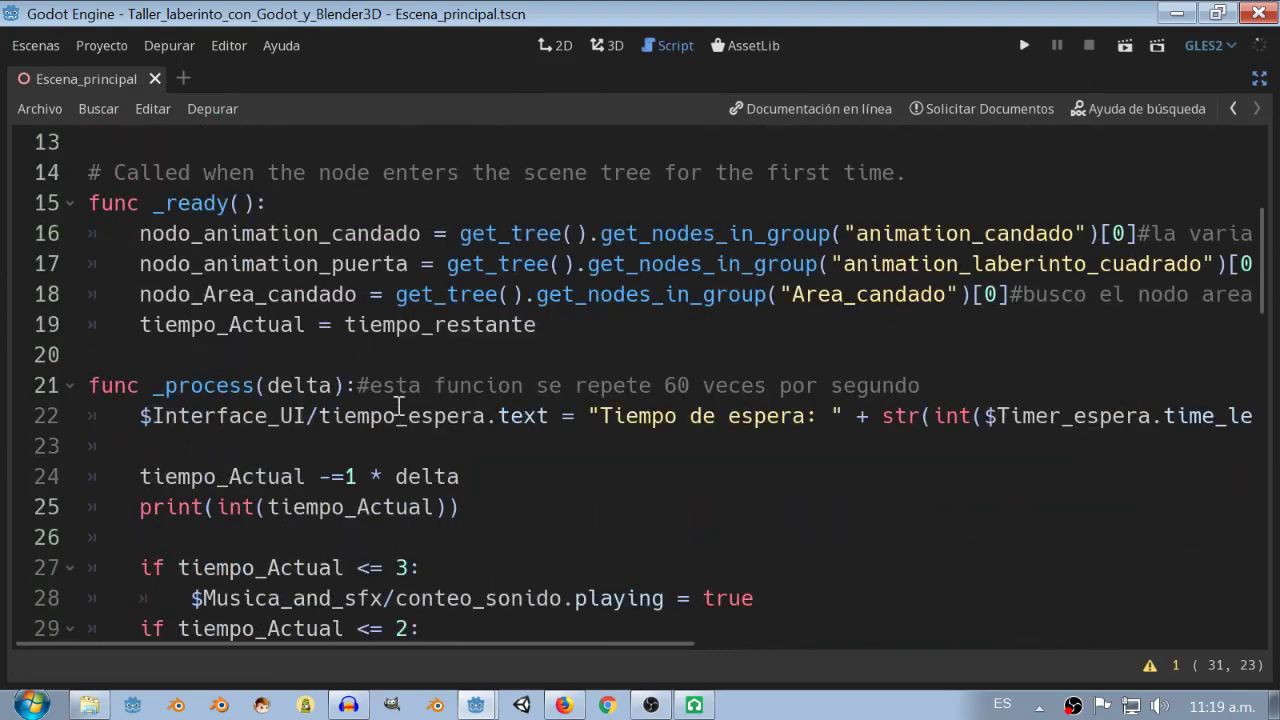
scroll(400, 416, up, 3)
triple_click(378, 356)
key(BackSpace)
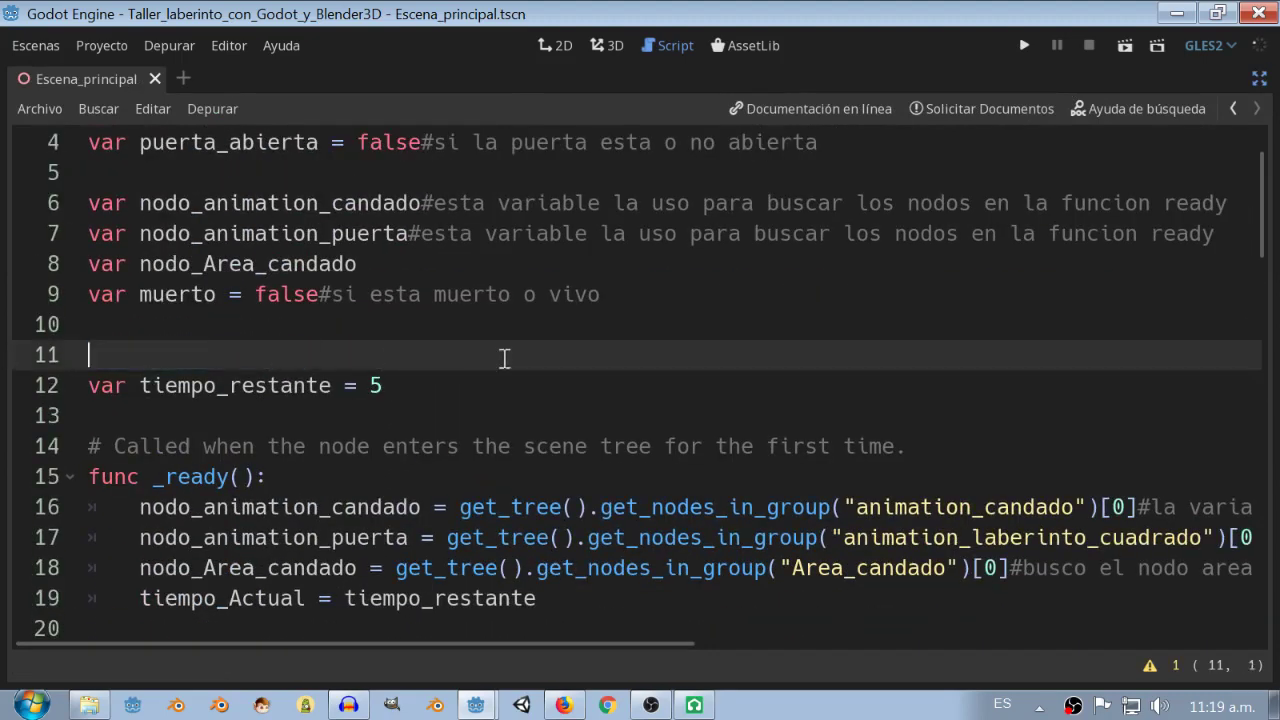
key(BackSpace)
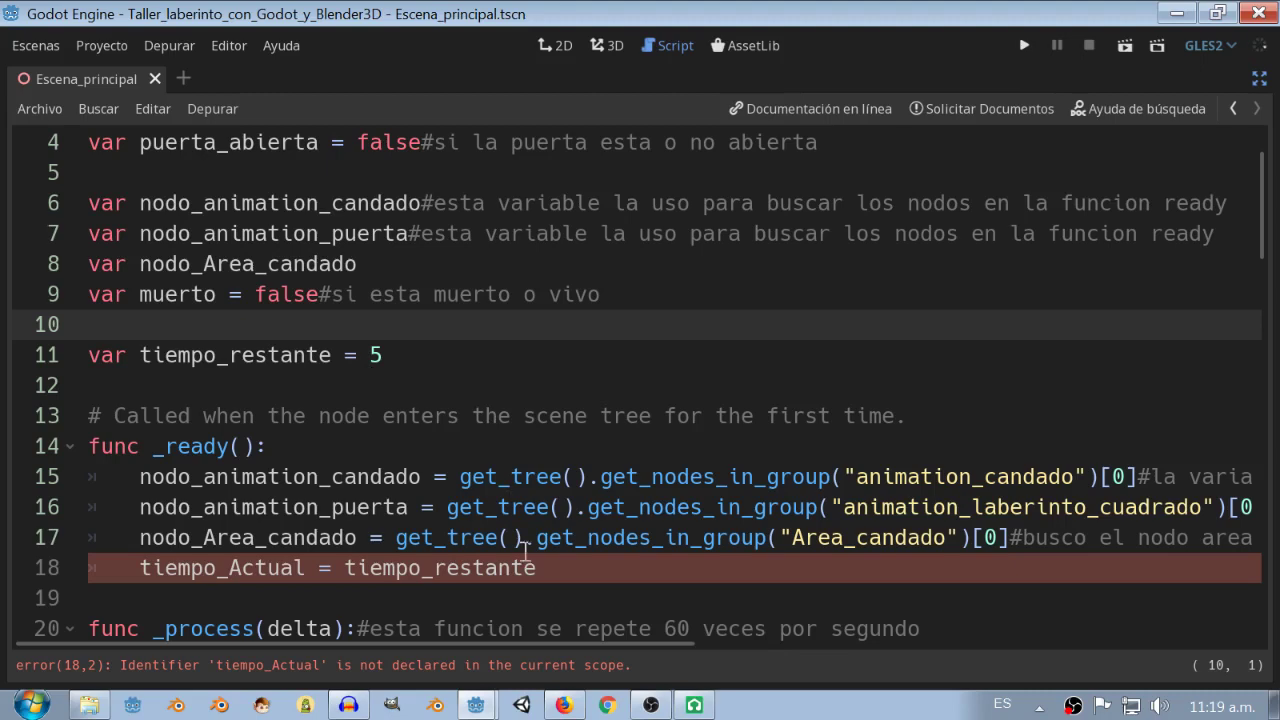
click(3, 578)
key(BackSpace)
Rename line 23's variable to tiempo_restante and add the comment '#esto esta cada 1 segundo 1 a esta variable'.
scroll(749, 440, down, 1)
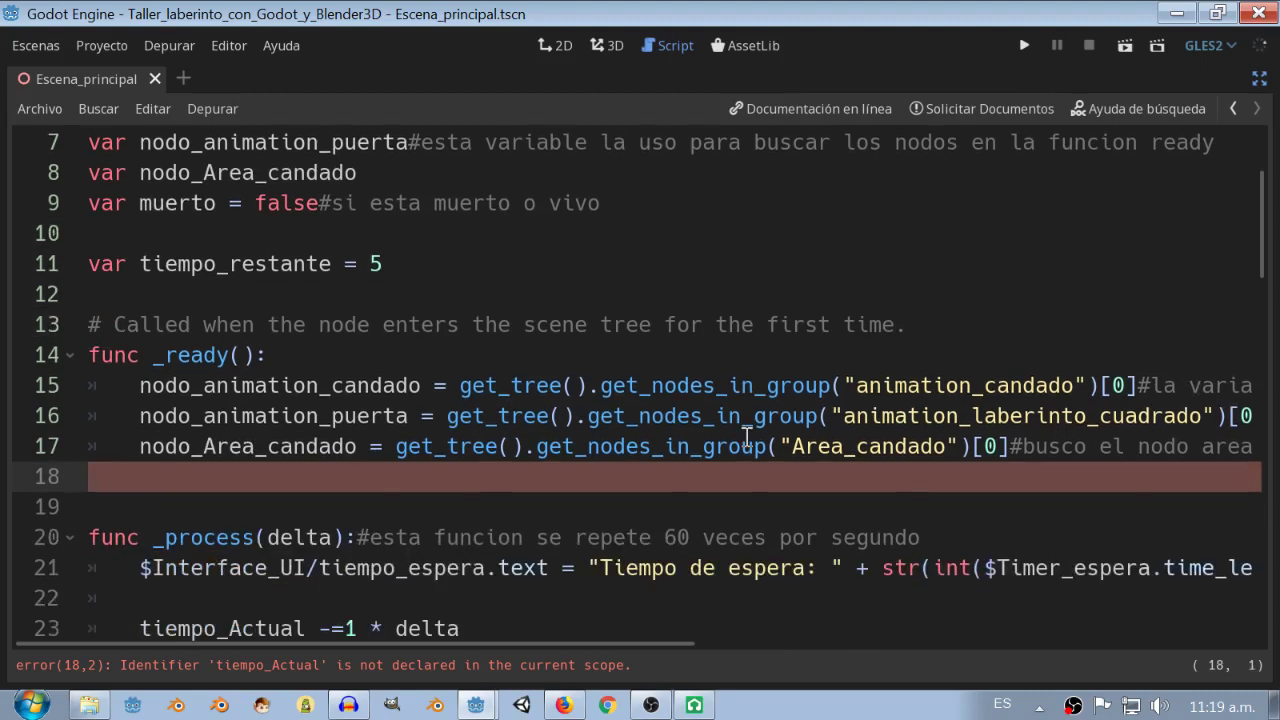
scroll(749, 445, down, 2)
click(305, 446)
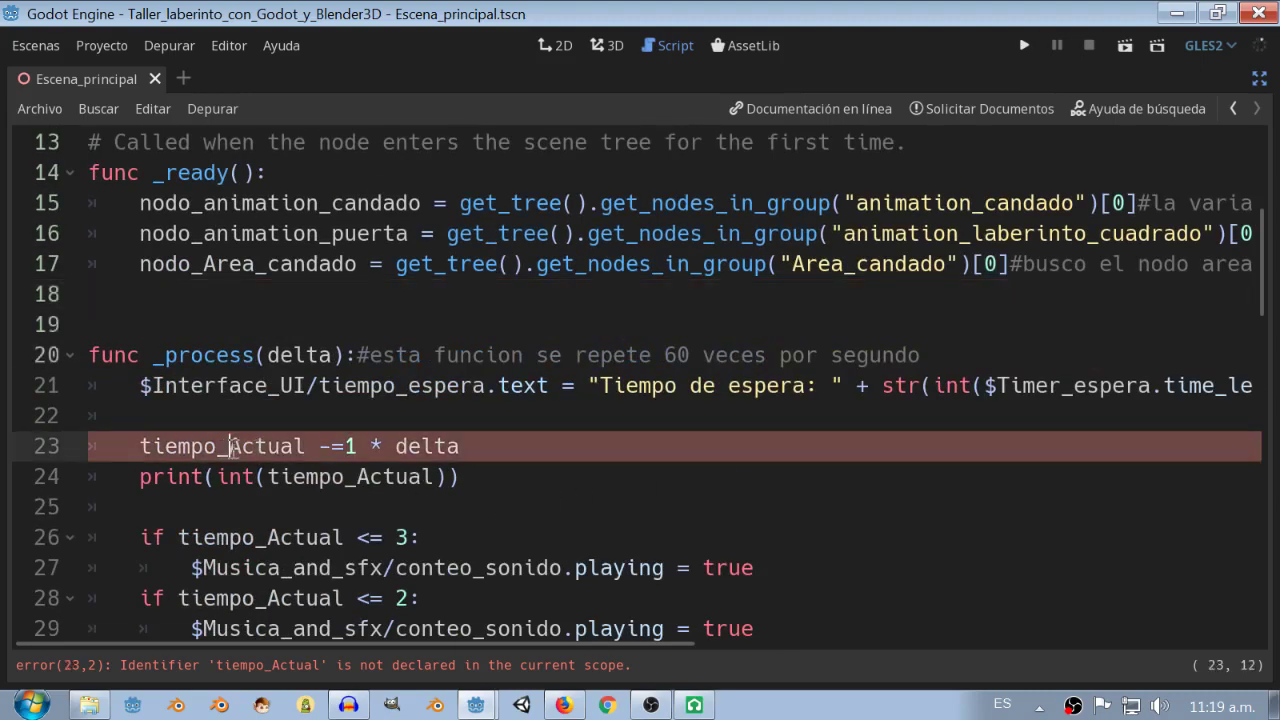
drag(293, 446, 229, 446)
text(res)
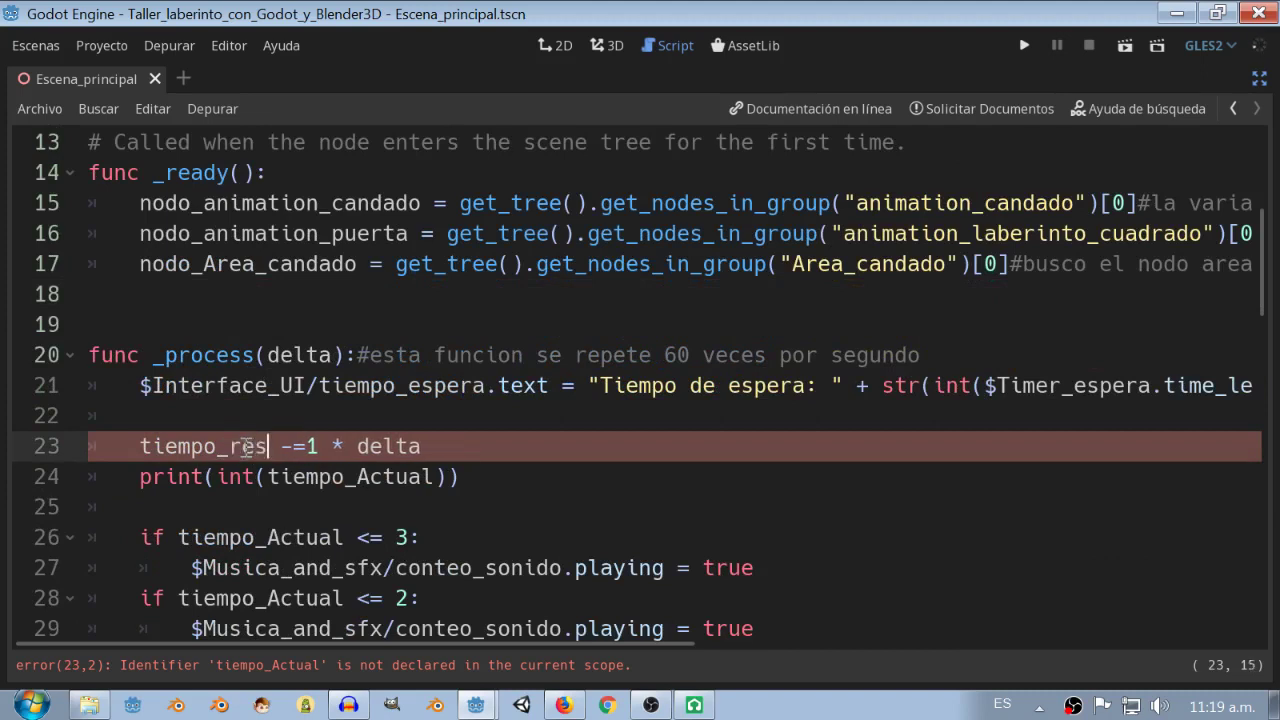
key(Return)
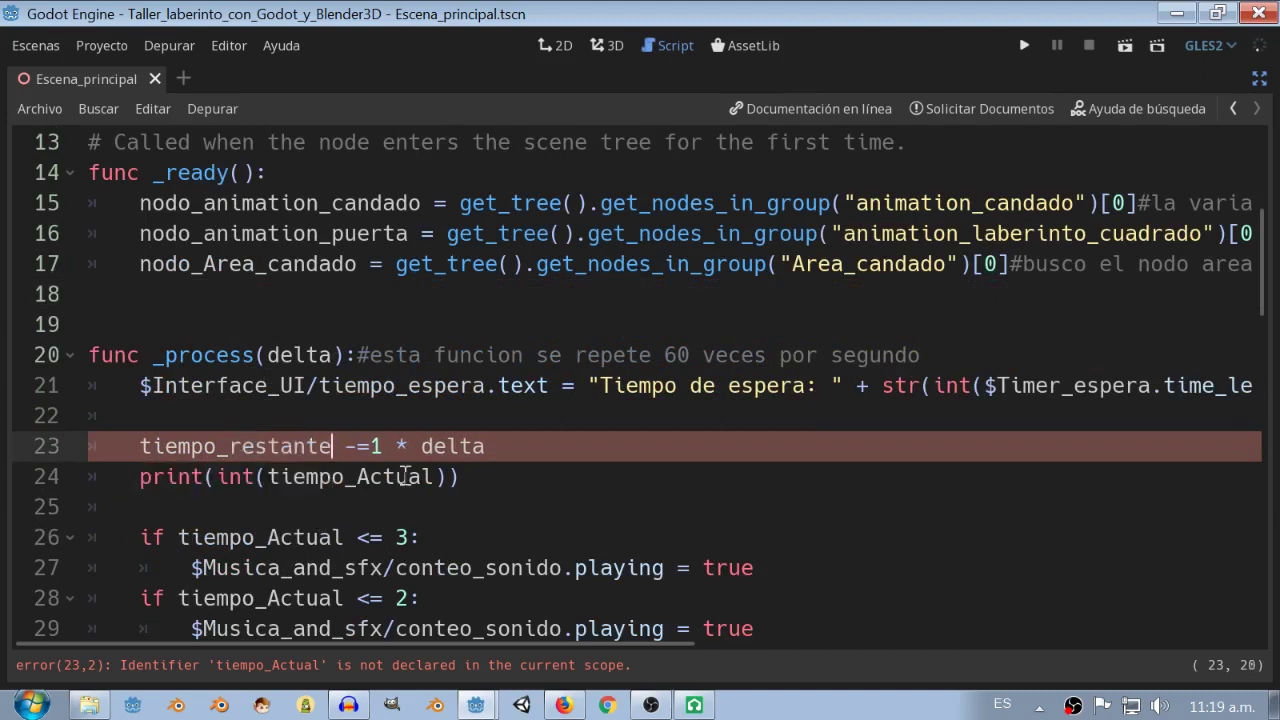
click(532, 446)
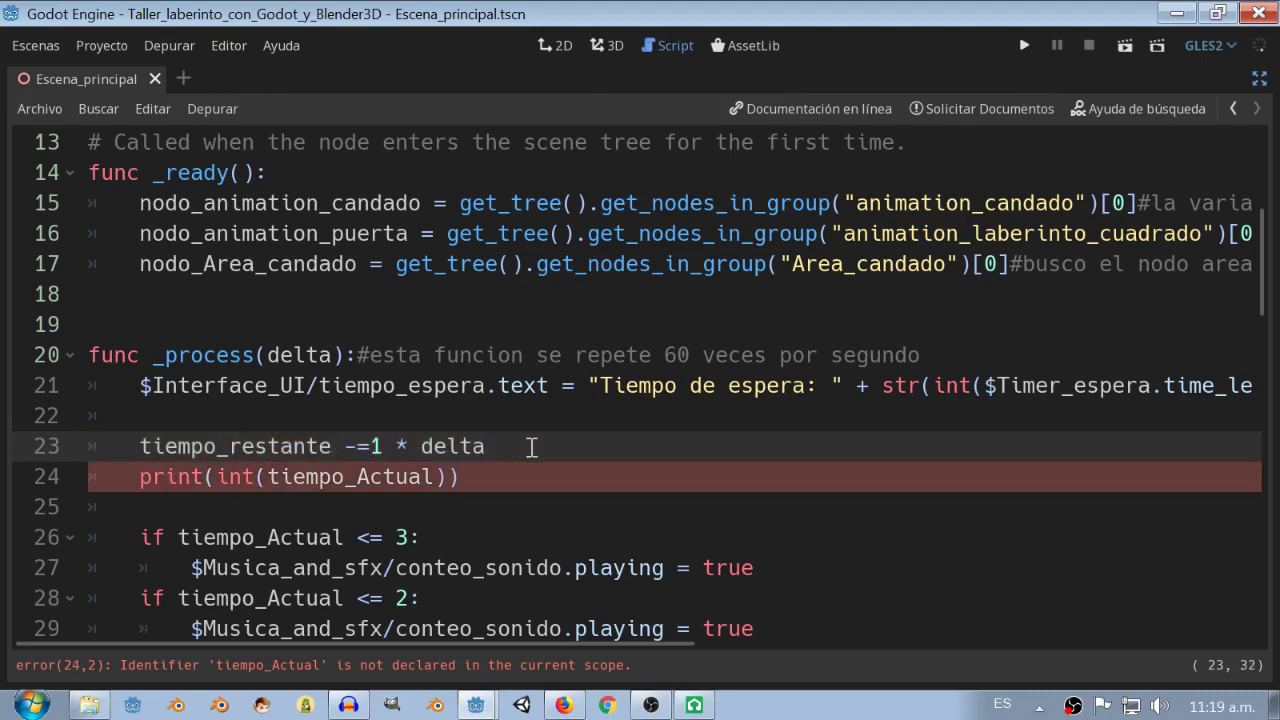
text(#esto est)
text(a cada 1 segundo )
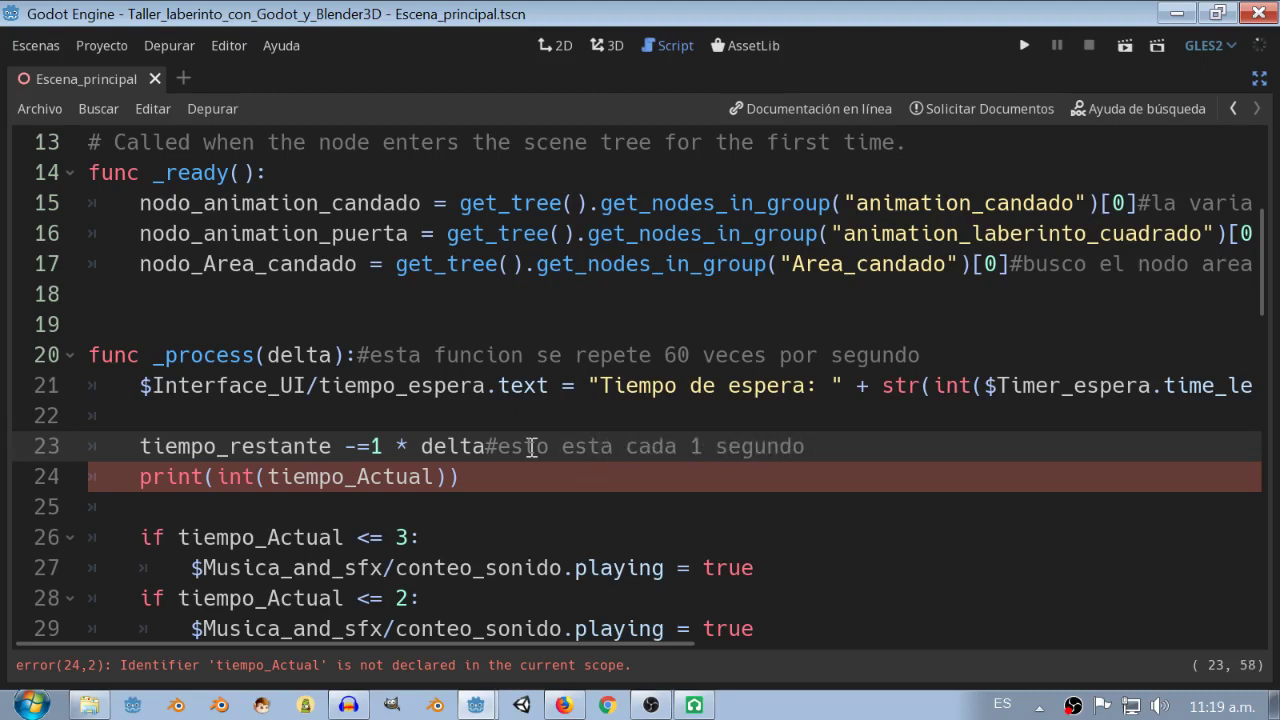
text(1 a esta variable)
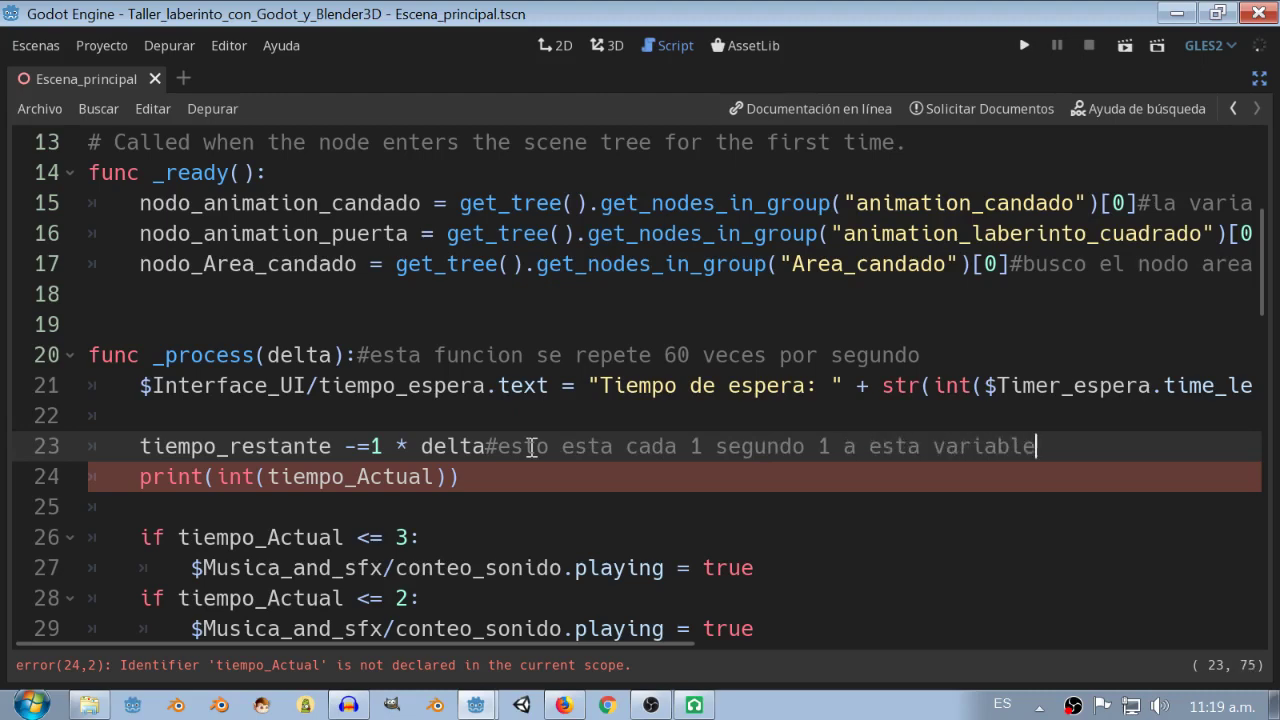
Replace tiempo_Actual with tiempo_restante on lines 24, 26, 28 and 30.
double_click(196, 446)
key(ctrl+c)
double_click(388, 477)
key(ctrl+v)
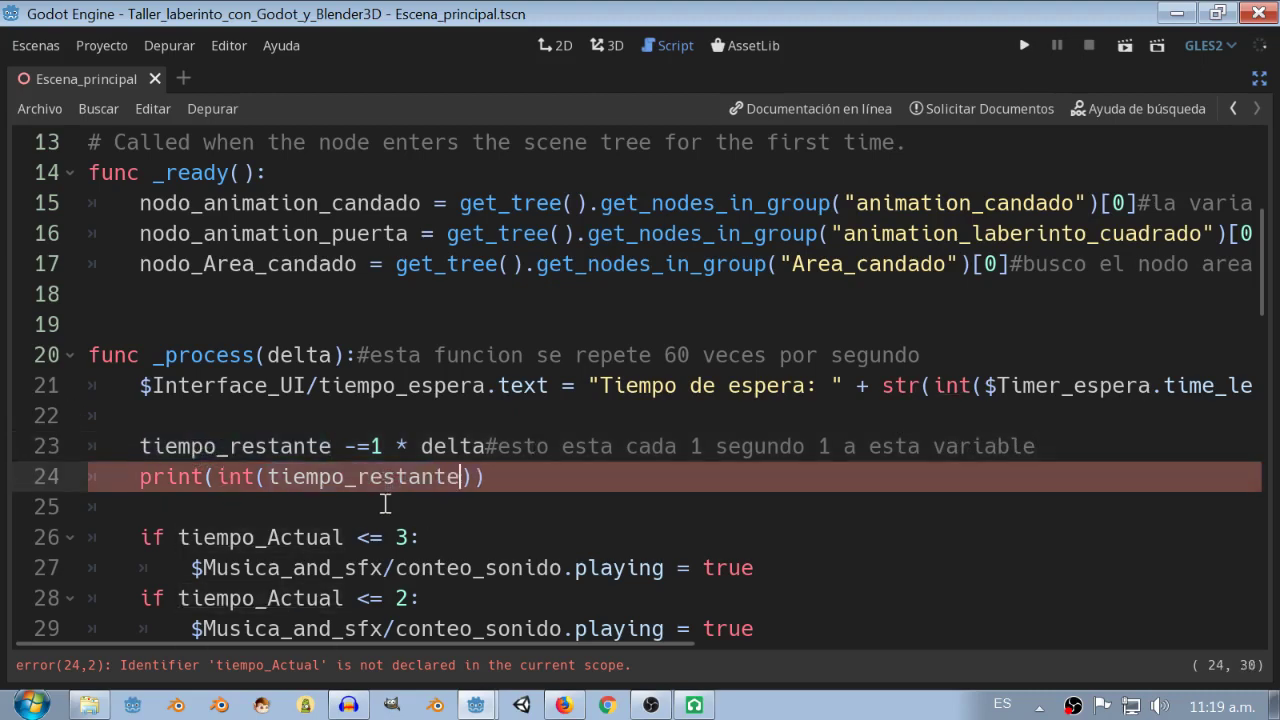
double_click(228, 447)
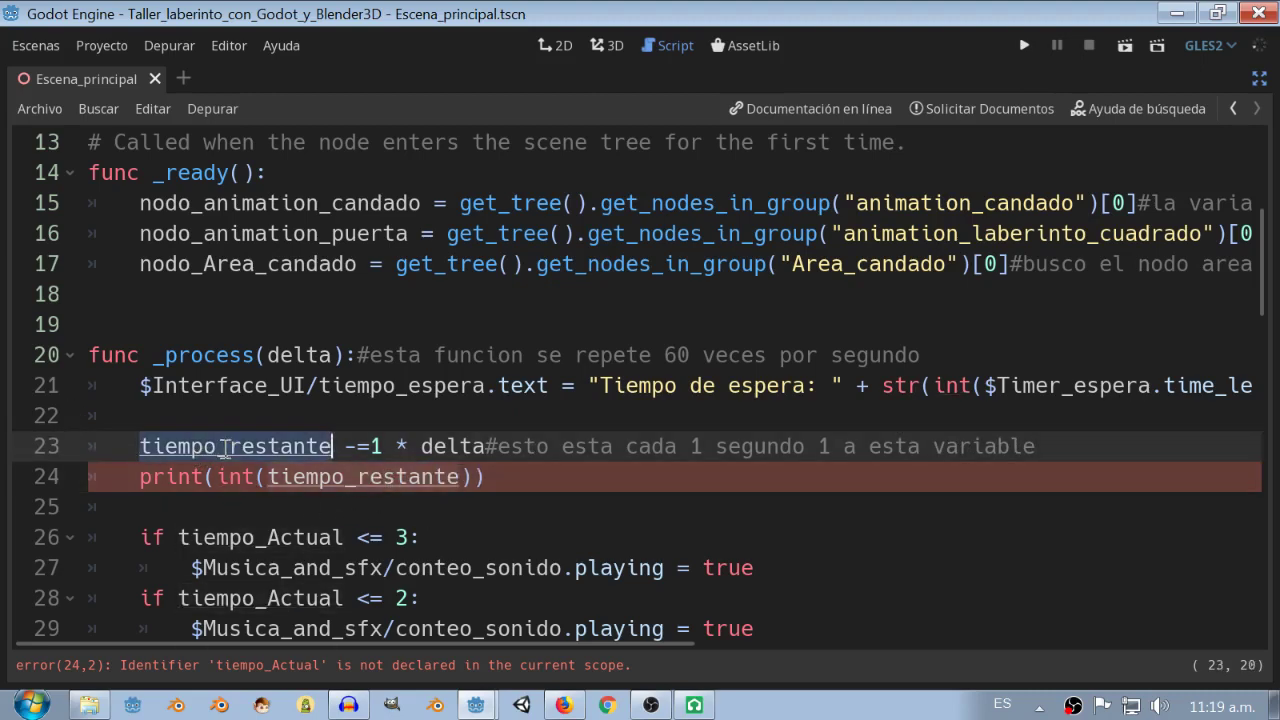
double_click(252, 537)
key(ctrl+v)
double_click(257, 598)
key(ctrl+v)
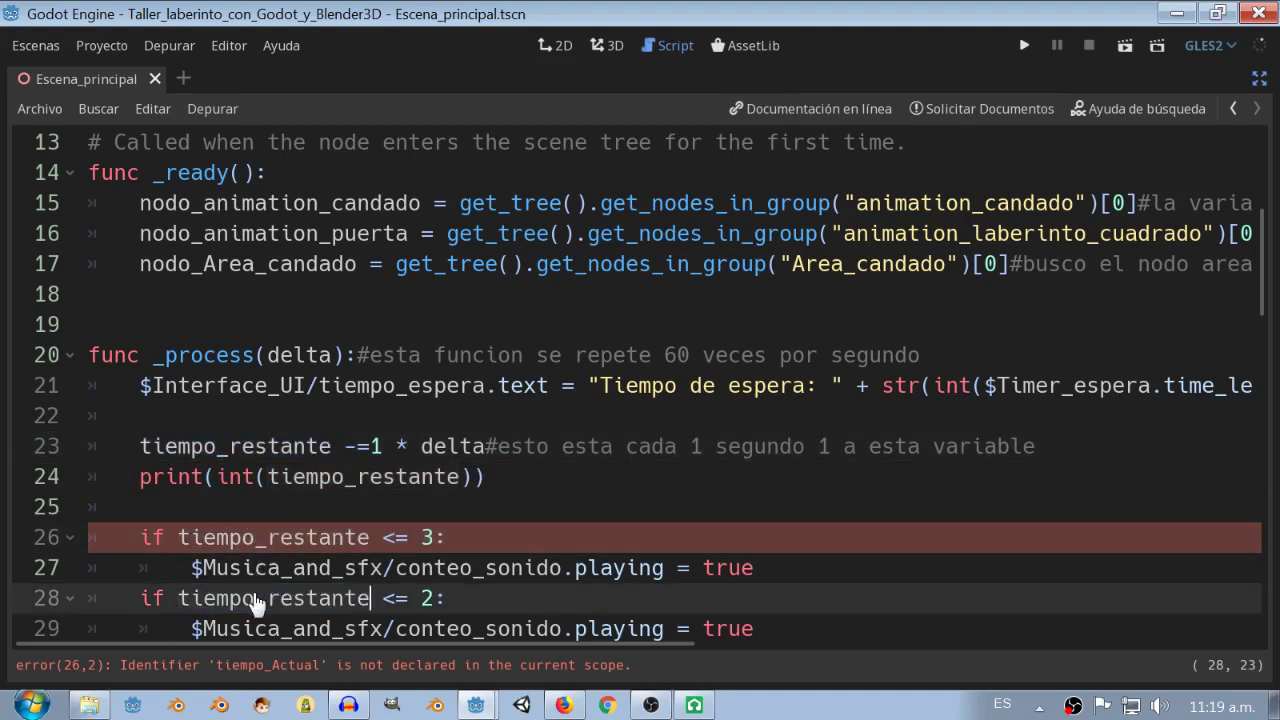
scroll(257, 578, down, 1)
double_click(257, 575)
key(ctrl+v)
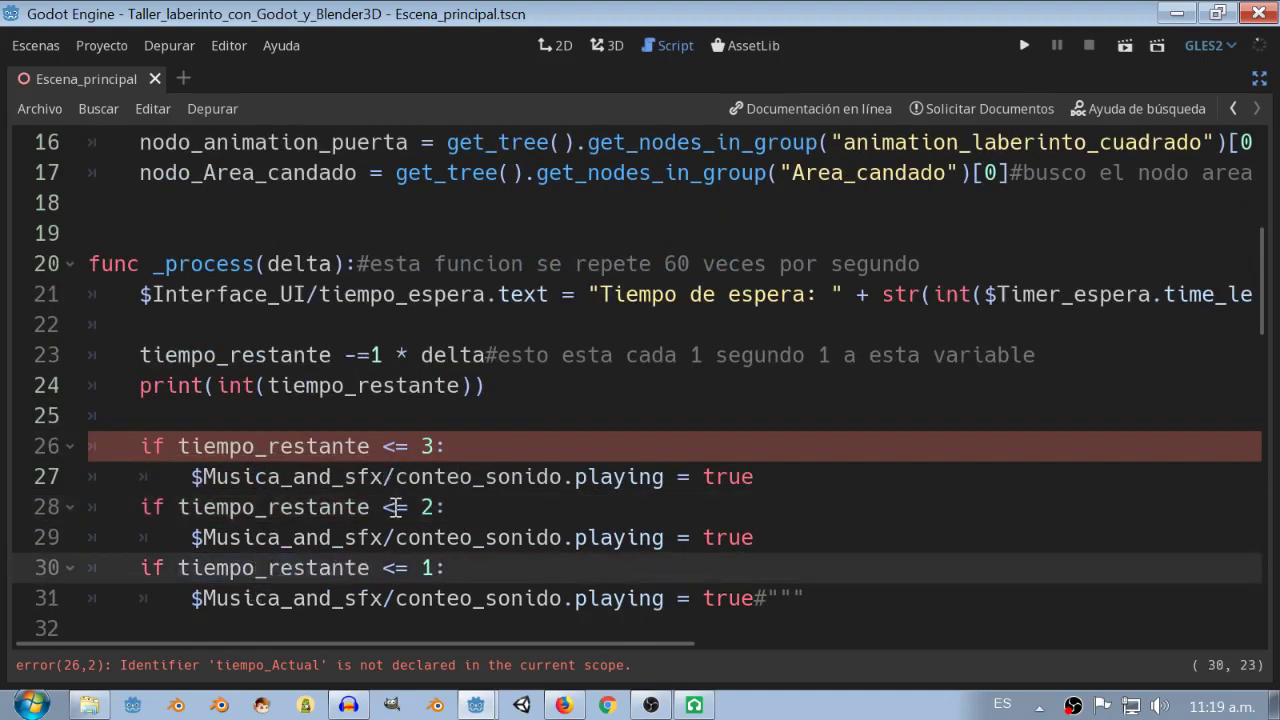
Change the checks on lines 26, 28 and 30 to == 3, 2, 1, restore the panels, and run.
click(381, 507)
key(Delete)
text(?)
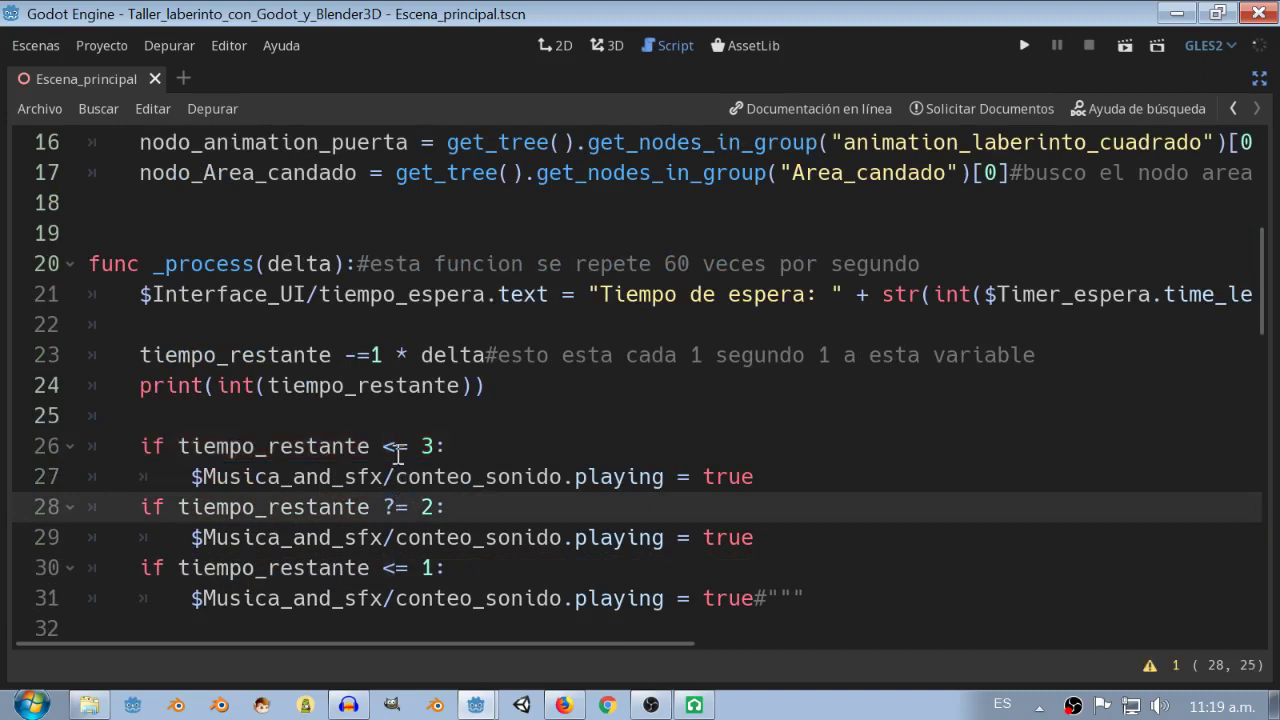
click(386, 447)
key(Delete)
text(=)
click(386, 507)
key(Delete)
text(=)
click(386, 568)
key(Delete)
text(=)
click(1259, 78)
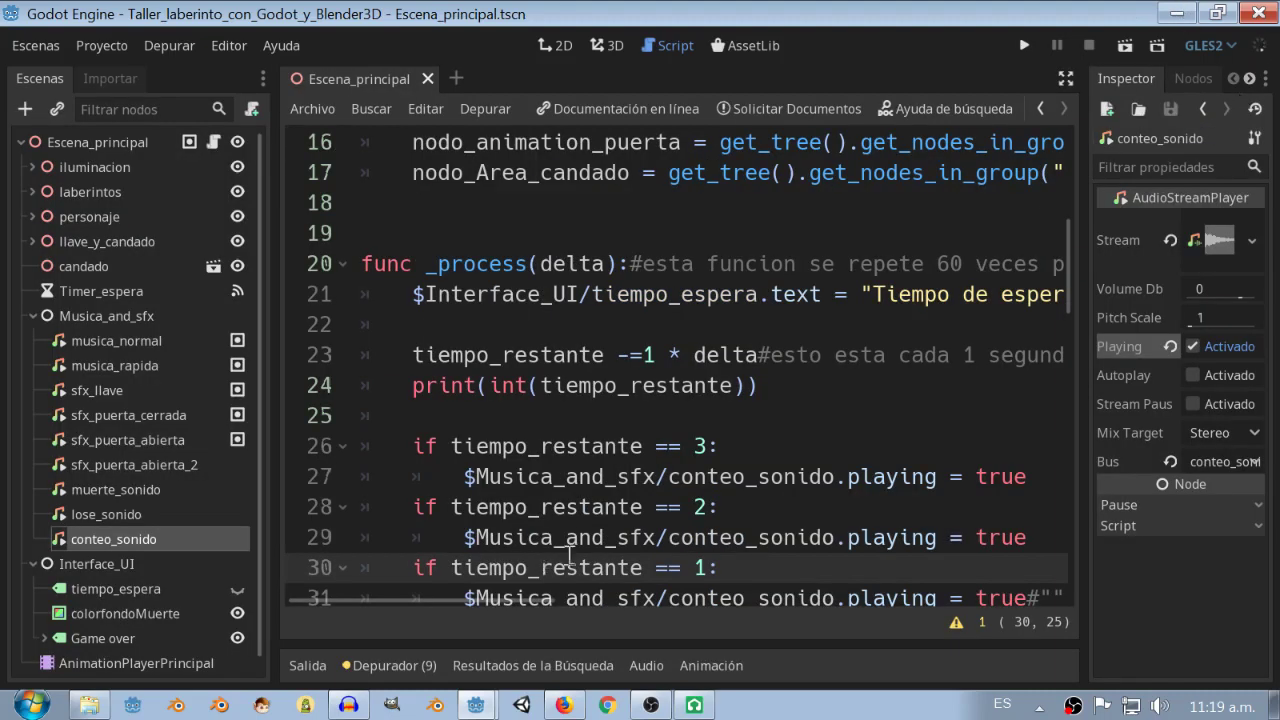
click(1024, 46)
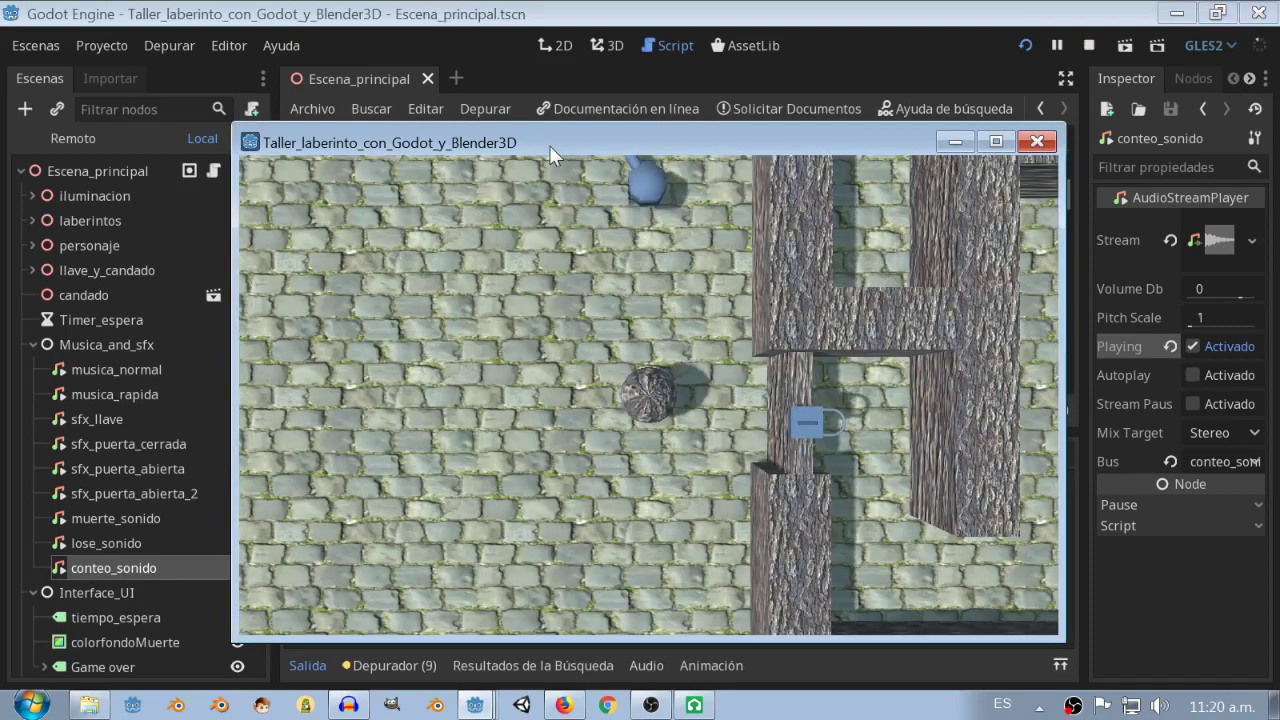
drag(549, 145, 716, 44)
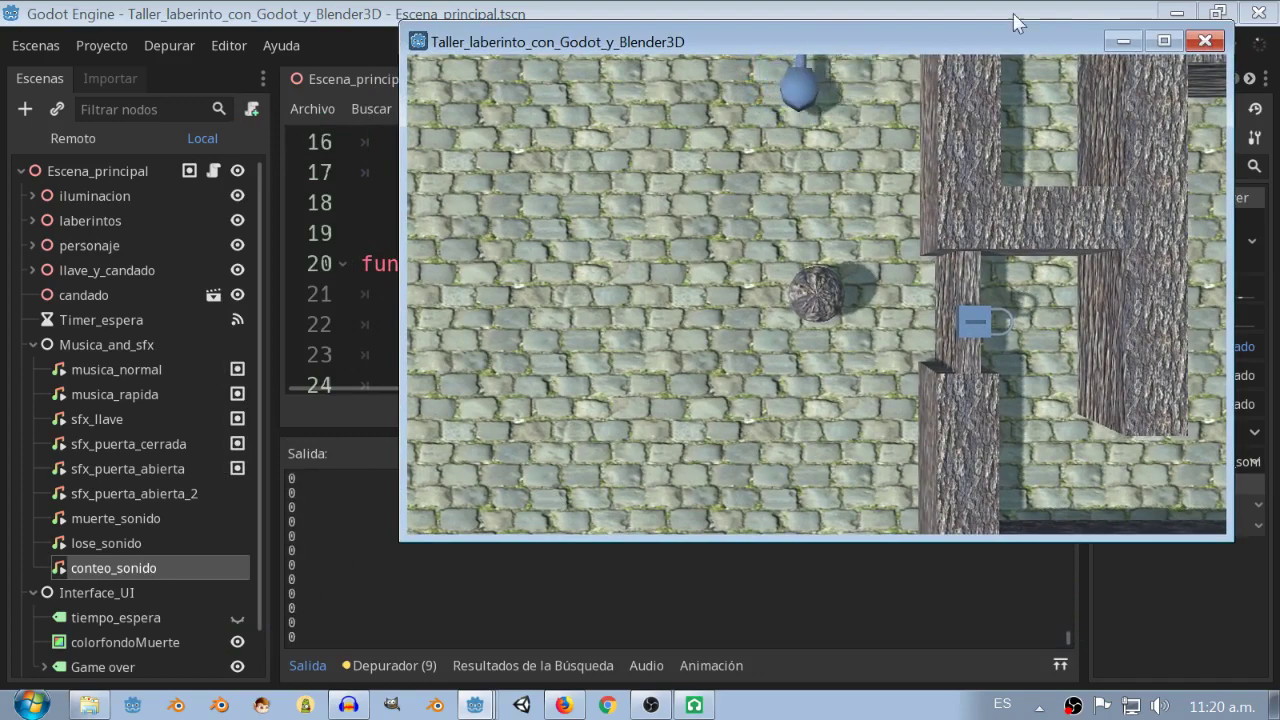
click(1200, 44)
click(318, 665)
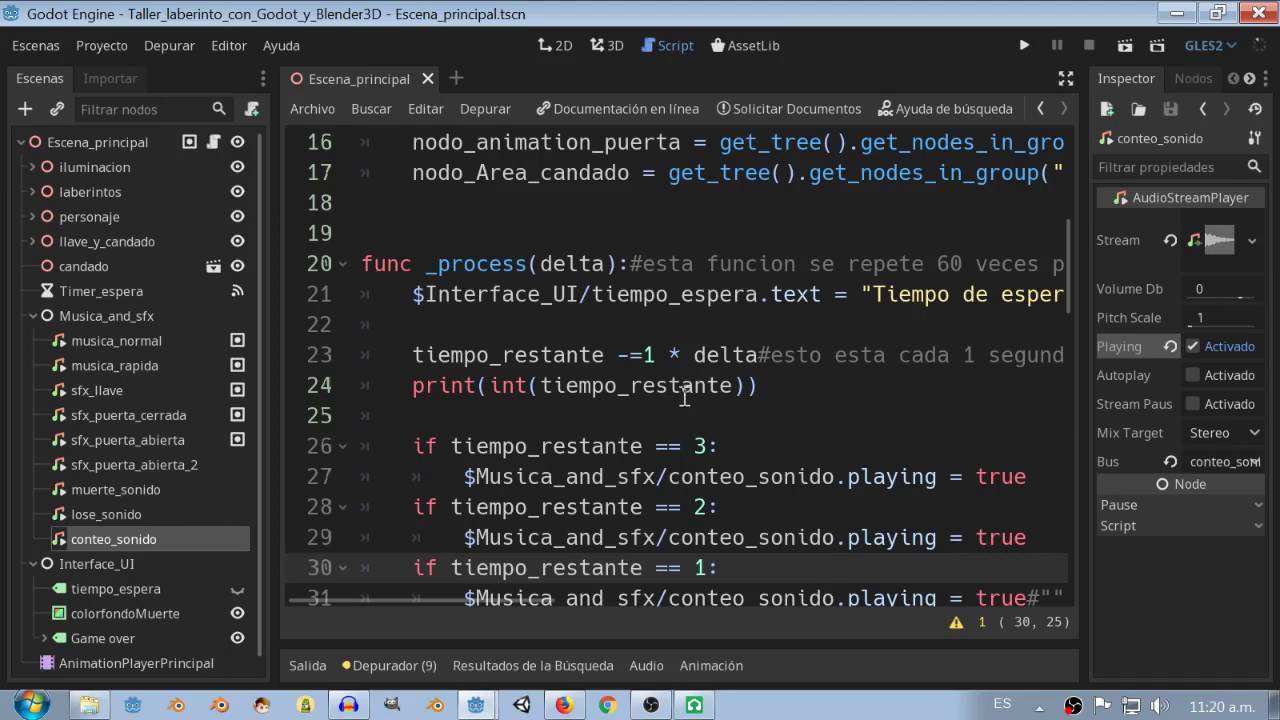
Highlight int(tiempo_restante) on line 24 and 1 * delta on line 23 while explaining.
click(503, 386)
drag(503, 386, 530, 386)
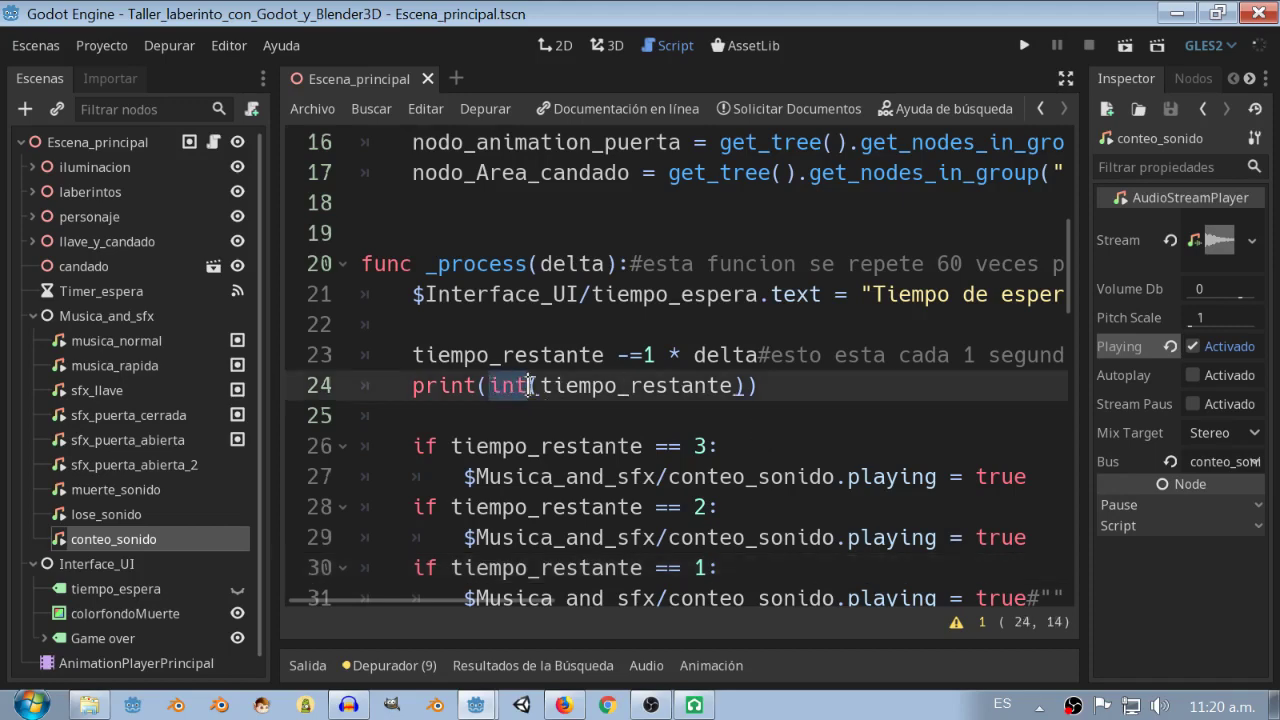
double_click(623, 385)
drag(757, 355, 645, 357)
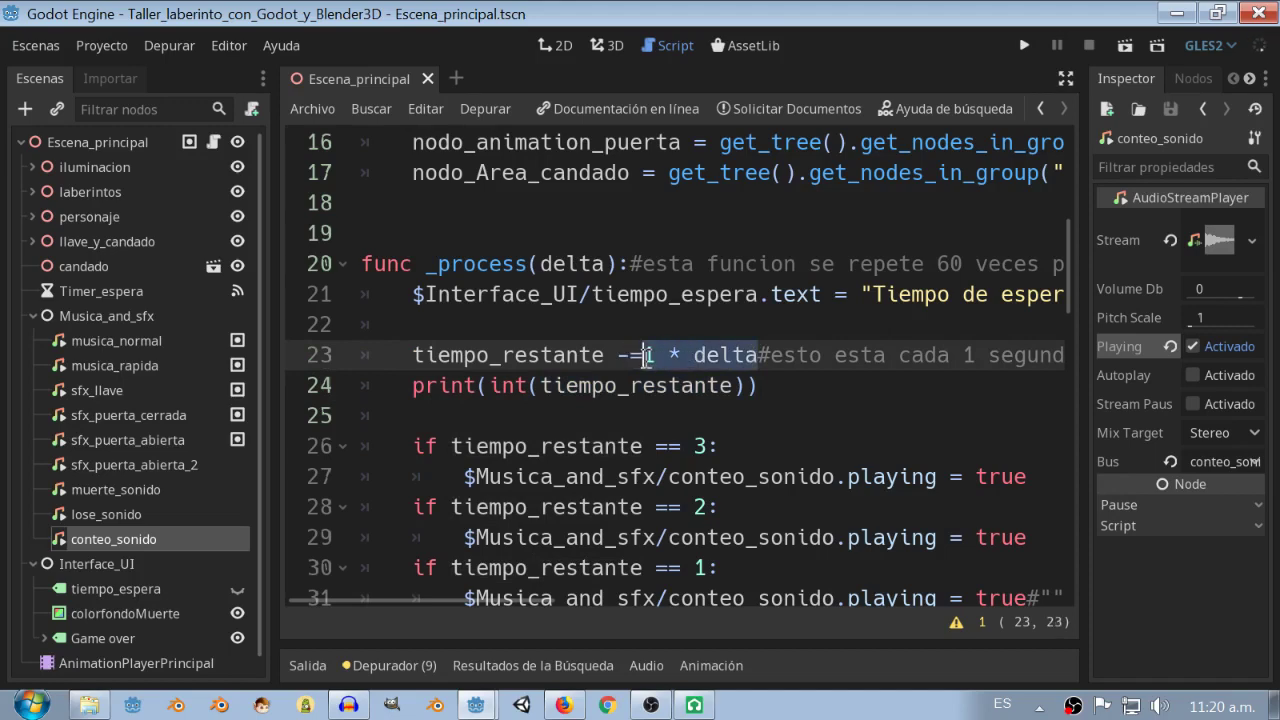
double_click(641, 386)
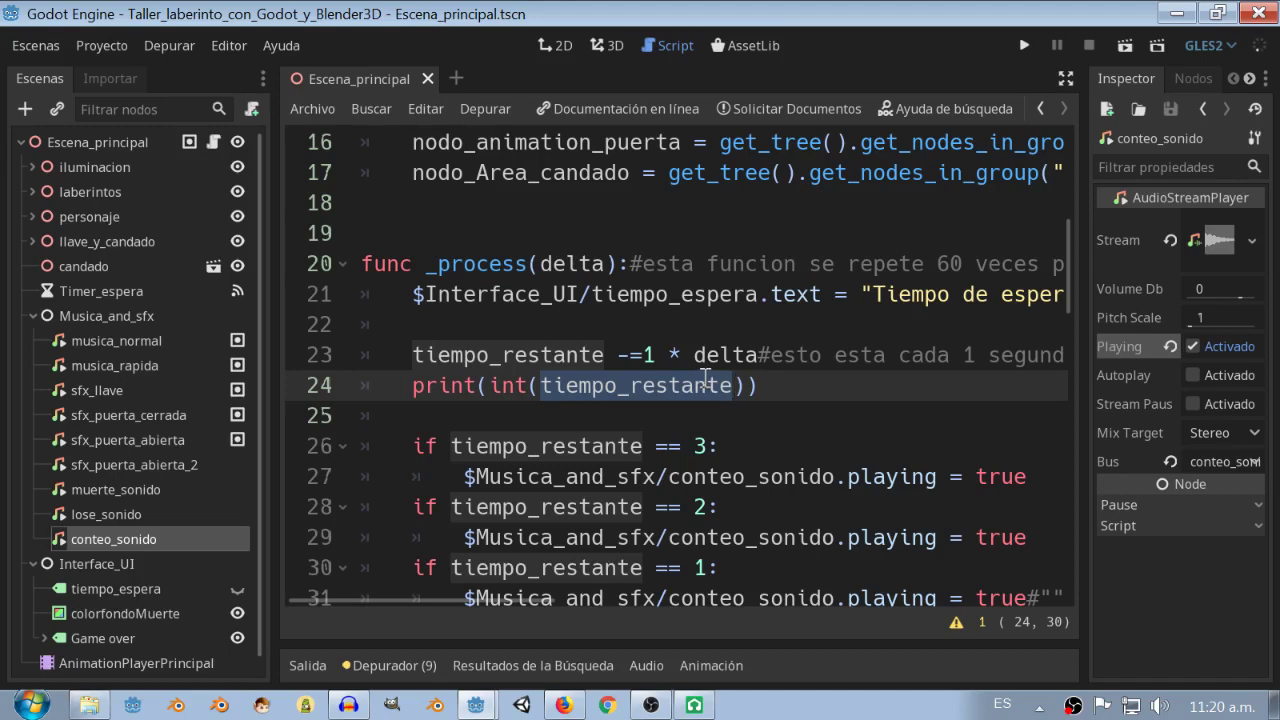
Select the Timer_espera node to show its wait time of 4 and one-shot enabled.
scroll(703, 378, down, 3)
scroll(531, 380, down, 2)
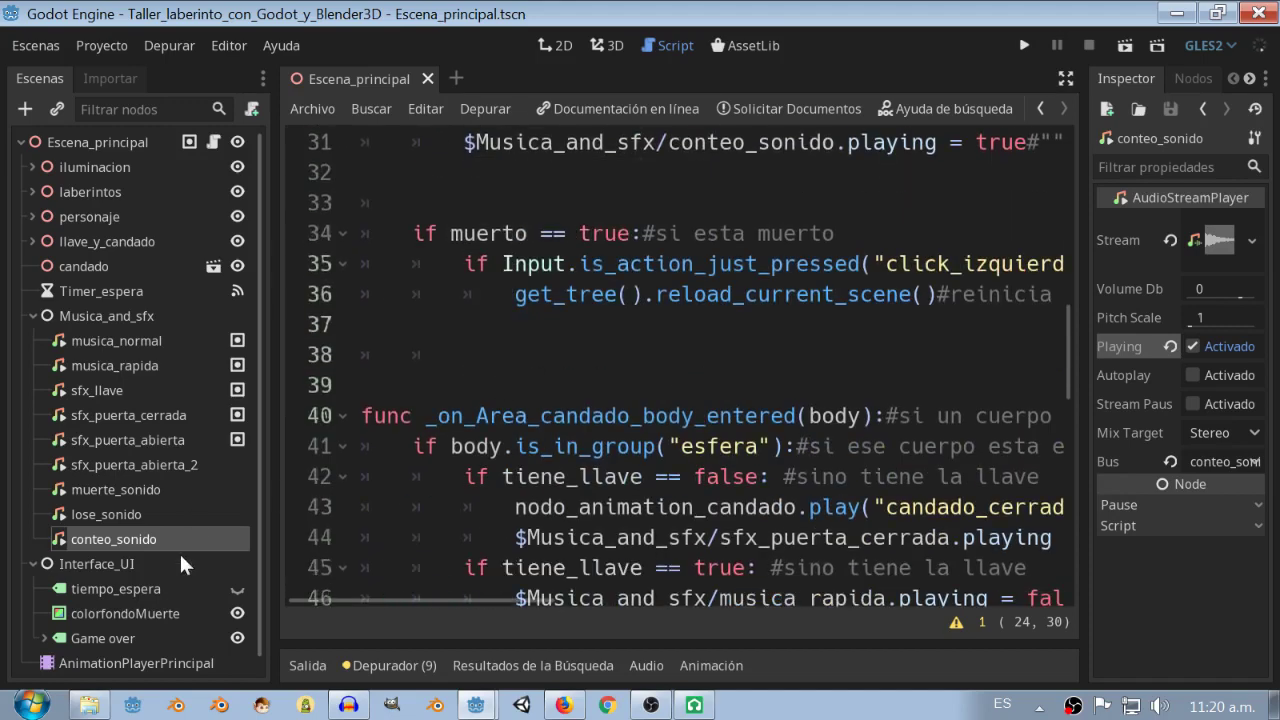
scroll(181, 558, down, 1)
click(100, 281)
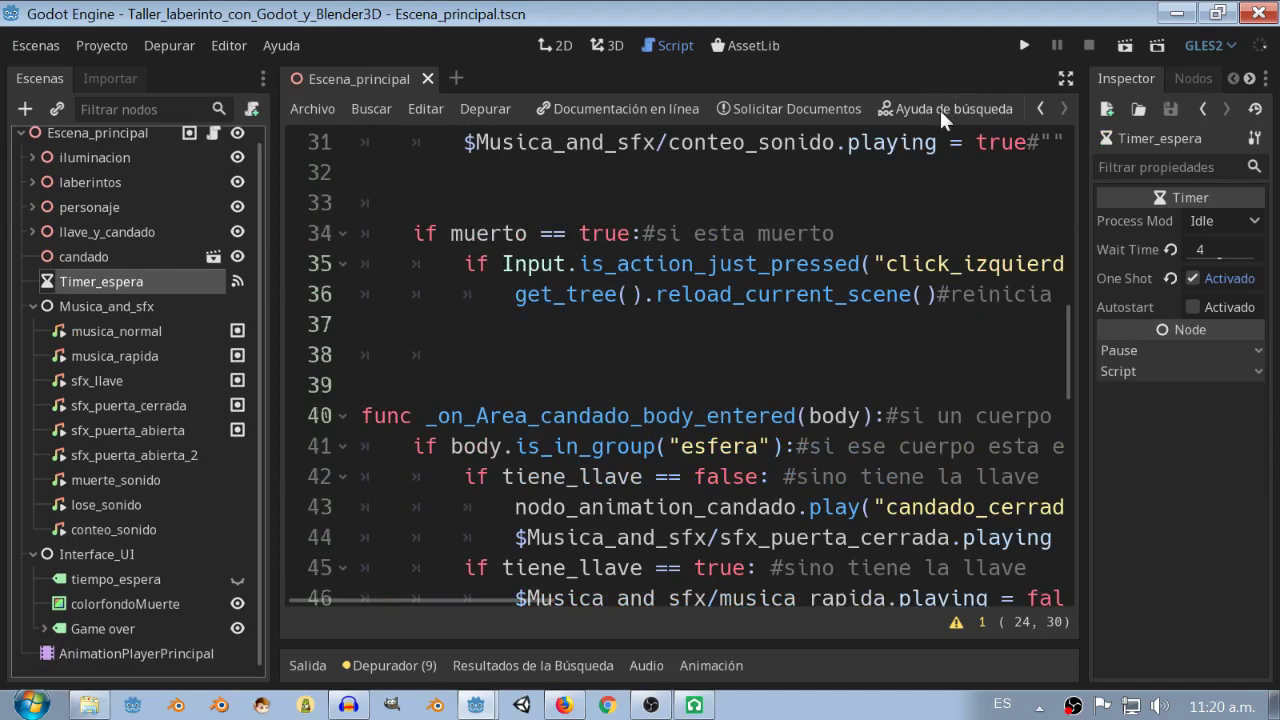
Search the help for 'timer', open the Timer class reference, and read down to time_left.
click(940, 108)
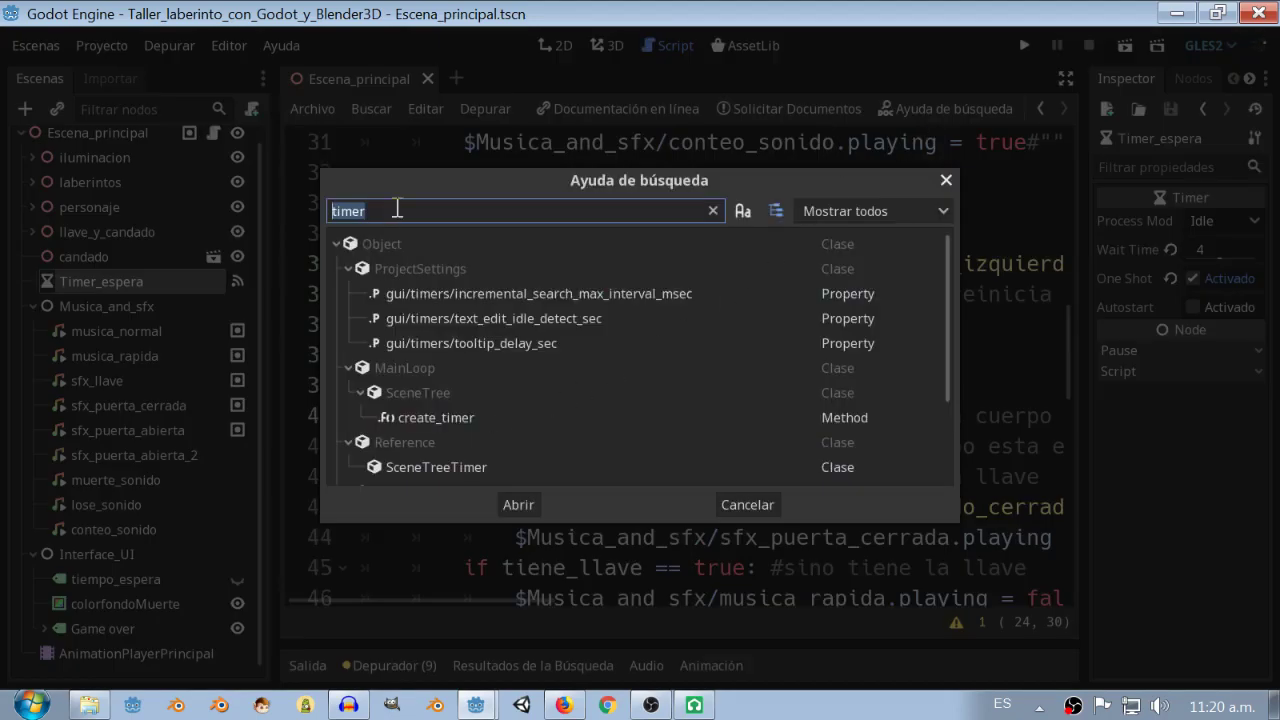
text(timer)
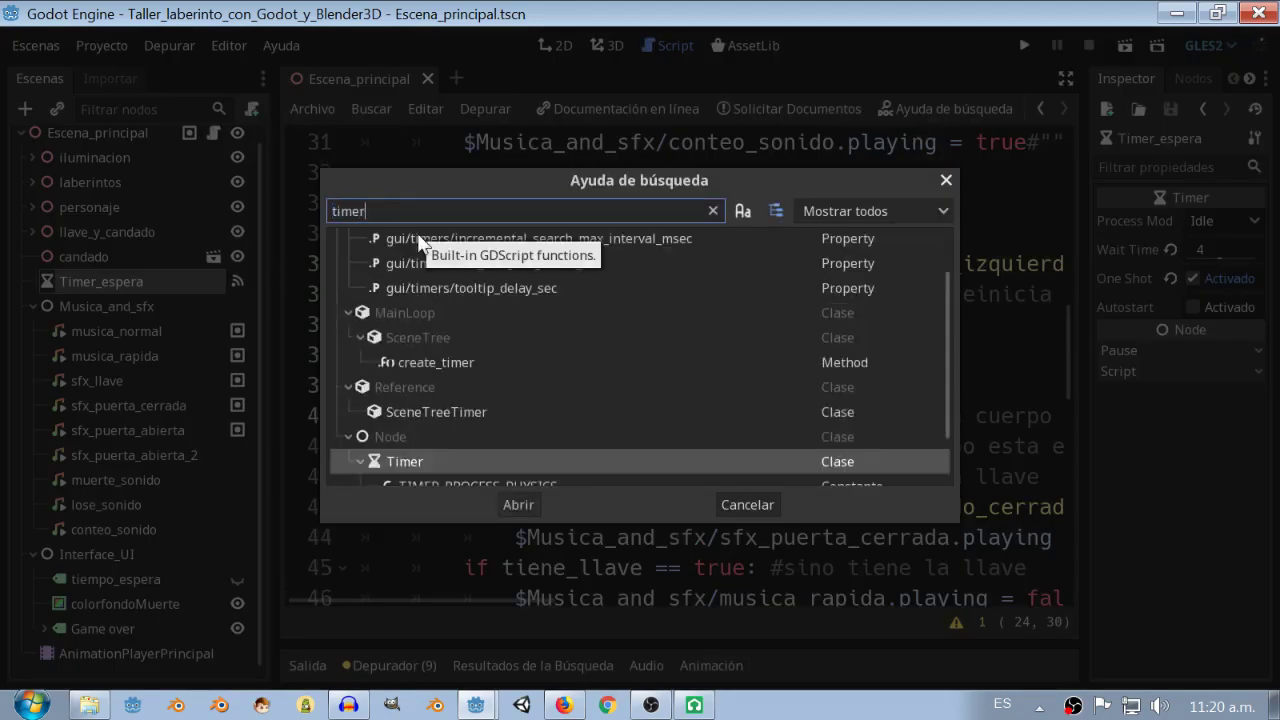
double_click(450, 461)
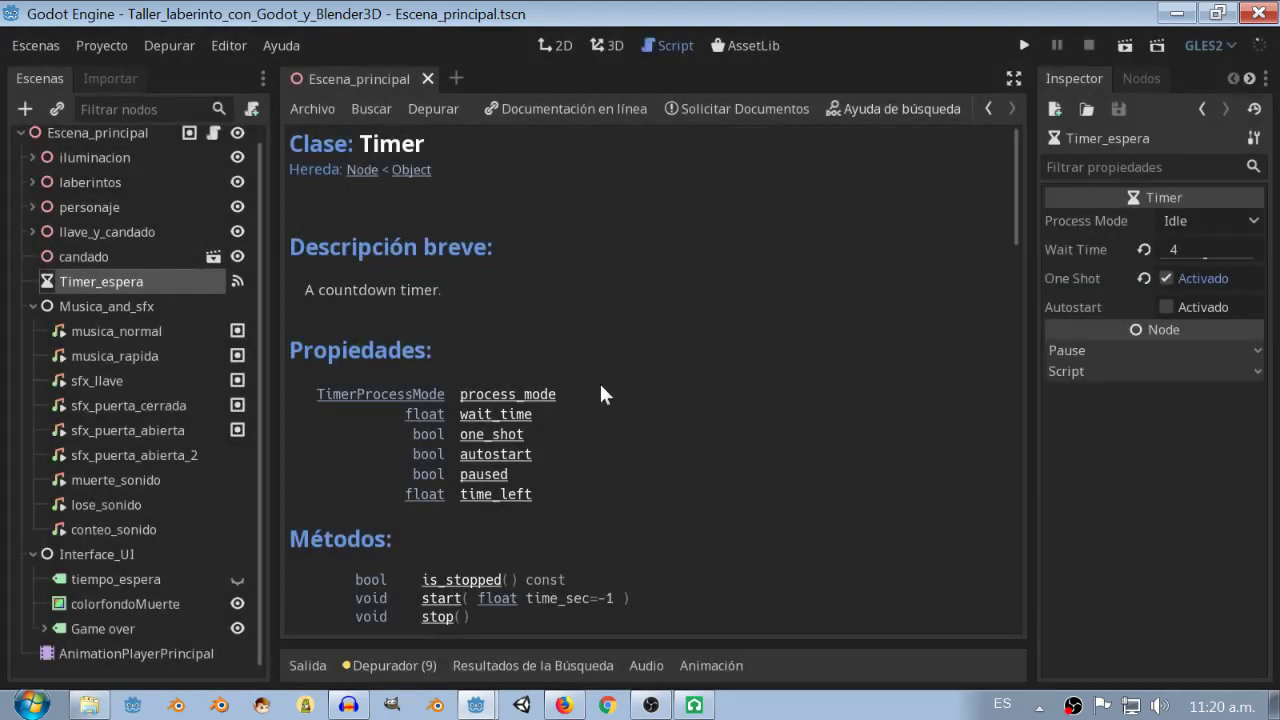
scroll(669, 430, down, 3)
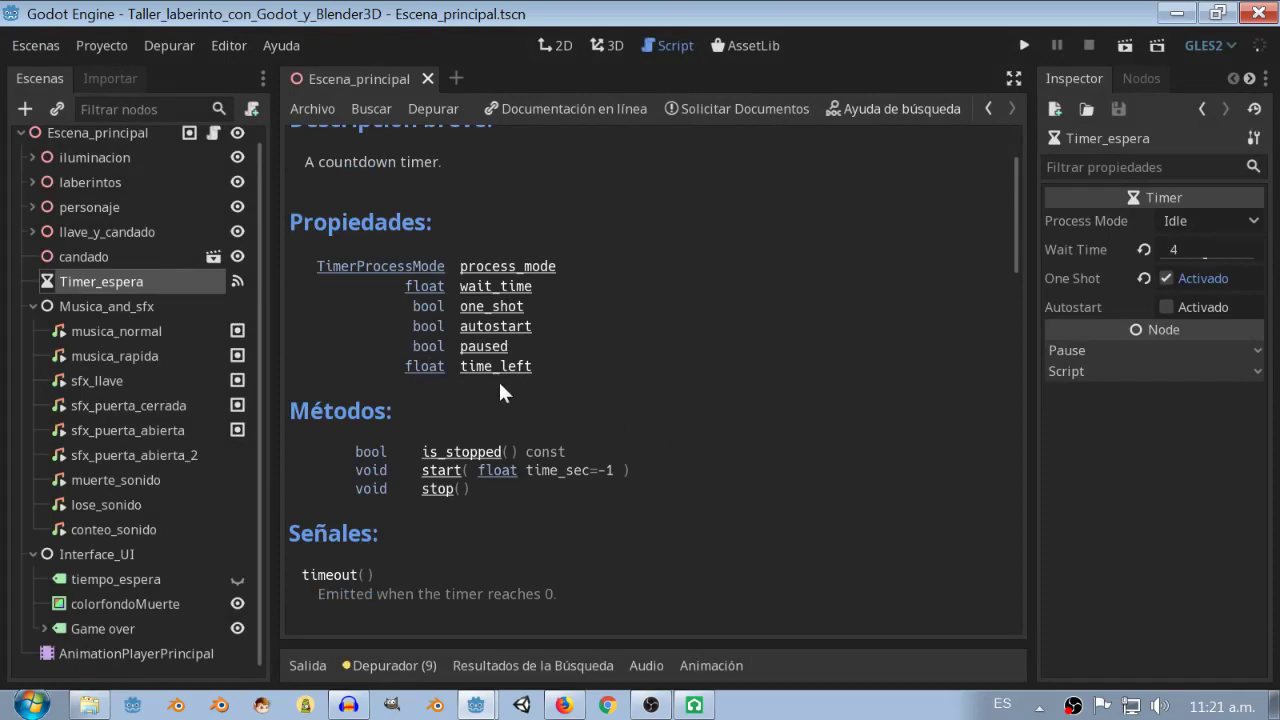
scroll(497, 383, down, 3)
scroll(497, 385, down, 7)
scroll(495, 375, down, 7)
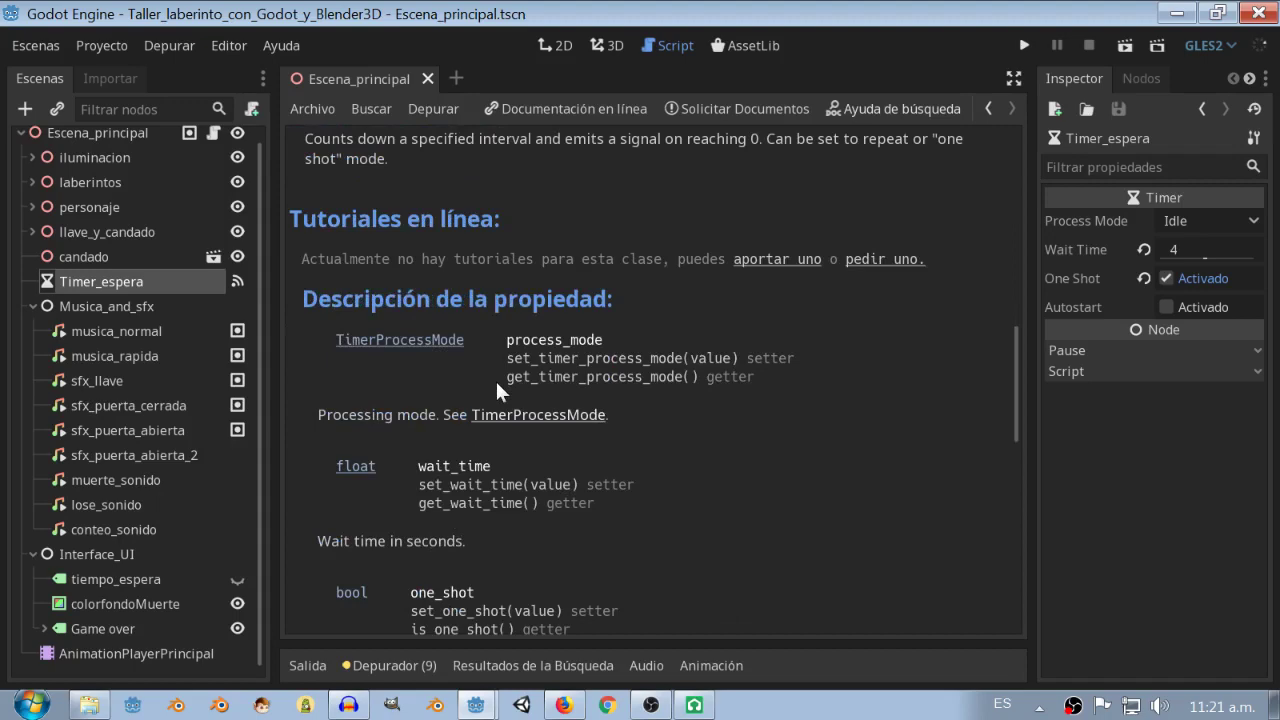
scroll(495, 378, down, 2)
scroll(494, 378, down, 4)
scroll(494, 380, down, 2)
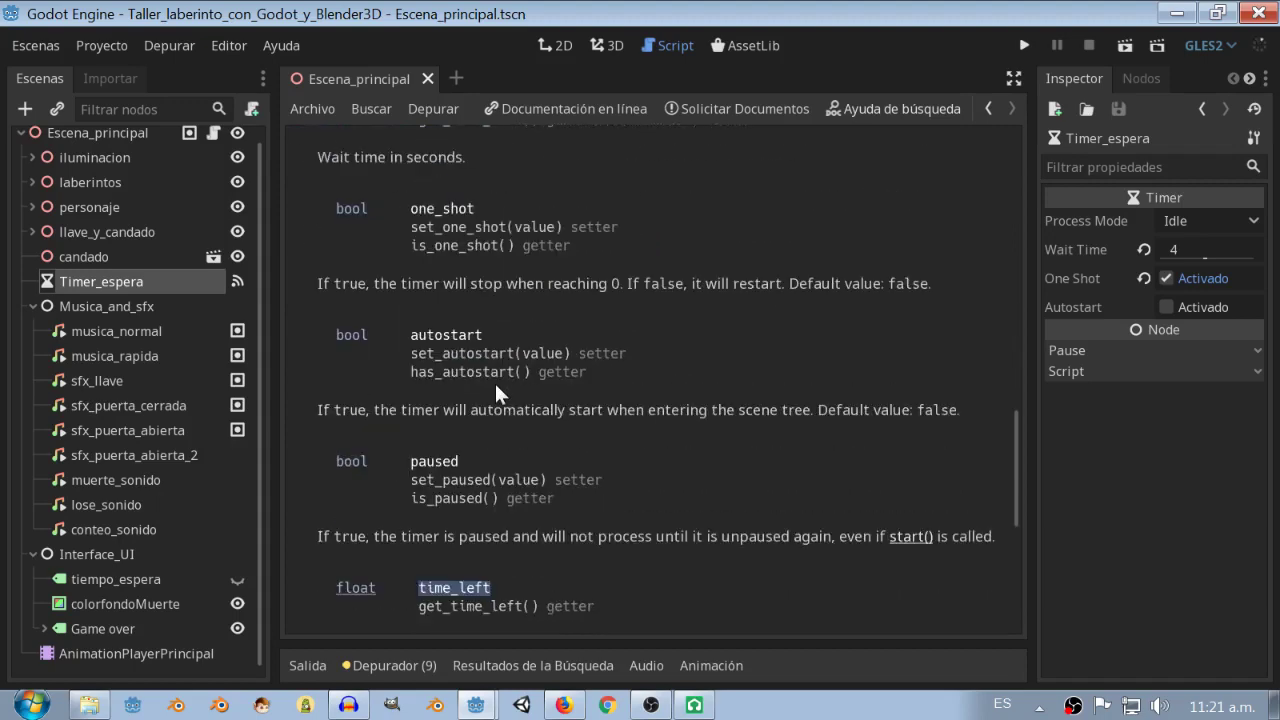
scroll(494, 380, down, 2)
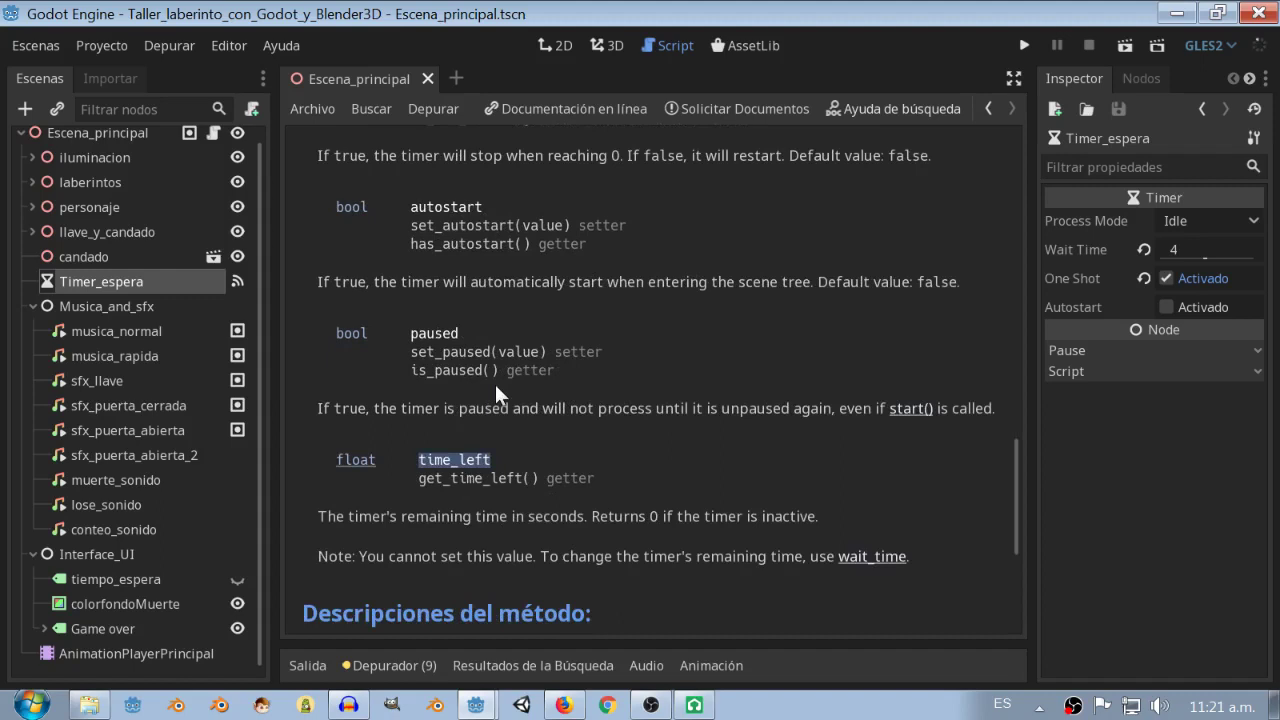
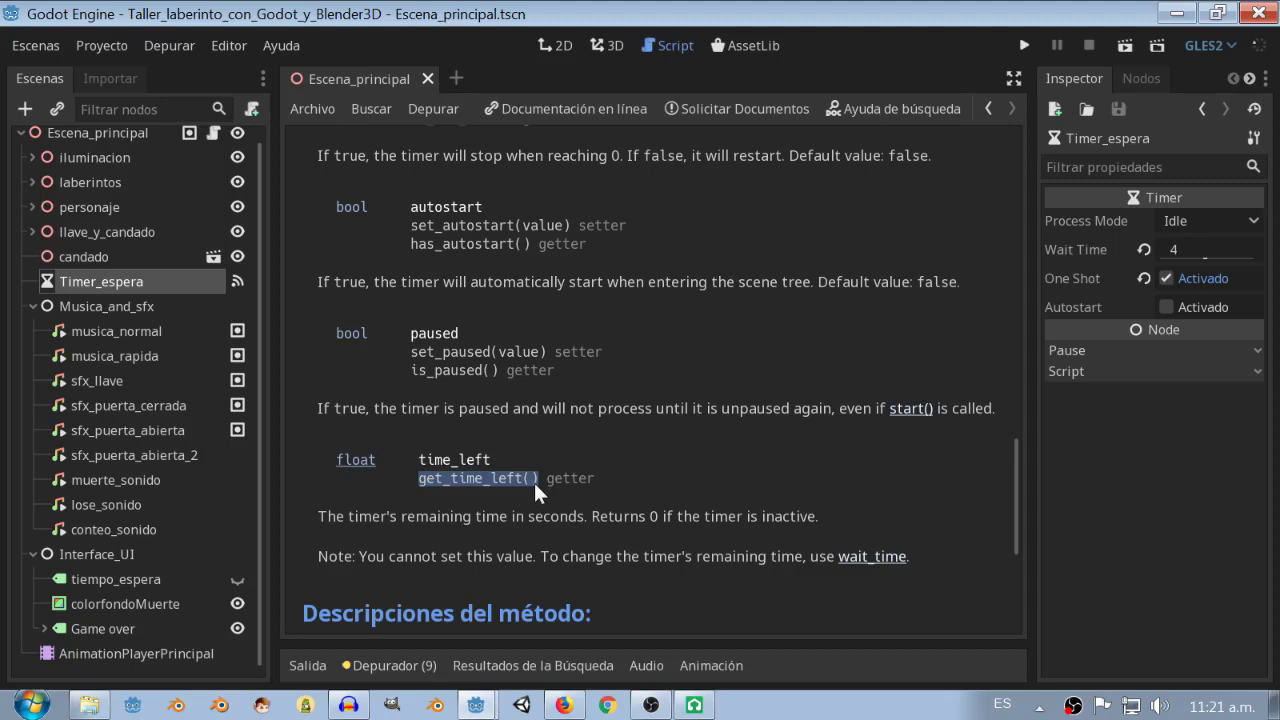
Return to the 3D view and open the Escena_principal node's script, Escena_principal.gd.
click(616, 51)
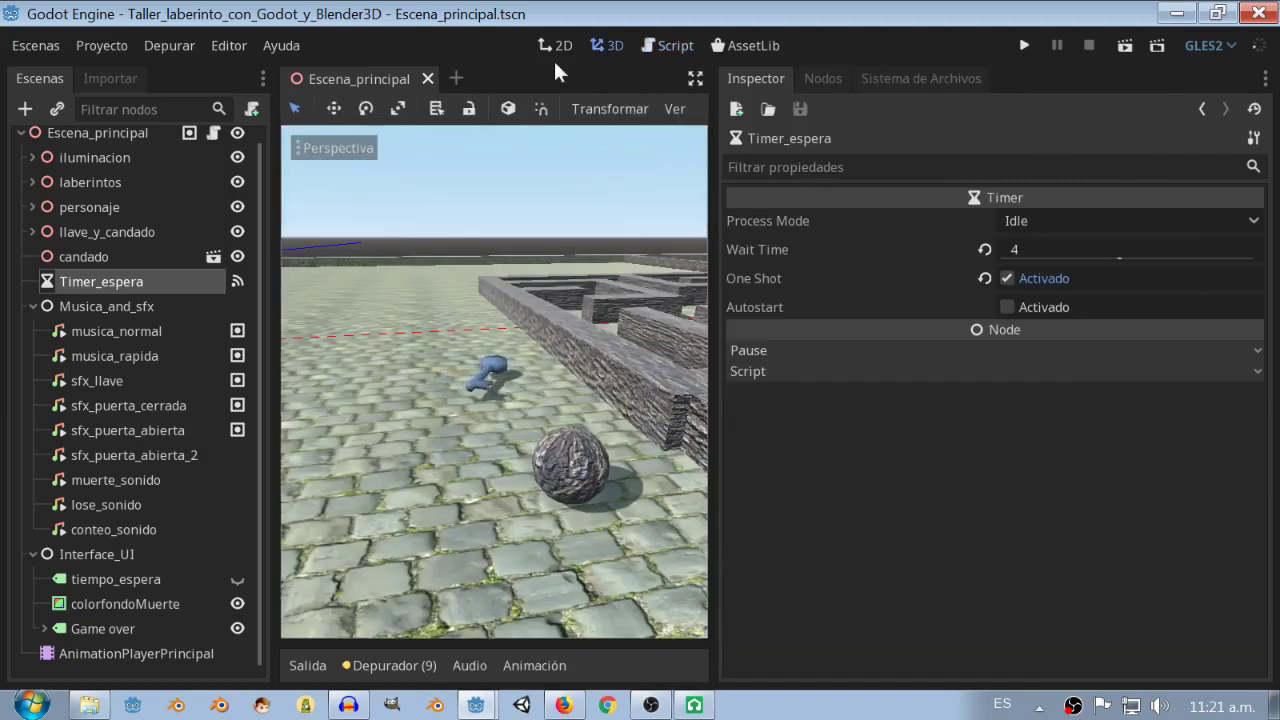
click(211, 134)
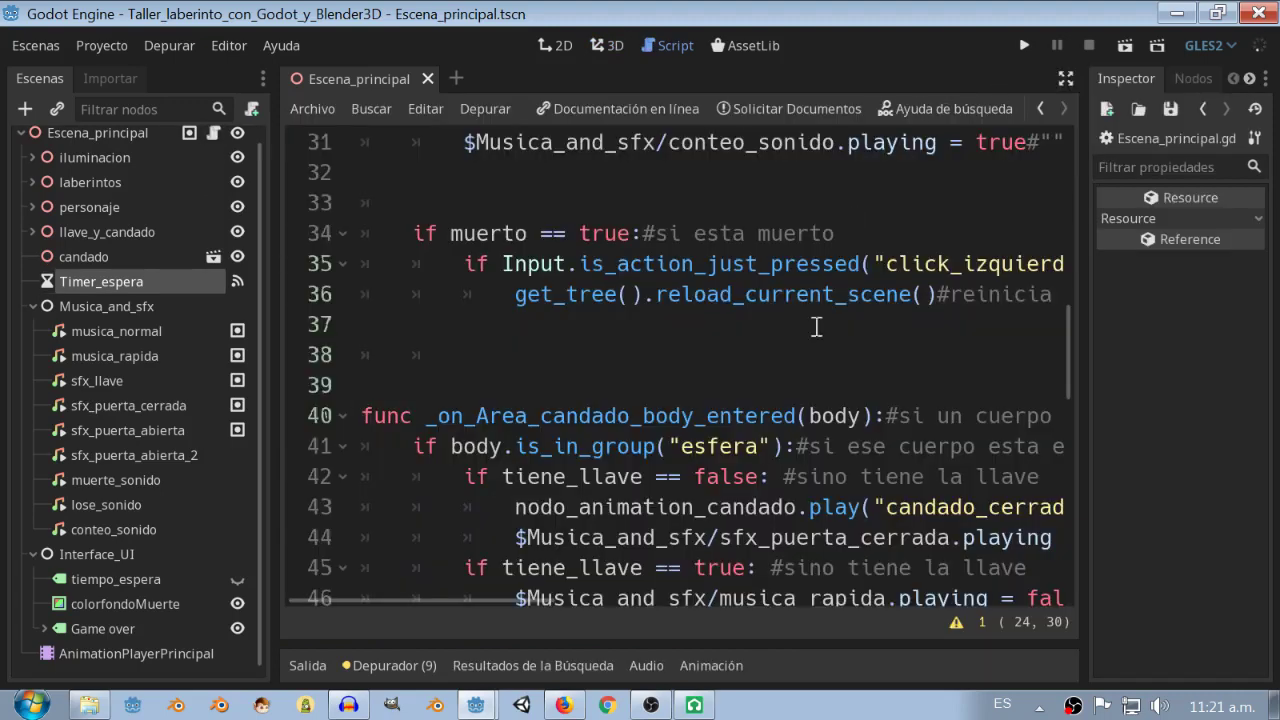
In distraction-free mode, delete the manual decrement and print lines 23–24.
click(1066, 79)
scroll(784, 432, up, 3)
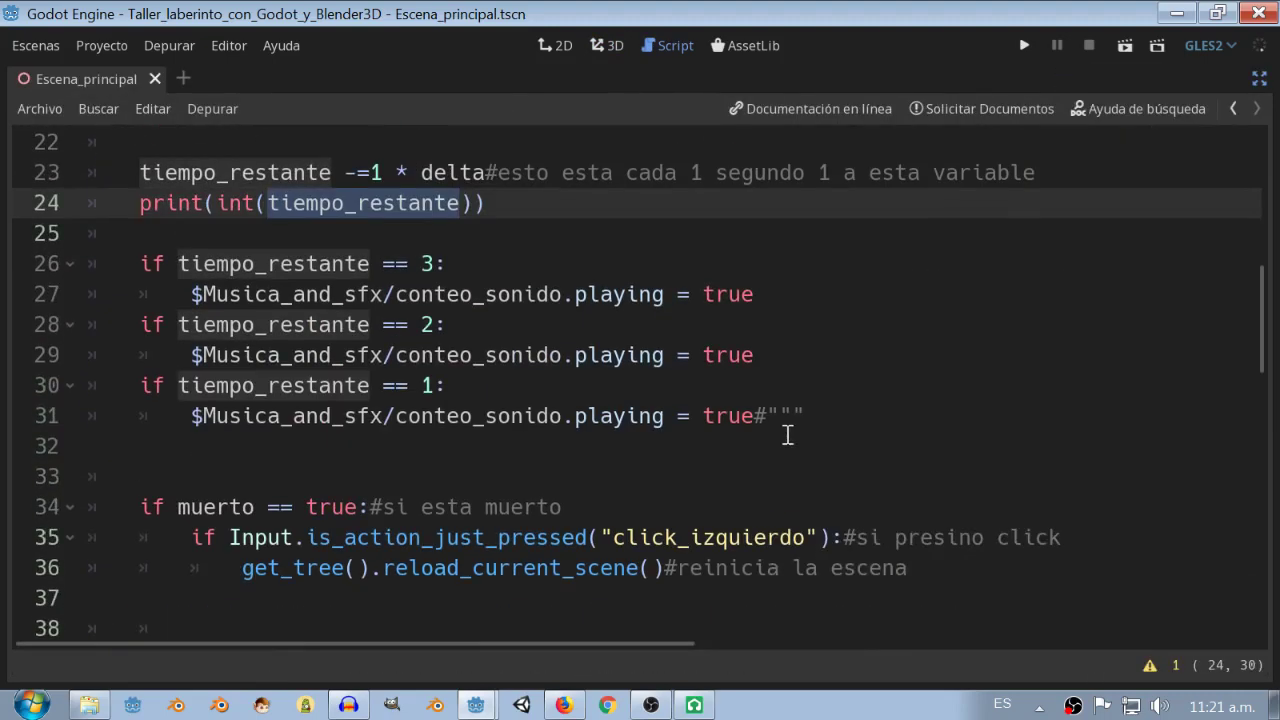
scroll(677, 427, up, 1)
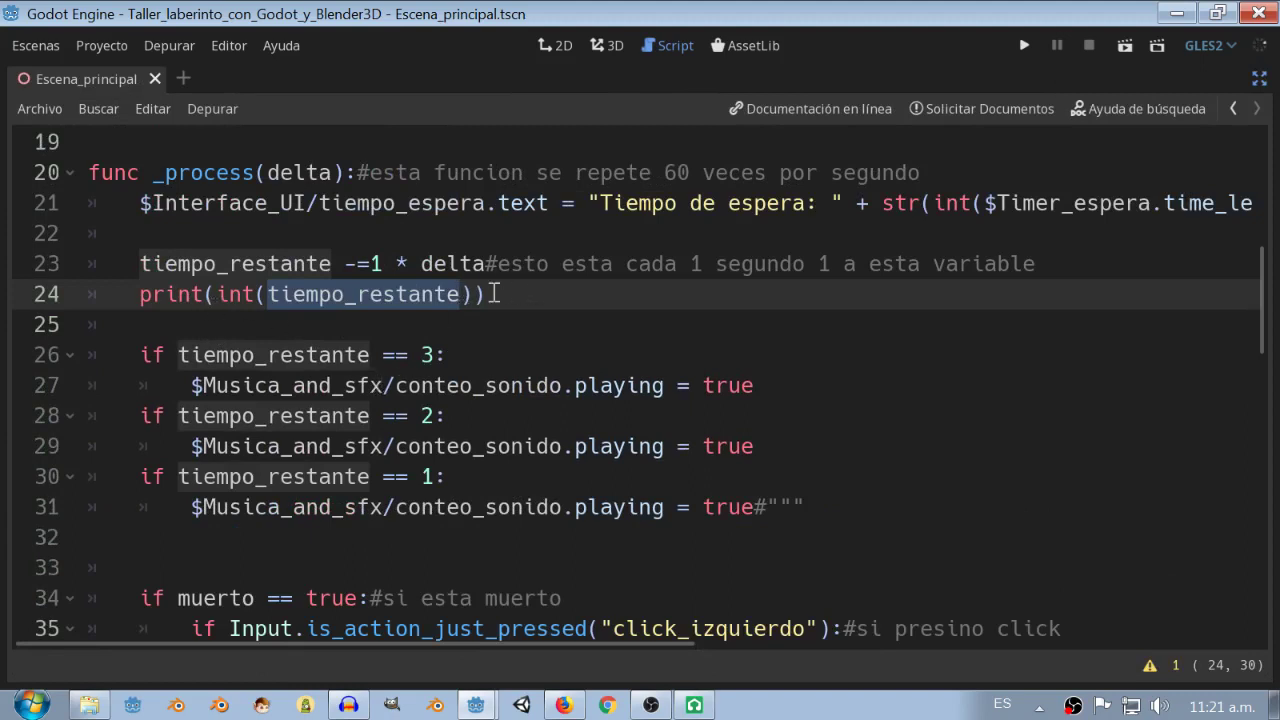
click(146, 294)
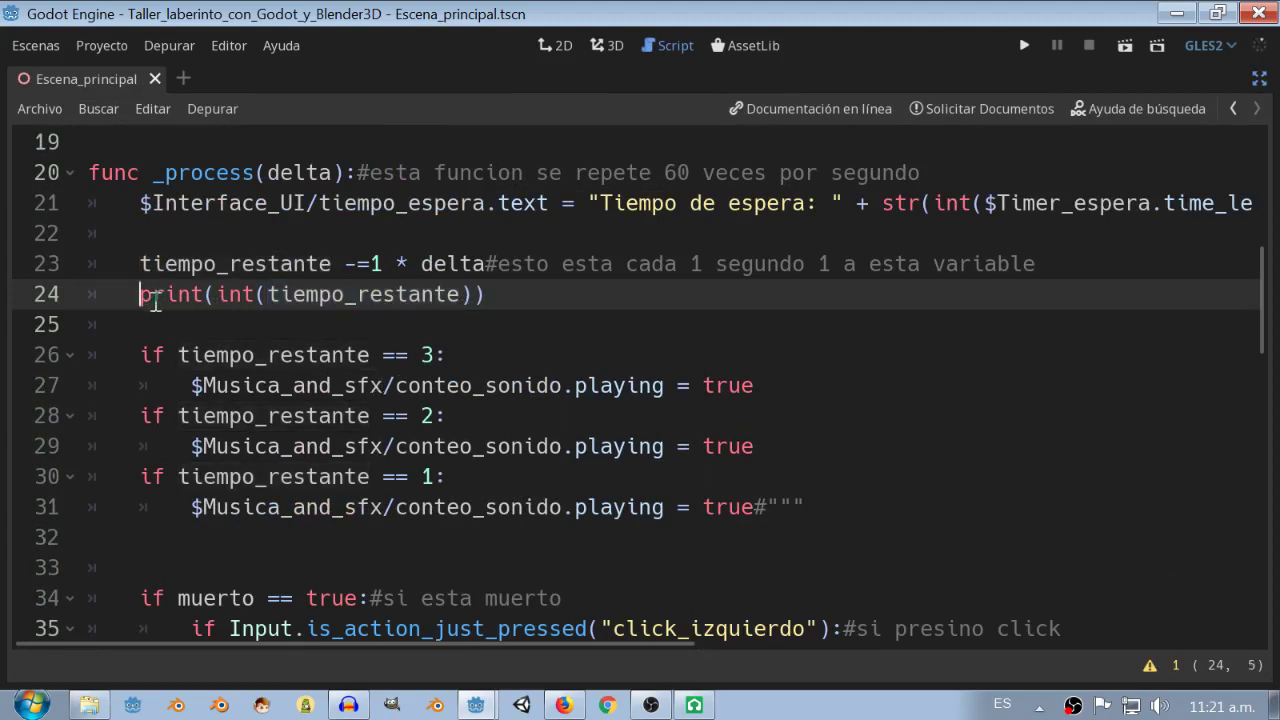
text($)
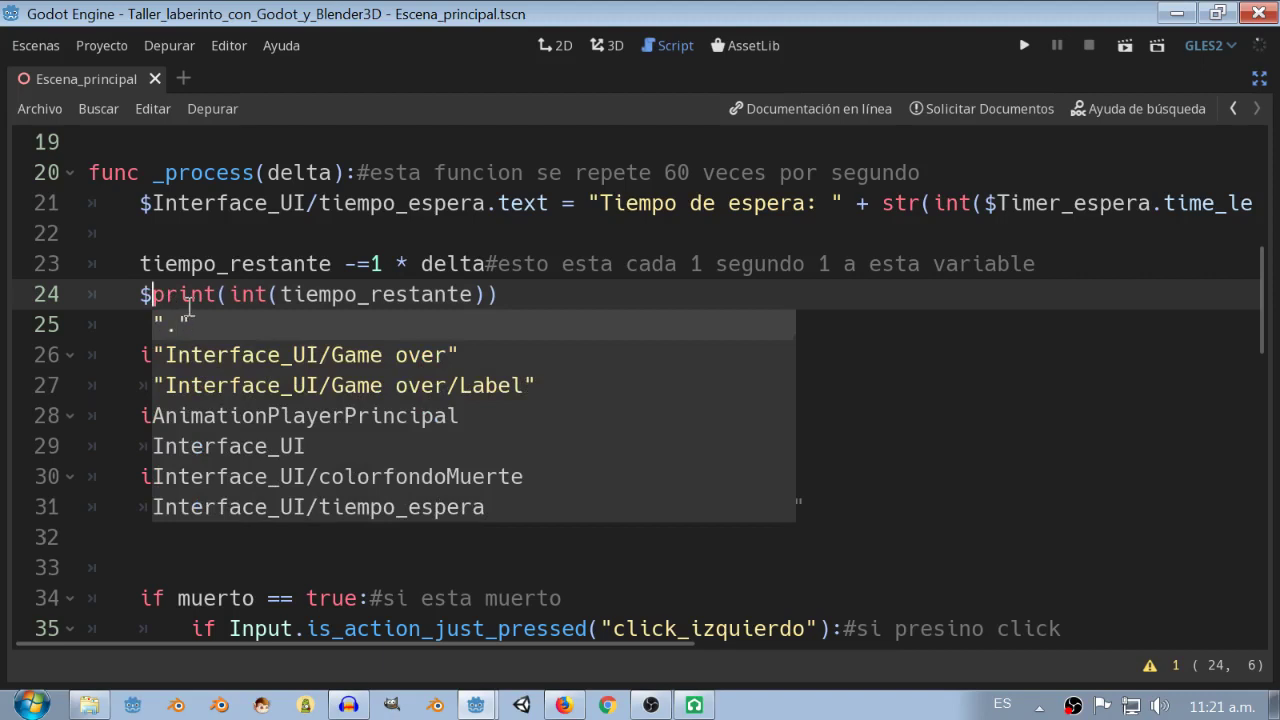
key(BackSpace)
text(#)
drag(557, 292, 120, 263)
key(BackSpace)
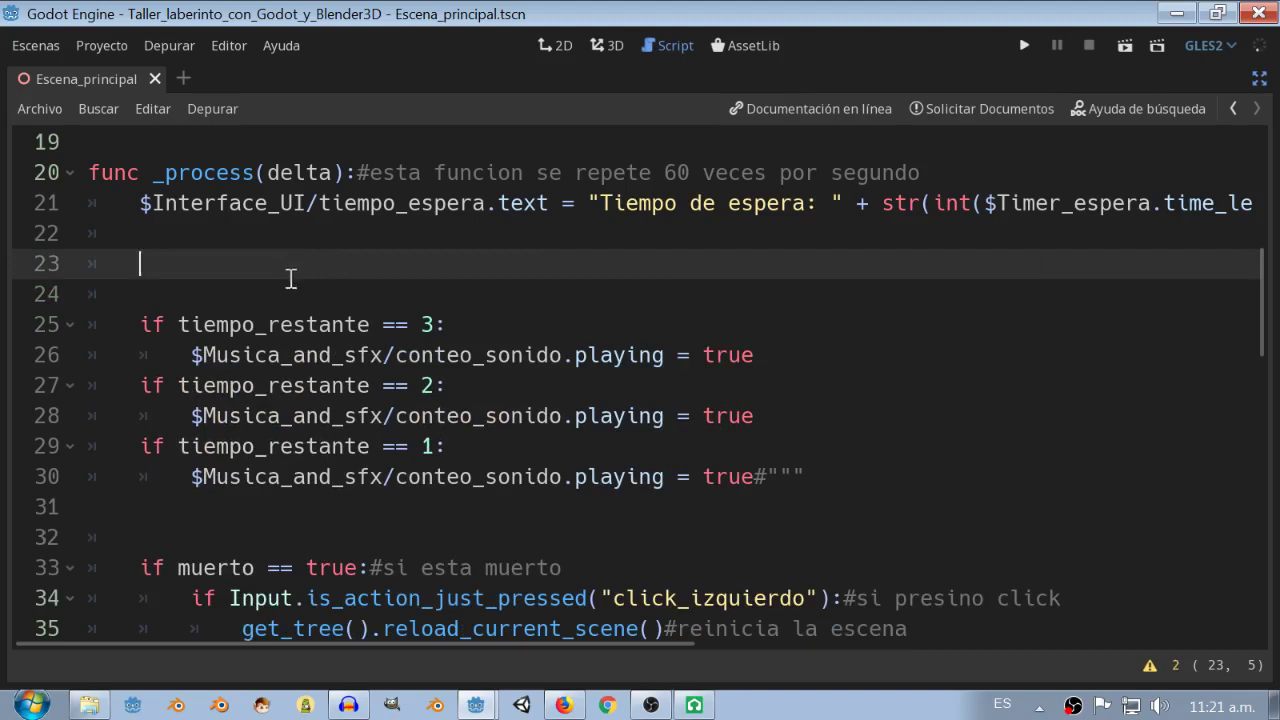
Replace tiempo_restante in the line 25 condition with $Timer_espera.time_left.
double_click(303, 322)
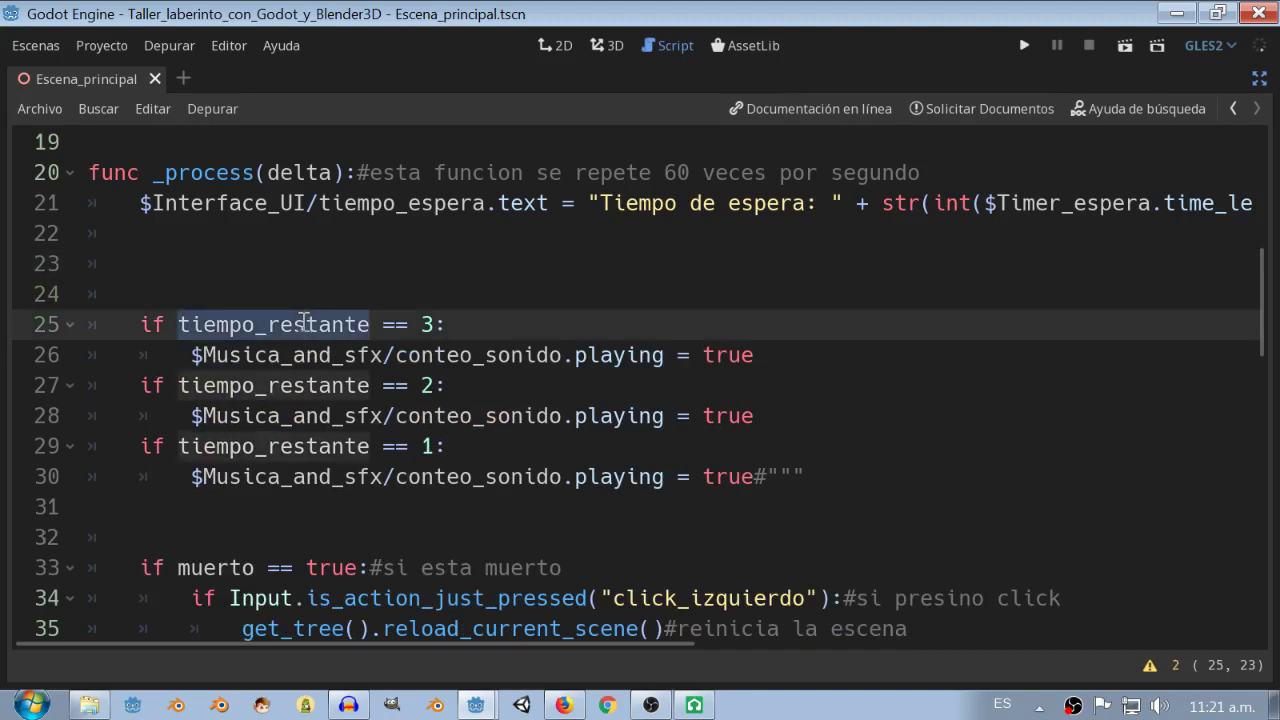
text($)
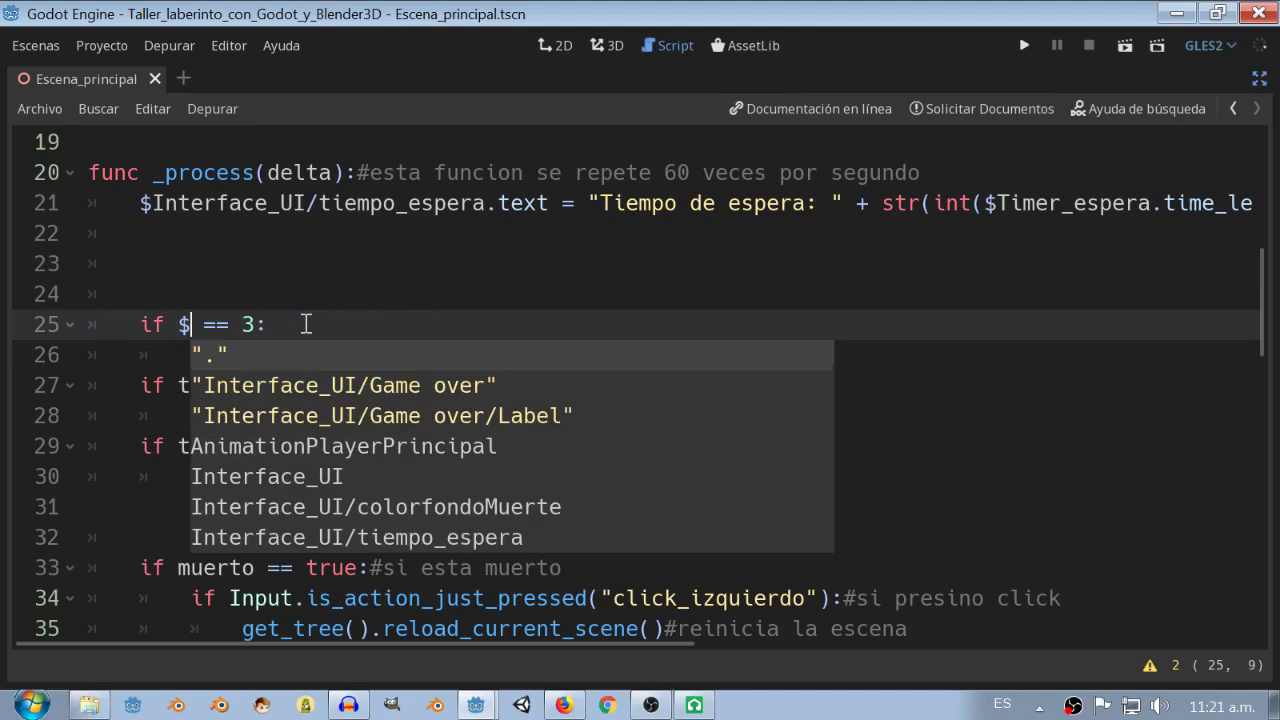
text(Tim)
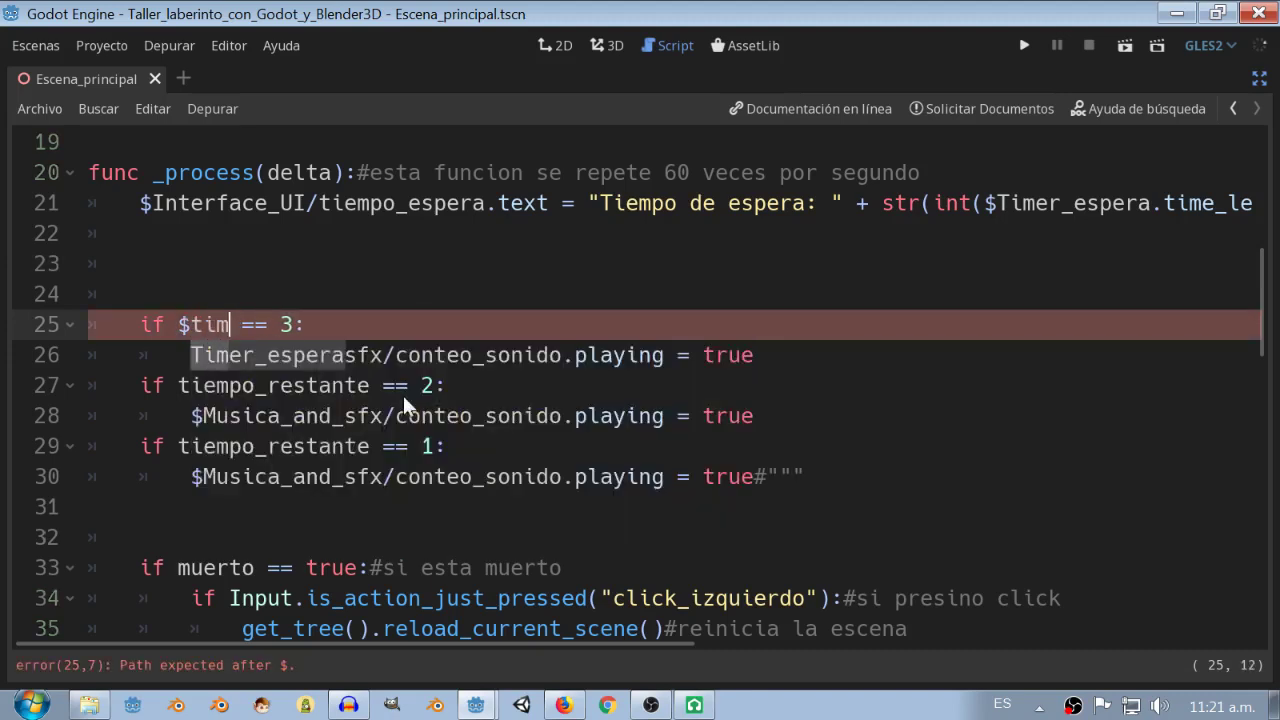
key(Return)
text(.)
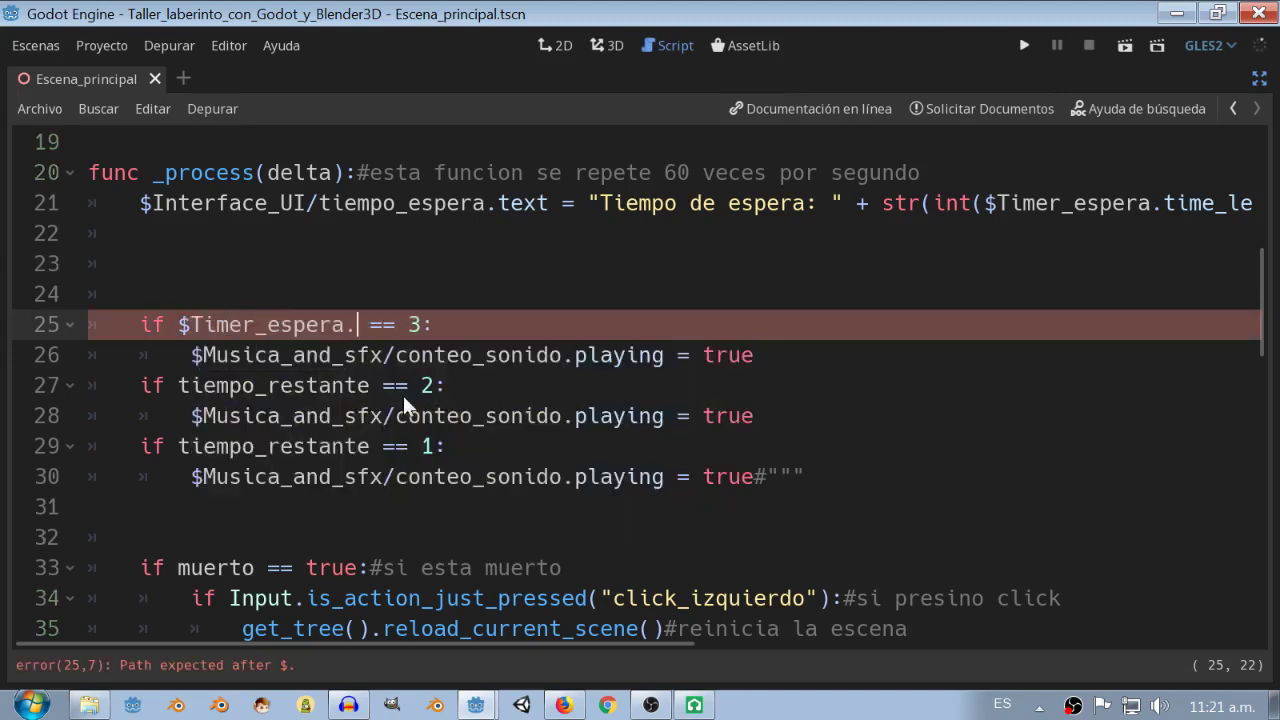
text(tm)
key(BackSpace)
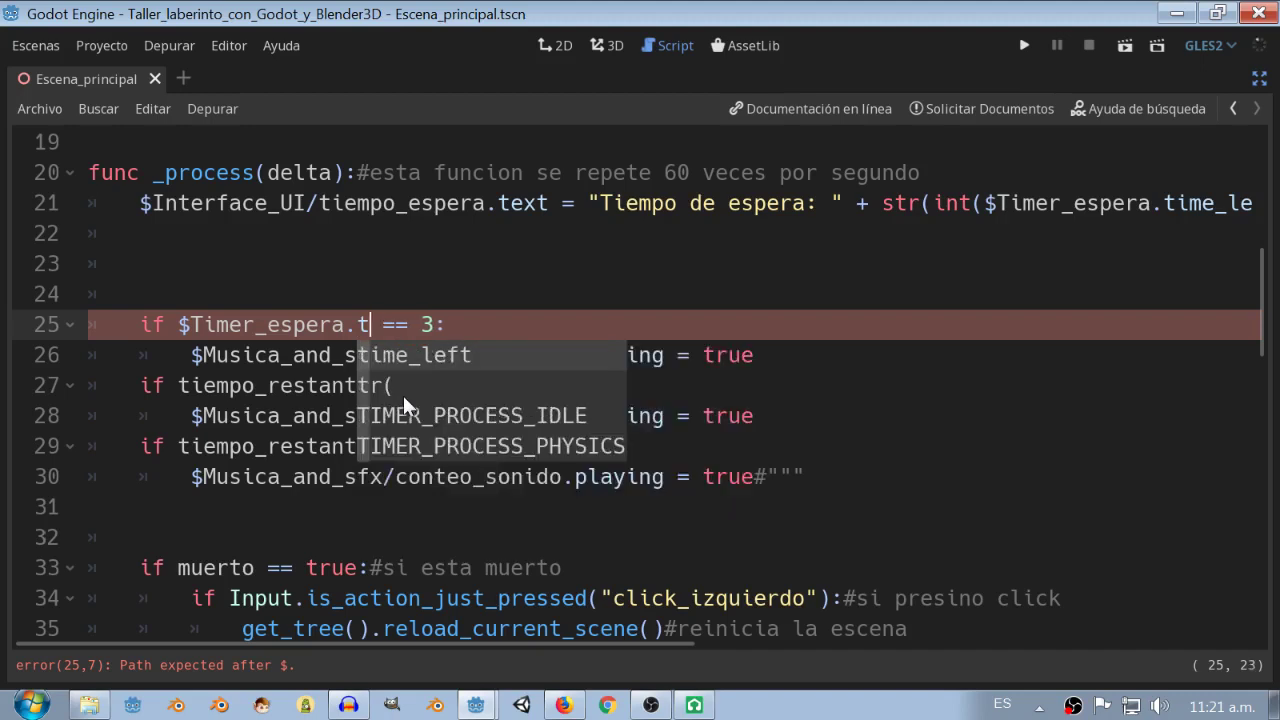
key(Return)
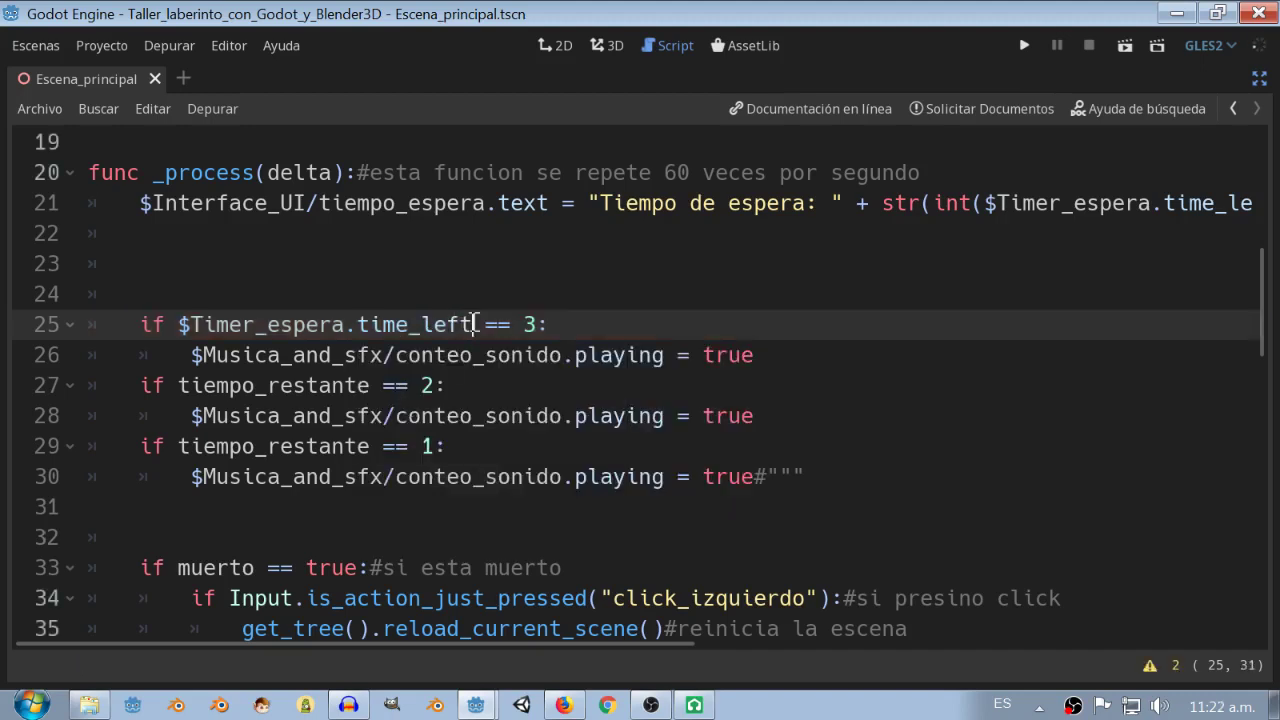
Paste $Timer_espera.time_left over tiempo_restante on lines 27 and 29, then run the game.
drag(472, 324, 182, 325)
key(ctrl+c)
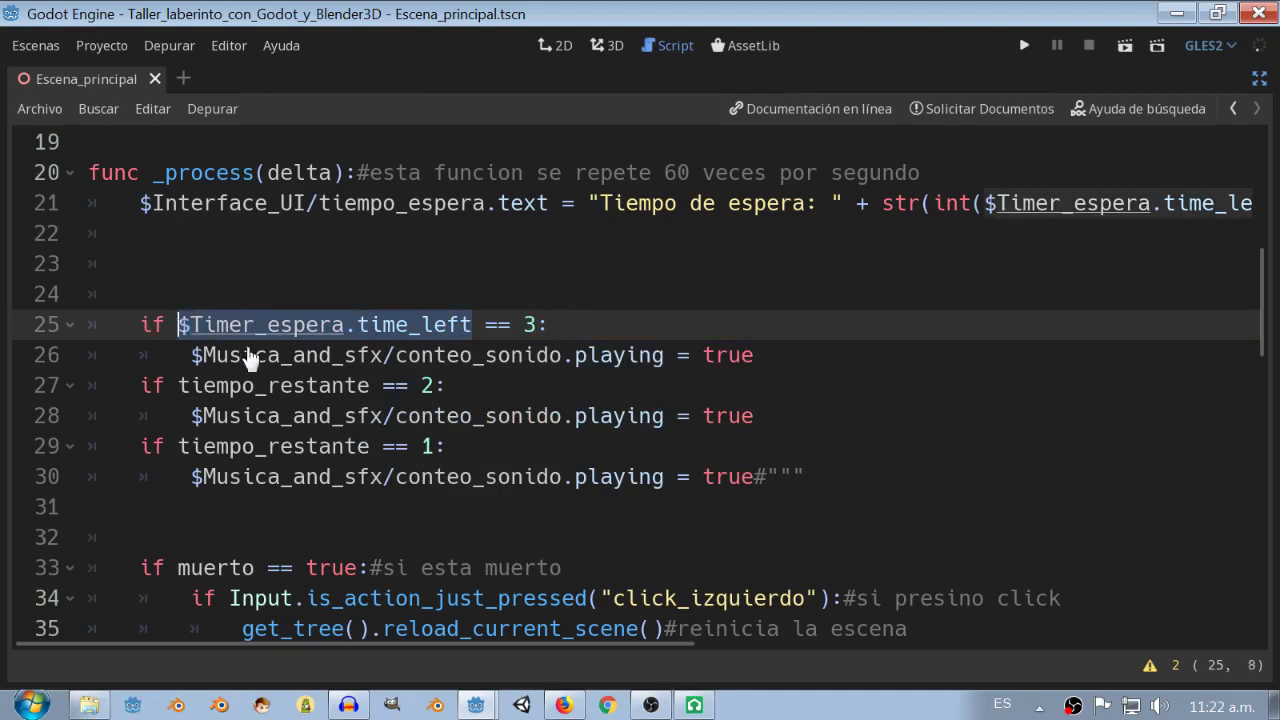
click(370, 386)
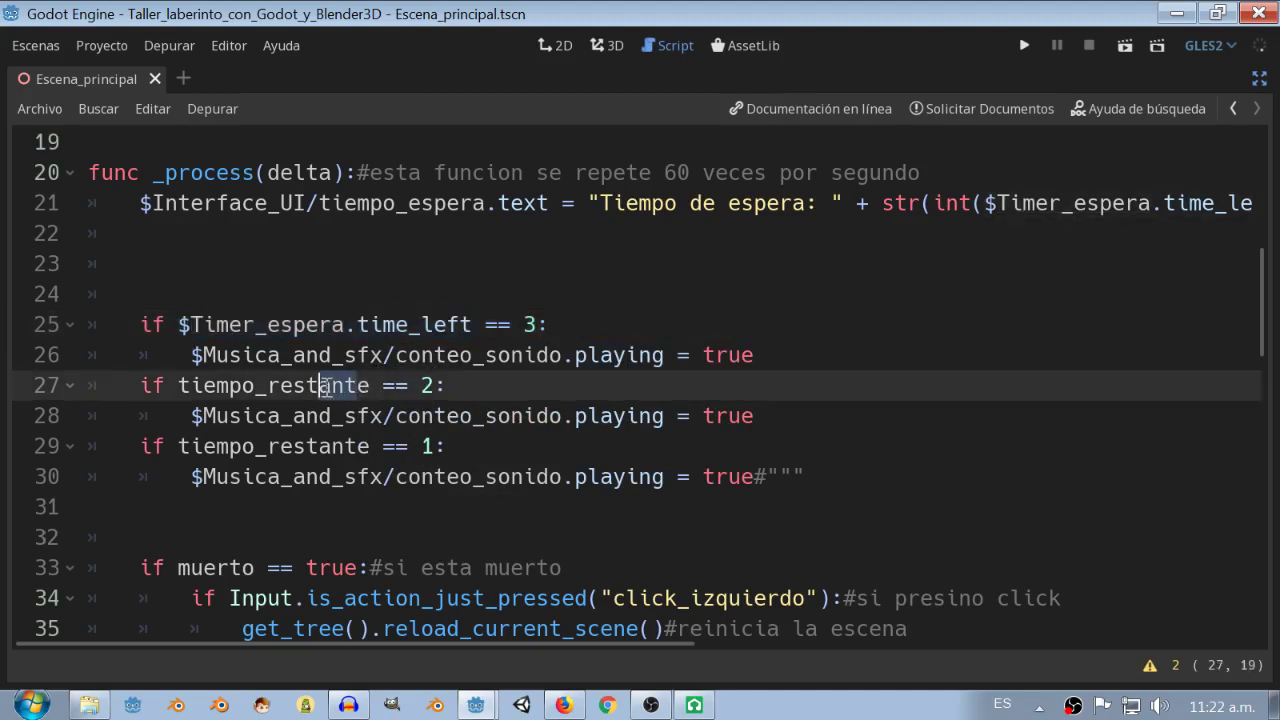
drag(369, 386, 180, 387)
key(ctrl+v)
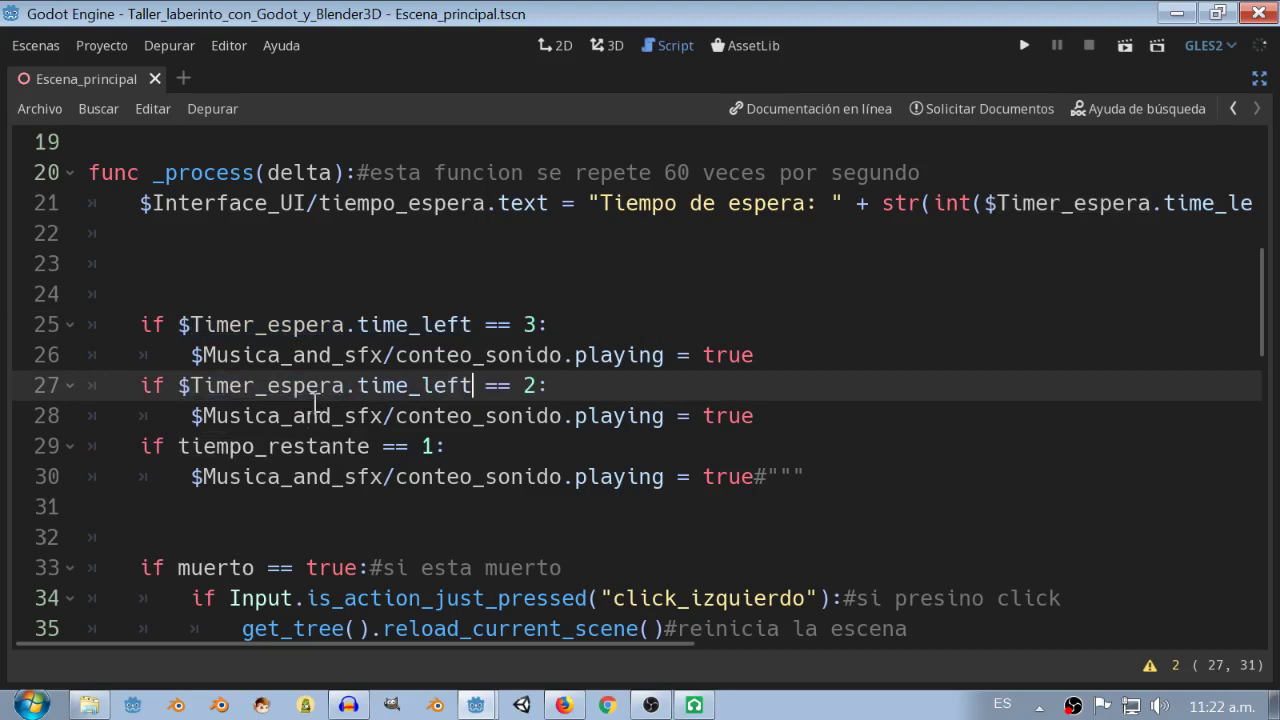
drag(370, 446, 180, 446)
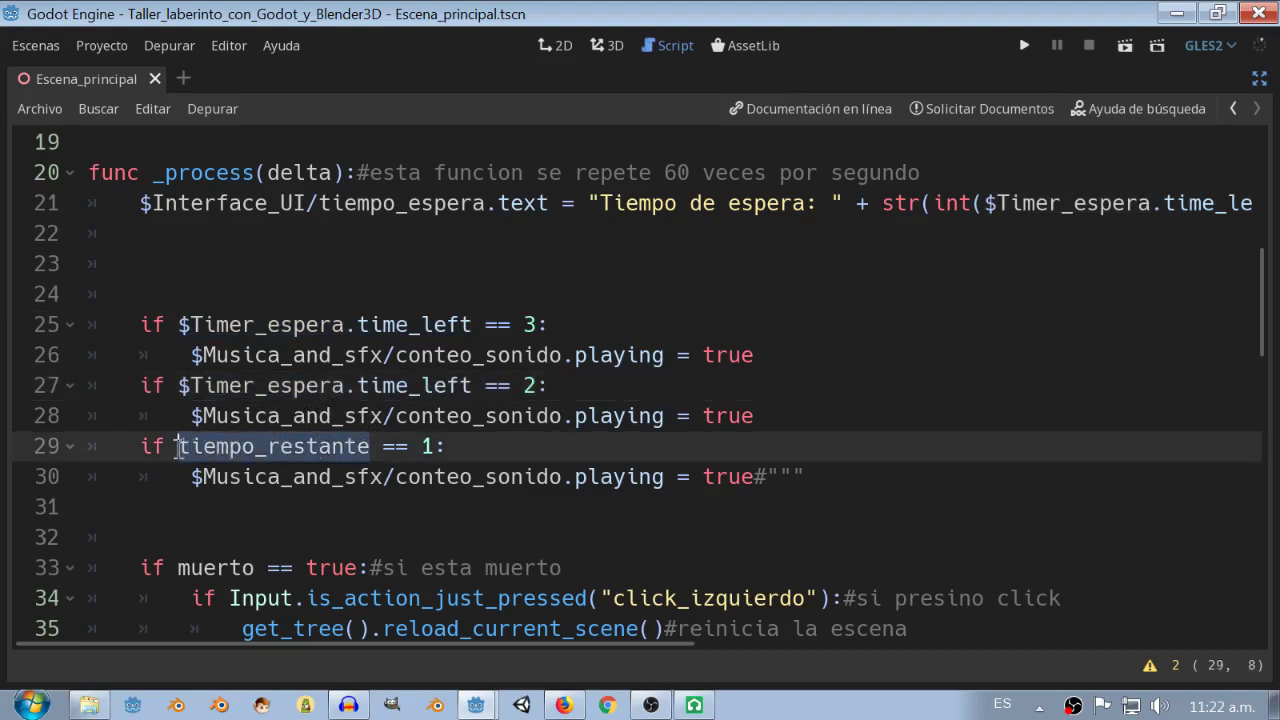
key(ctrl+v)
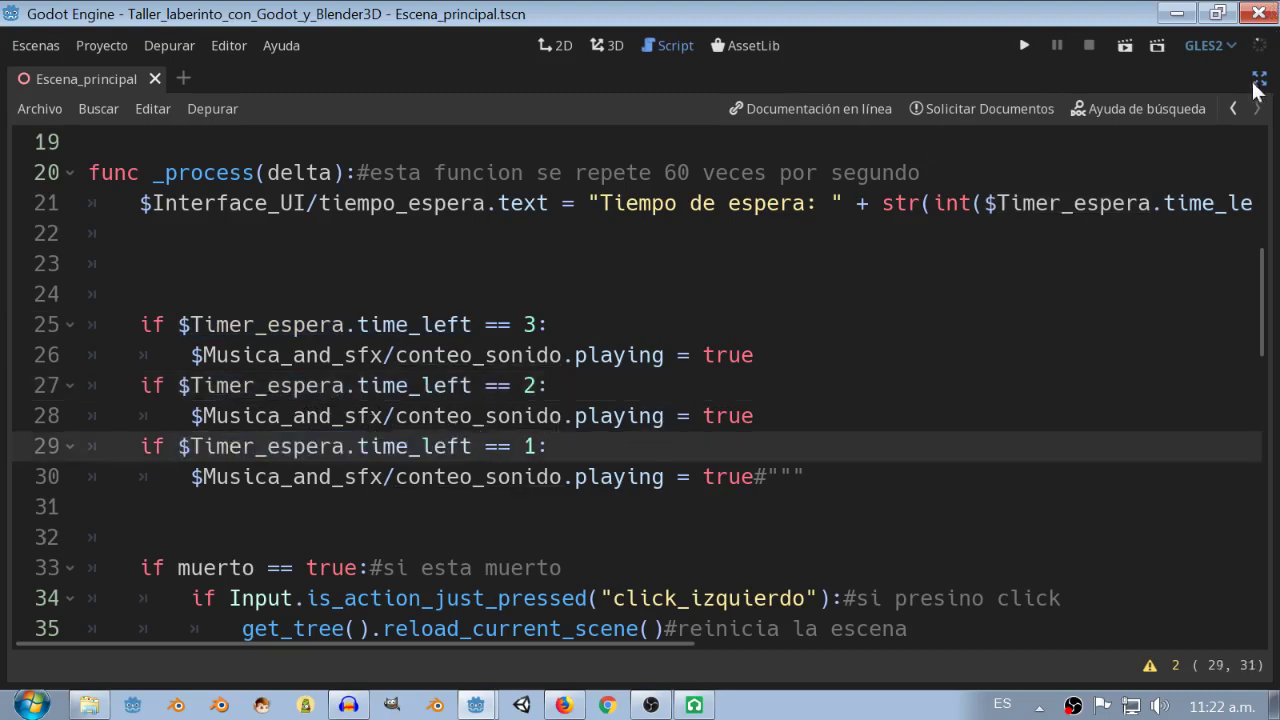
click(1258, 80)
click(1026, 42)
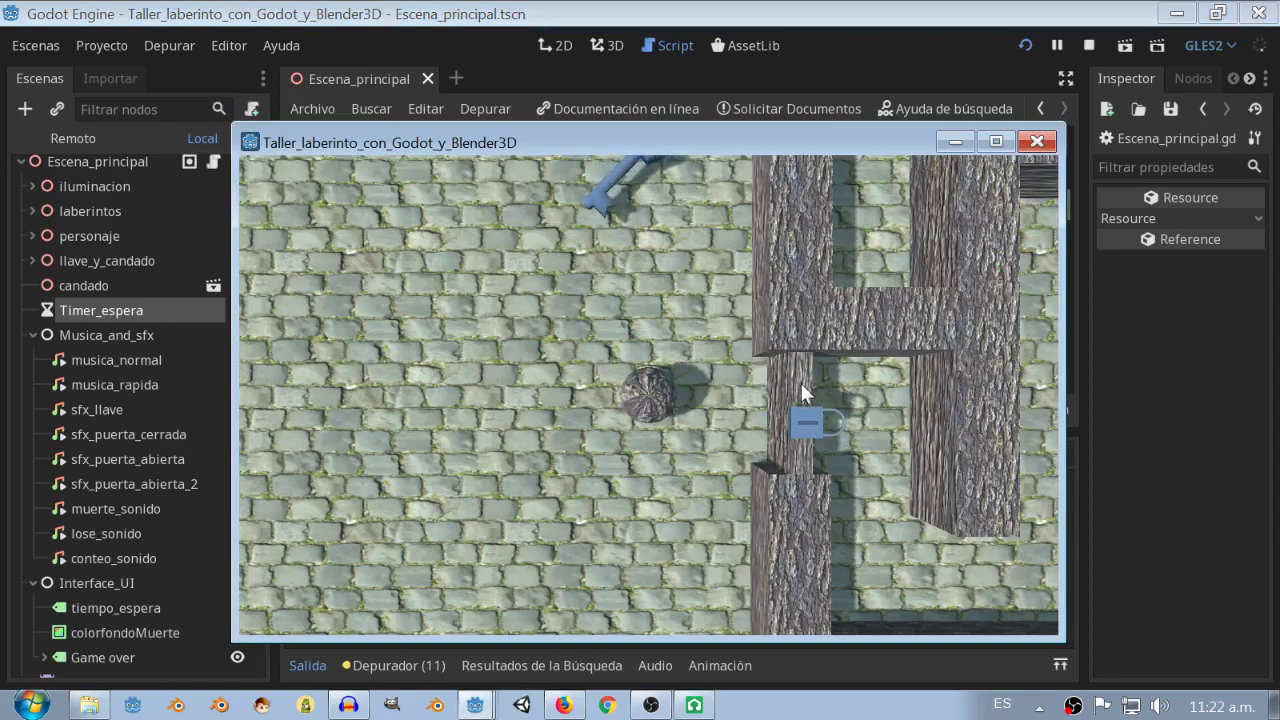
key(Up)
key(Up)
key(Down)
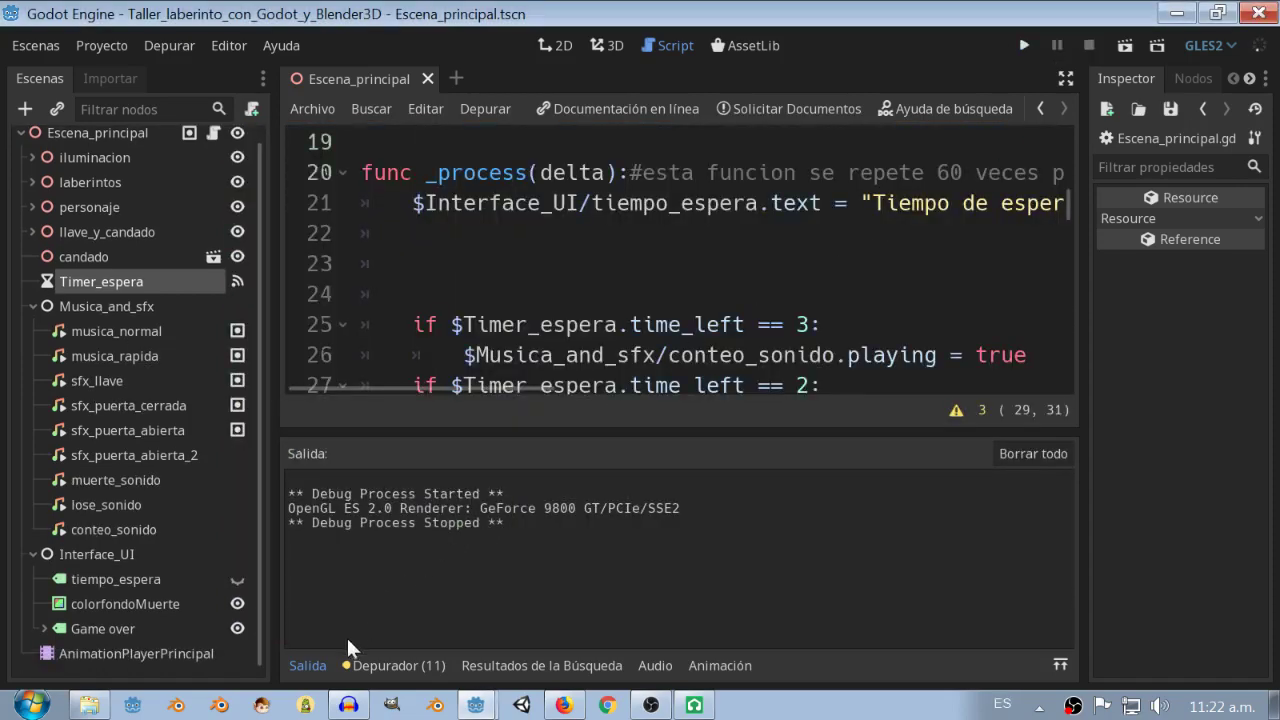
click(303, 666)
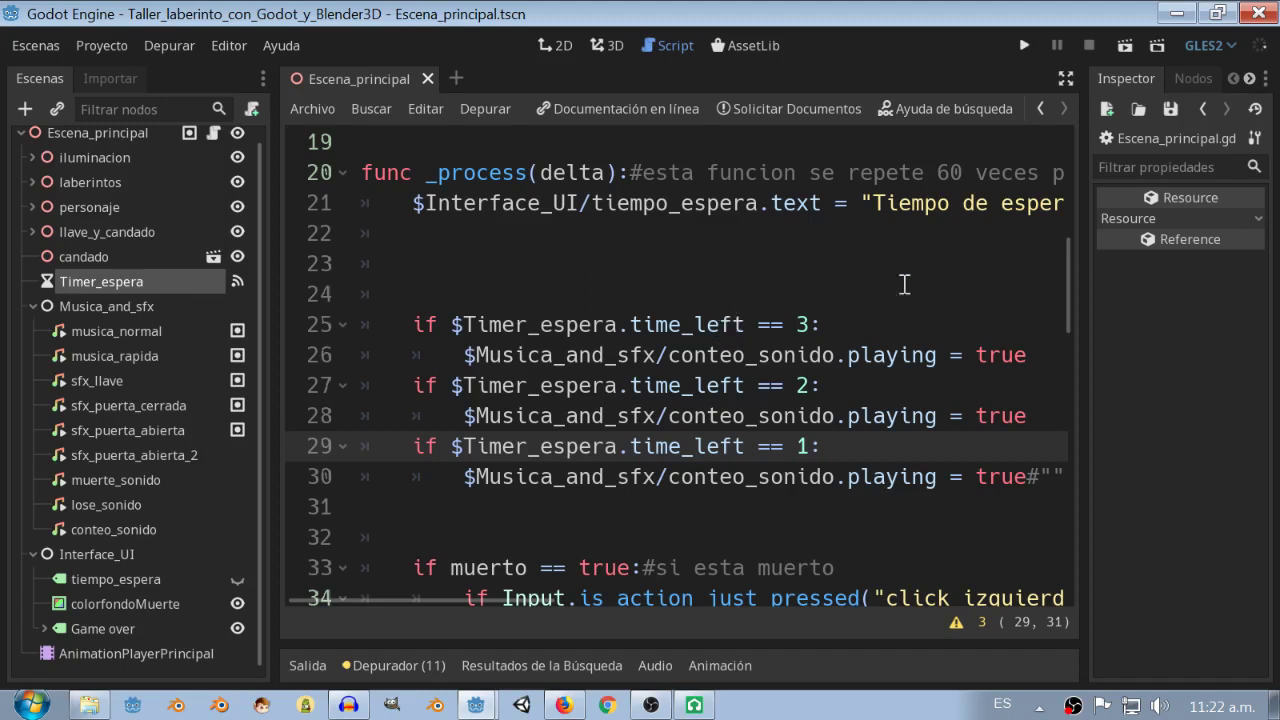
click(808, 322)
Change the countdown comparisons to 3.0, 2.0 and 1.0.
text(.0)
click(812, 385)
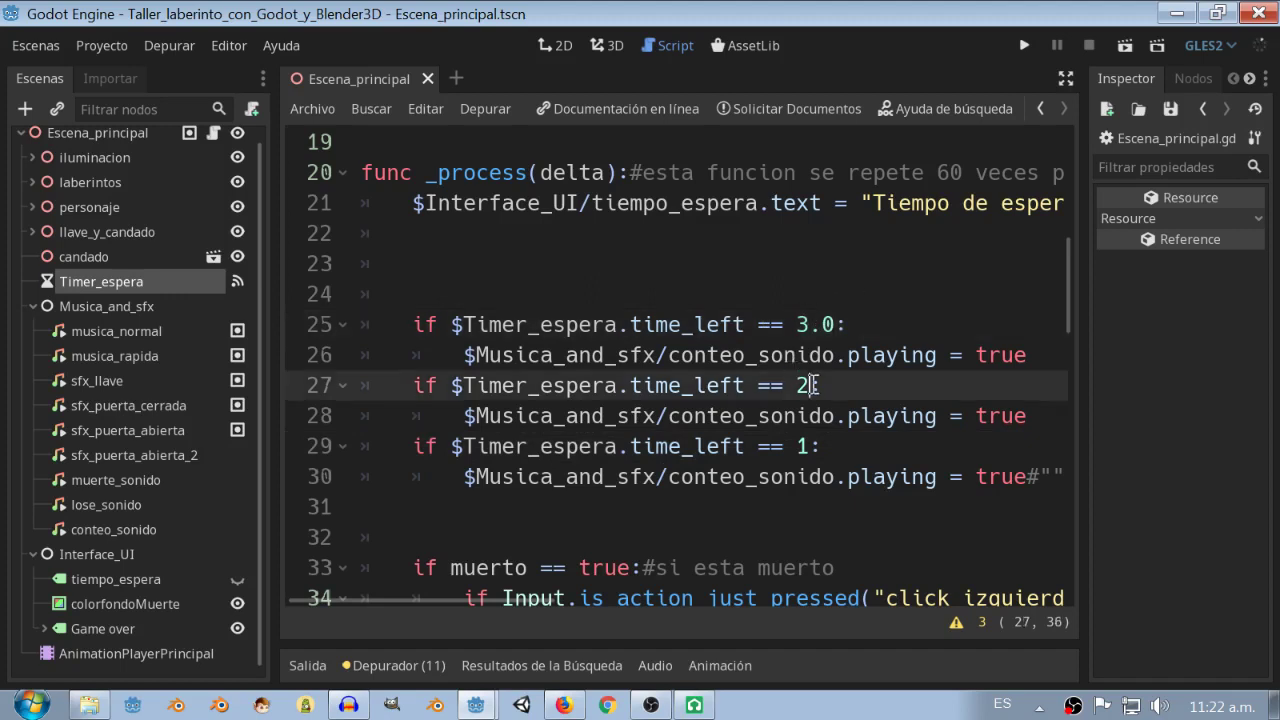
text(.0)
click(811, 446)
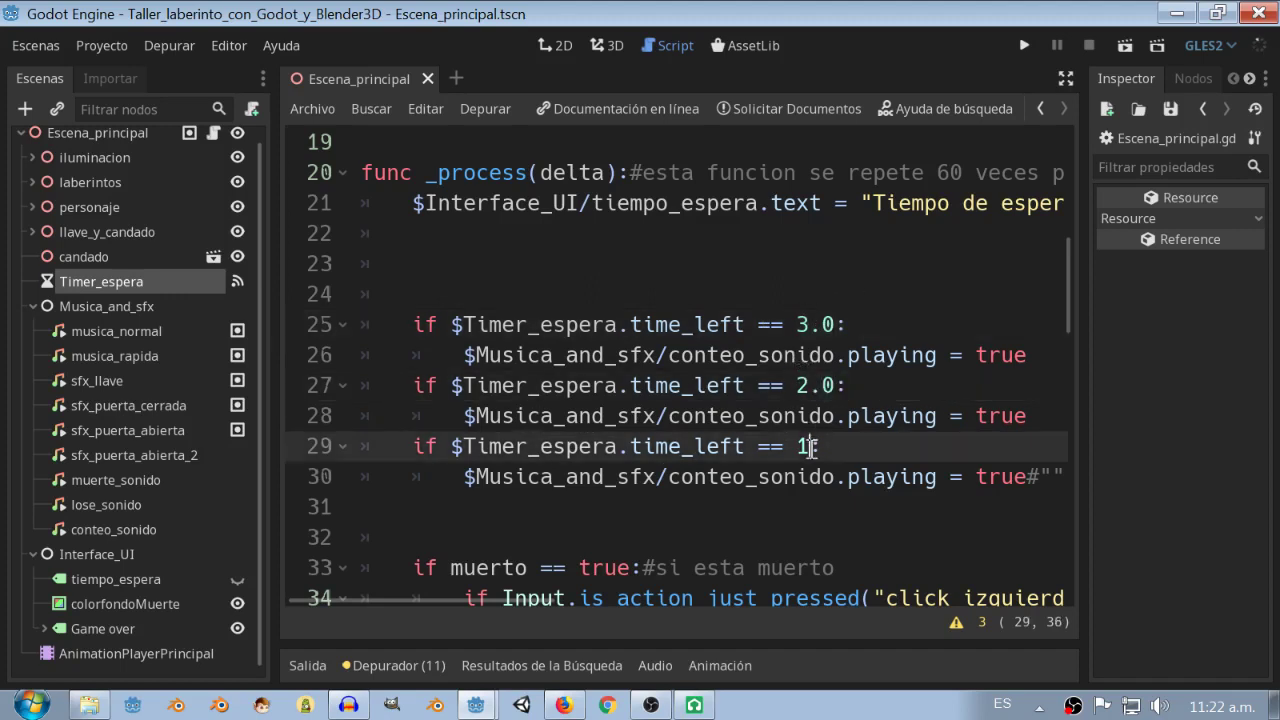
text(.0)
Test-run the maze, rolling the ball up to the key, then close the game and hide the output.
click(1024, 45)
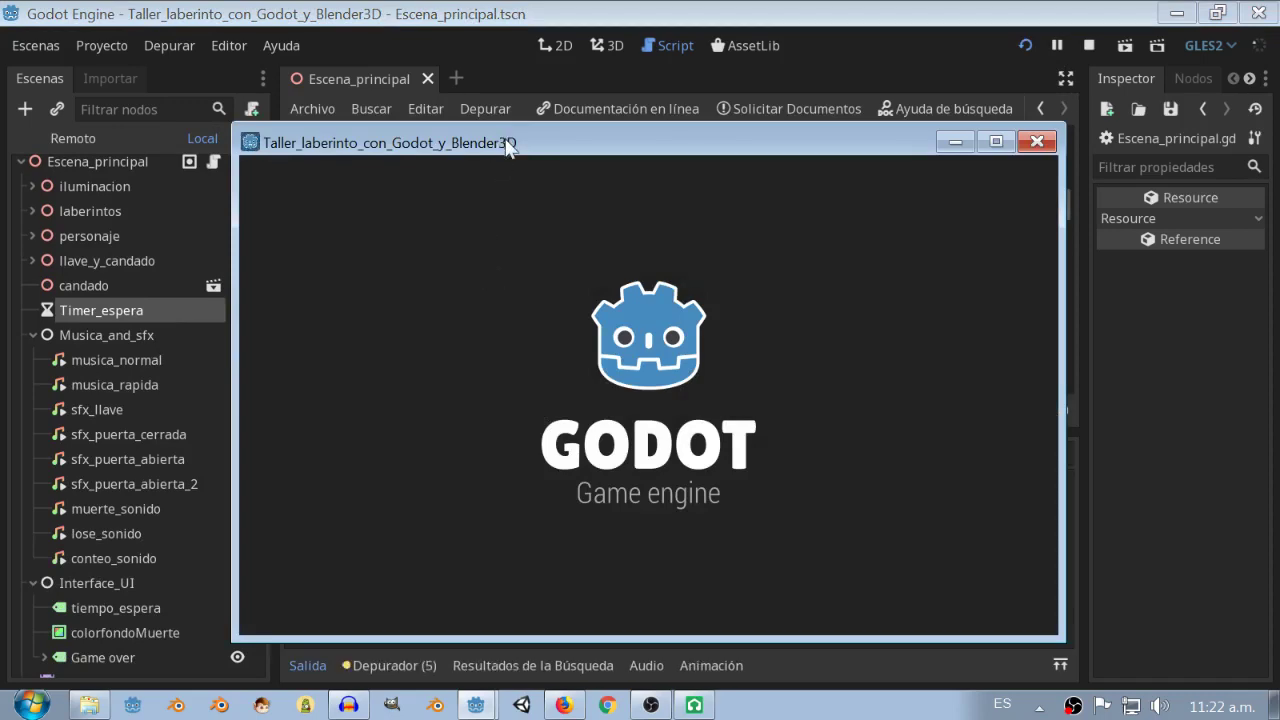
key(Up)
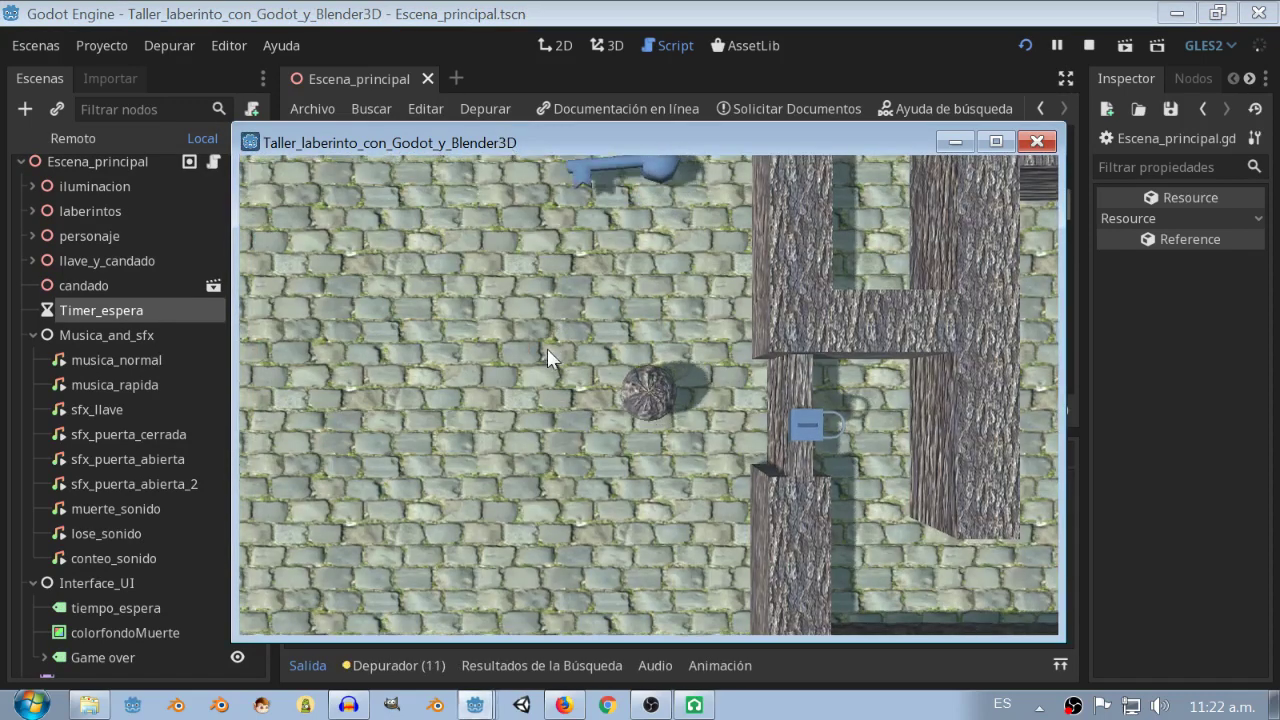
key(Up)
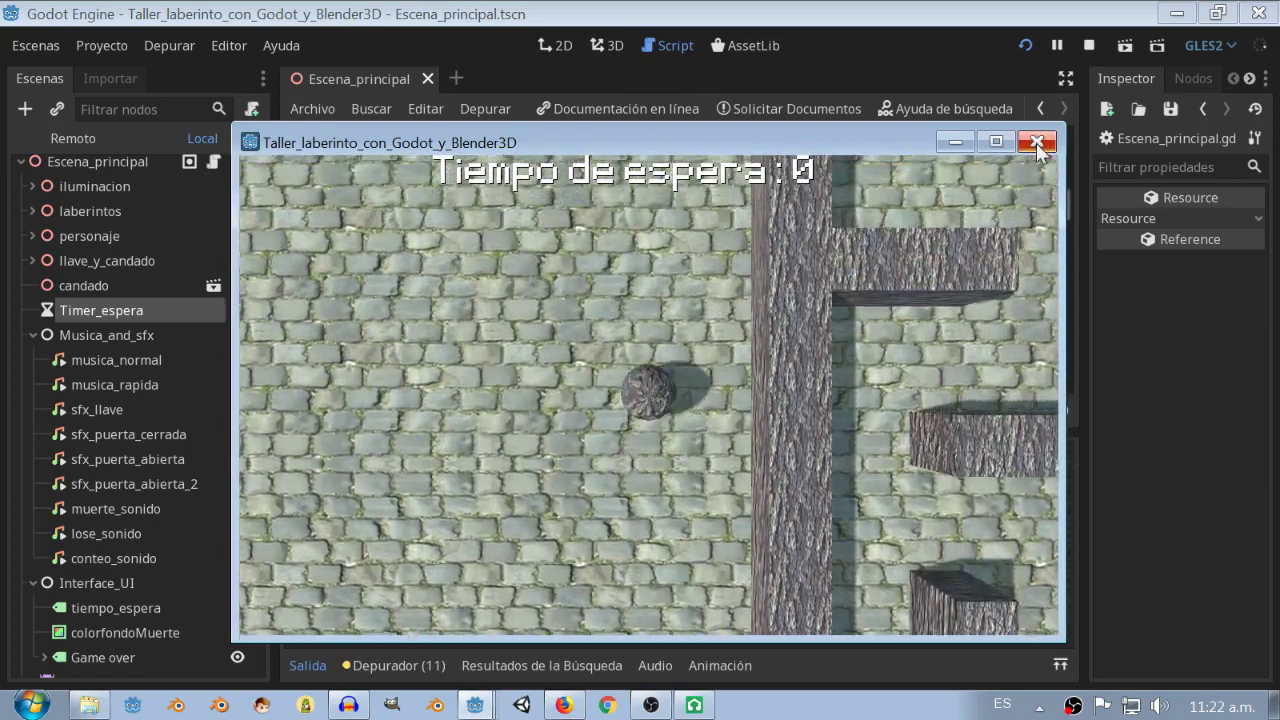
click(1037, 144)
click(310, 667)
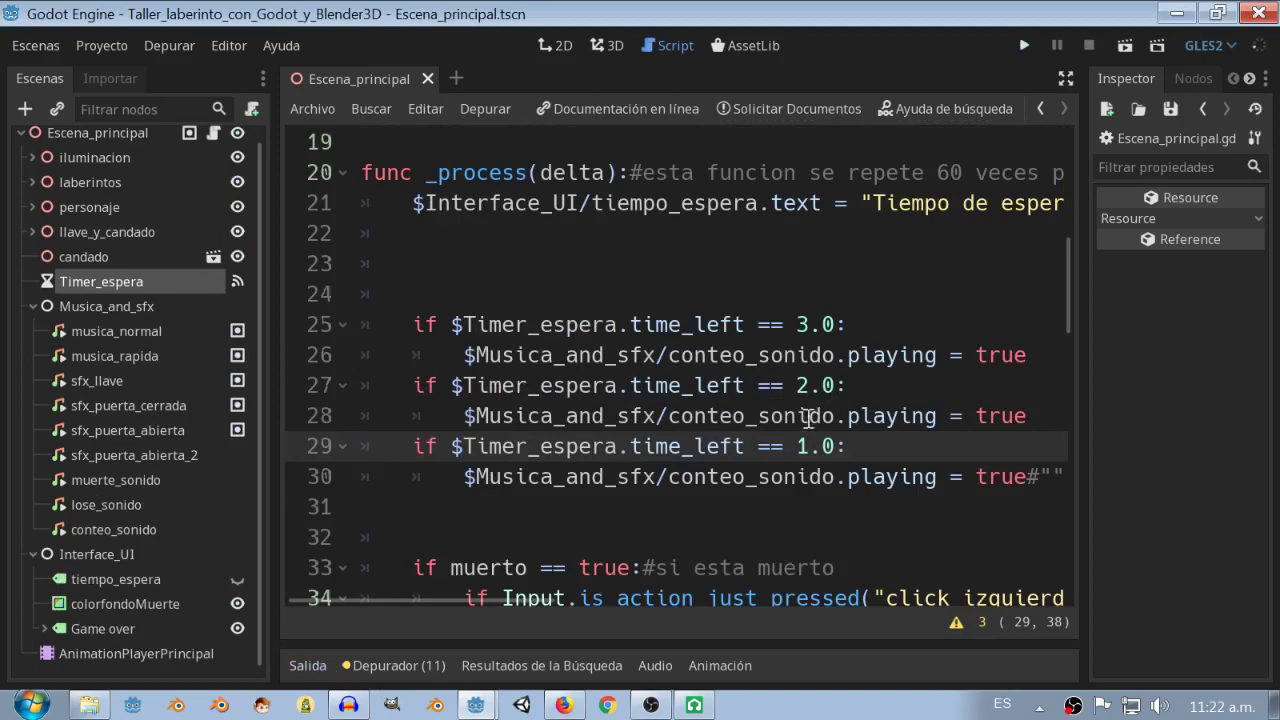
Remove the empty line 24 and wrap the countdown-sound checks in triple quotes.
scroll(815, 432, up, 1)
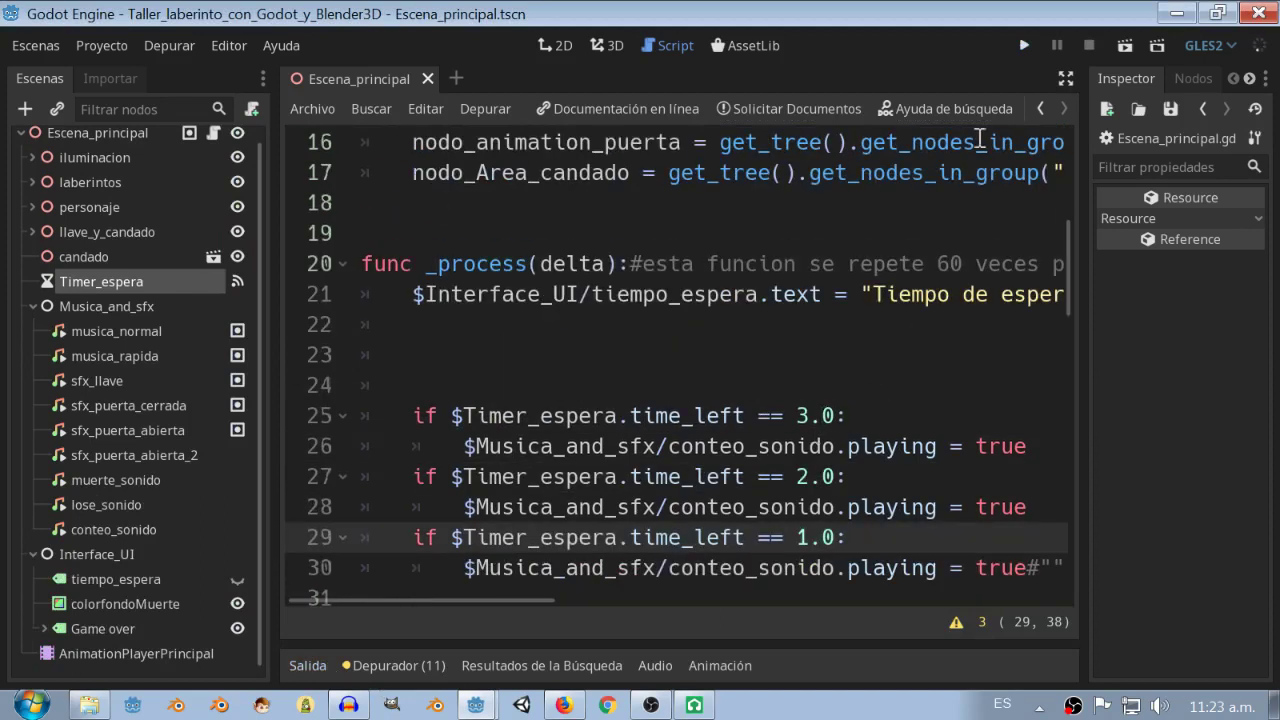
scroll(509, 293, down, 2)
scroll(503, 305, up, 2)
click(465, 379)
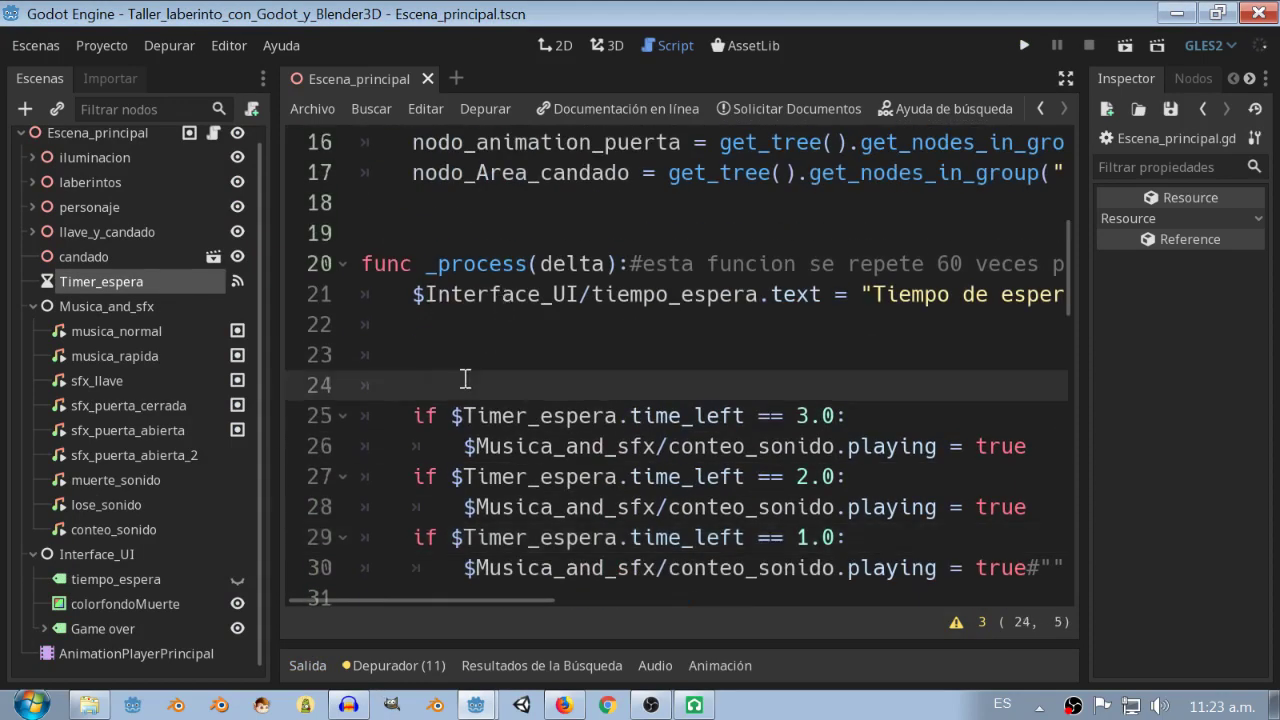
key(BackSpace)
key(BackSpace)
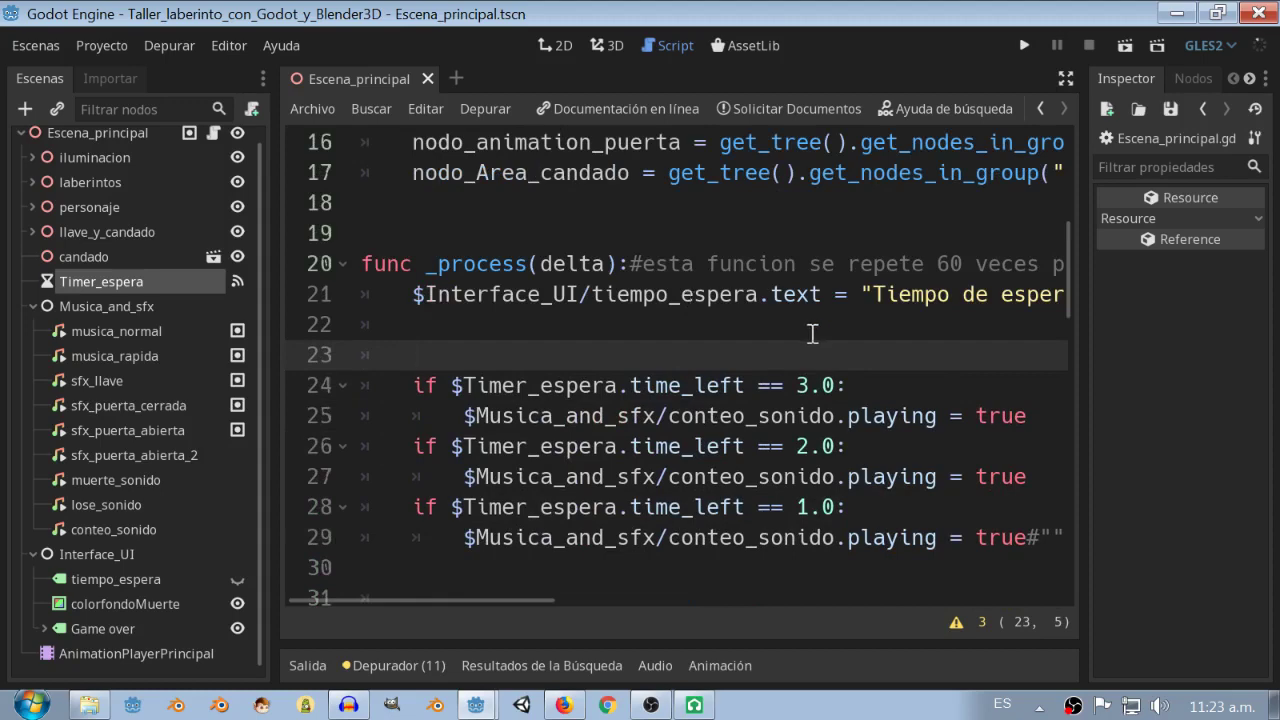
scroll(810, 340, up, 2)
scroll(800, 347, down, 2)
text(""")
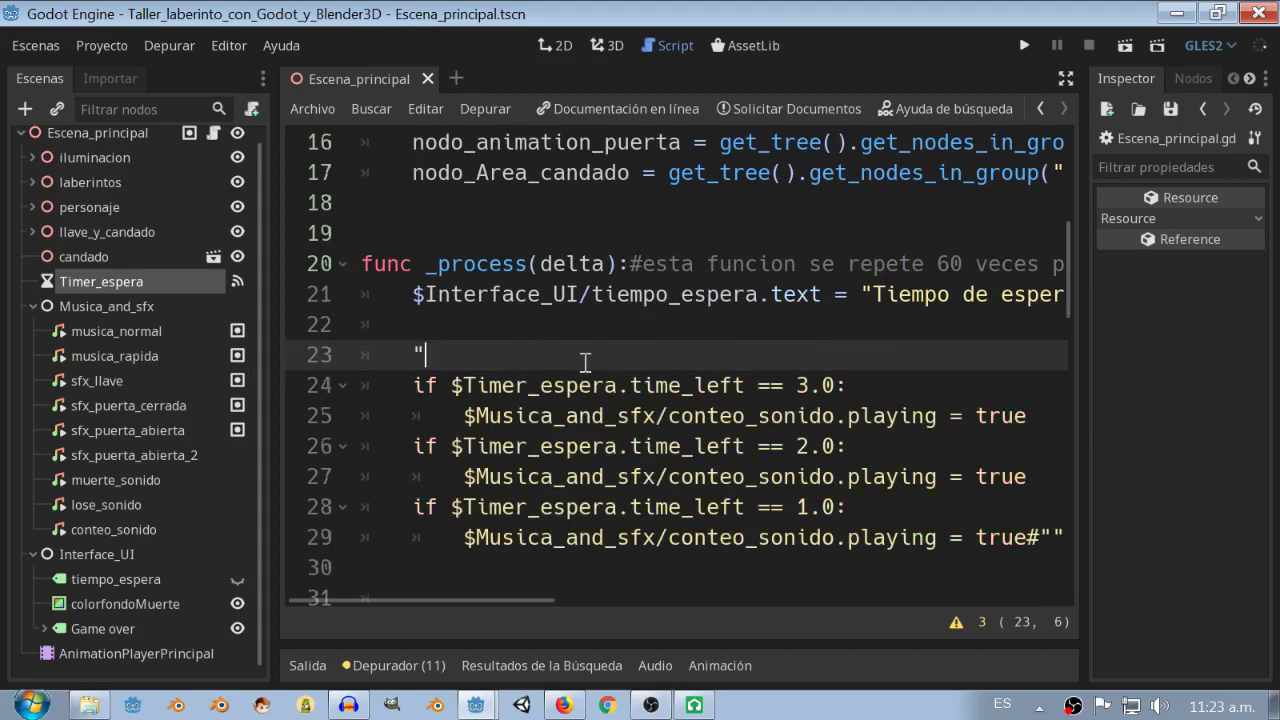
mouse_move(525, 600)
mouse_down()
mouse_move(745, 606)
mouse_move(389, 598)
mouse_up()
Comment out 'var tiempo_restante = 5' on line 11 and collapse Musica_and_sfx and Interface_UI.
scroll(605, 360, up, 2)
scroll(614, 355, up, 1)
drag(669, 278, 360, 264)
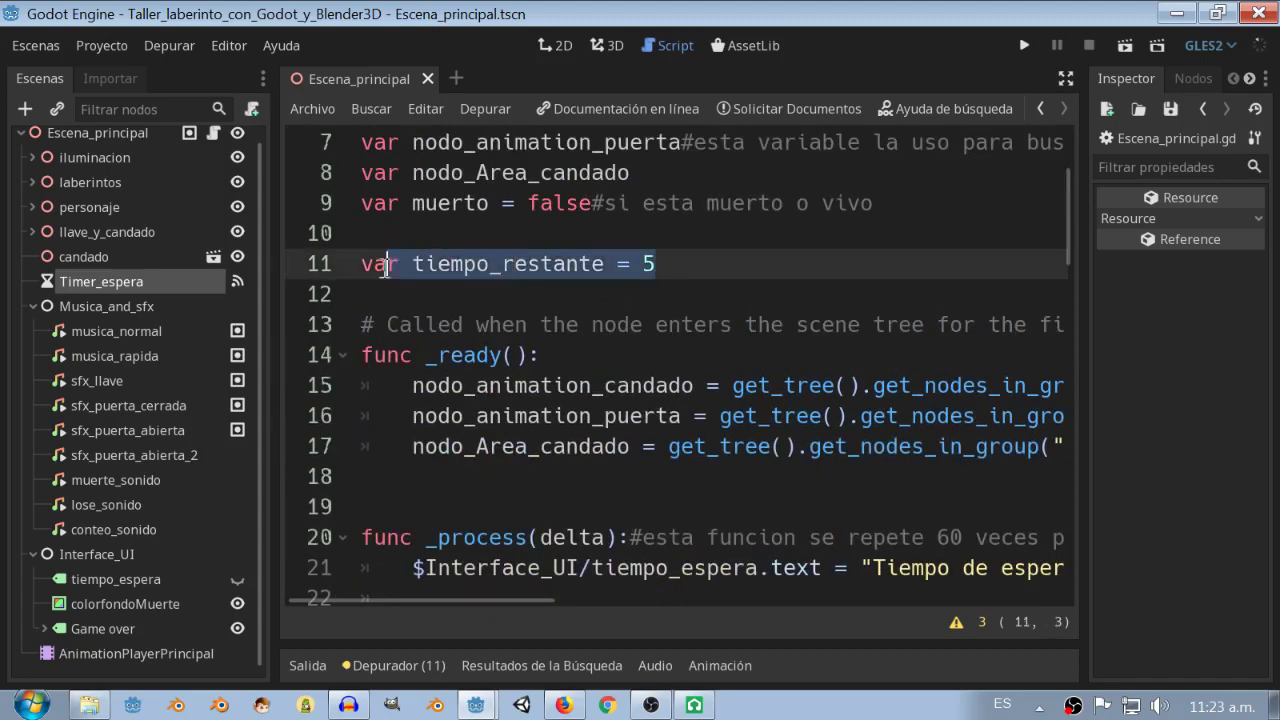
click(352, 270)
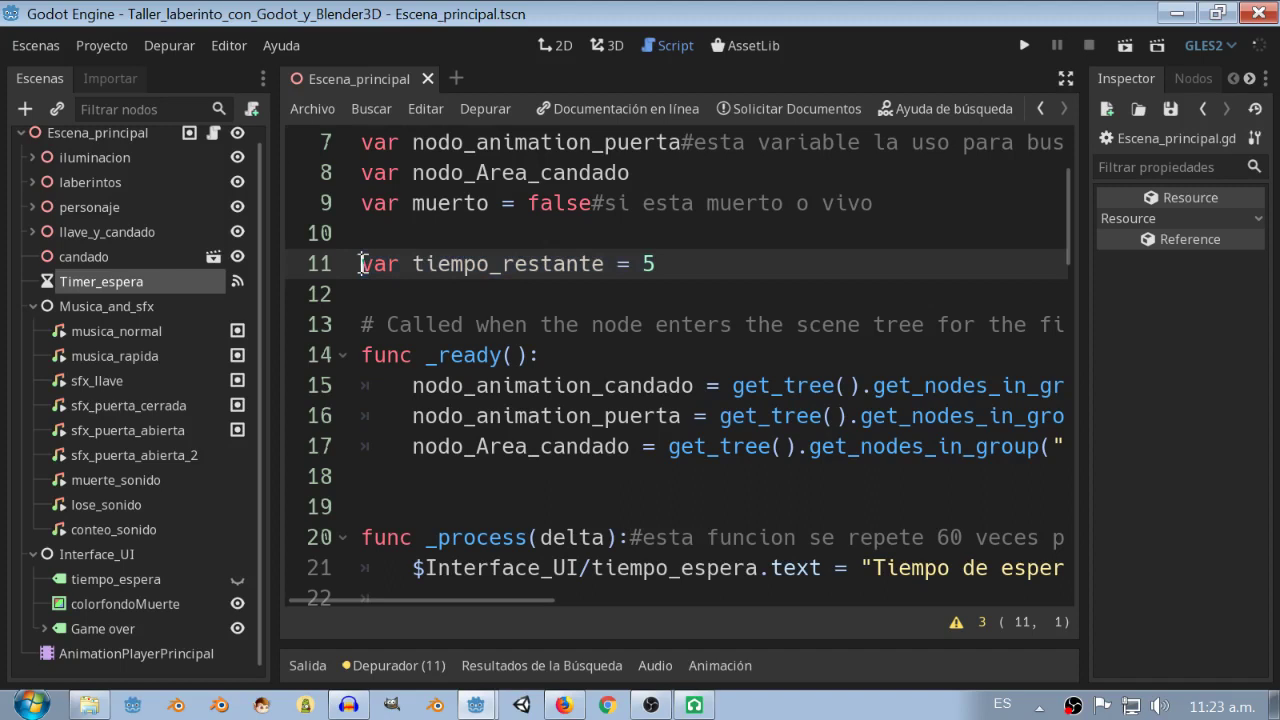
text(#)
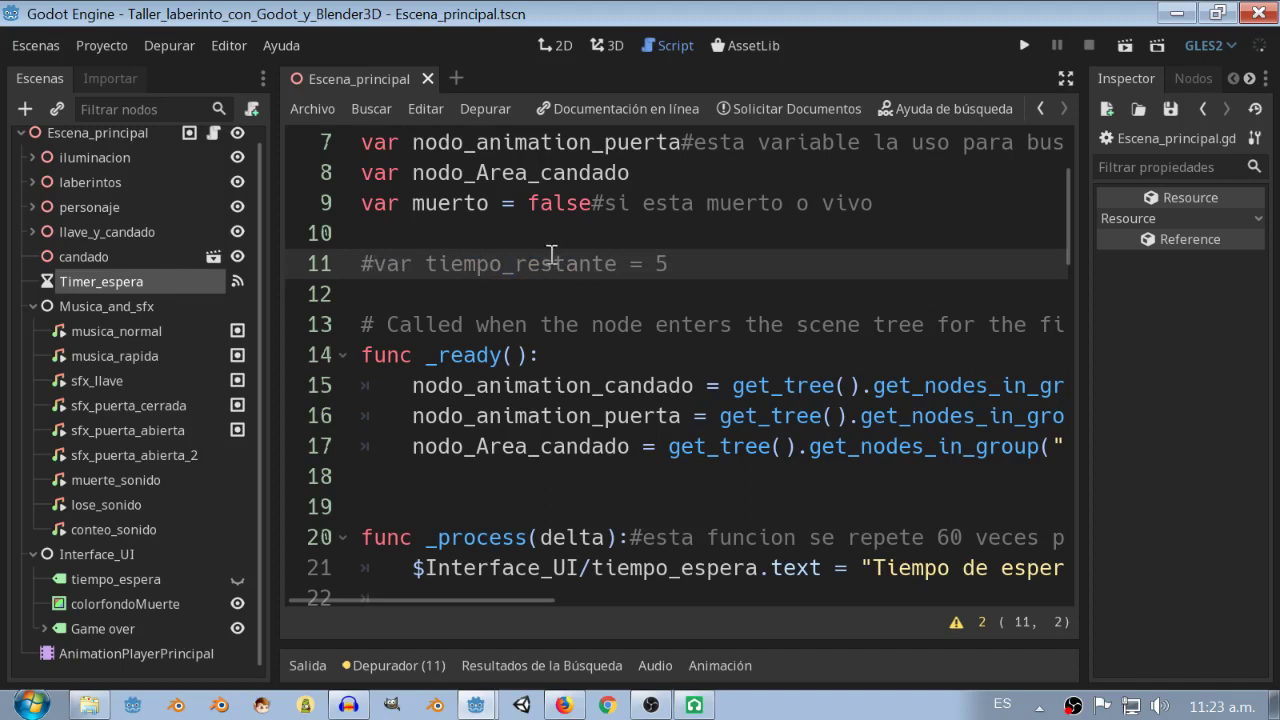
click(33, 305)
click(33, 341)
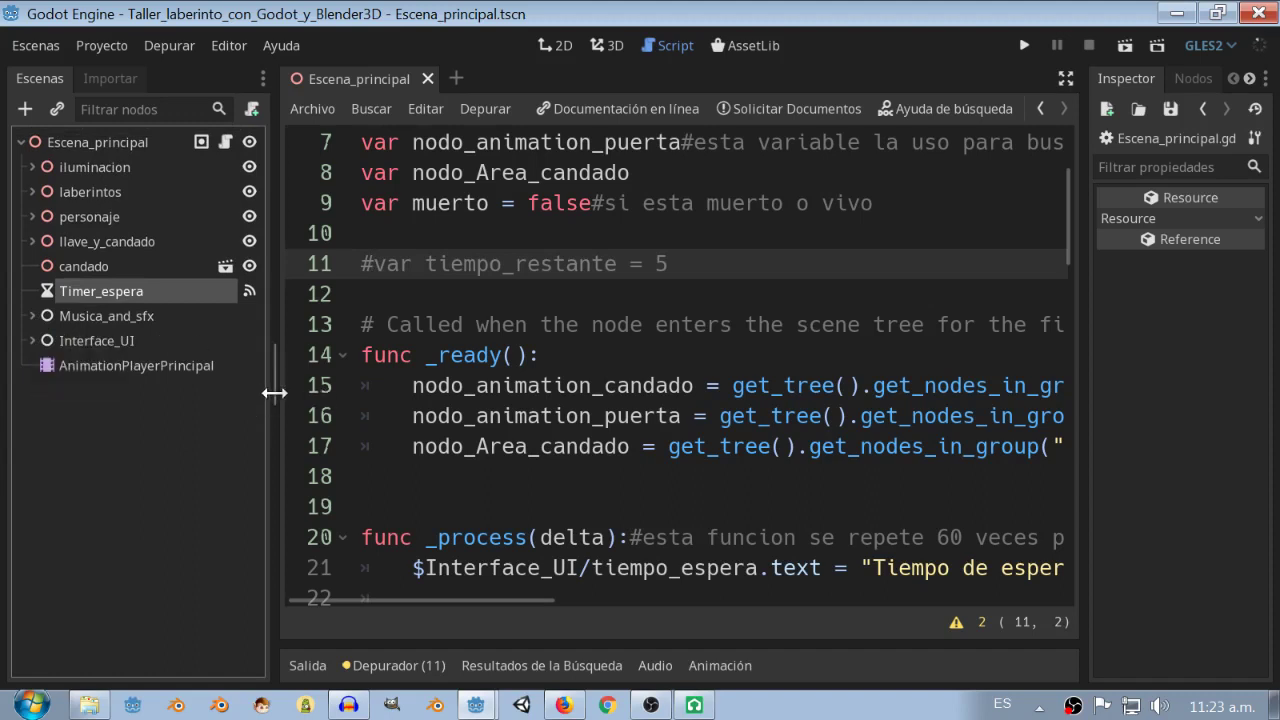
In the 3D view, look down on the maze's key and padlock and collapse llave_y_candado.
click(600, 46)
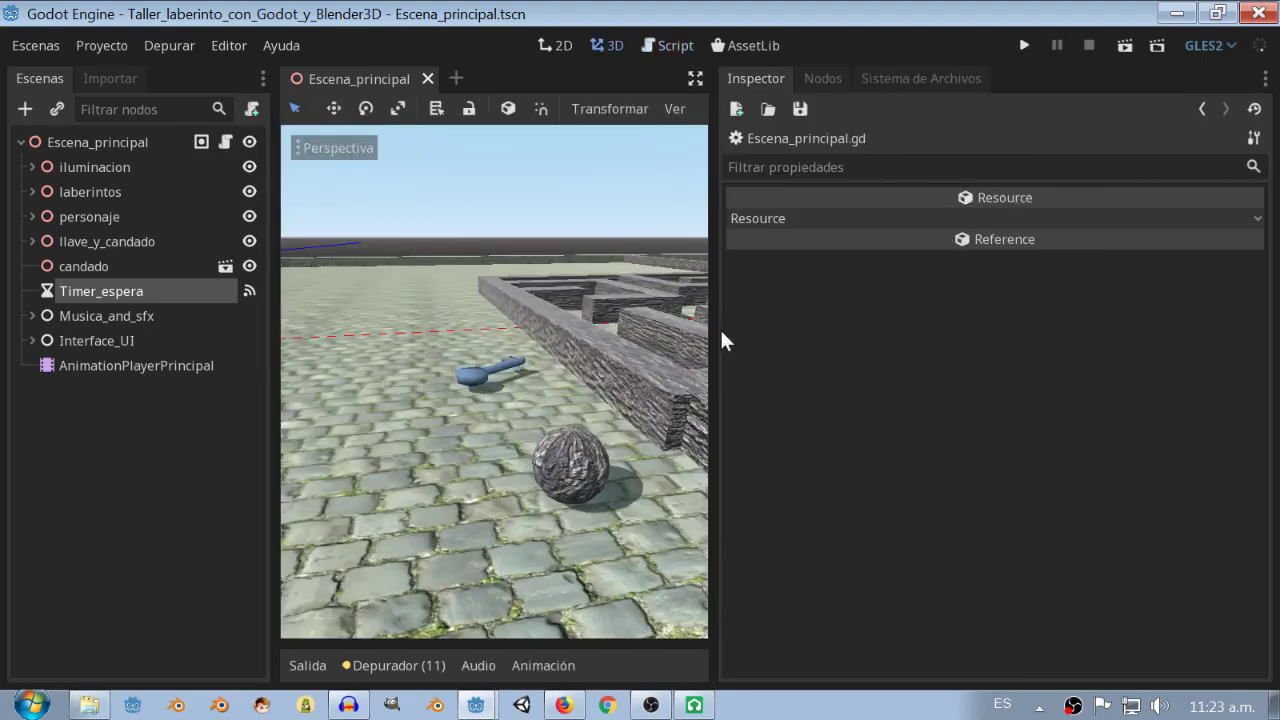
drag(714, 325, 937, 325)
mouse_move(727, 370)
middle_down()
mouse_move(768, 420)
mouse_move(683, 460)
mouse_move(526, 389)
mouse_move(643, 335)
middle_up()
middle_drag(675, 333, 610, 423)
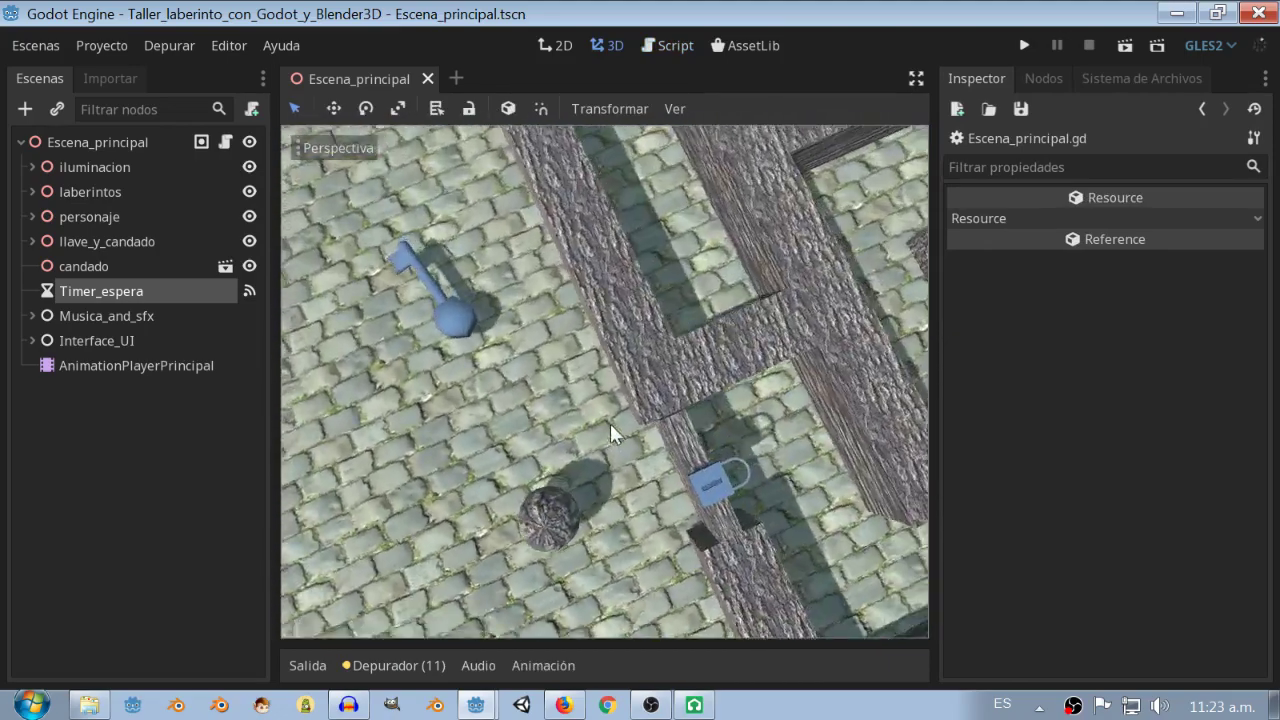
scroll(605, 425, up, 3)
middle_drag(678, 356, 679, 327)
click(679, 327)
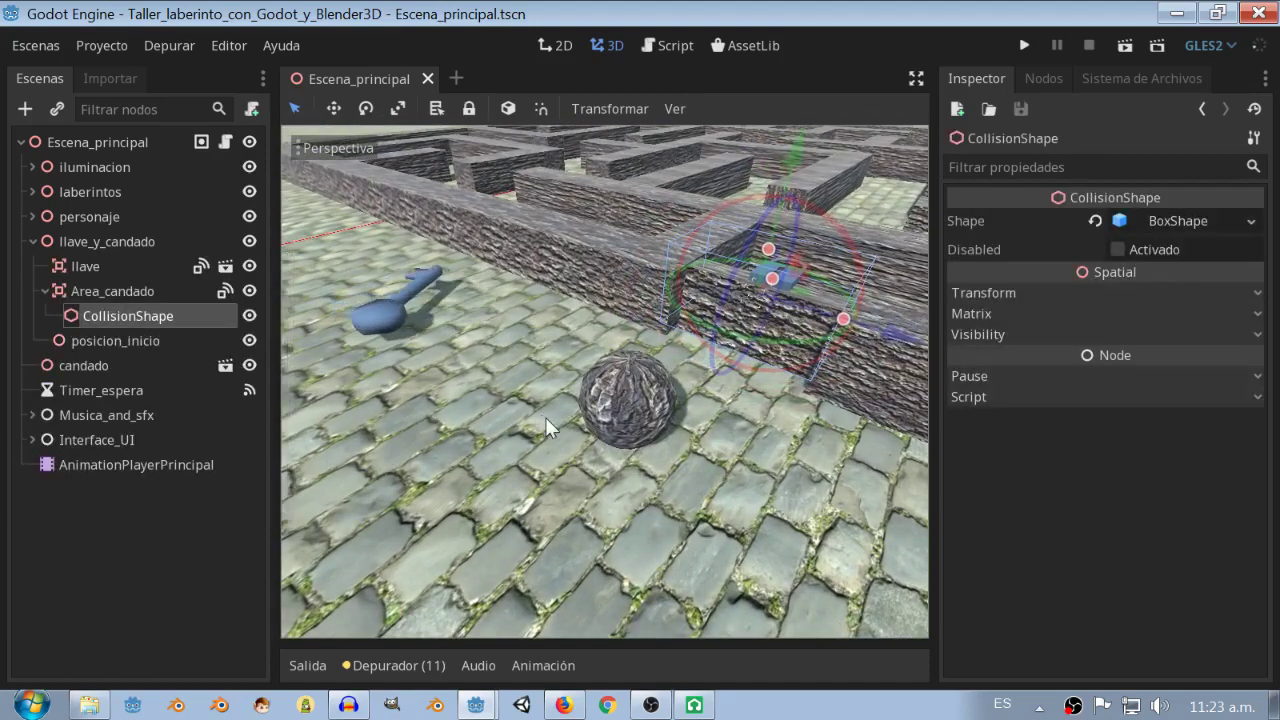
click(32, 241)
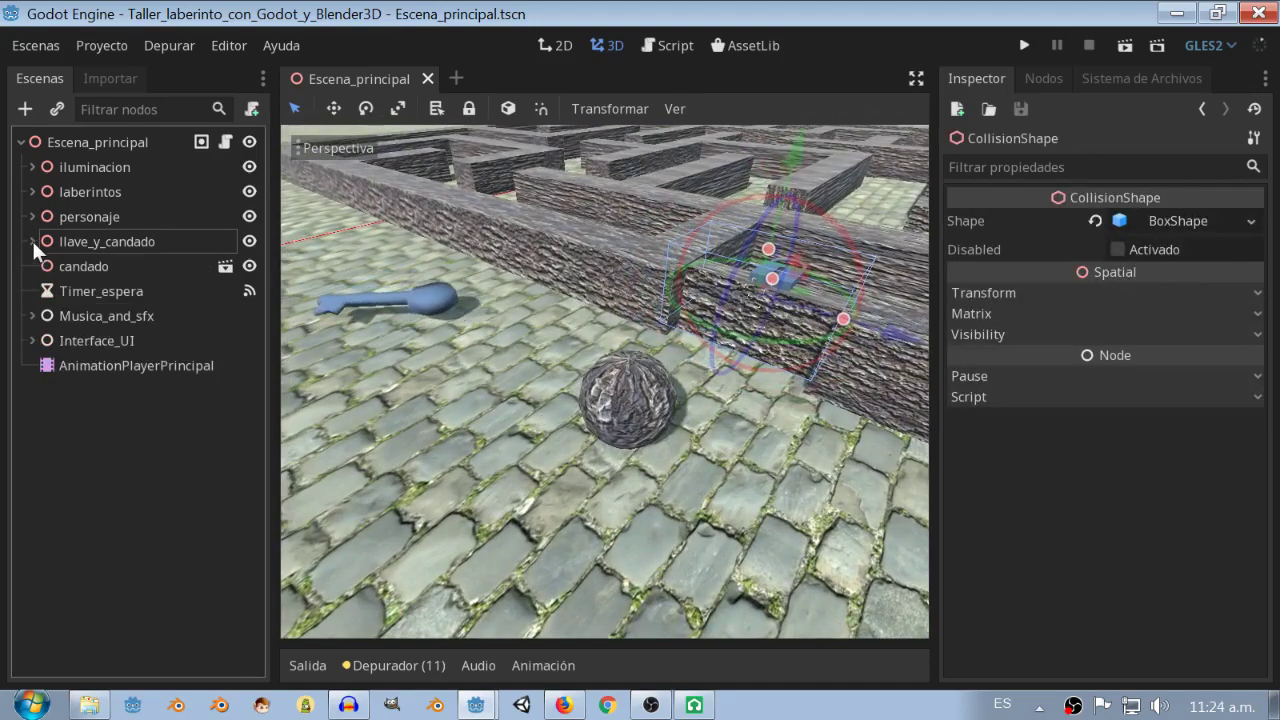
Run the game until Game over, then check the audio bus mixer.
click(1028, 45)
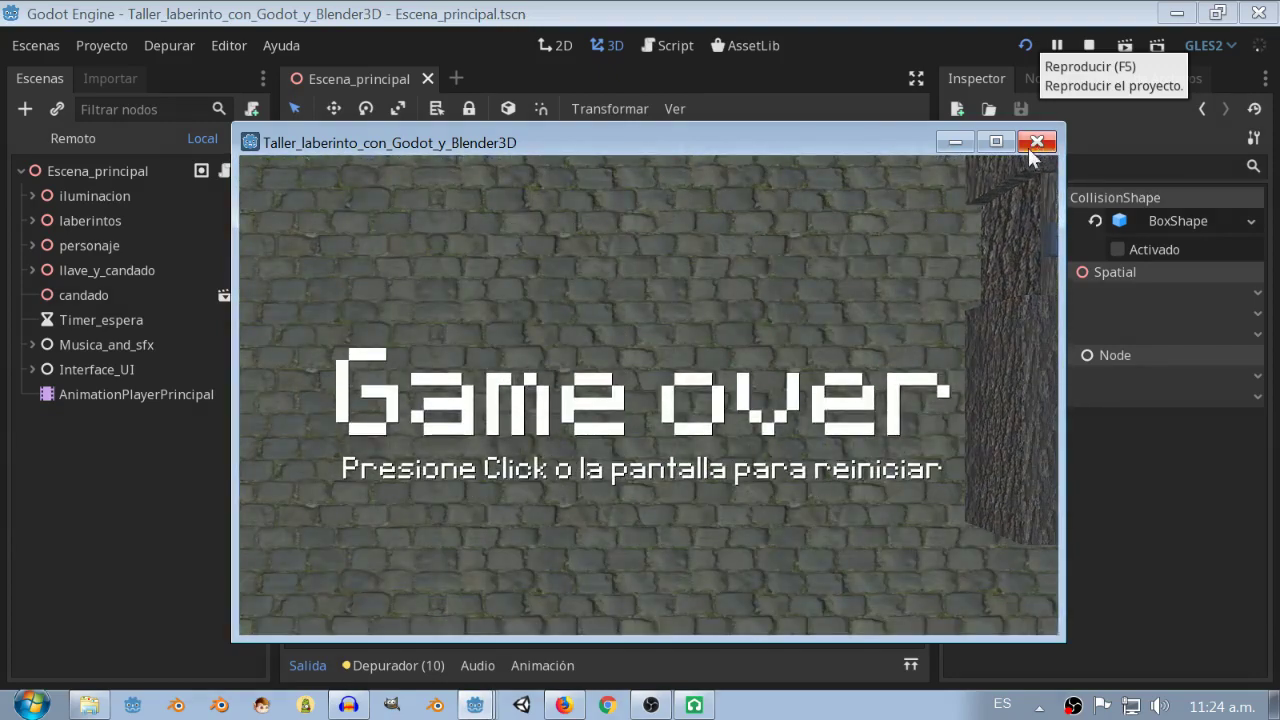
click(1030, 148)
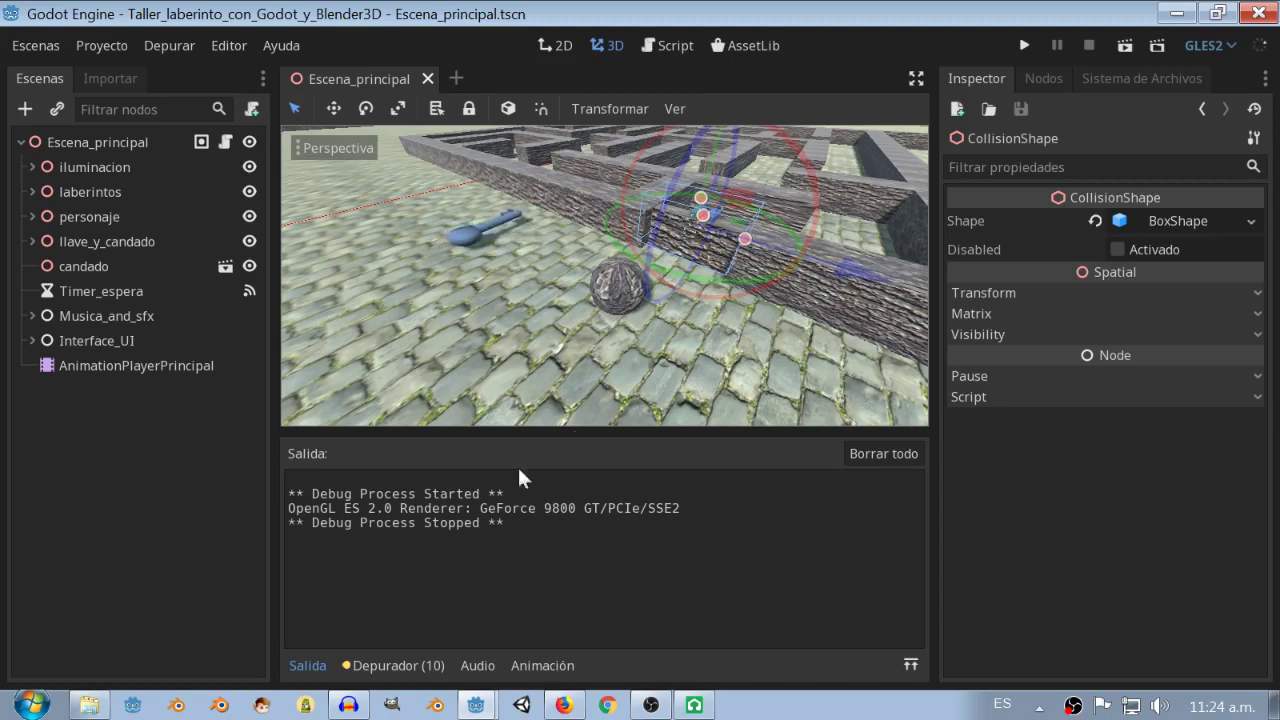
click(463, 666)
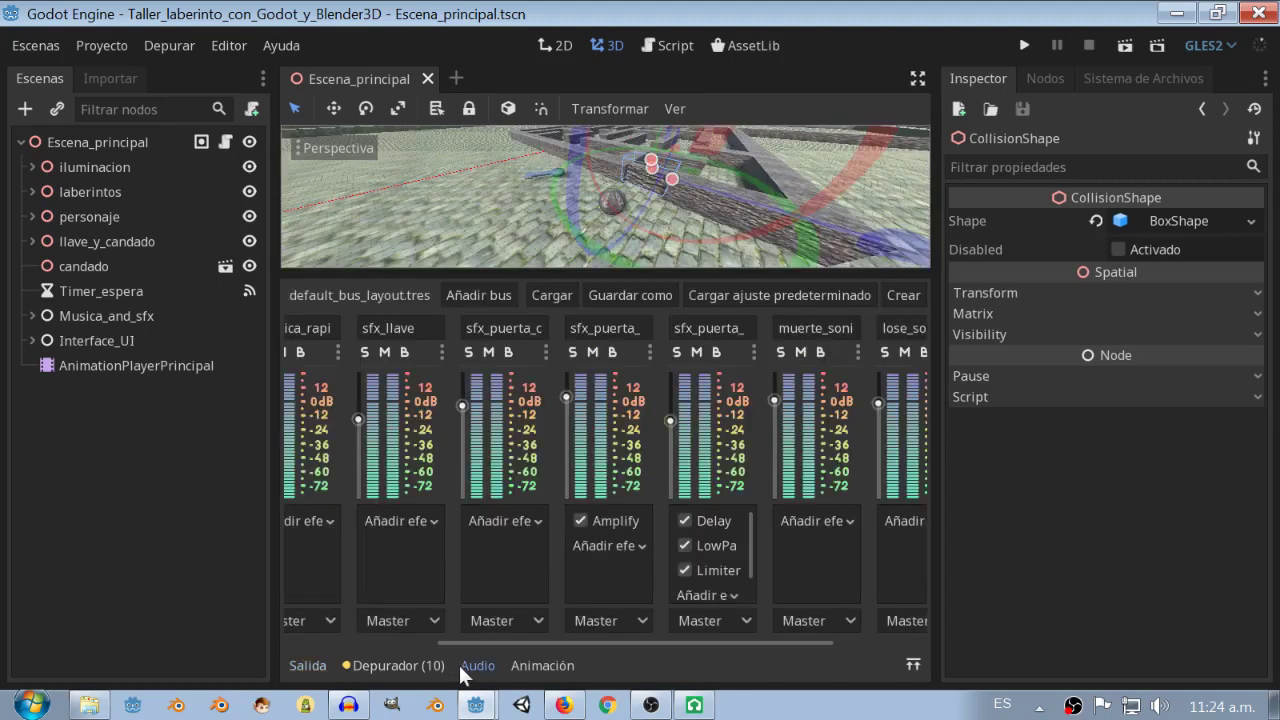
drag(505, 641, 283, 652)
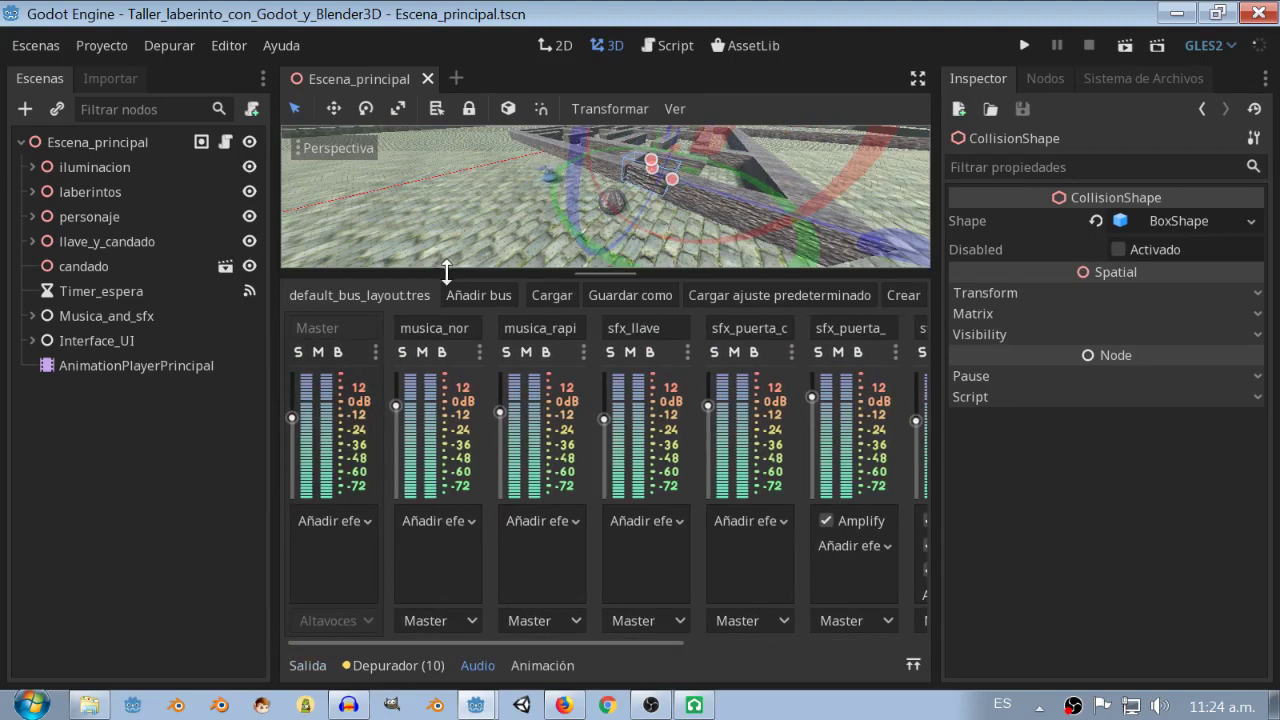
click(476, 667)
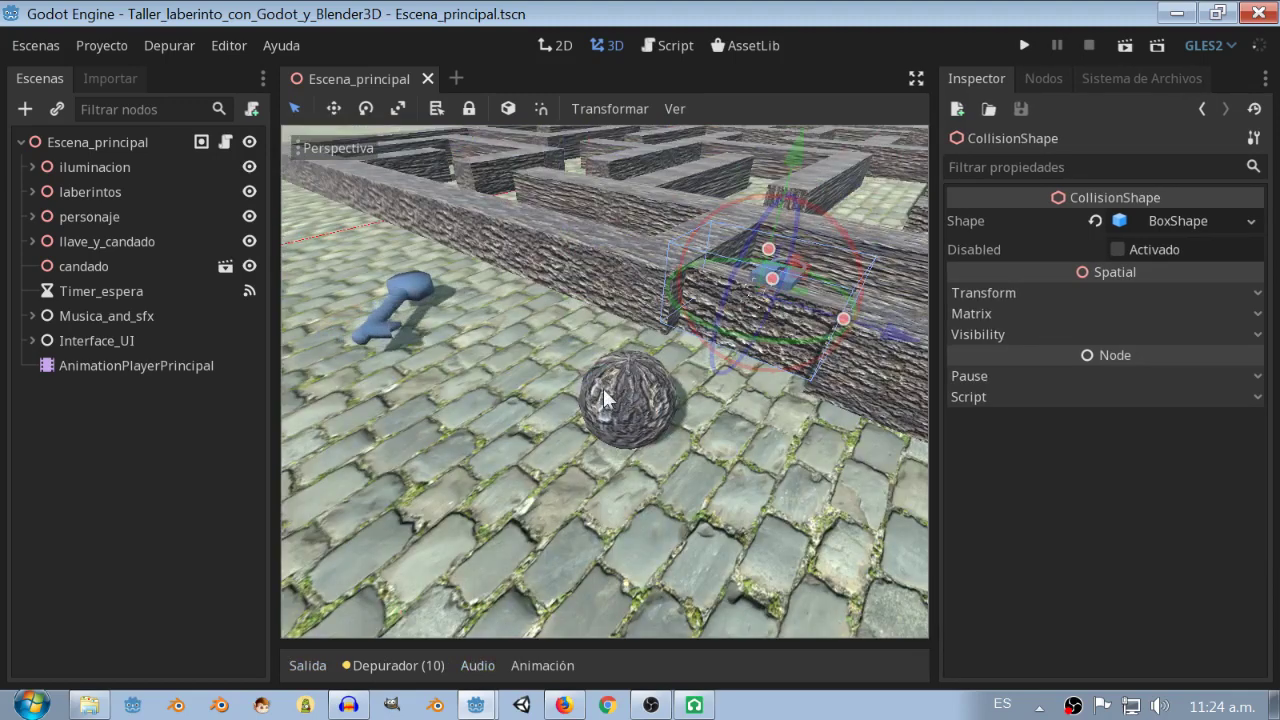
Check AnimationPlayerPrincipal's animations, then open the llave key scene from llave_y_candado.
middle_drag(501, 358, 505, 390)
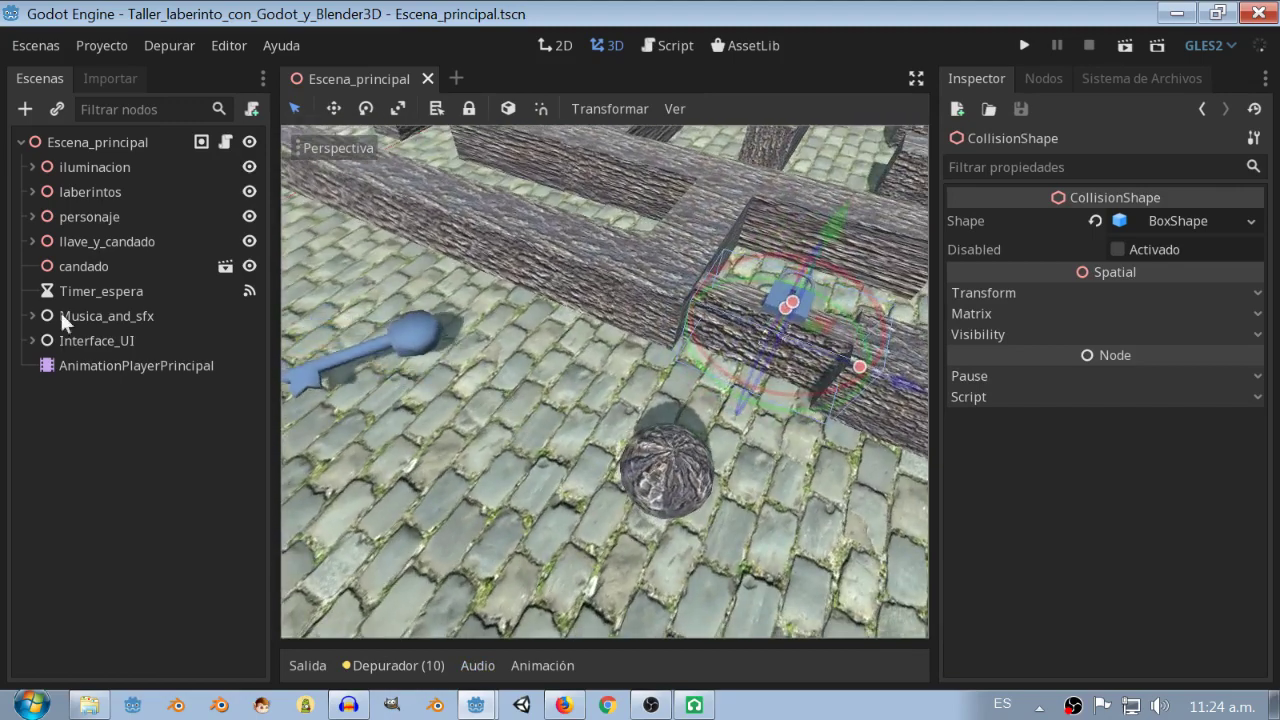
click(86, 365)
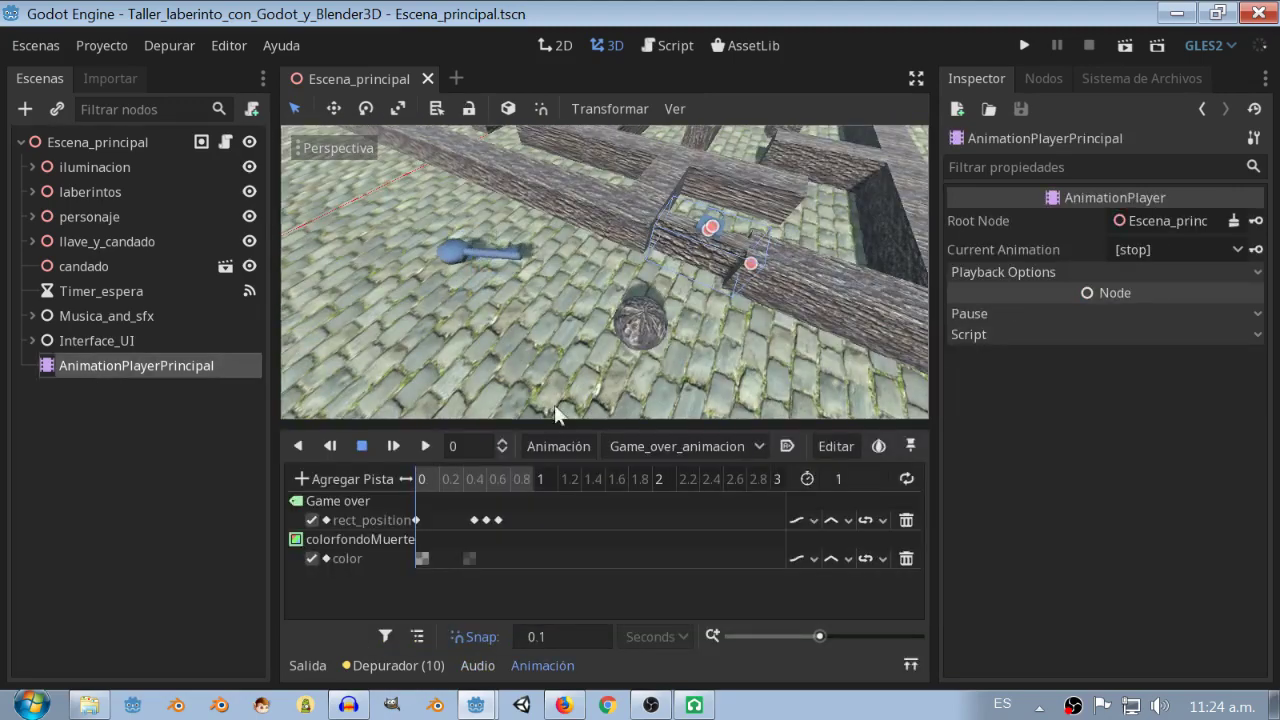
click(648, 442)
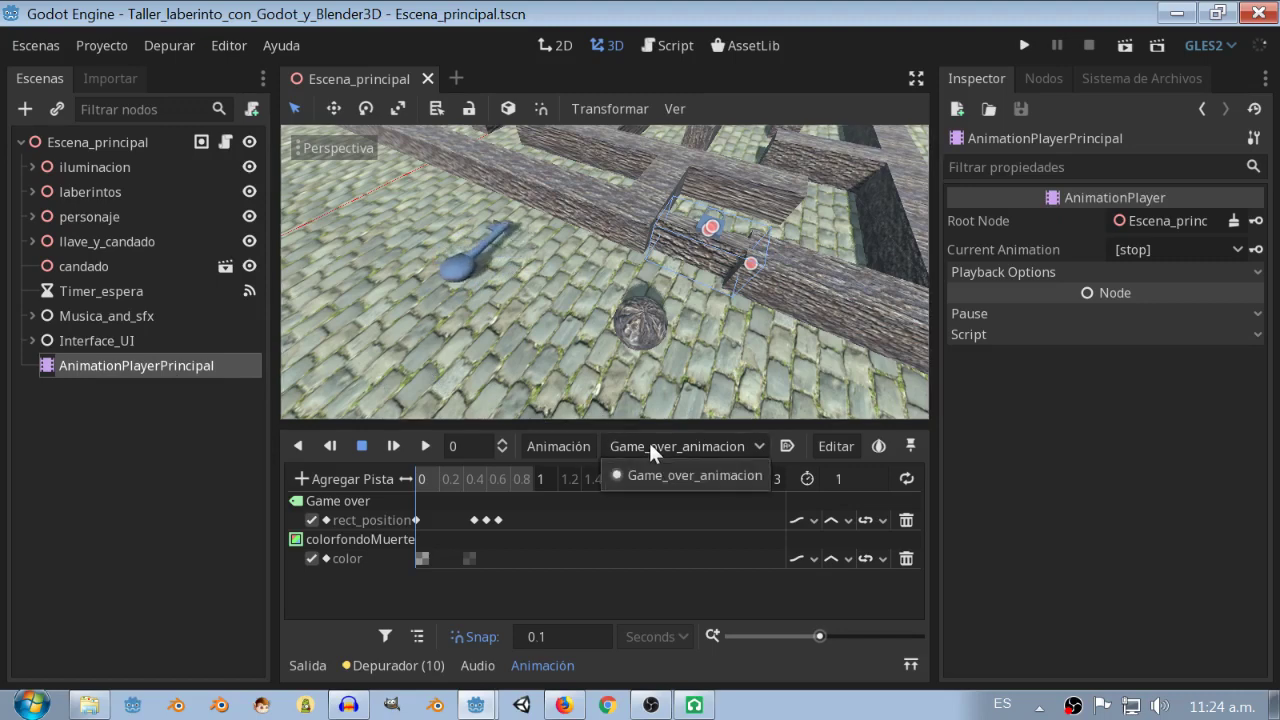
click(76, 275)
click(45, 240)
click(32, 241)
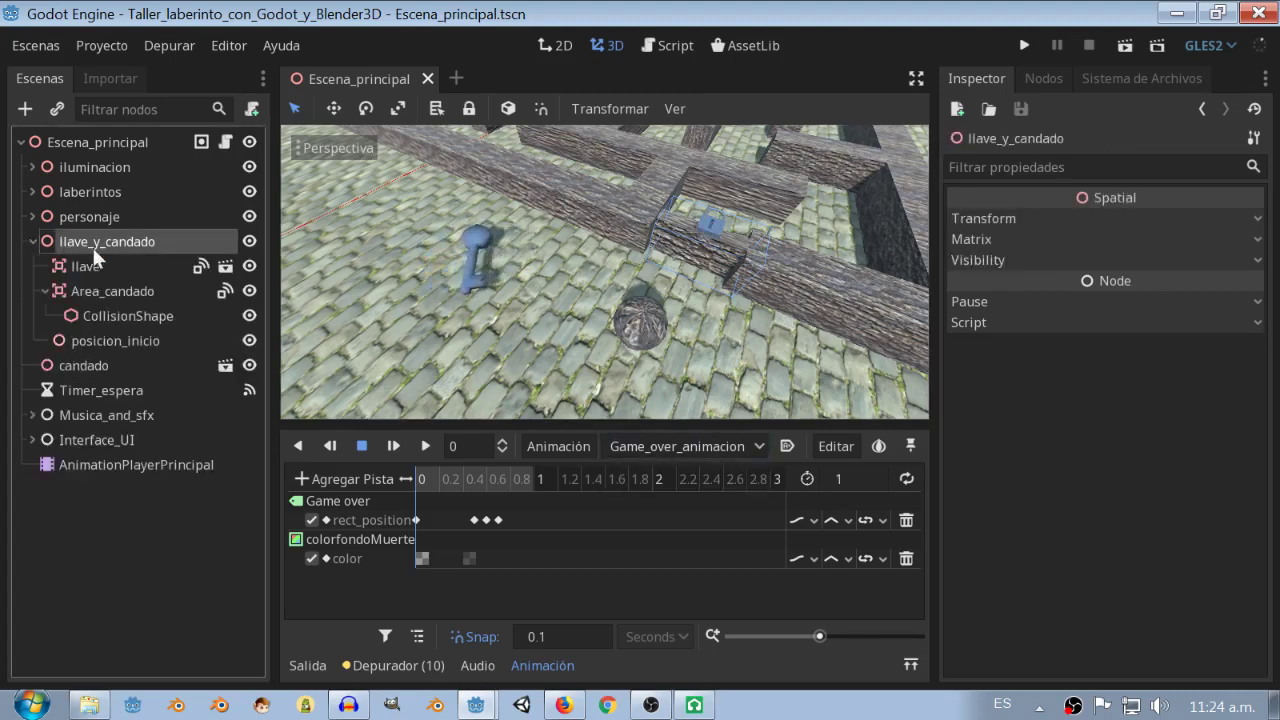
click(225, 267)
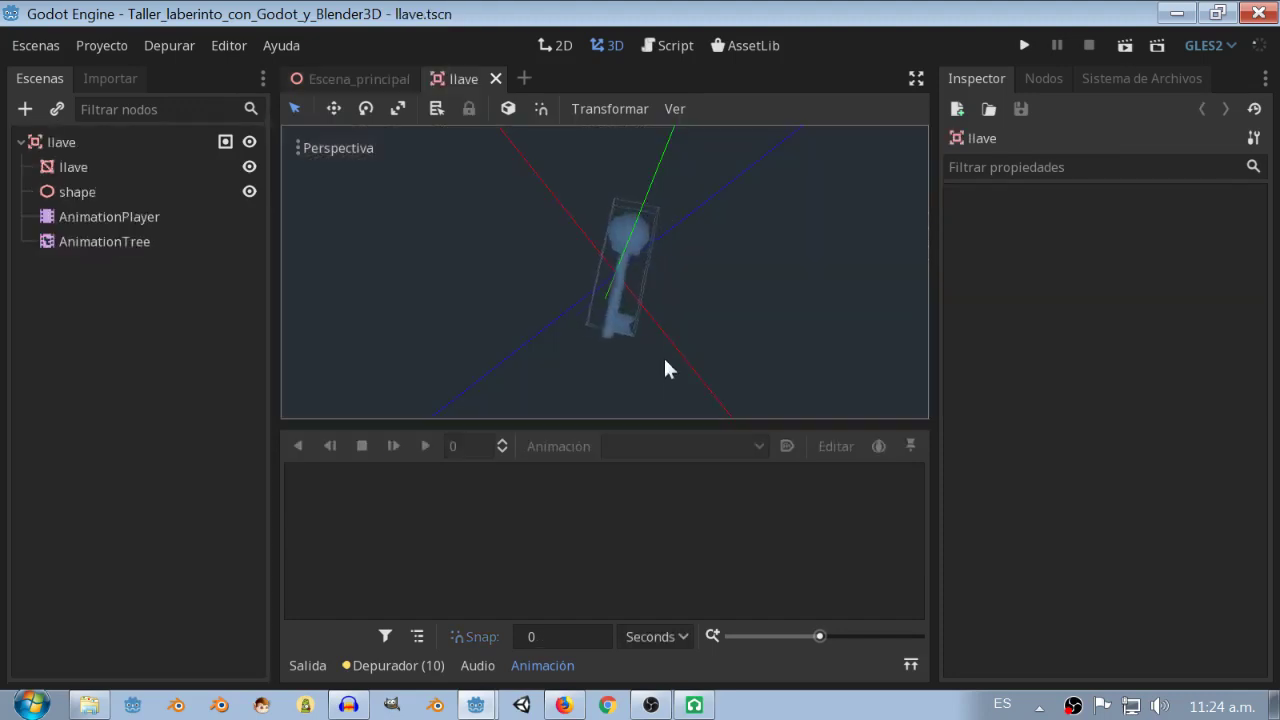
Review rotar_llave's 5-second timeline, then open the llave mesh's candado.material and enable Emission.
click(120, 219)
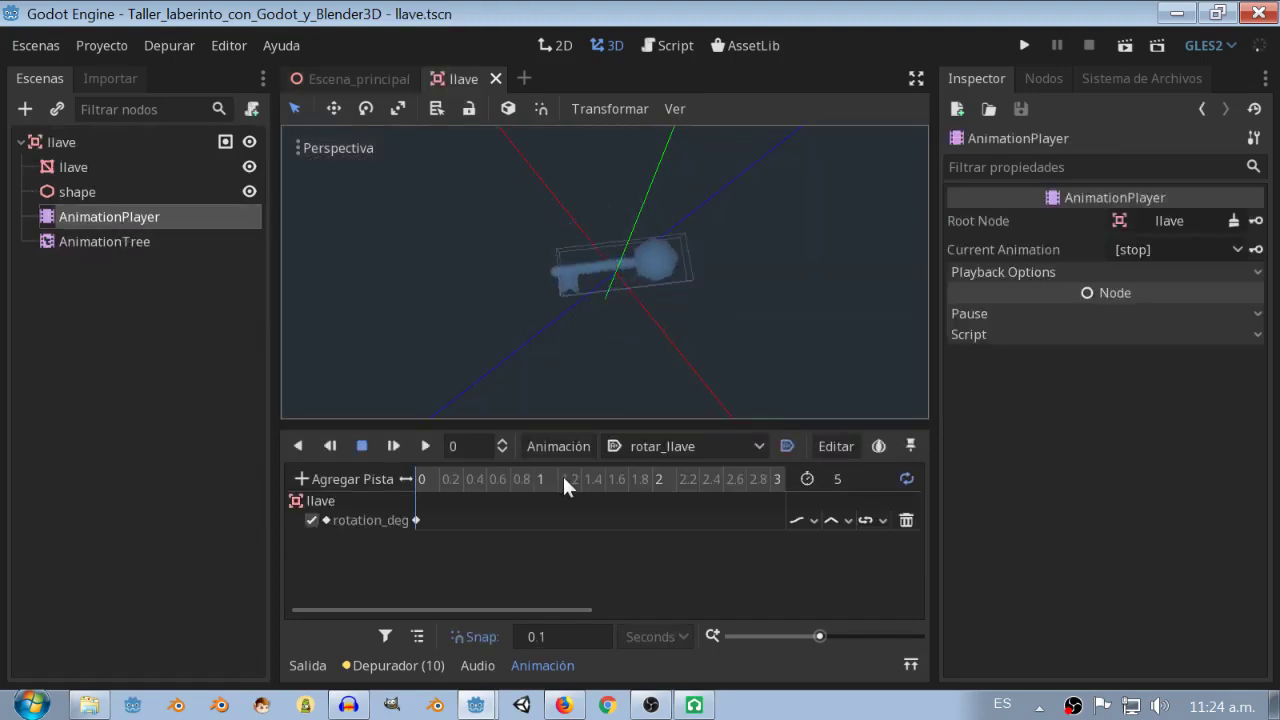
drag(806, 629, 838, 637)
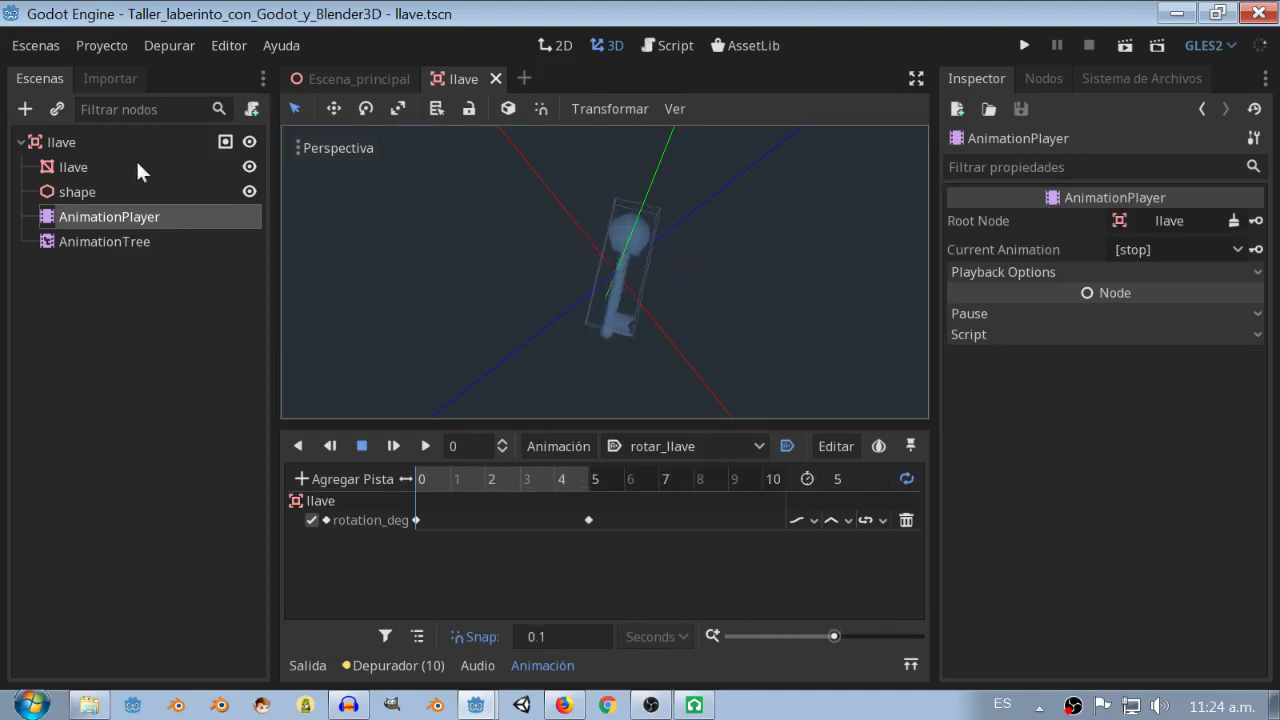
click(88, 167)
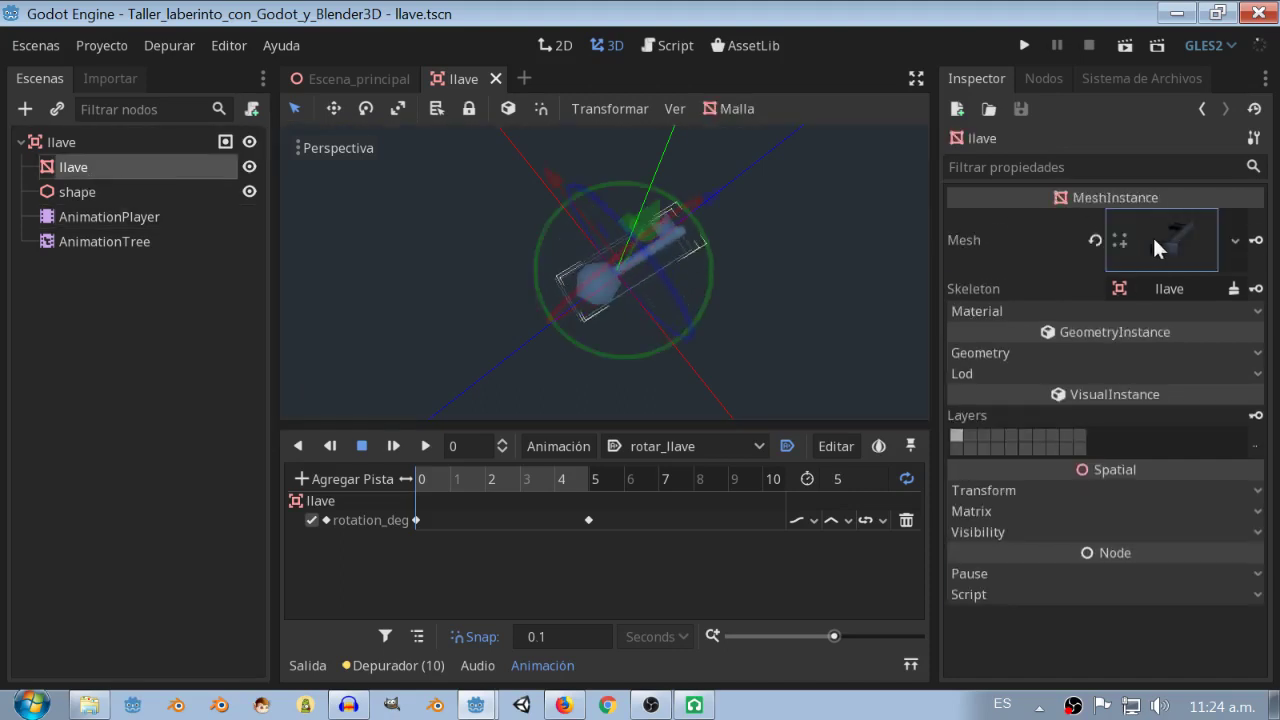
click(1152, 235)
scroll(1100, 480, down, 3)
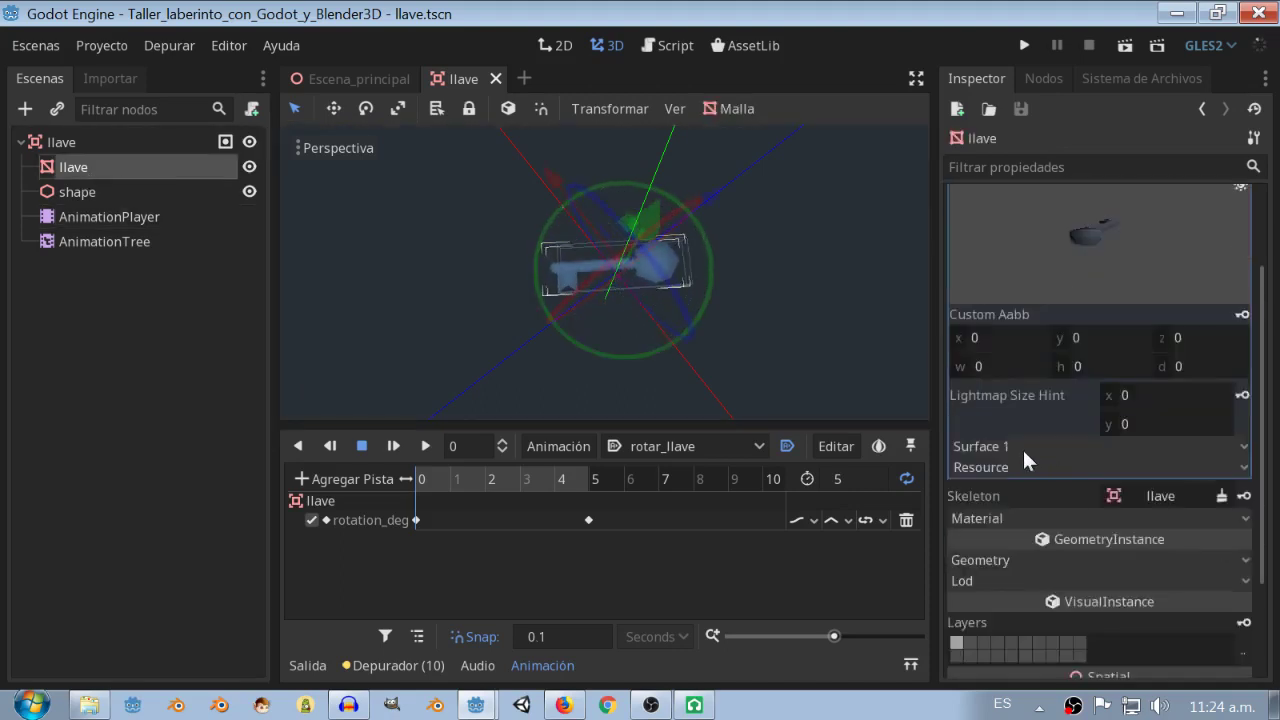
click(1022, 447)
click(1150, 508)
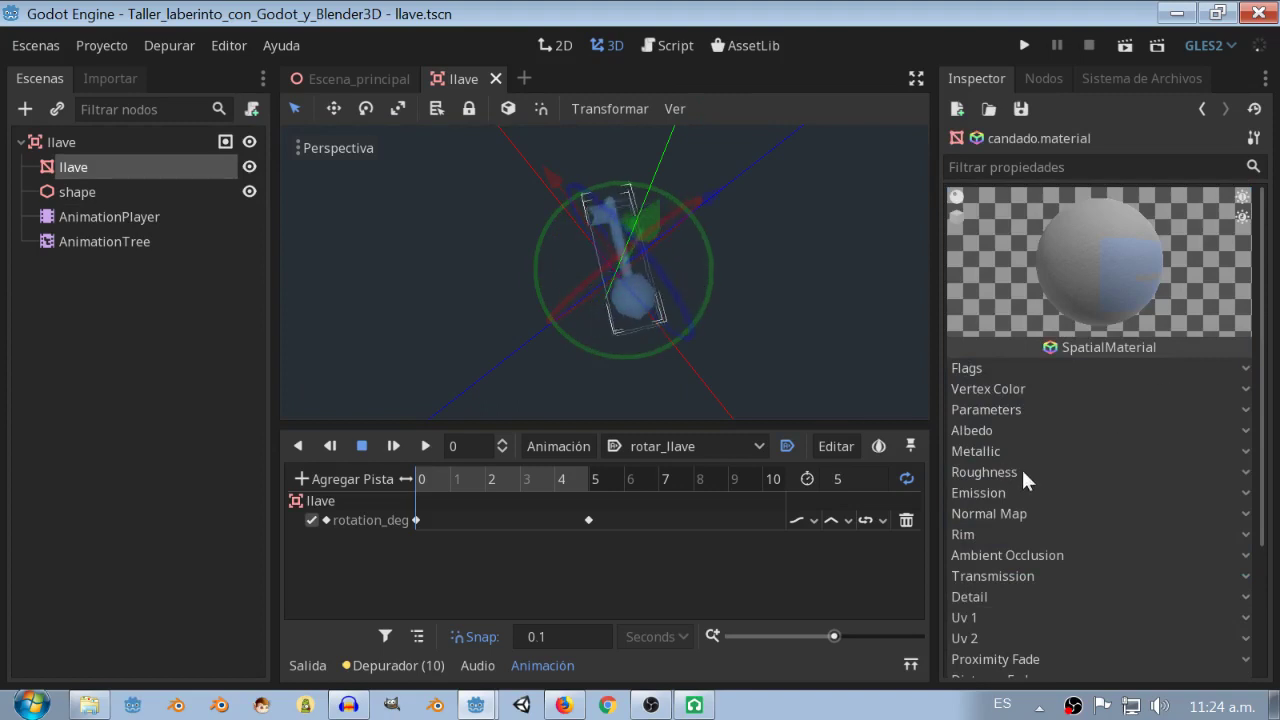
click(979, 488)
click(1124, 516)
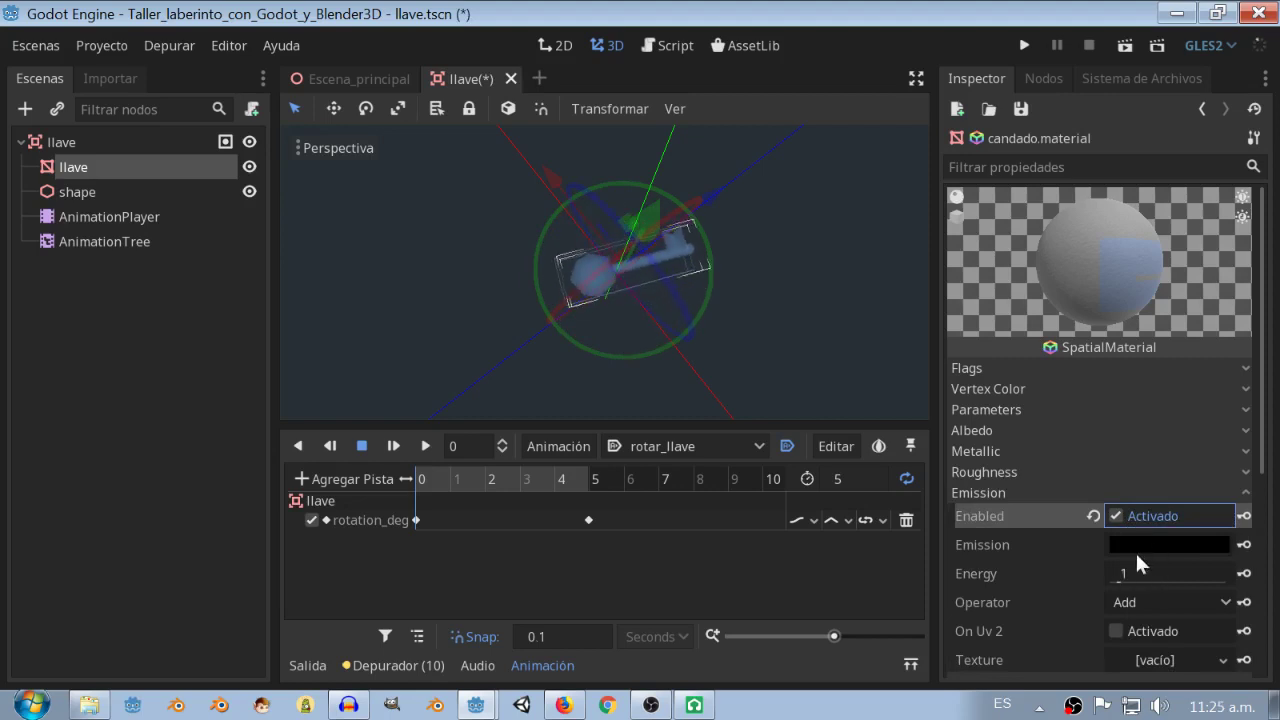
Set the emission colour to grey and energy to 0, and keyframe the energy in rotar_llave.
click(1134, 545)
drag(998, 297, 876, 297)
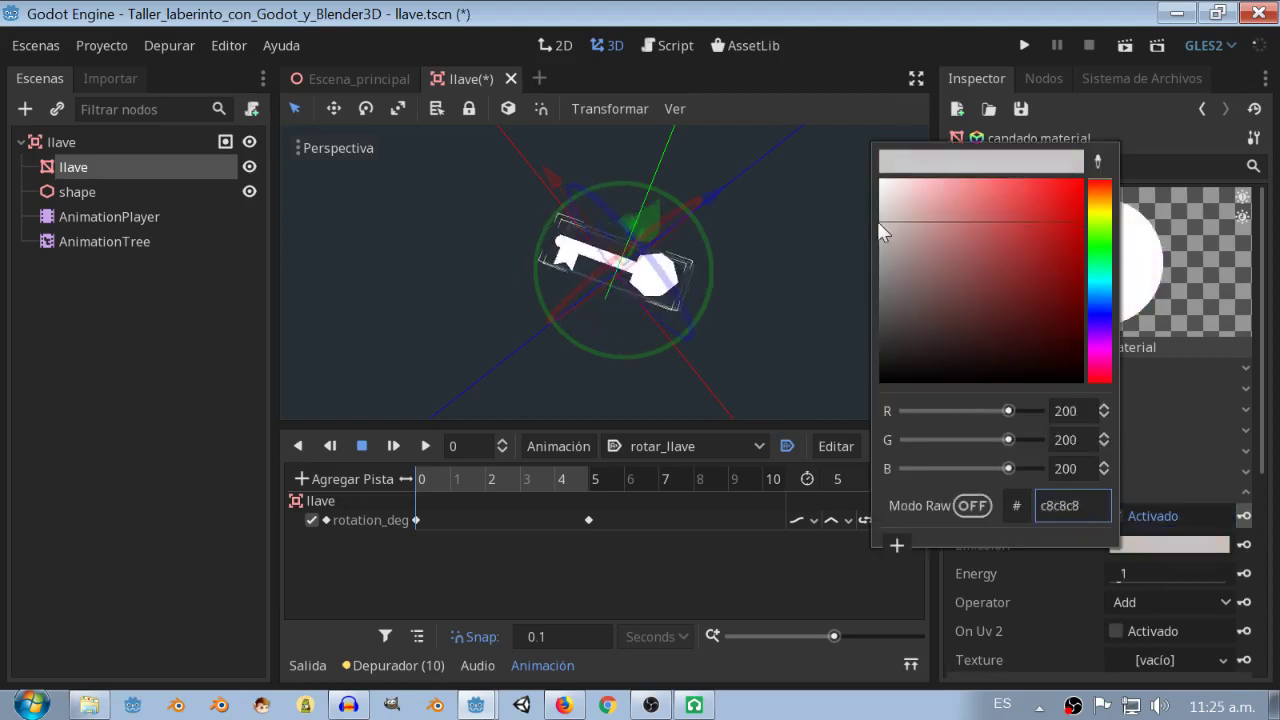
click(1120, 573)
text(0)
key(Return)
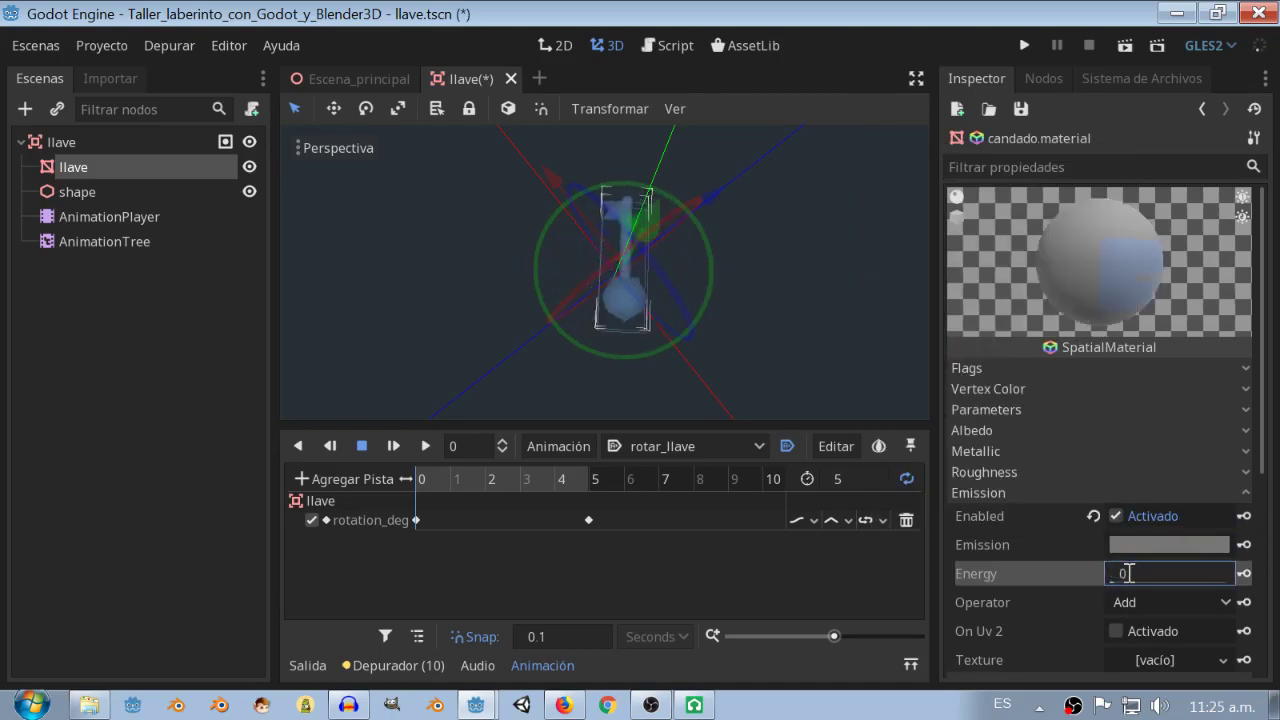
click(1243, 576)
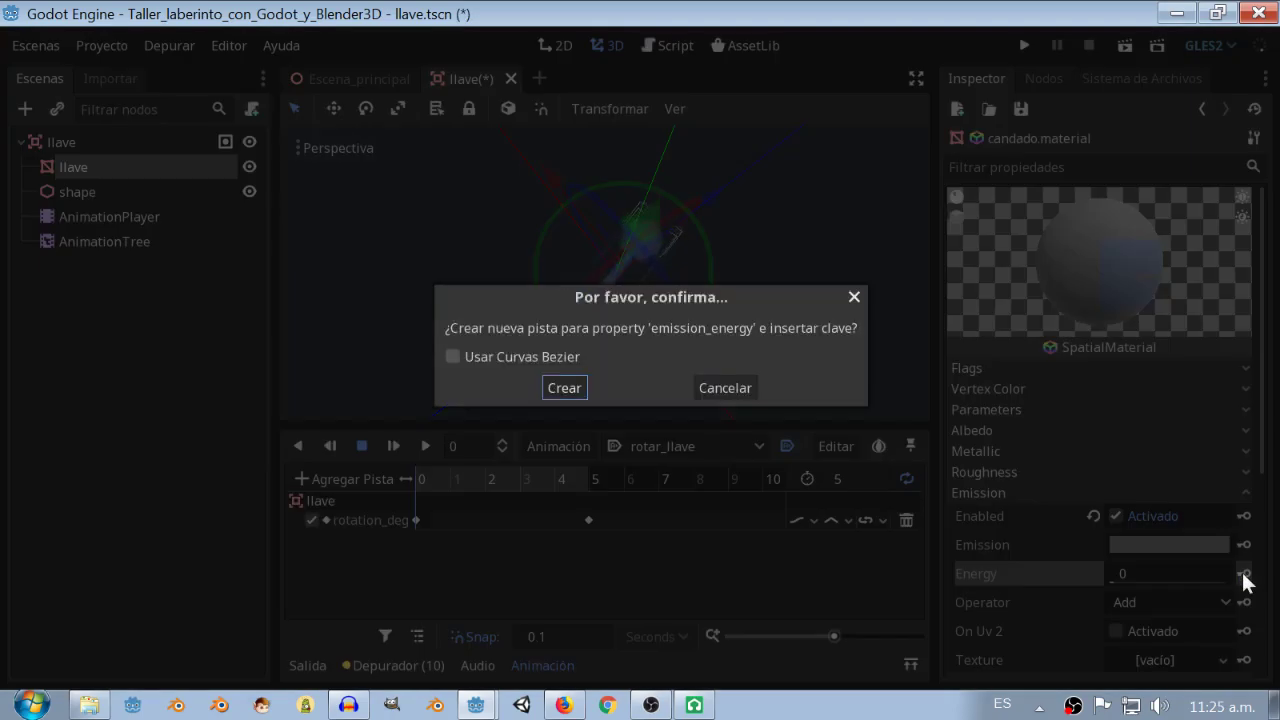
click(564, 388)
Scrub rotar_llave to about 1.9 s, then delete the mesh.surface emission track.
drag(439, 482, 502, 489)
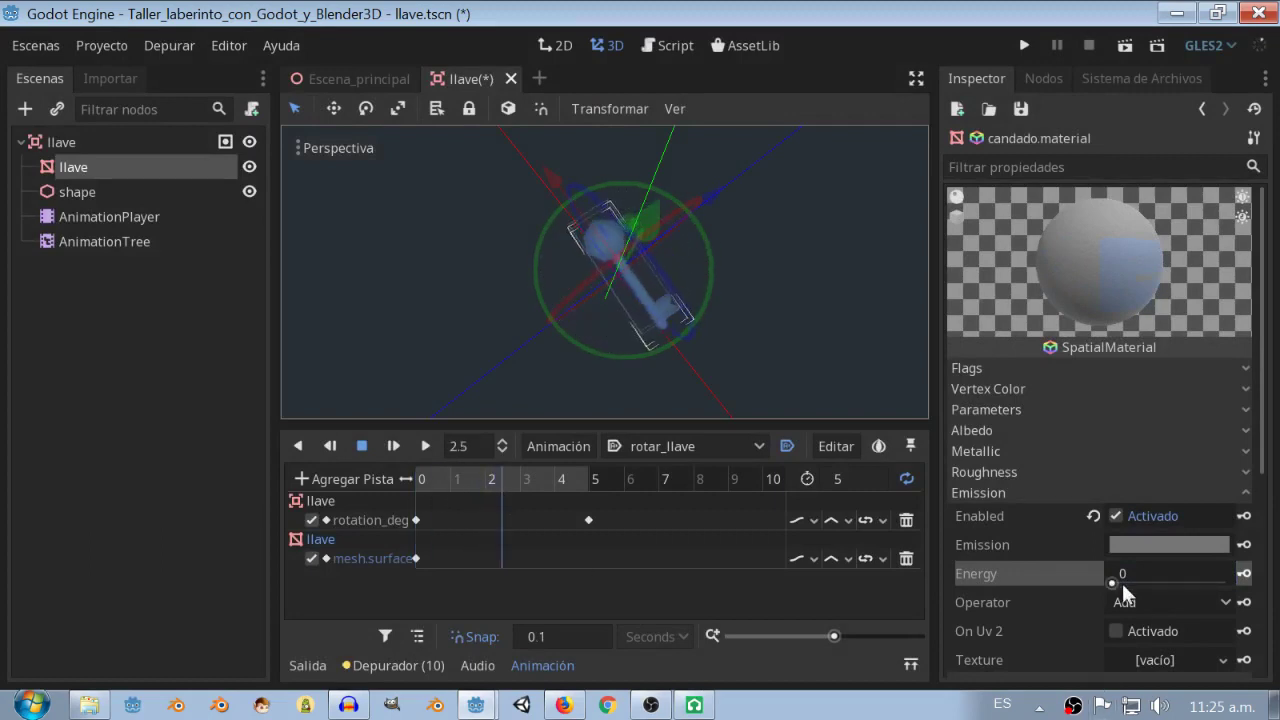
click(1146, 572)
key(Return)
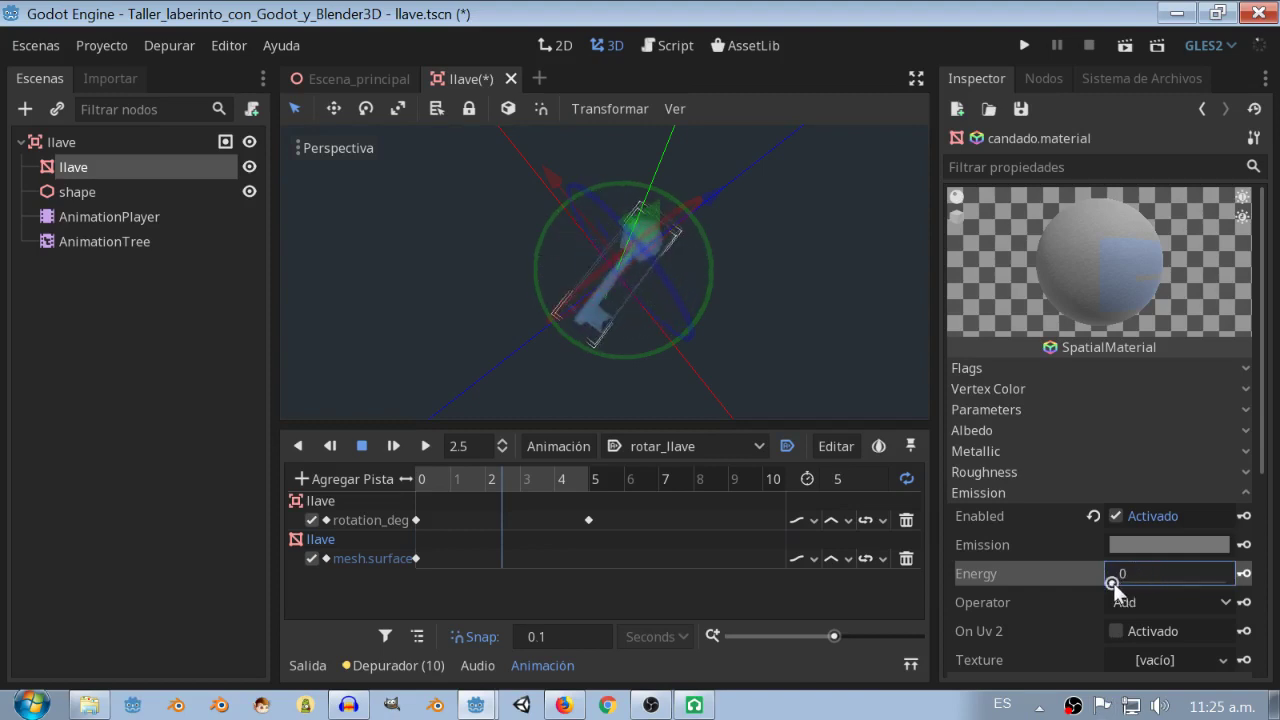
click(1127, 572)
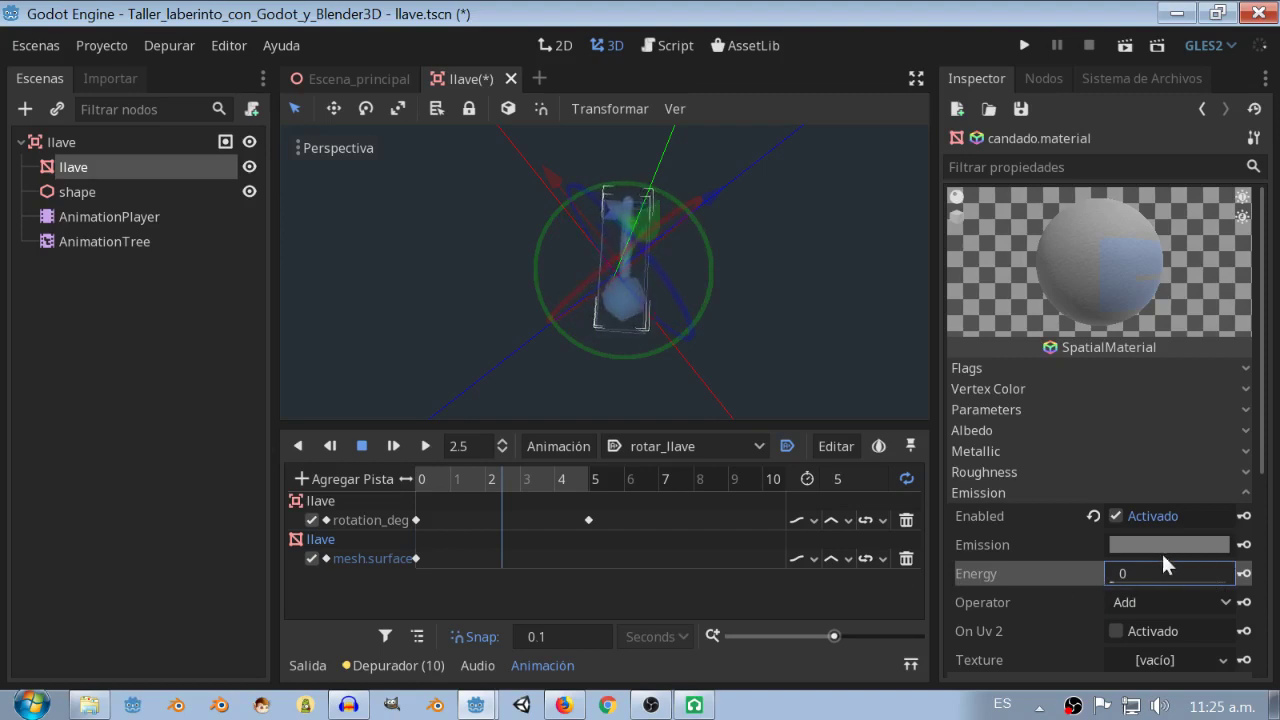
scroll(1162, 589, down, 2)
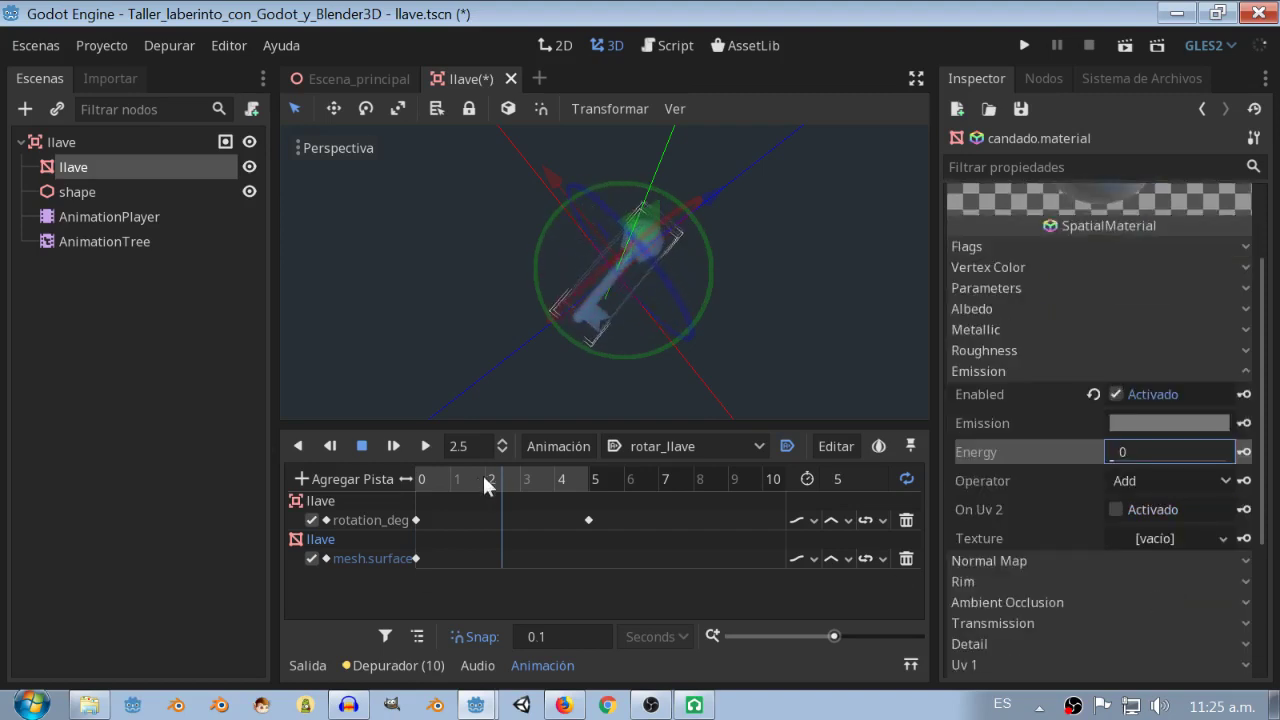
drag(486, 474, 495, 482)
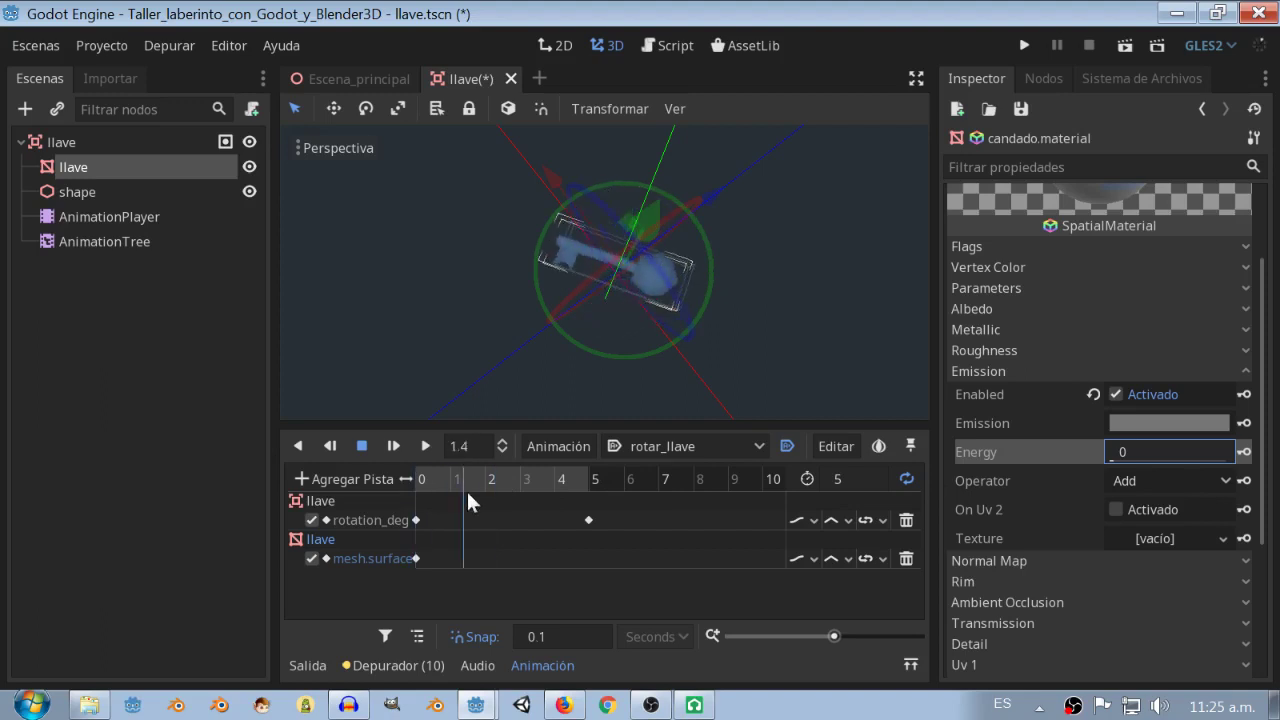
drag(466, 489, 483, 493)
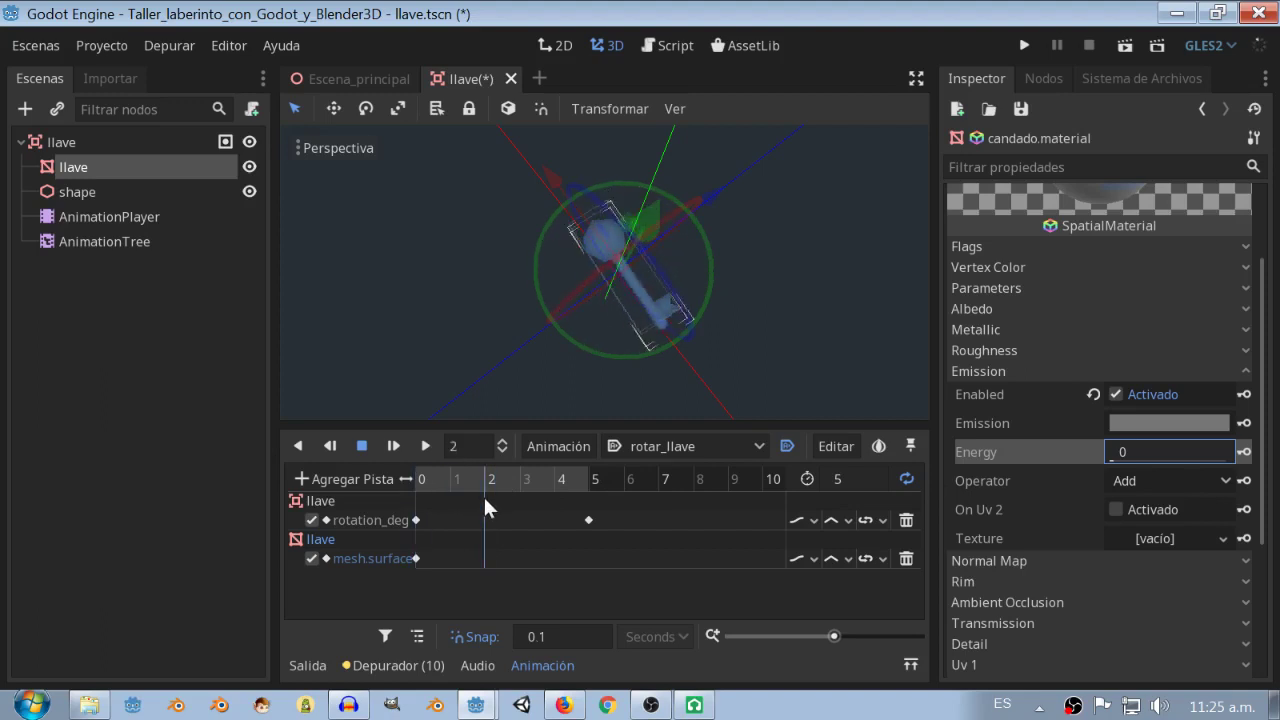
click(483, 494)
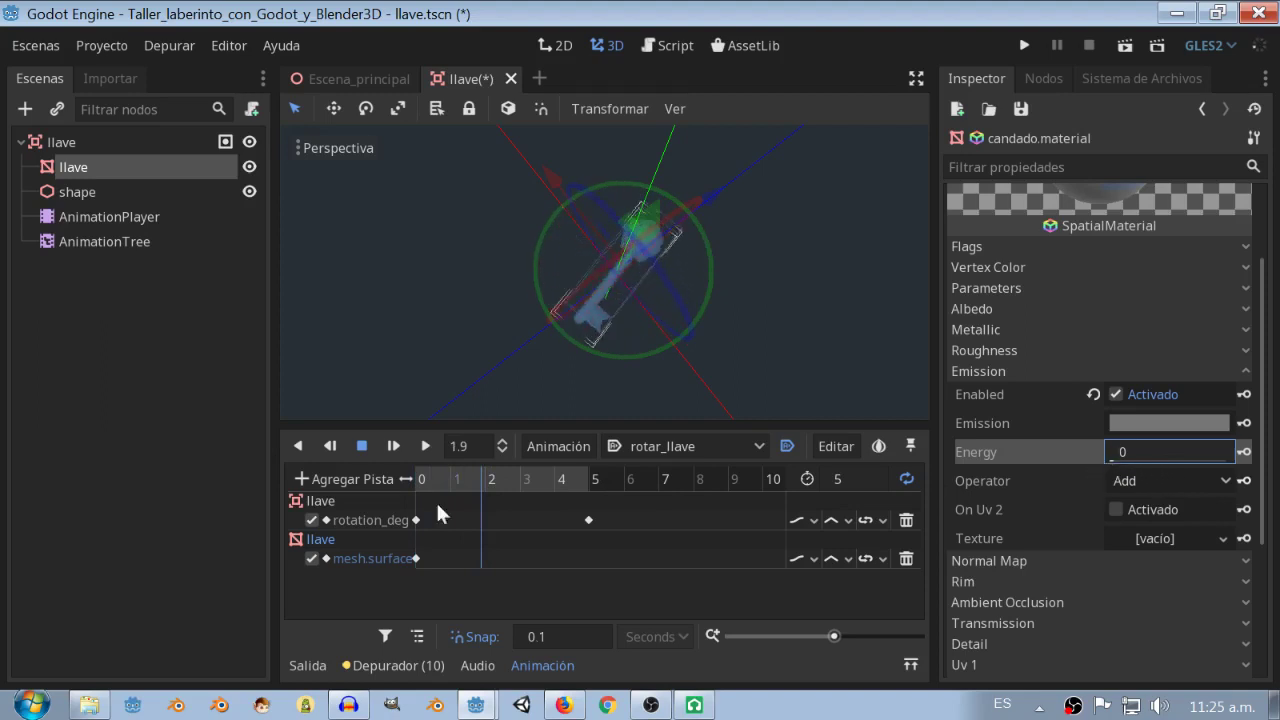
click(414, 557)
click(916, 556)
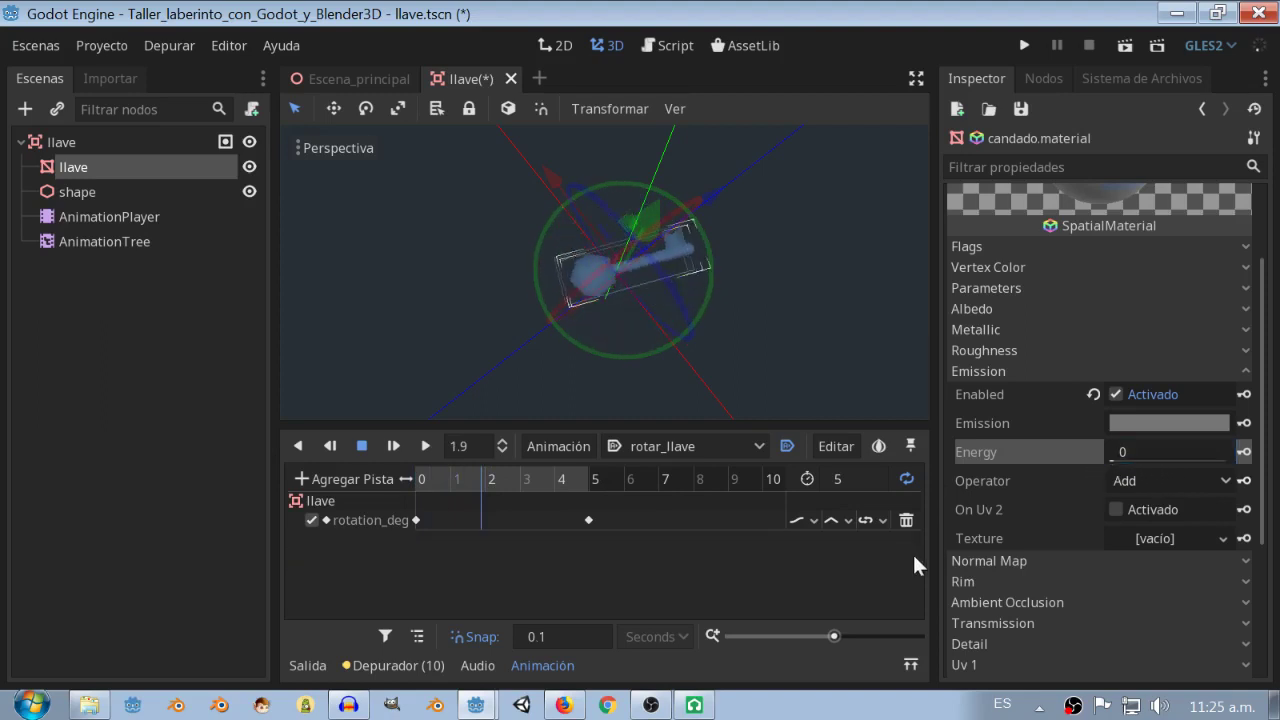
Set the emission energy to 0.66 and keyframe it as a new rotar_llave track.
mouse_move(1109, 462)
mouse_down()
mouse_move(1131, 460)
mouse_move(1117, 466)
mouse_up()
drag(446, 479, 404, 479)
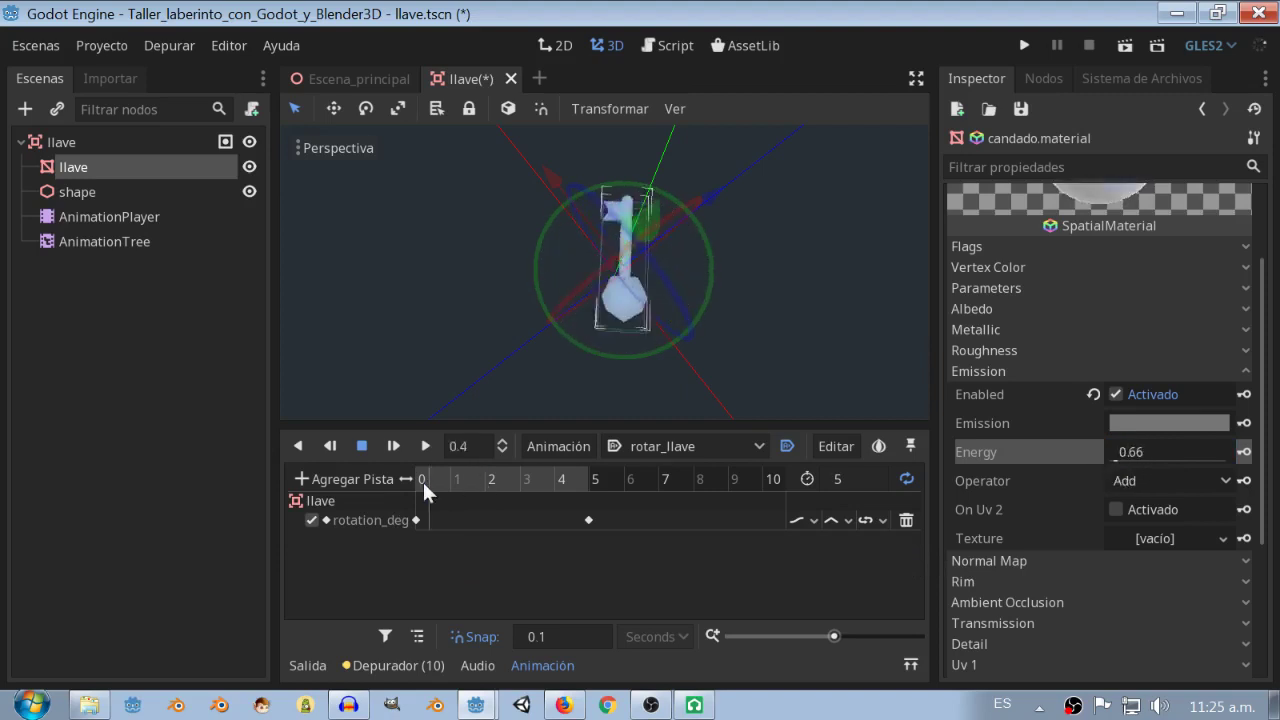
click(1243, 452)
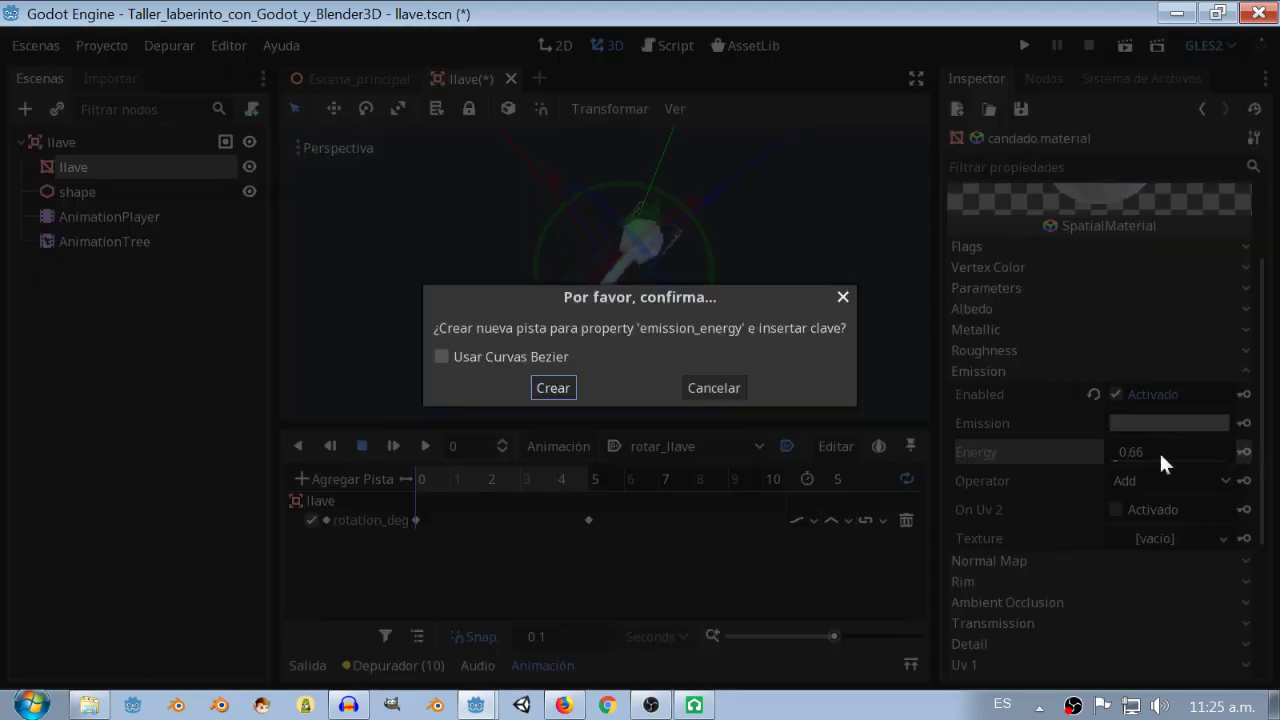
click(545, 387)
drag(445, 481, 499, 481)
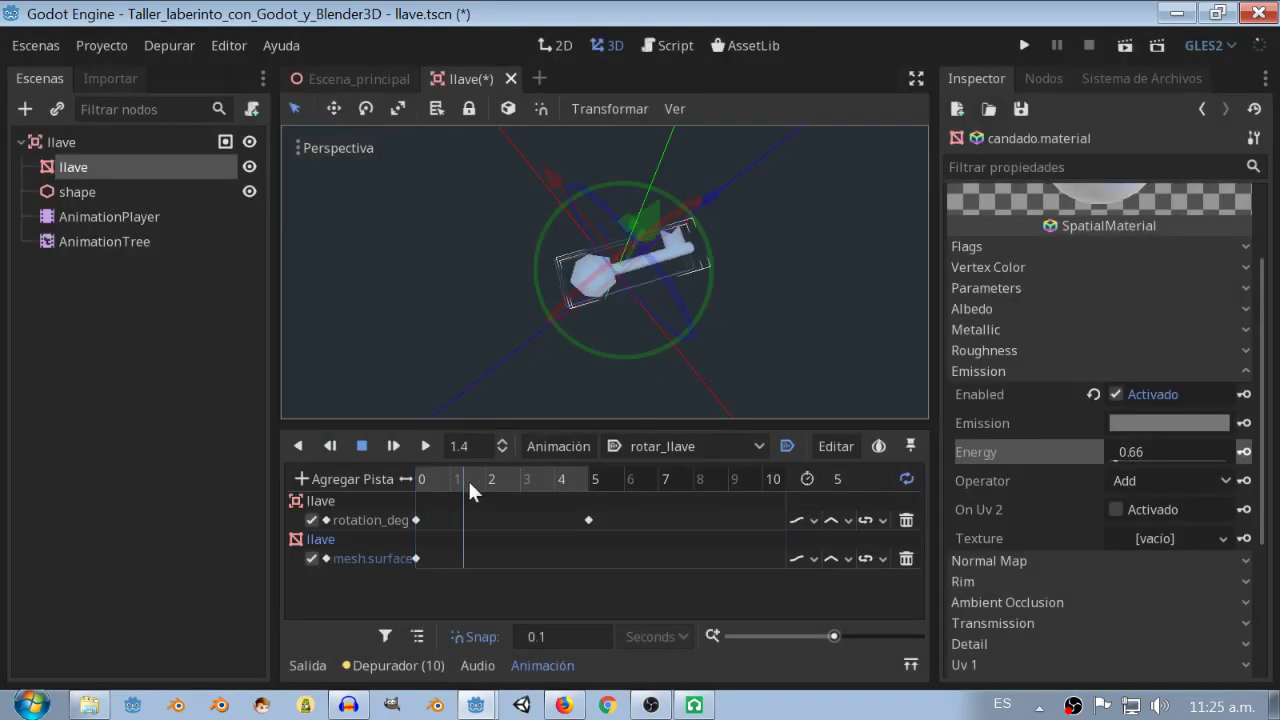
Set the emission operator to Multiply, disable emission, and delete the emission energy track.
click(1131, 478)
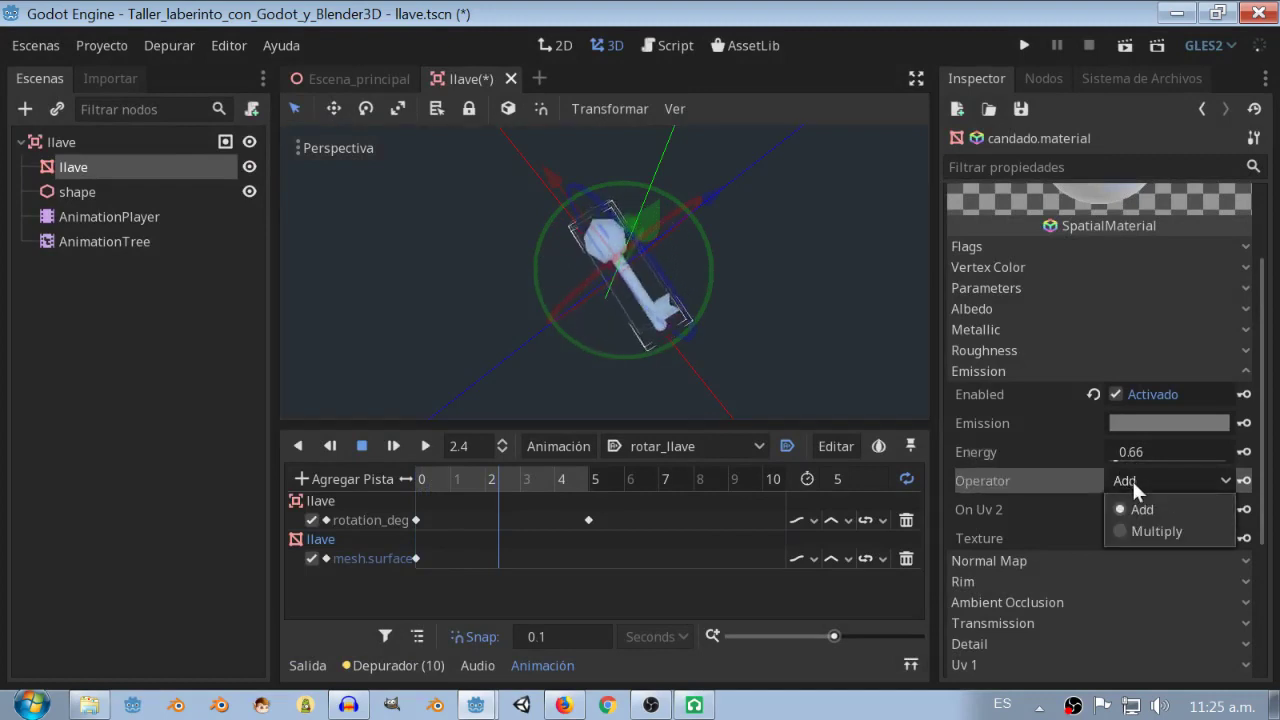
click(1138, 530)
click(1136, 484)
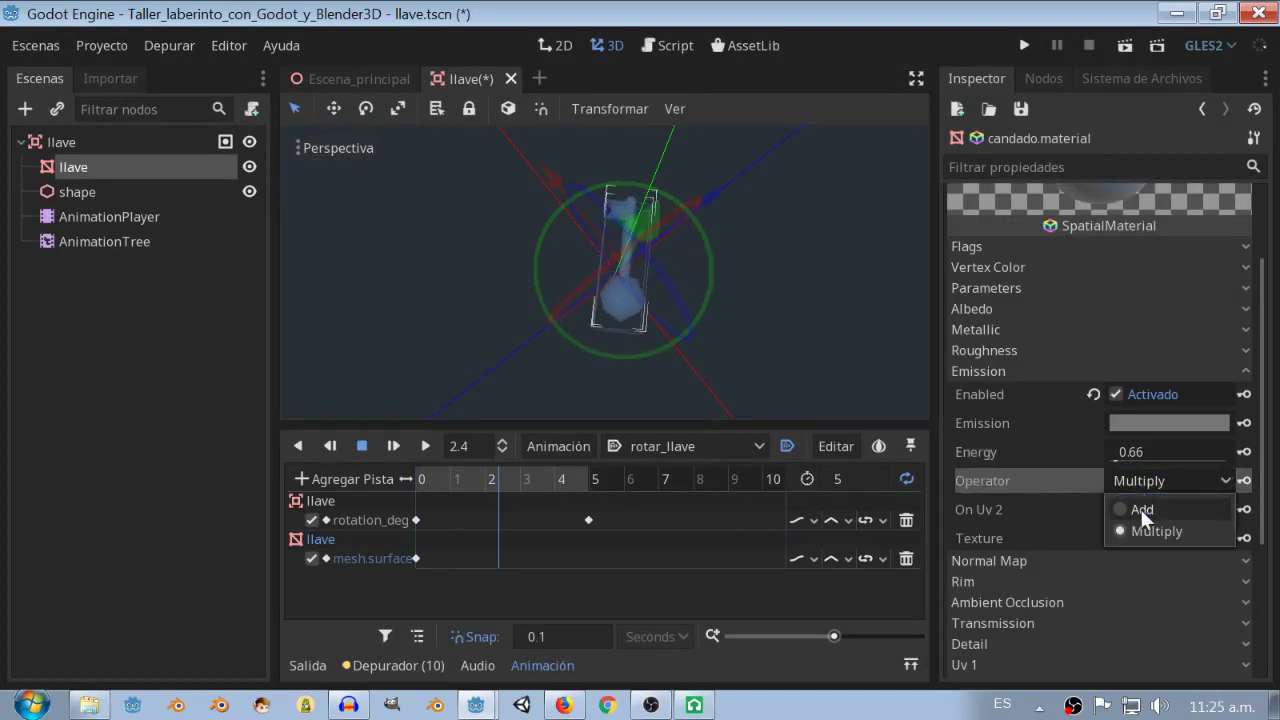
click(1114, 457)
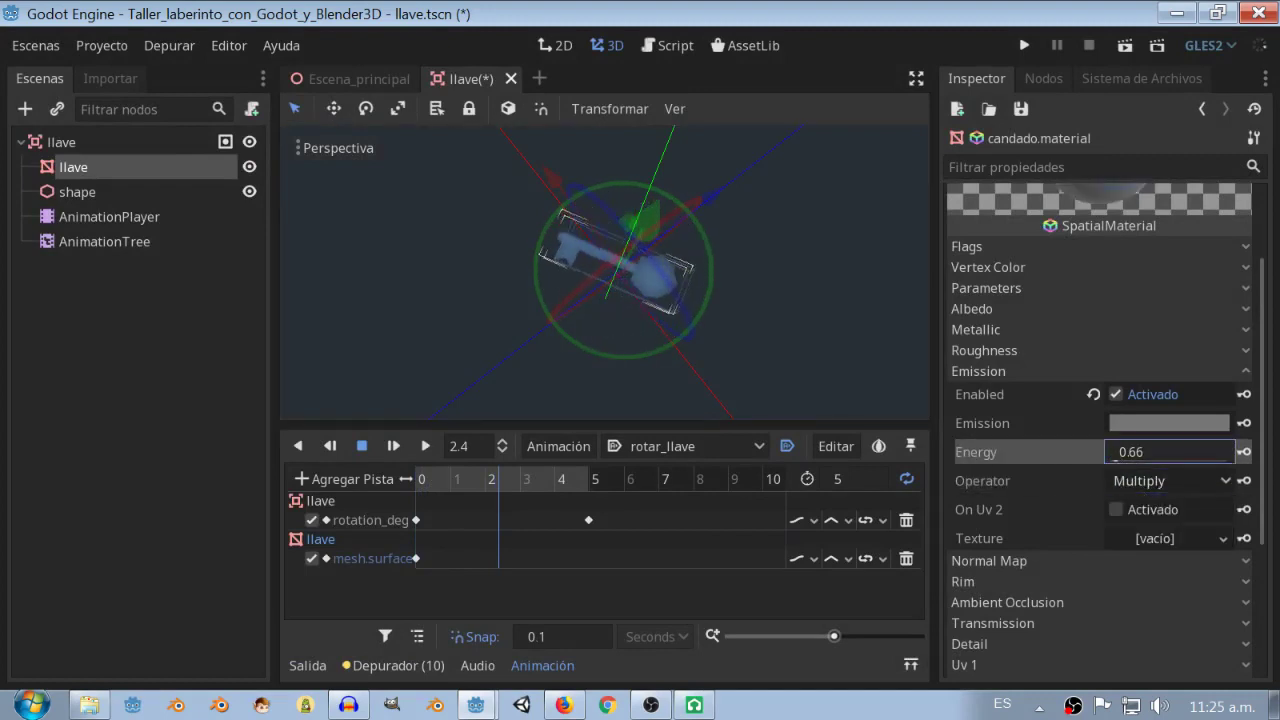
click(1114, 394)
click(906, 558)
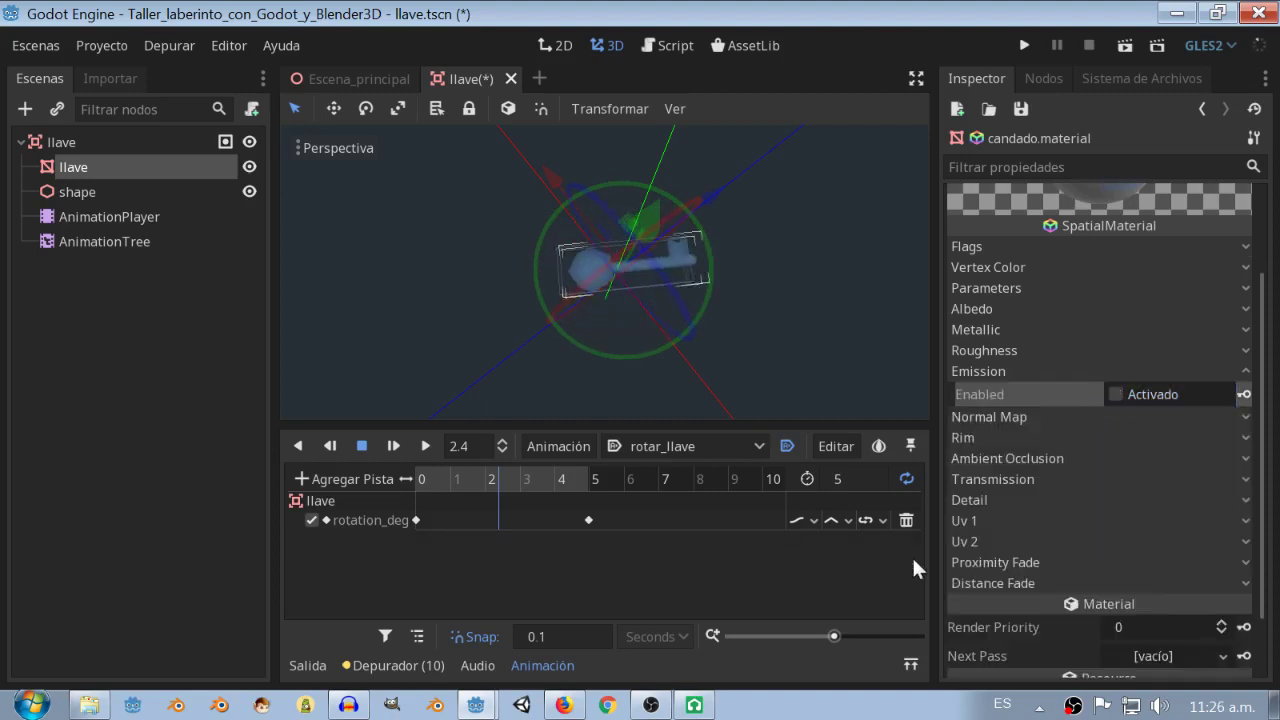
Open the material's Flags and key Unshaded off at time 0 in a new track.
click(984, 330)
click(975, 309)
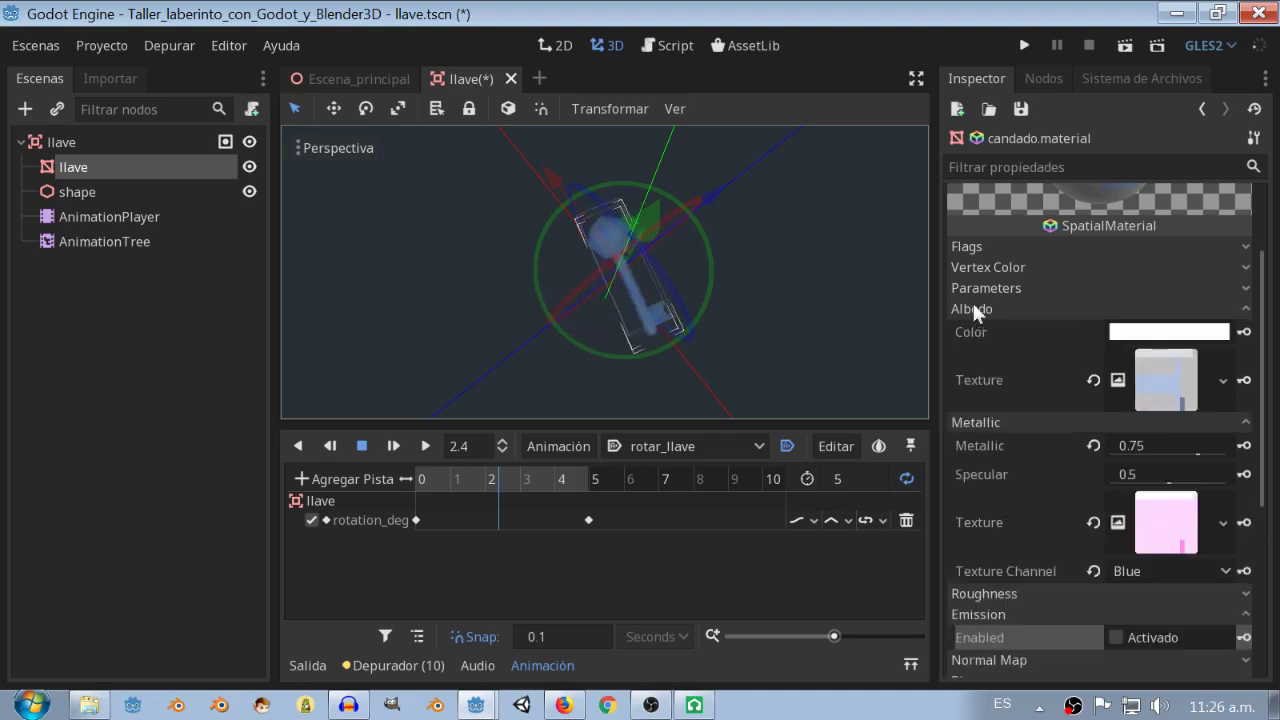
click(969, 246)
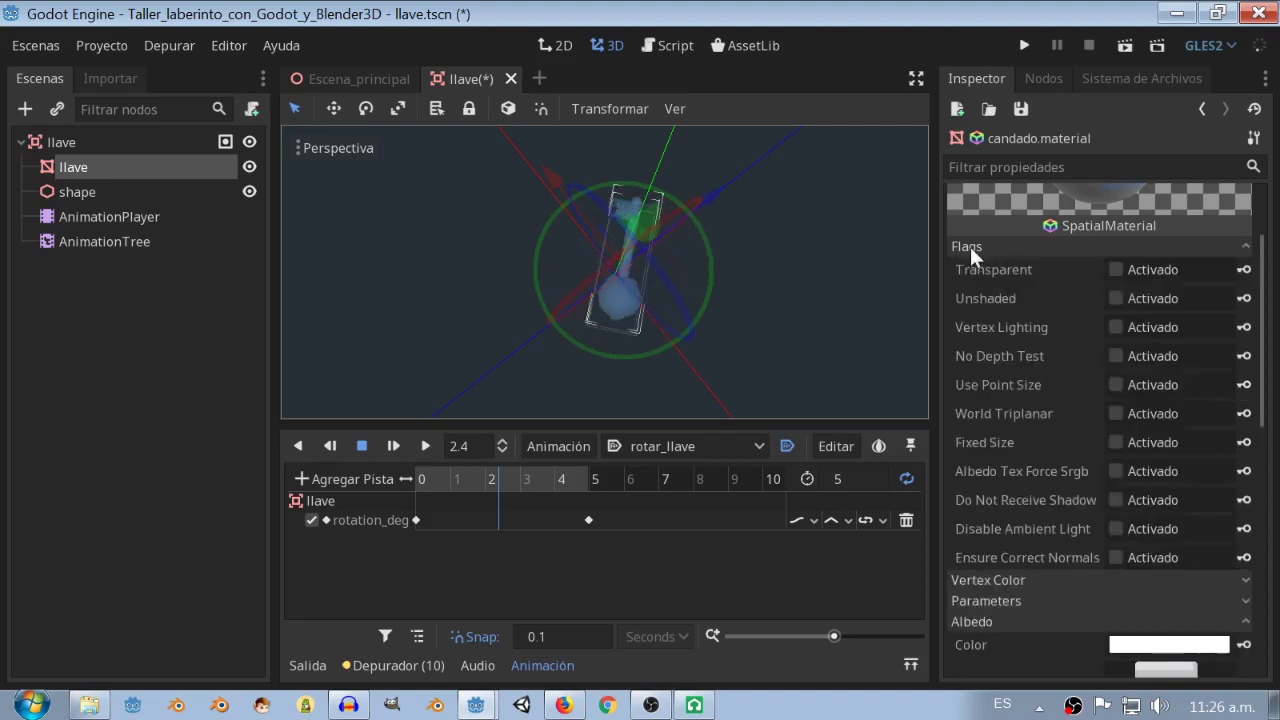
click(1118, 290)
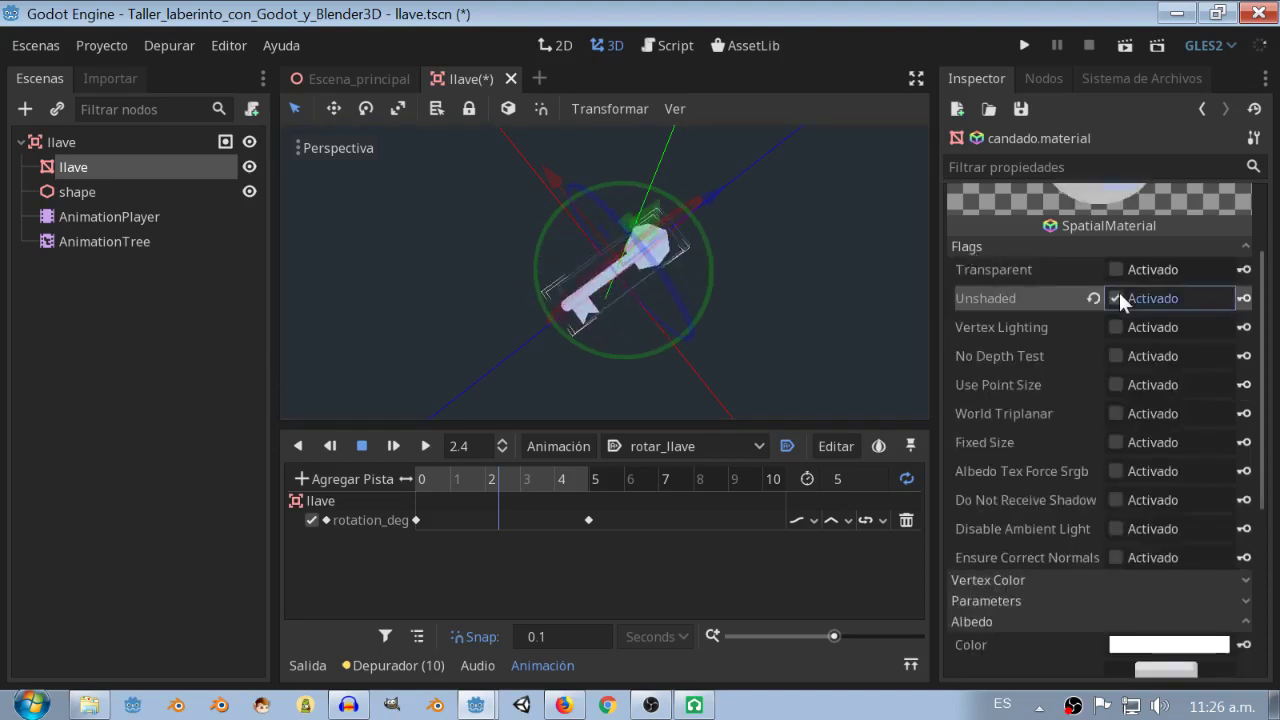
drag(500, 482, 414, 482)
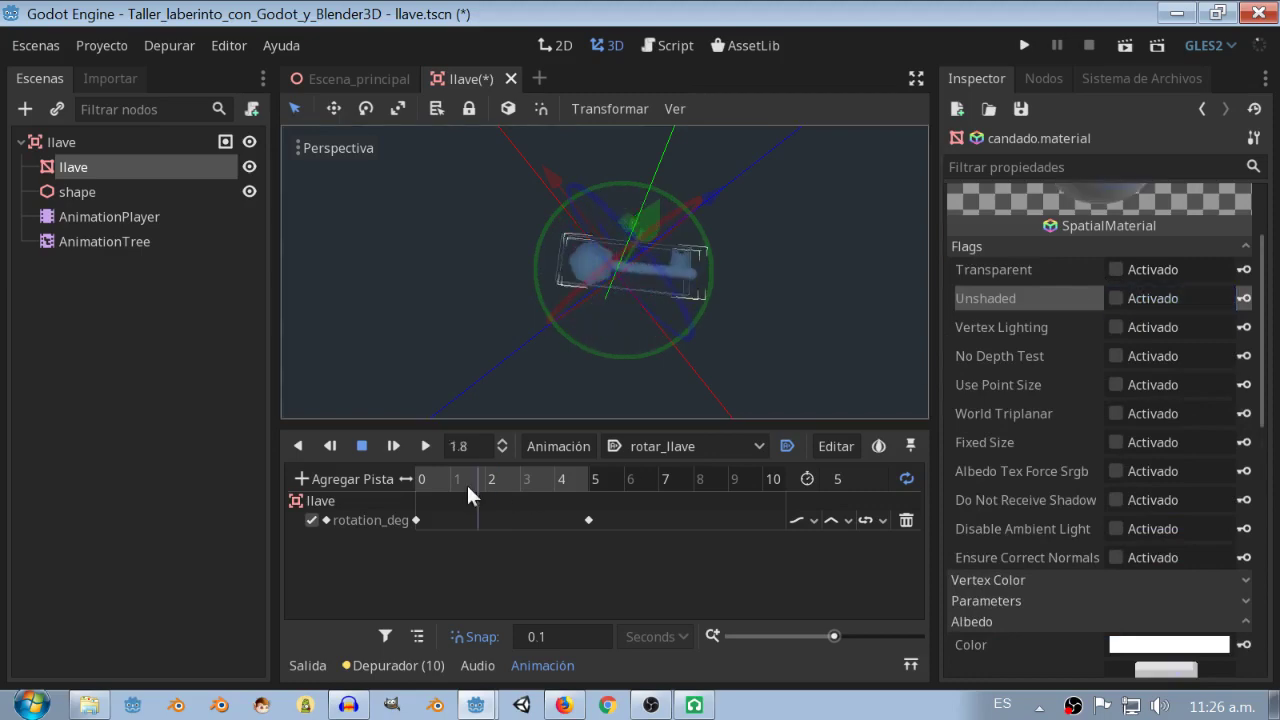
click(1244, 298)
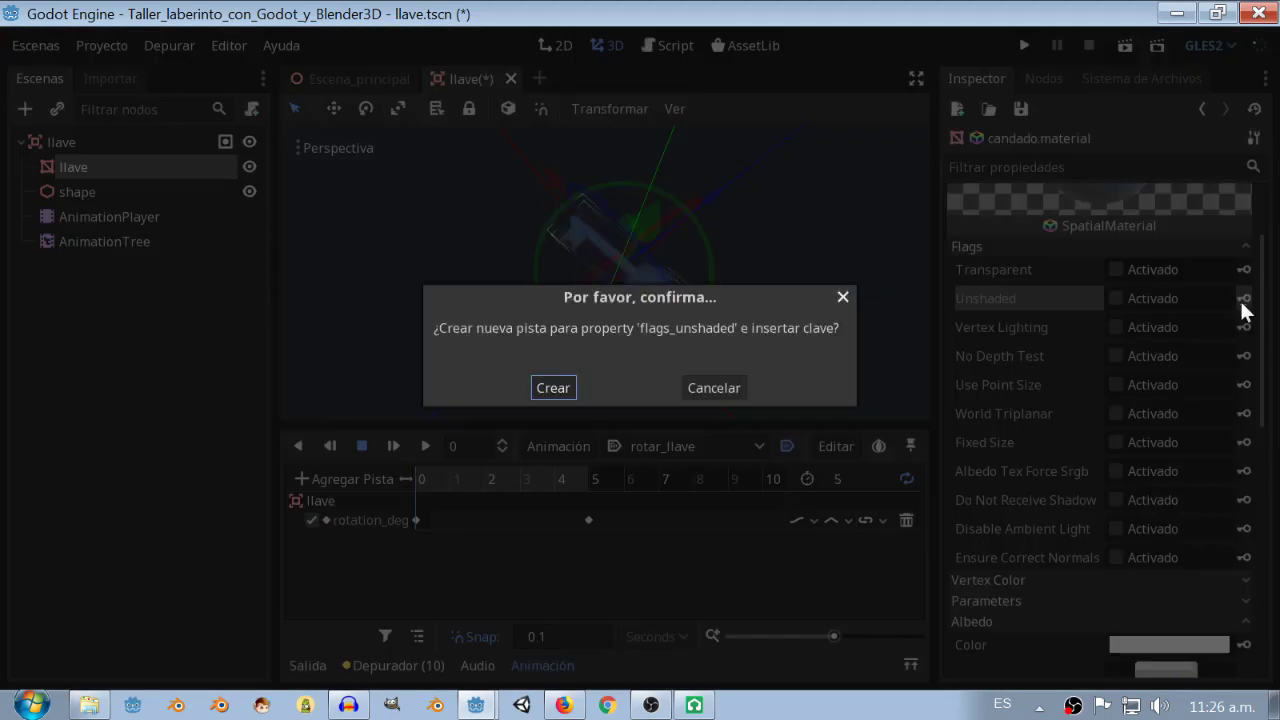
click(565, 388)
Key Unshaded on at 2.1 s and off again at 5 s.
drag(443, 478, 489, 486)
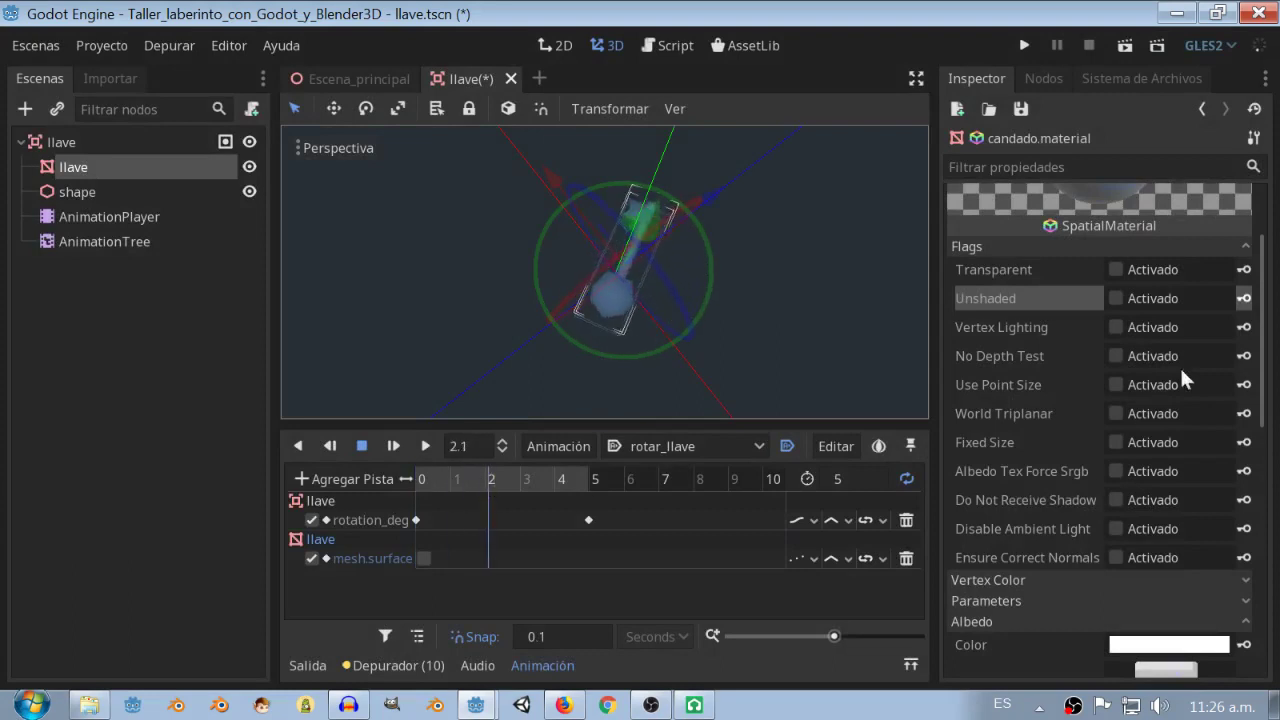
click(1116, 298)
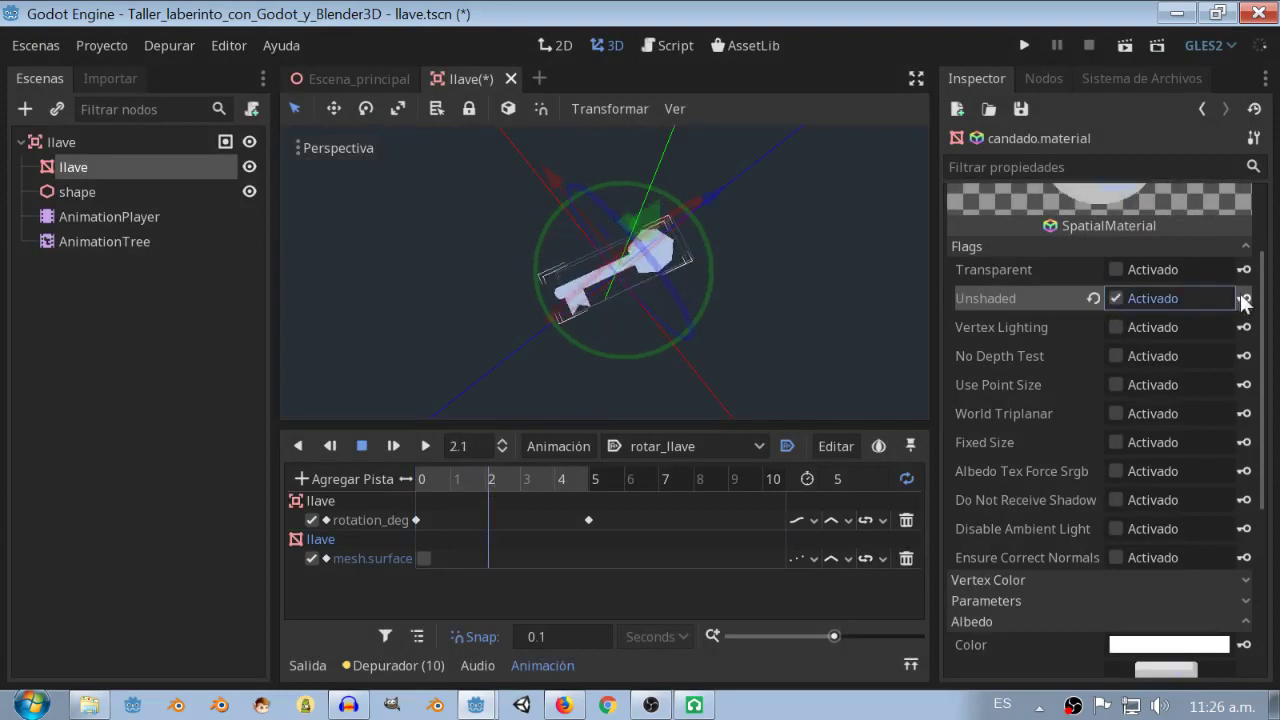
click(1242, 298)
click(599, 483)
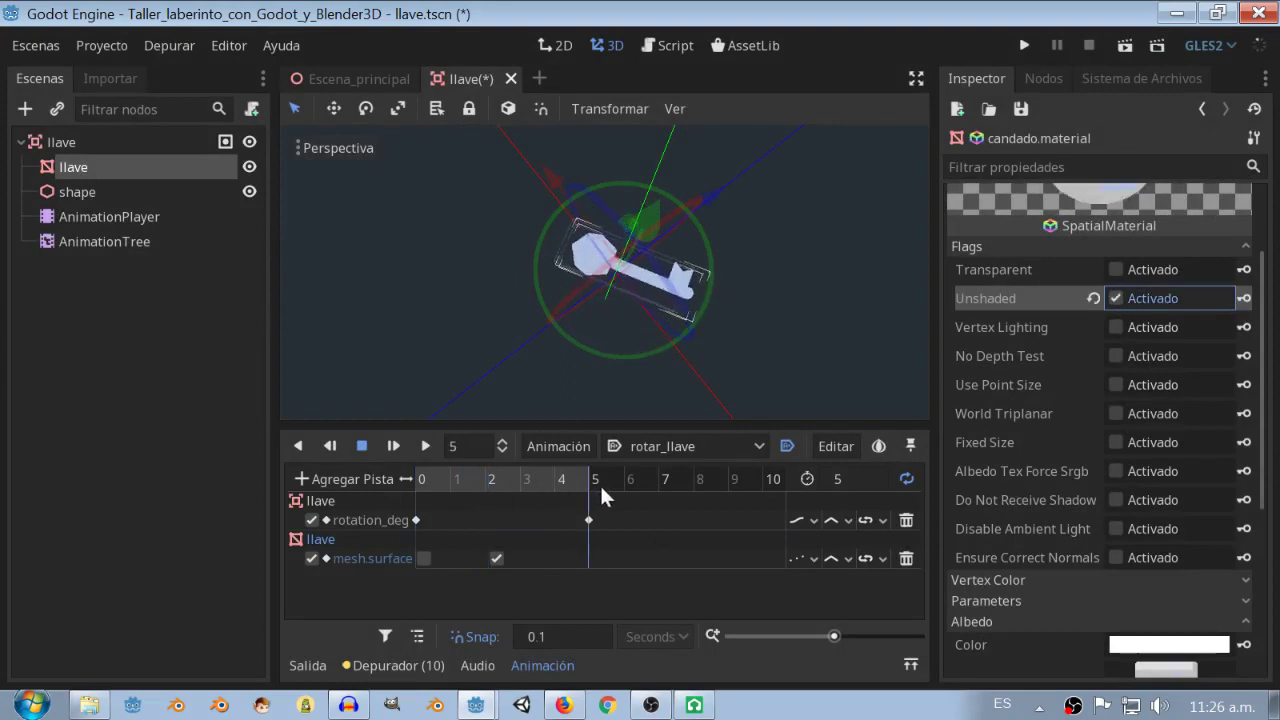
click(1116, 297)
click(1242, 298)
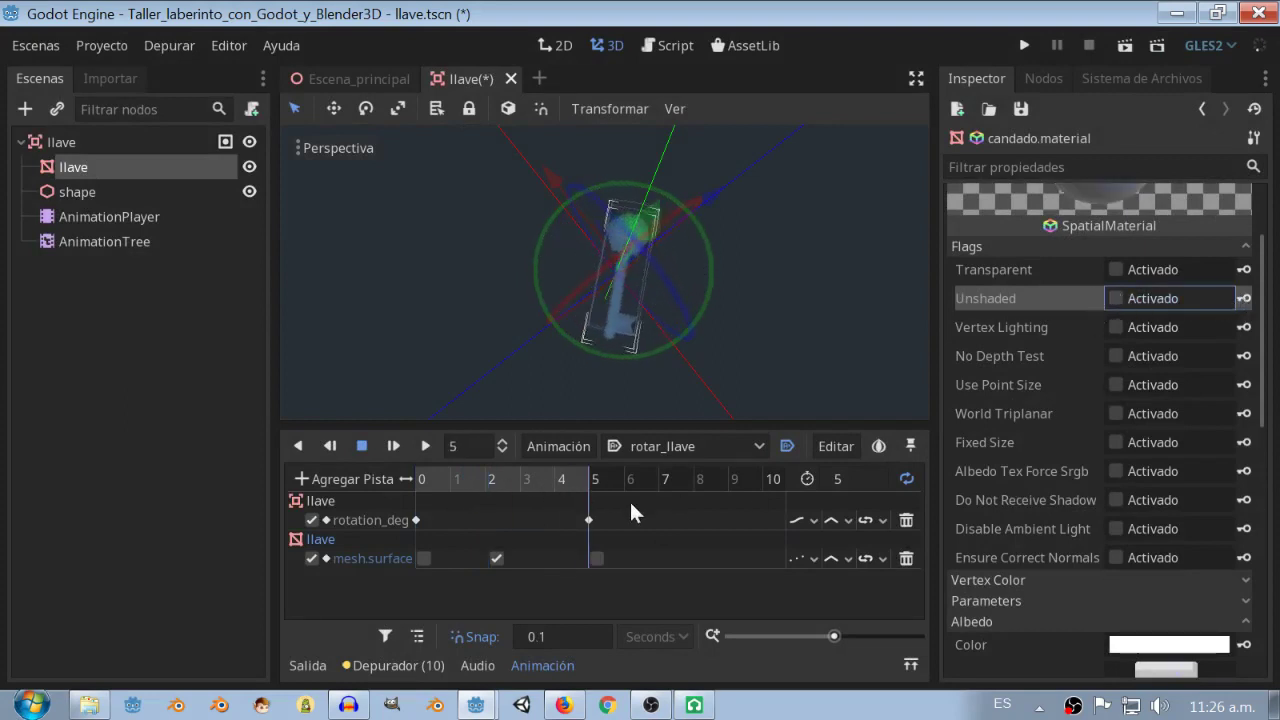
Play rotar_llave from 0 and move the Unshaded-on key to about 0.8 s.
drag(511, 481, 381, 483)
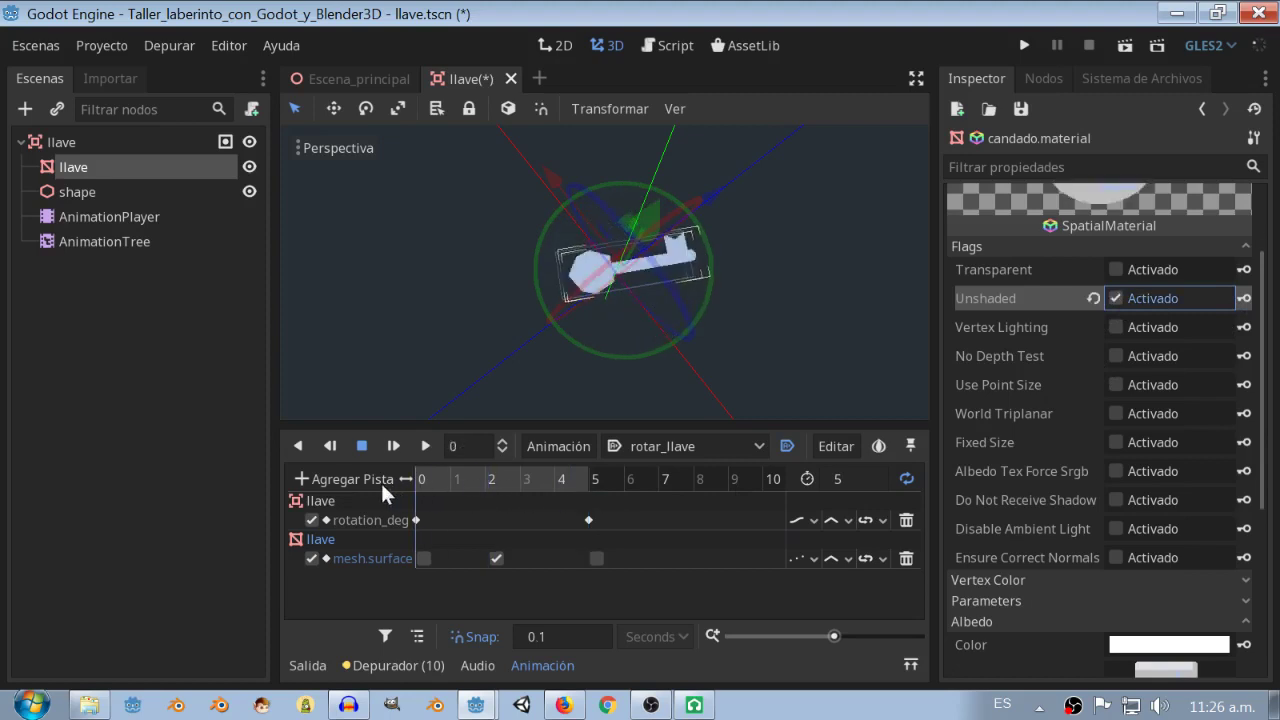
click(424, 446)
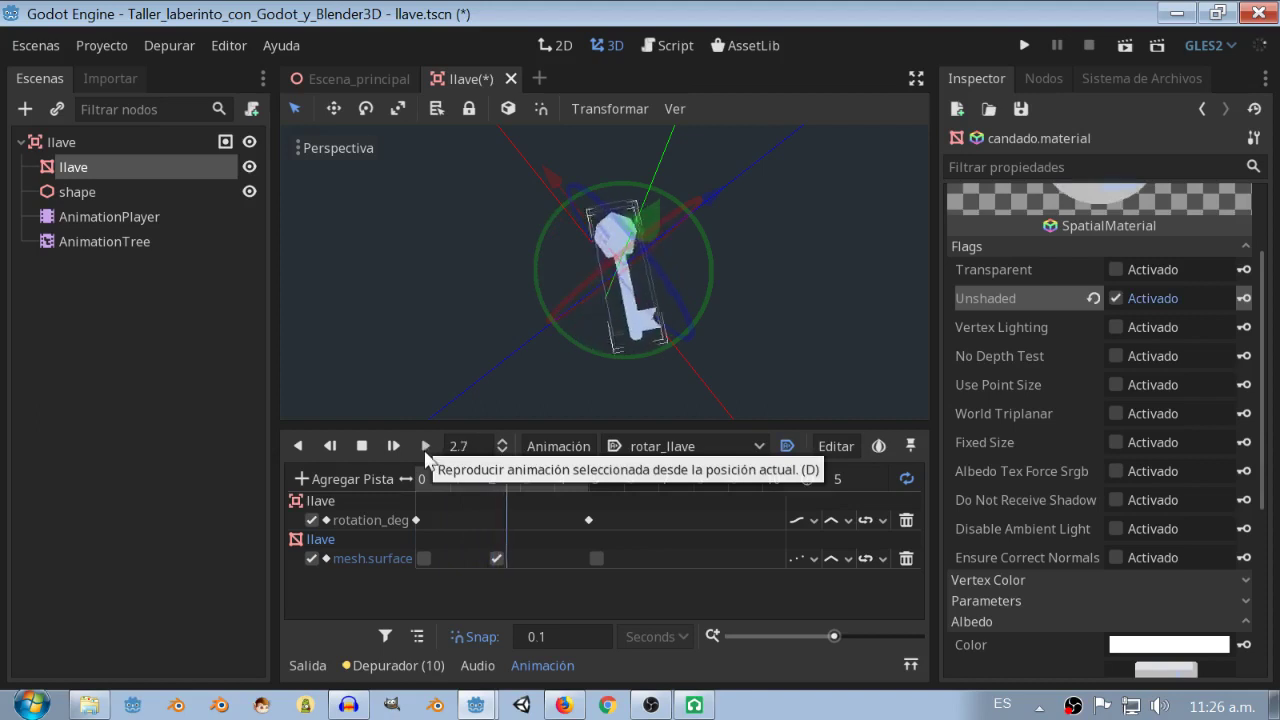
drag(495, 558, 449, 560)
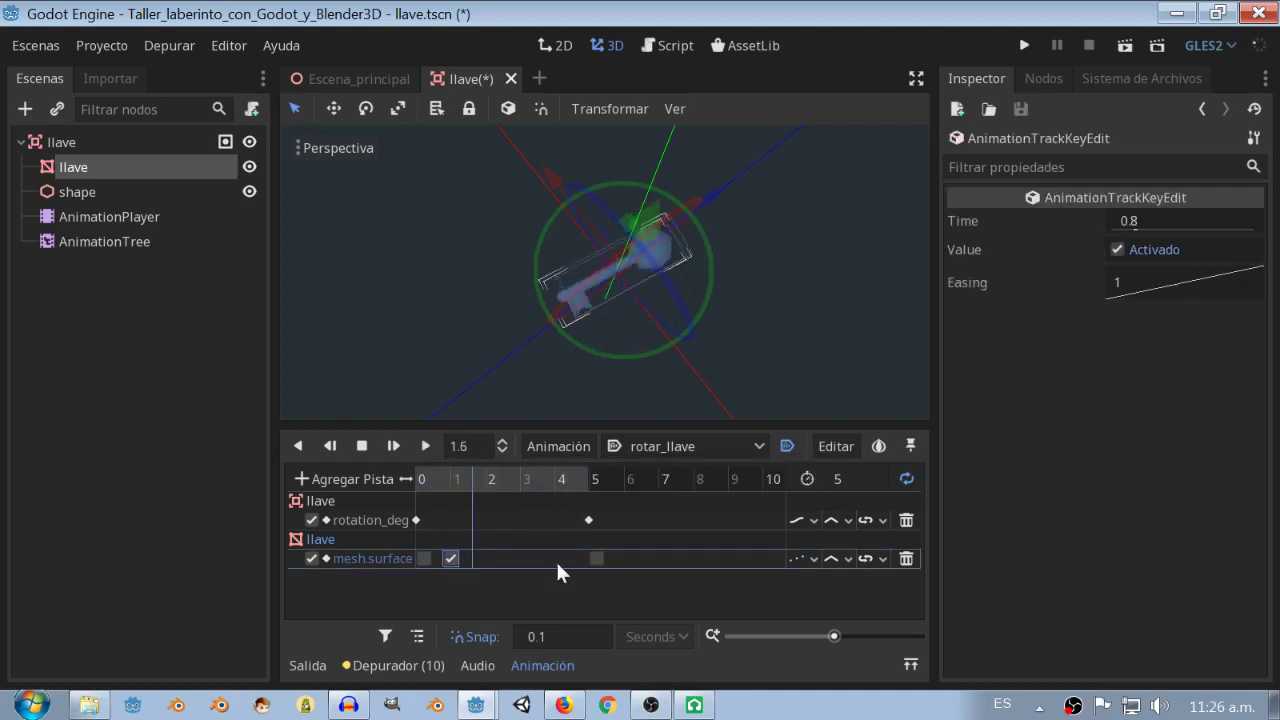
Move the final Unshaded-off key to about 1.8 s and shift the three keys slightly later.
drag(594, 557, 481, 551)
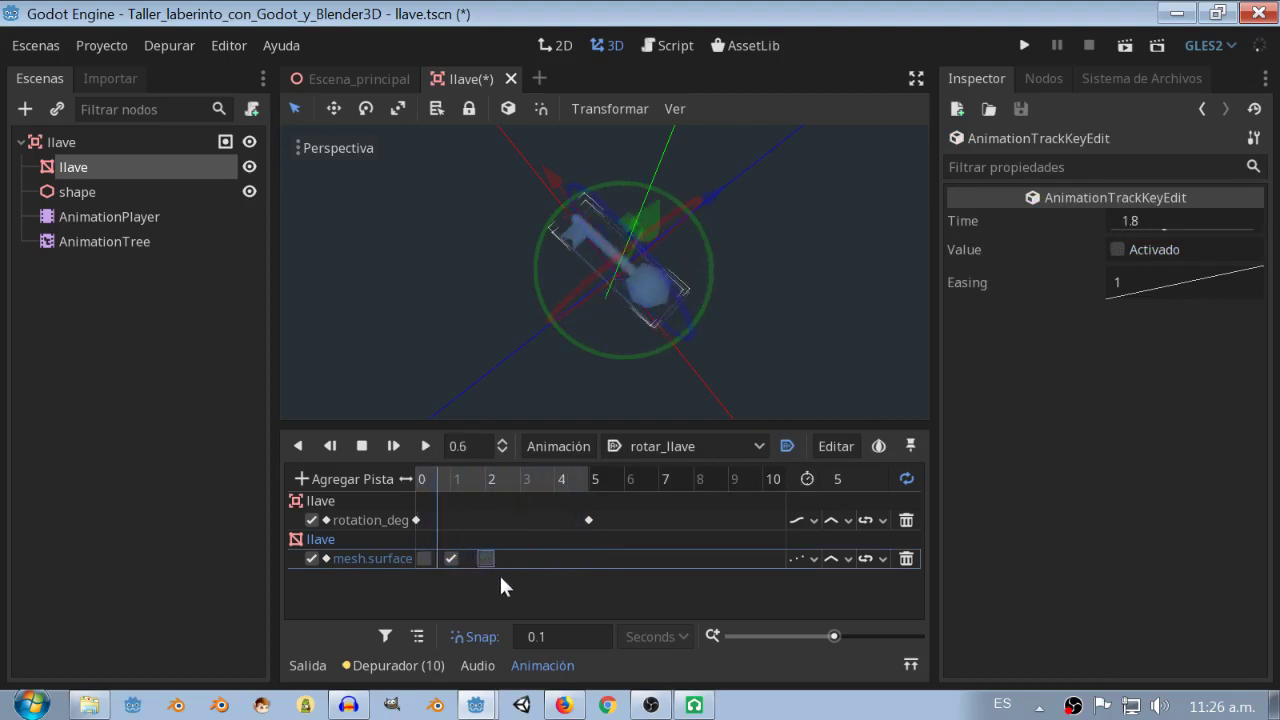
drag(499, 573, 418, 546)
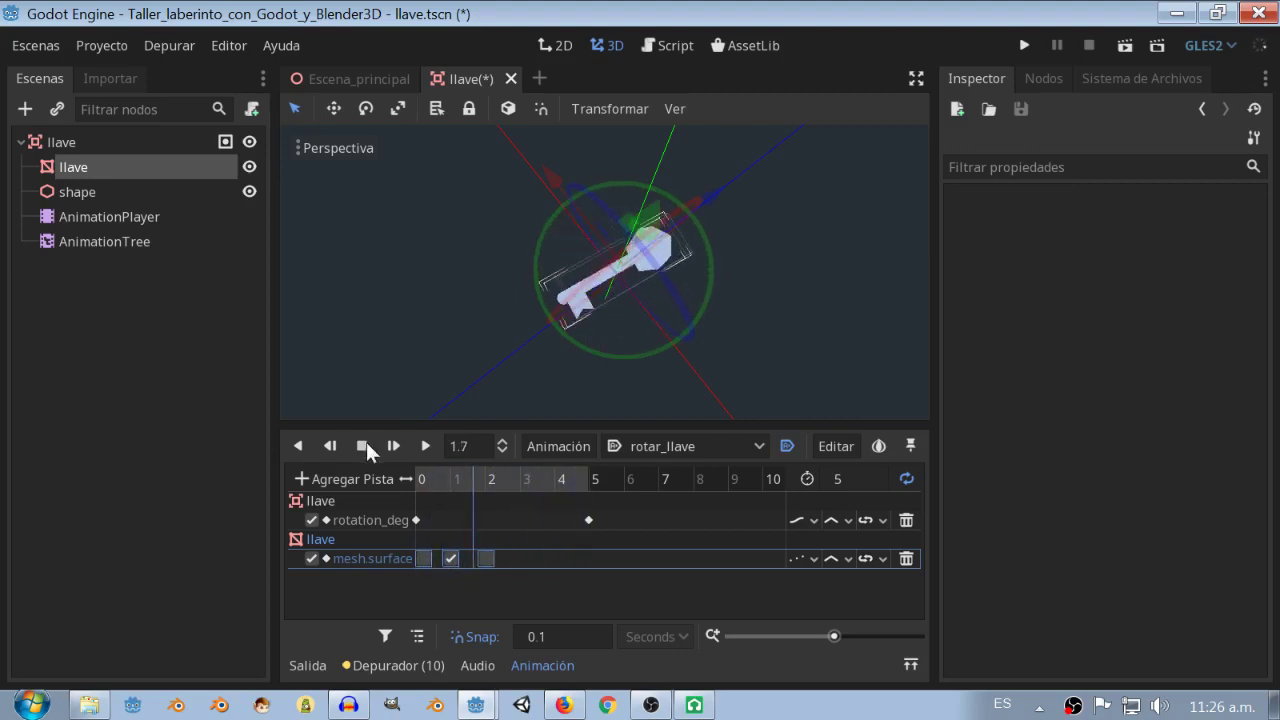
drag(486, 550, 490, 553)
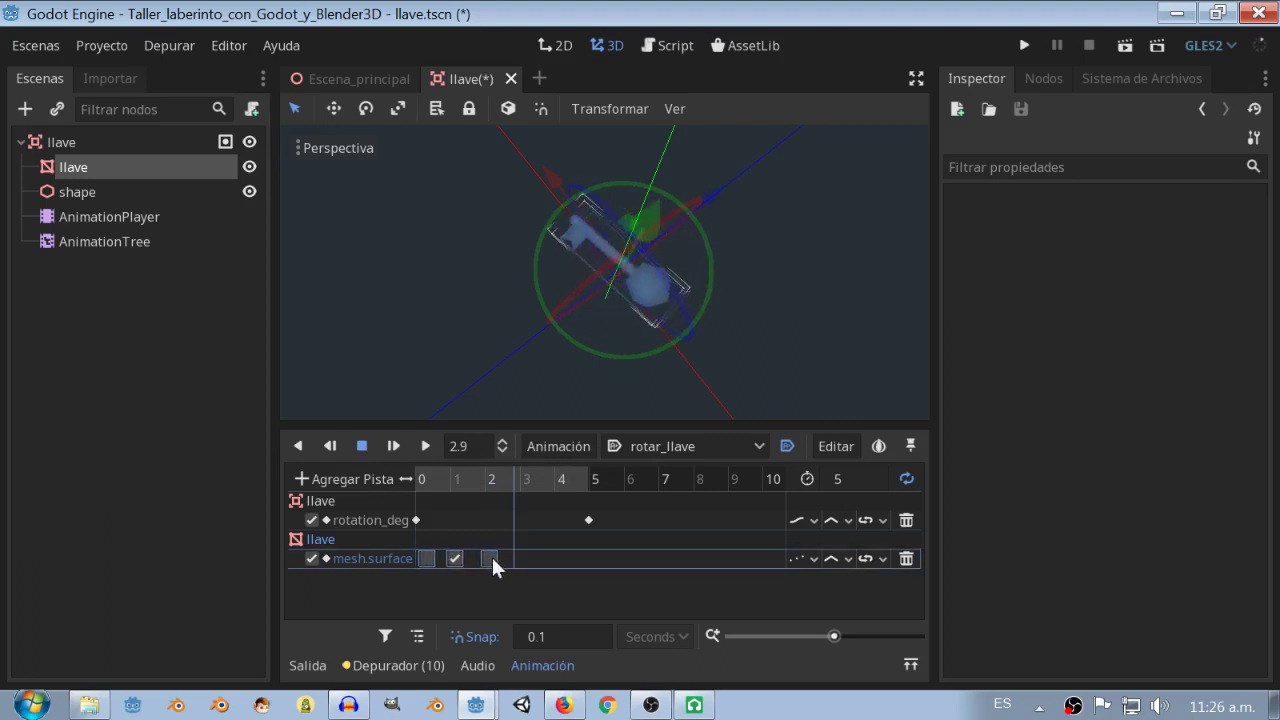
click(491, 556)
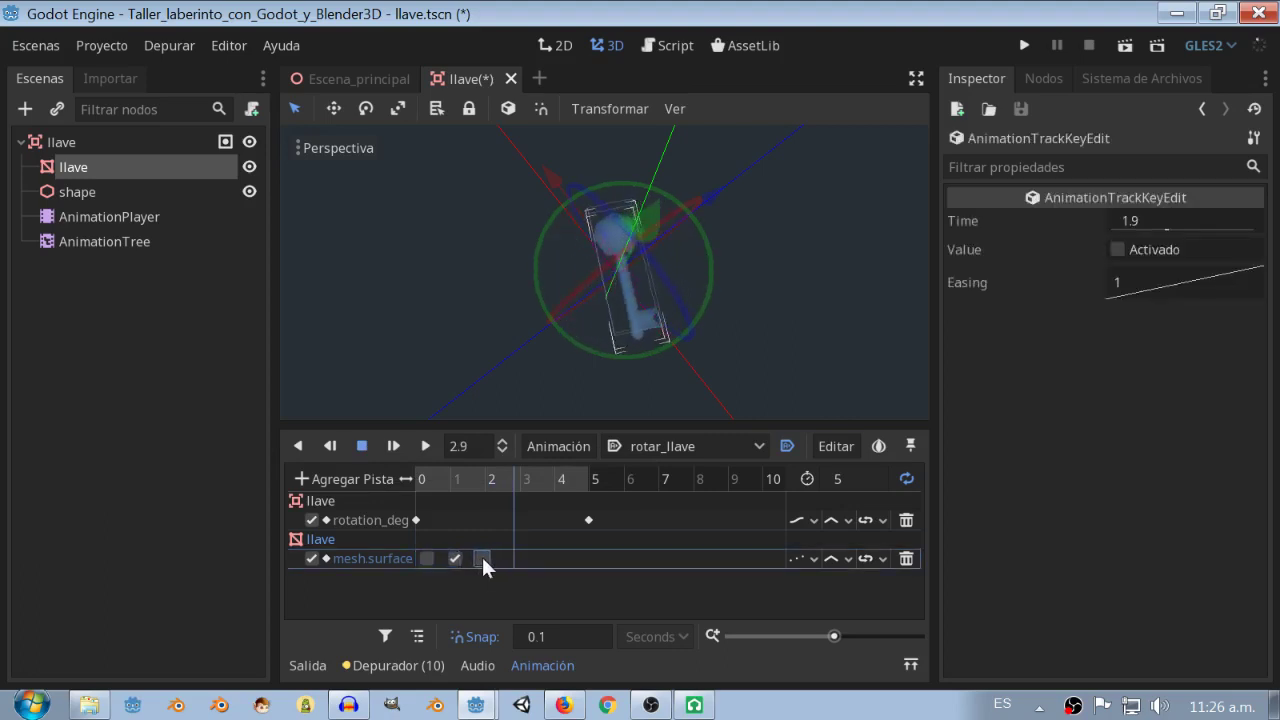
click(506, 578)
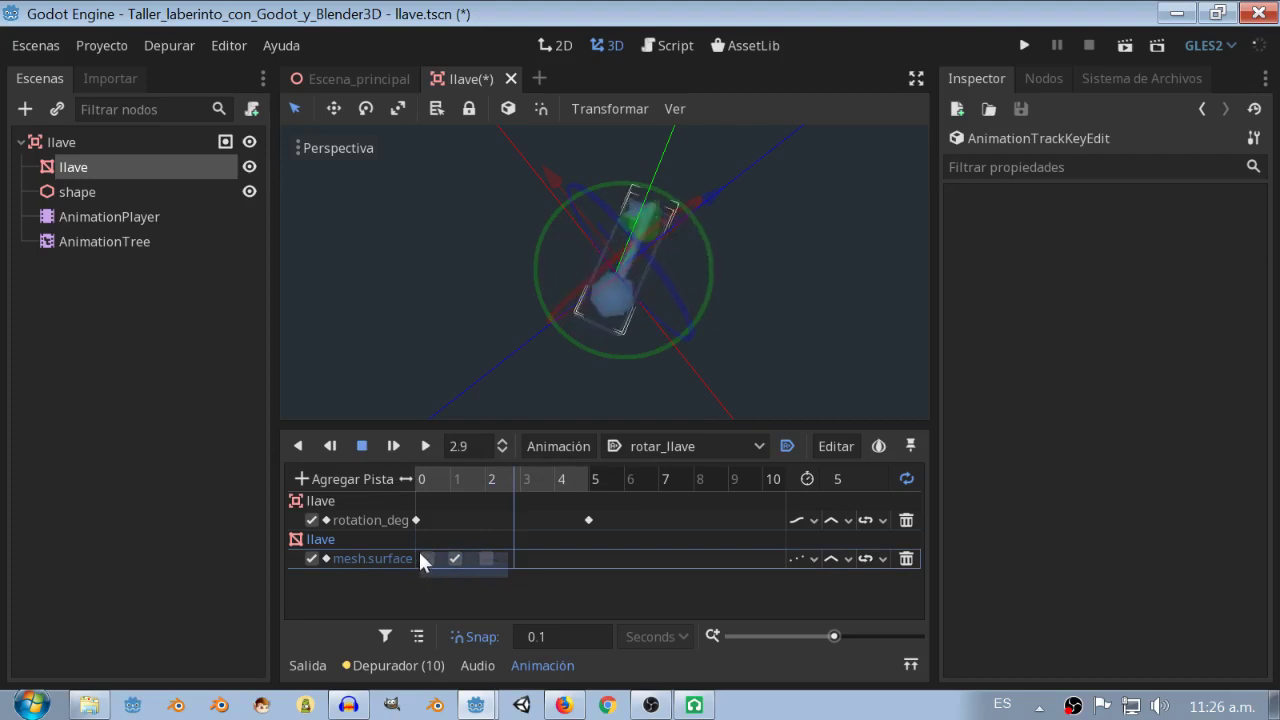
Duplicate the Unshaded on/off keys at the 3-second playhead.
click(519, 479)
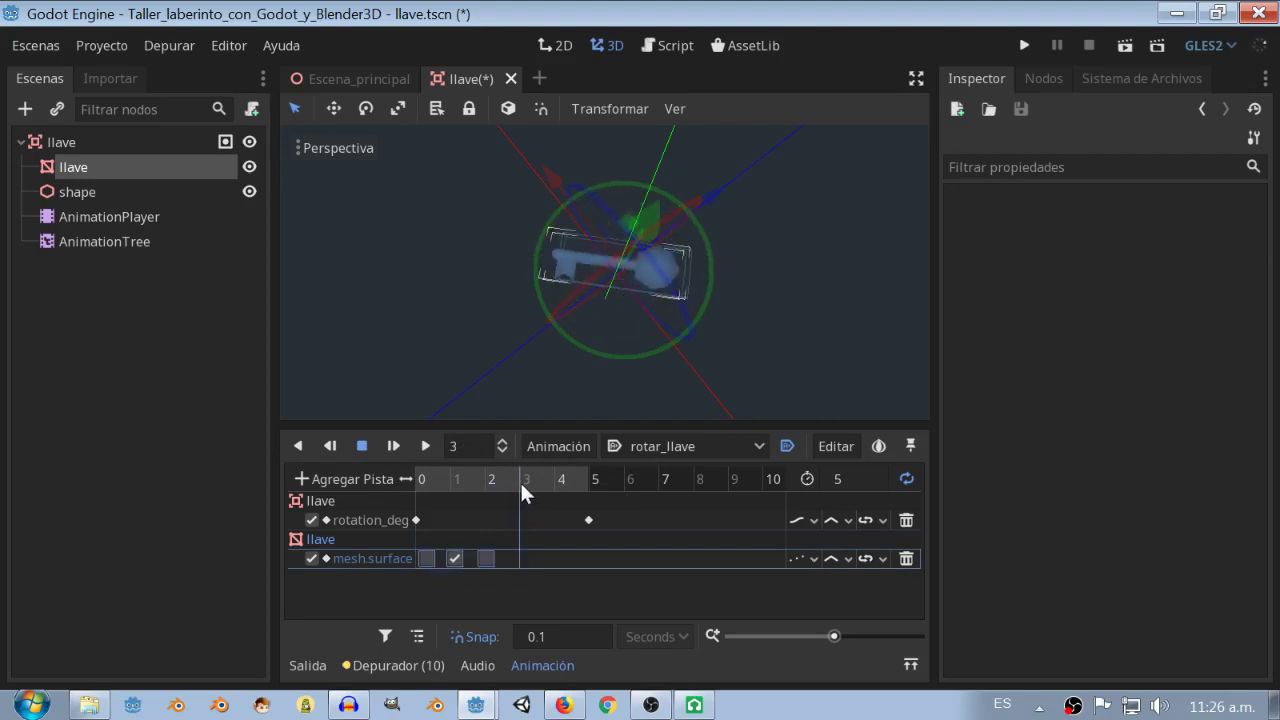
right_click(520, 549)
click(553, 612)
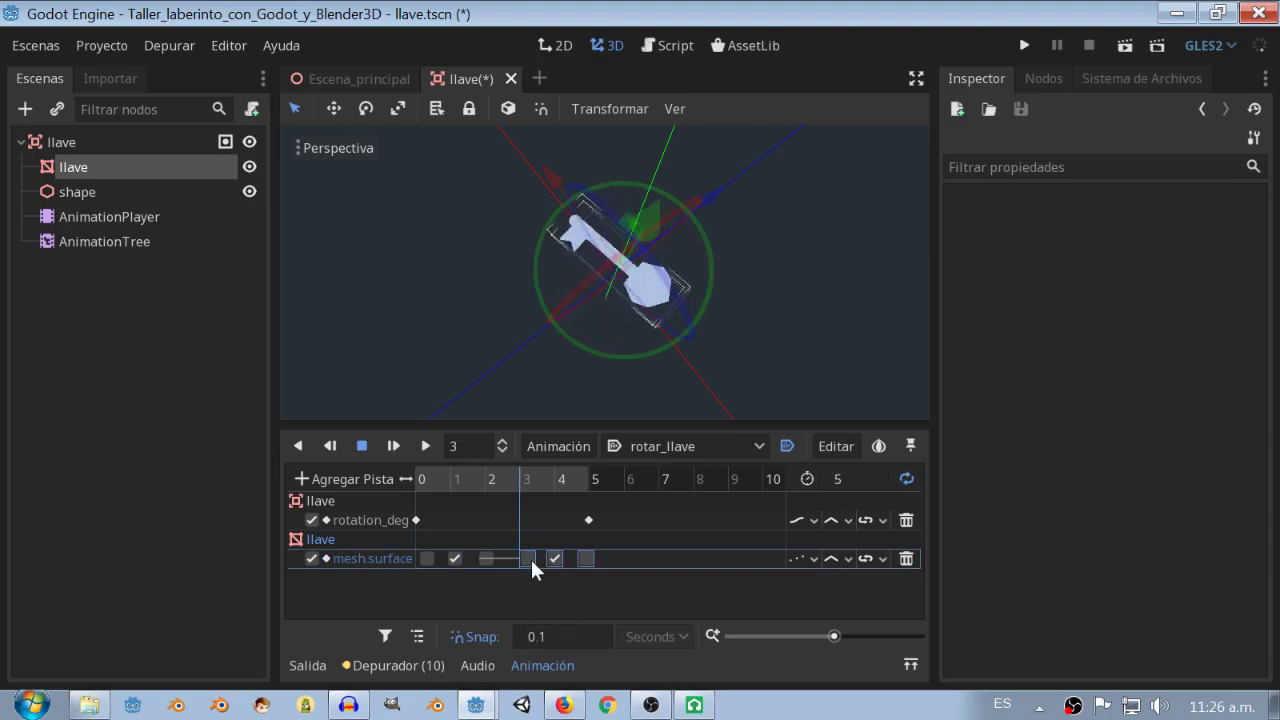
key(Delete)
right_click(526, 558)
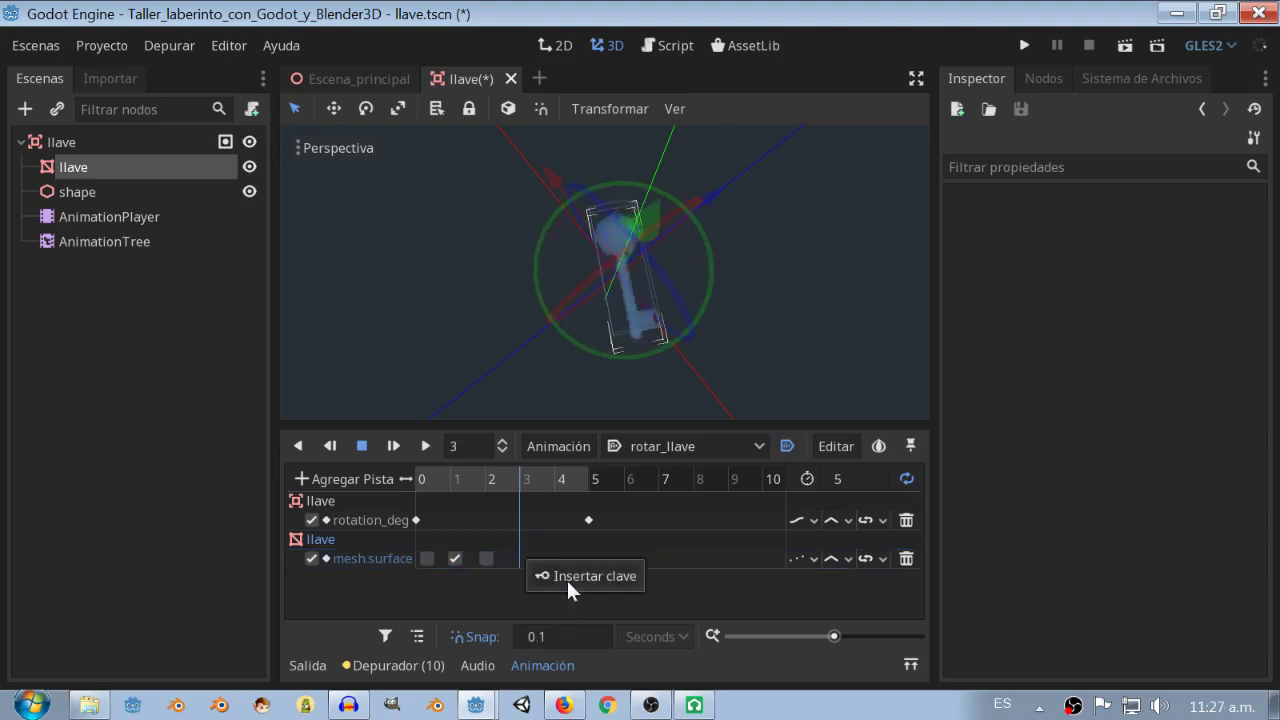
click(454, 562)
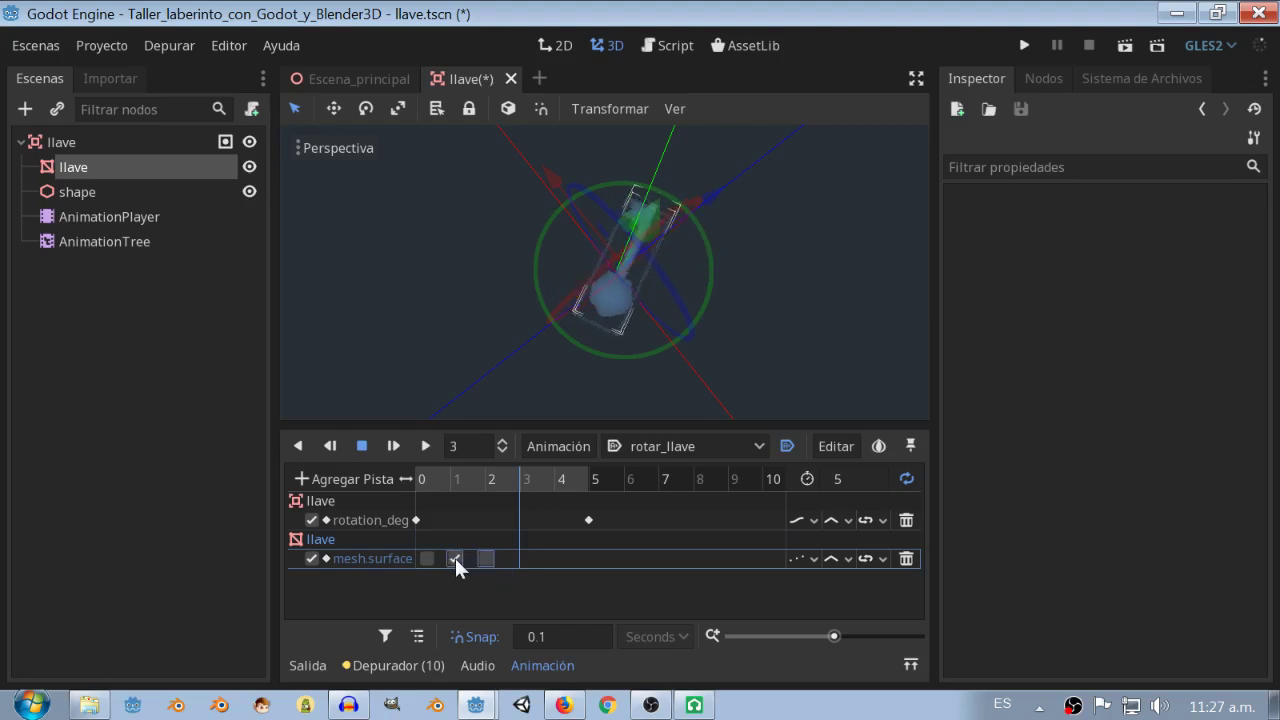
right_click(455, 558)
click(493, 613)
Scrub and play rotar_llave to preview the blinking key.
drag(531, 478, 377, 488)
click(416, 447)
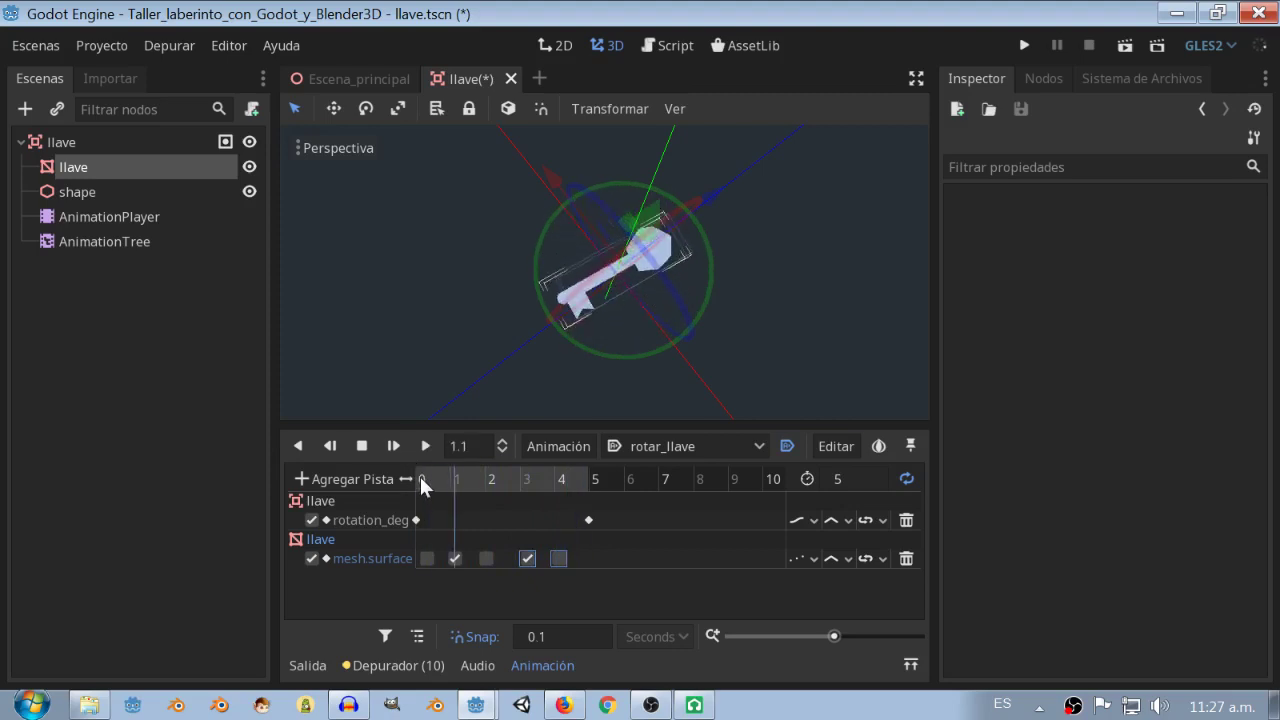
click(365, 444)
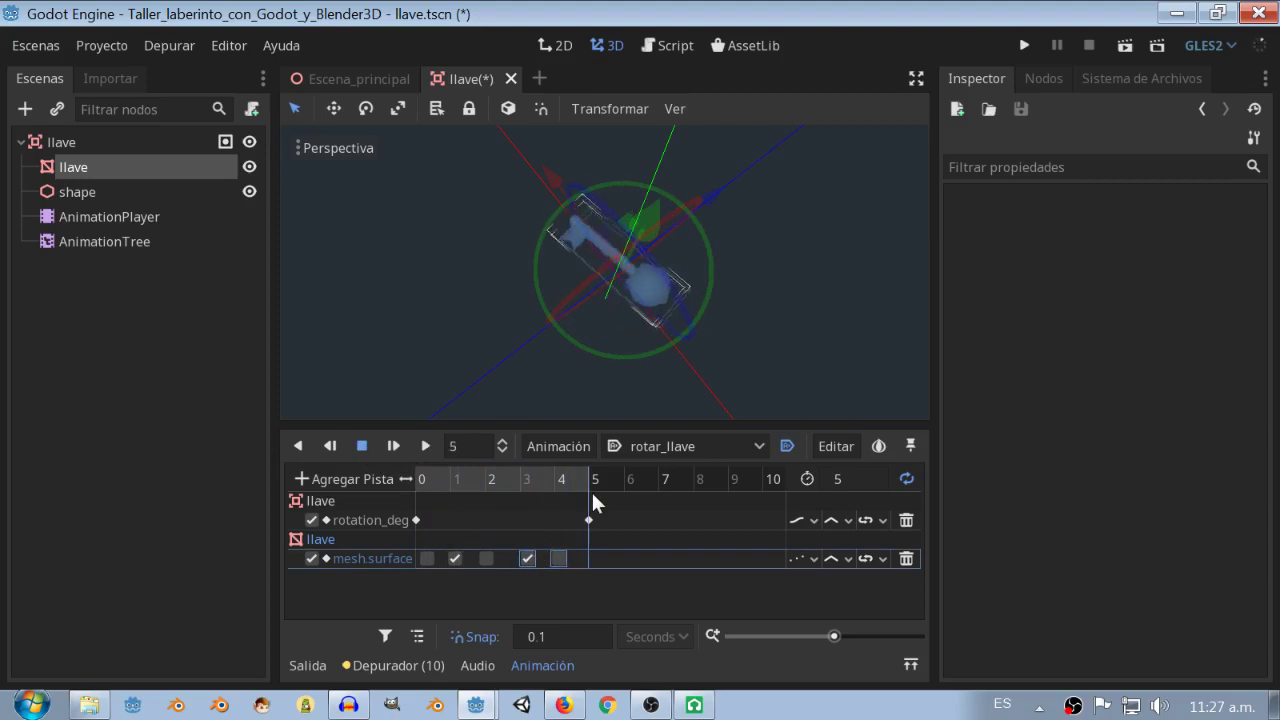
Duplicate the enabled mesh.surface key from second 3 to second 5, deleting the stray duplicate keys.
right_click(534, 563)
click(578, 615)
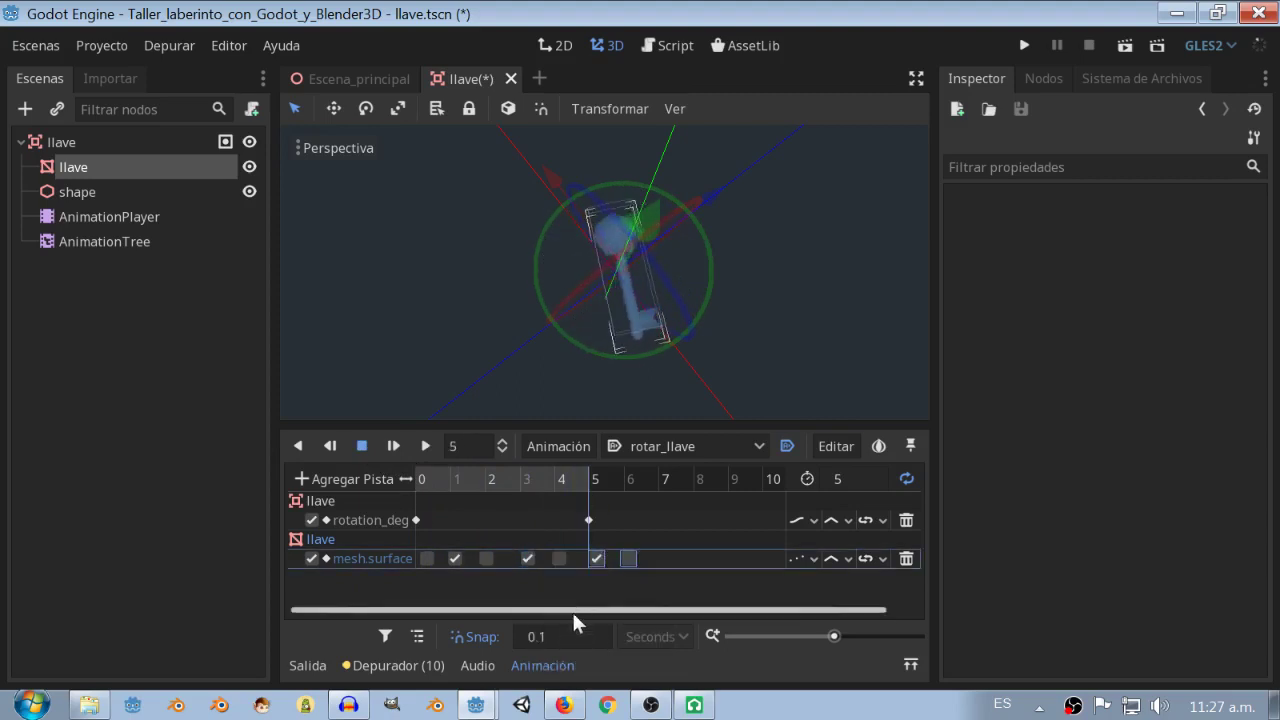
key(Delete)
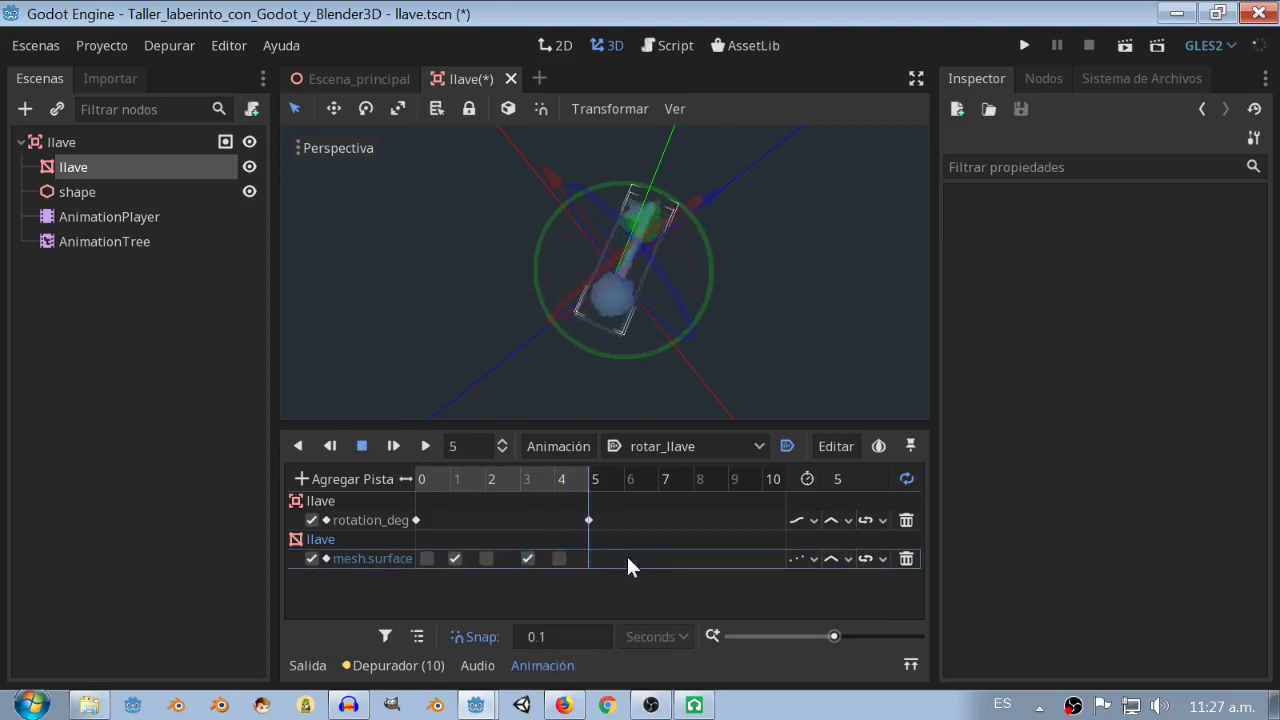
click(526, 557)
right_click(526, 557)
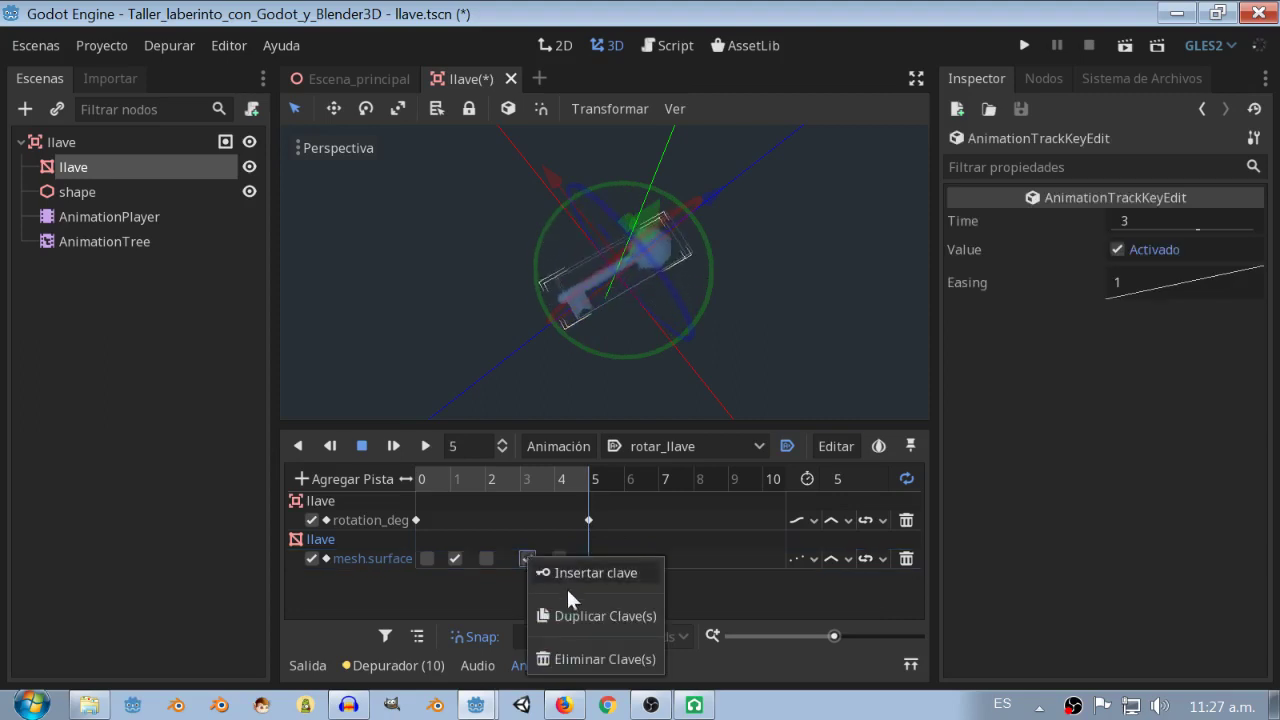
click(571, 614)
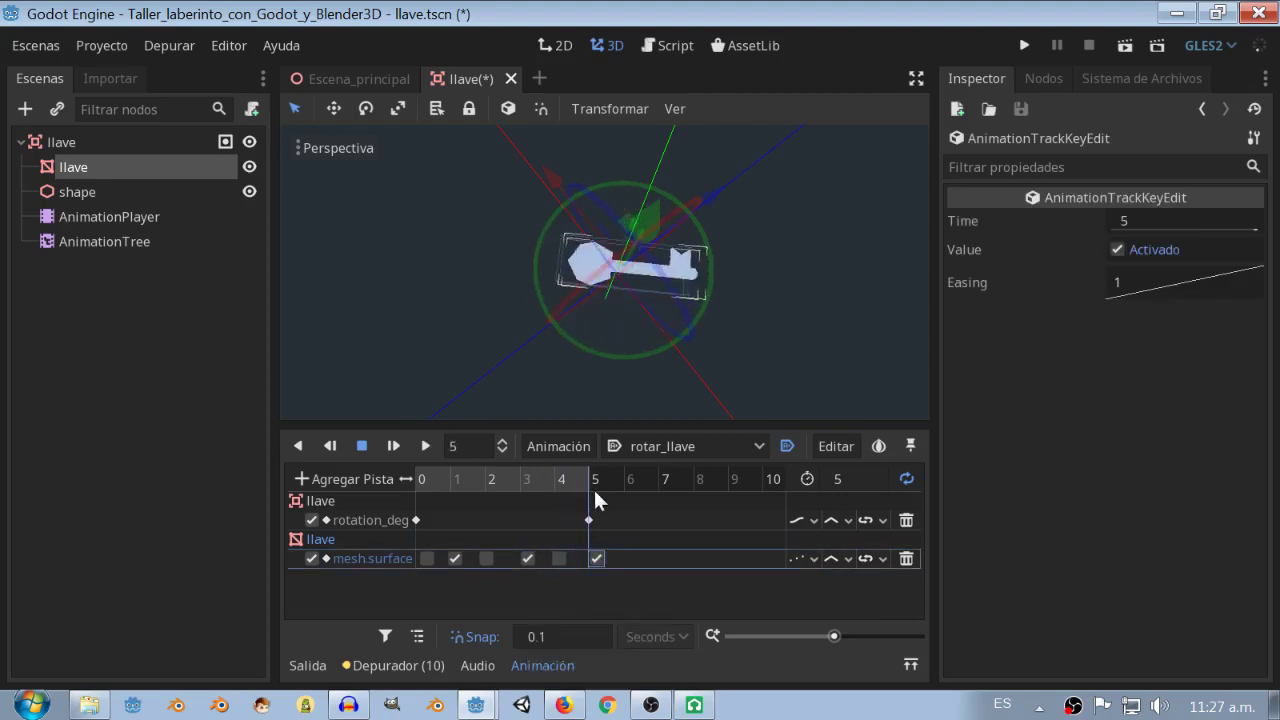
Move the playhead to second 5 and play rotar_llave to preview the key flashing.
drag(567, 485, 589, 487)
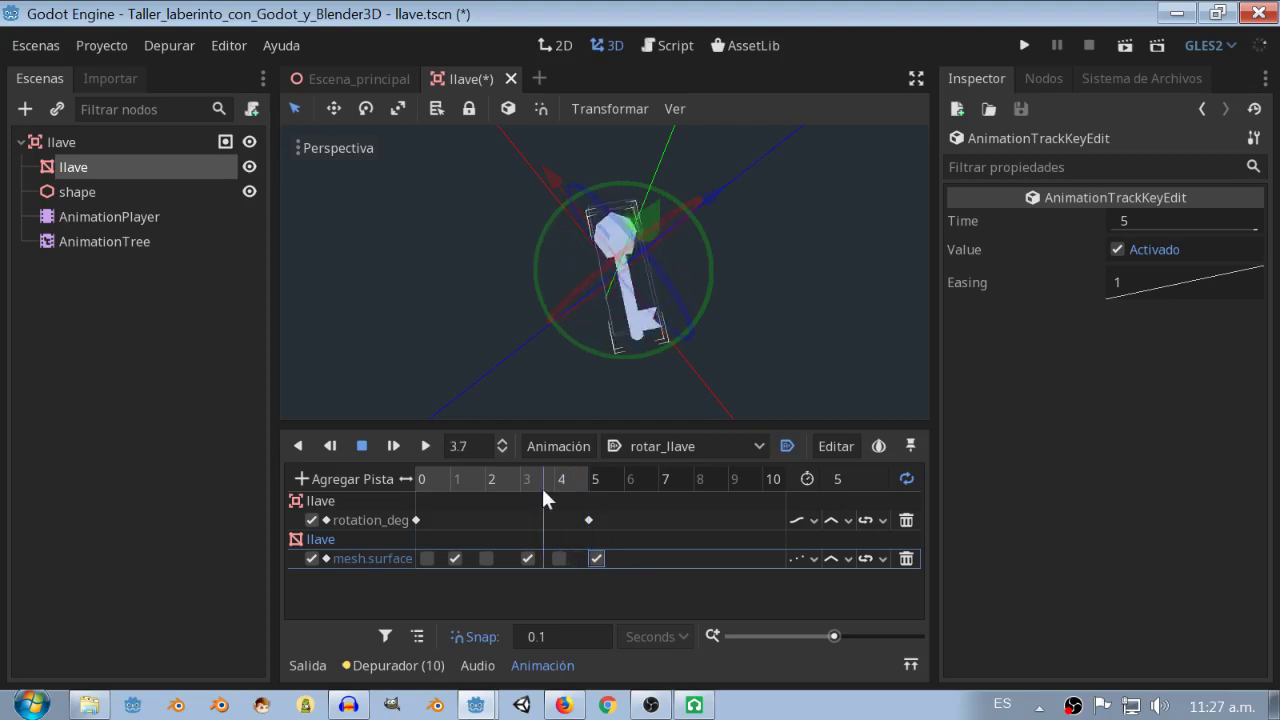
click(429, 446)
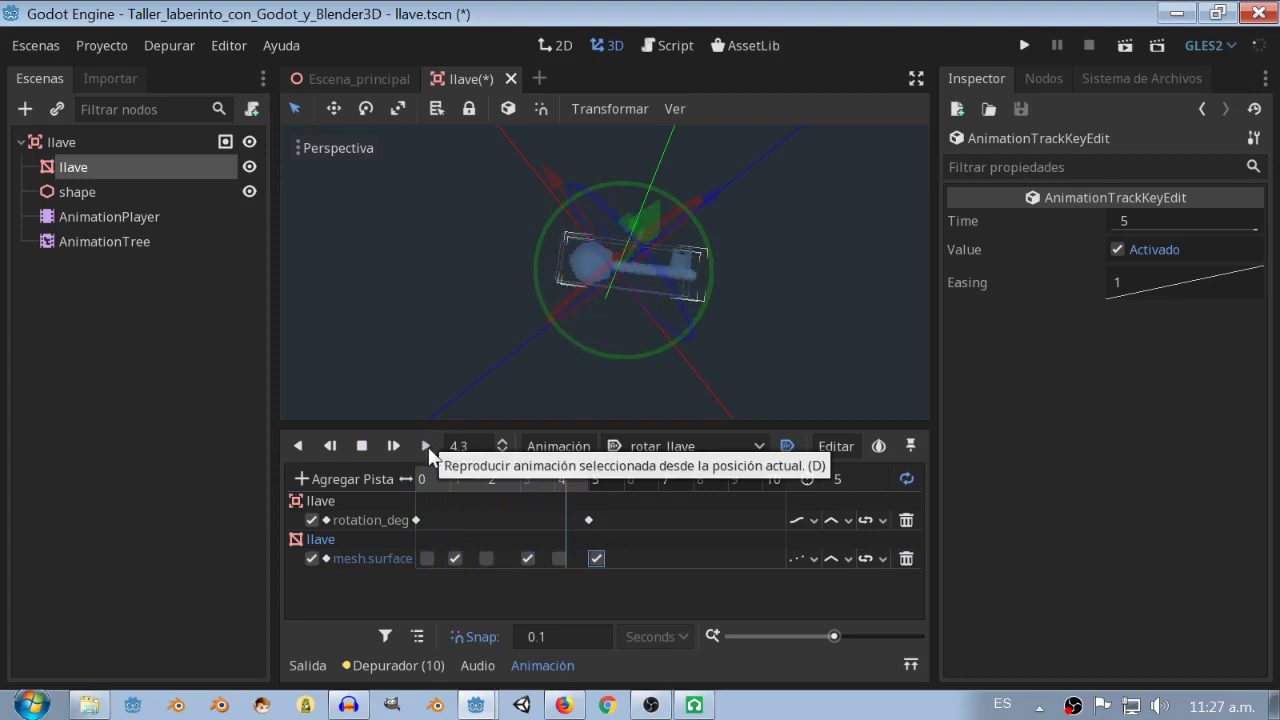
click(426, 446)
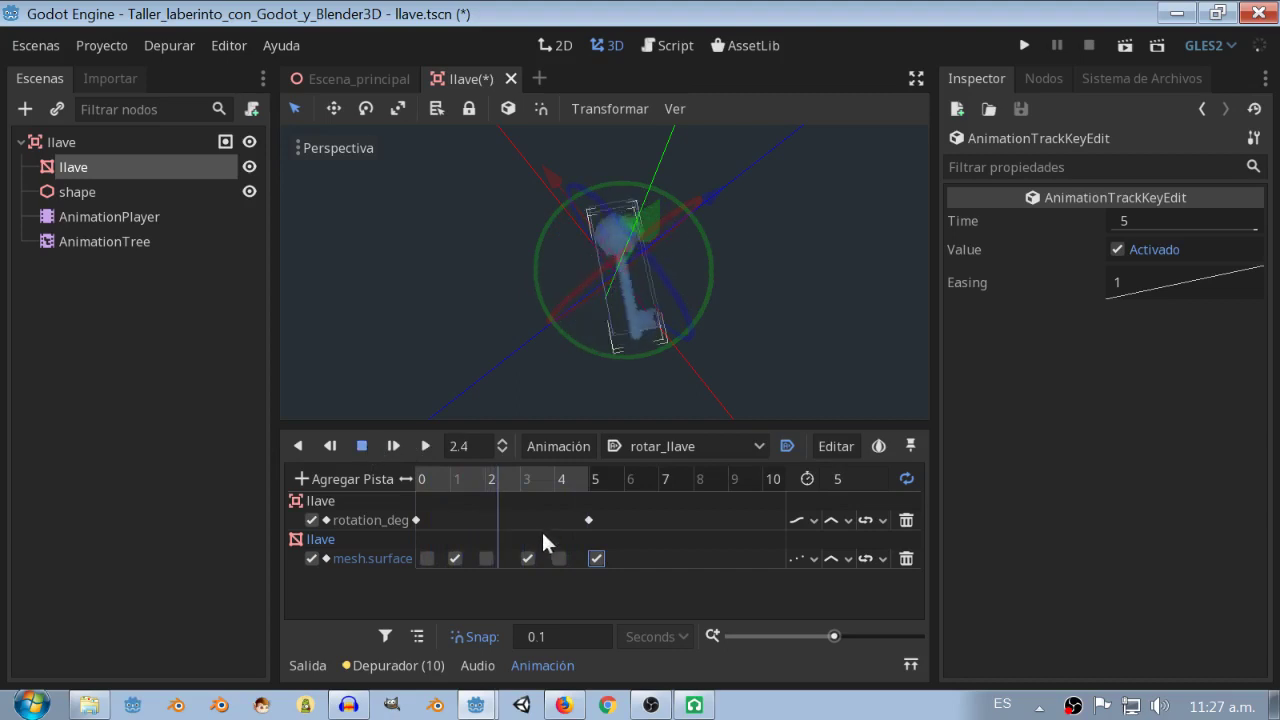
click(485, 557)
Shift the surface keys earlier, nudge the disabled key to 1.8, and delete the key at 4.6.
drag(521, 558, 581, 558)
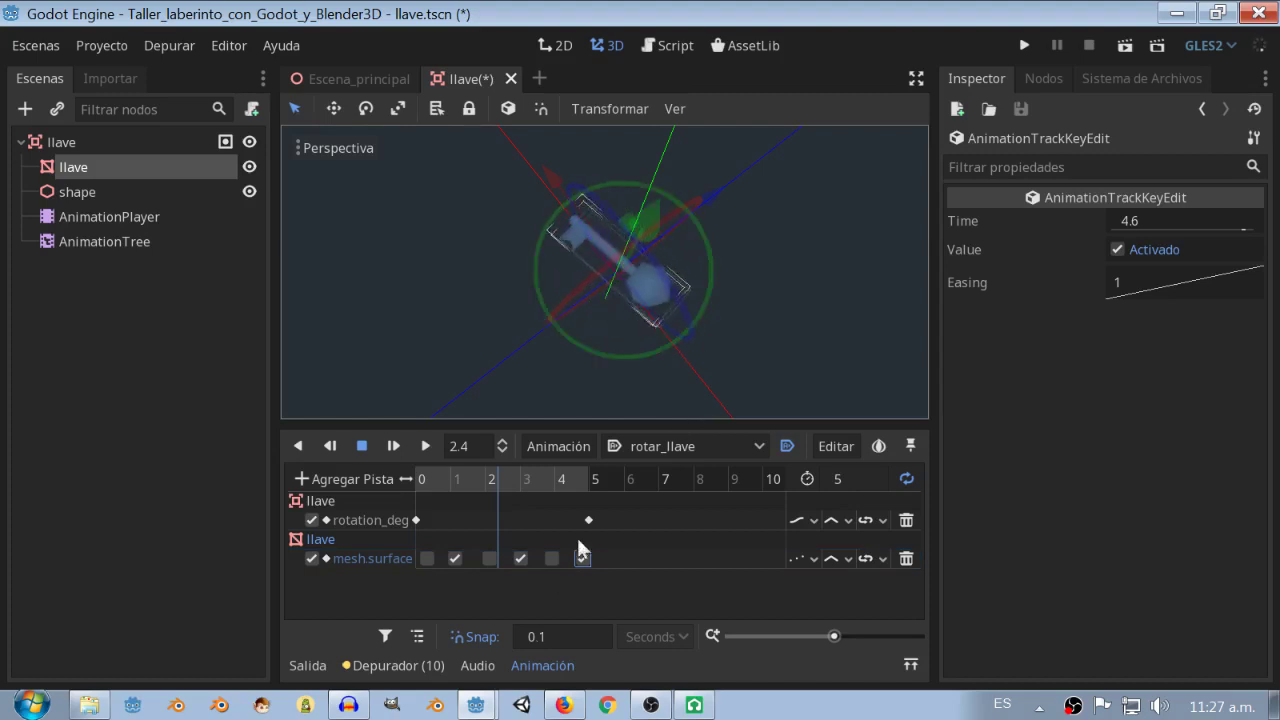
click(489, 558)
drag(488, 557, 483, 557)
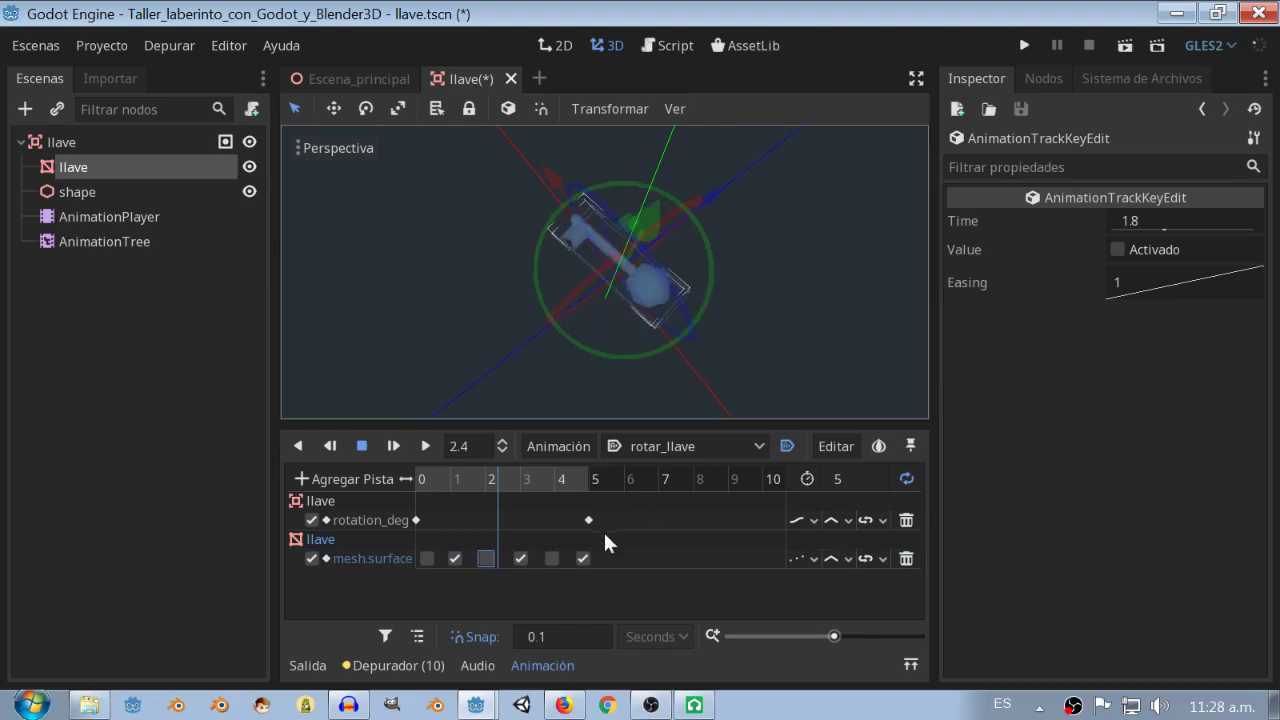
click(582, 558)
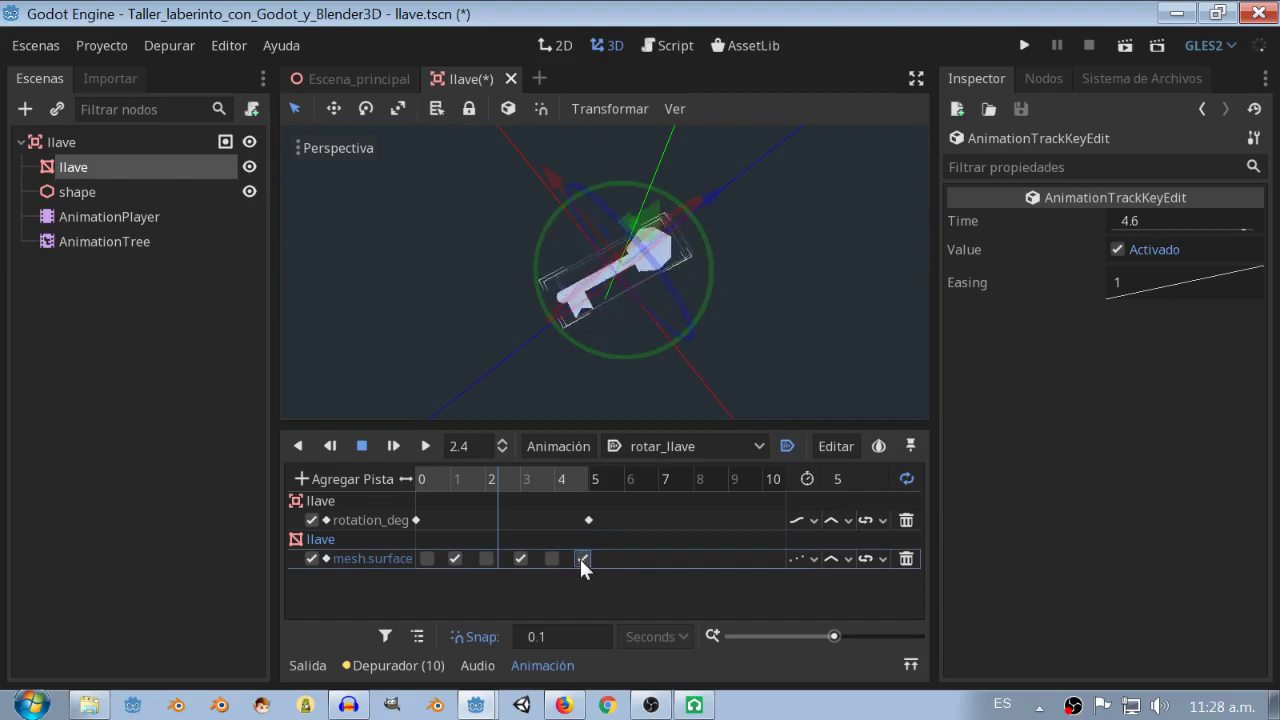
key(Delete)
Respace the remaining surface keys, moving one to about 4.6 and another from 2.8 to about 3.5.
drag(556, 556, 582, 557)
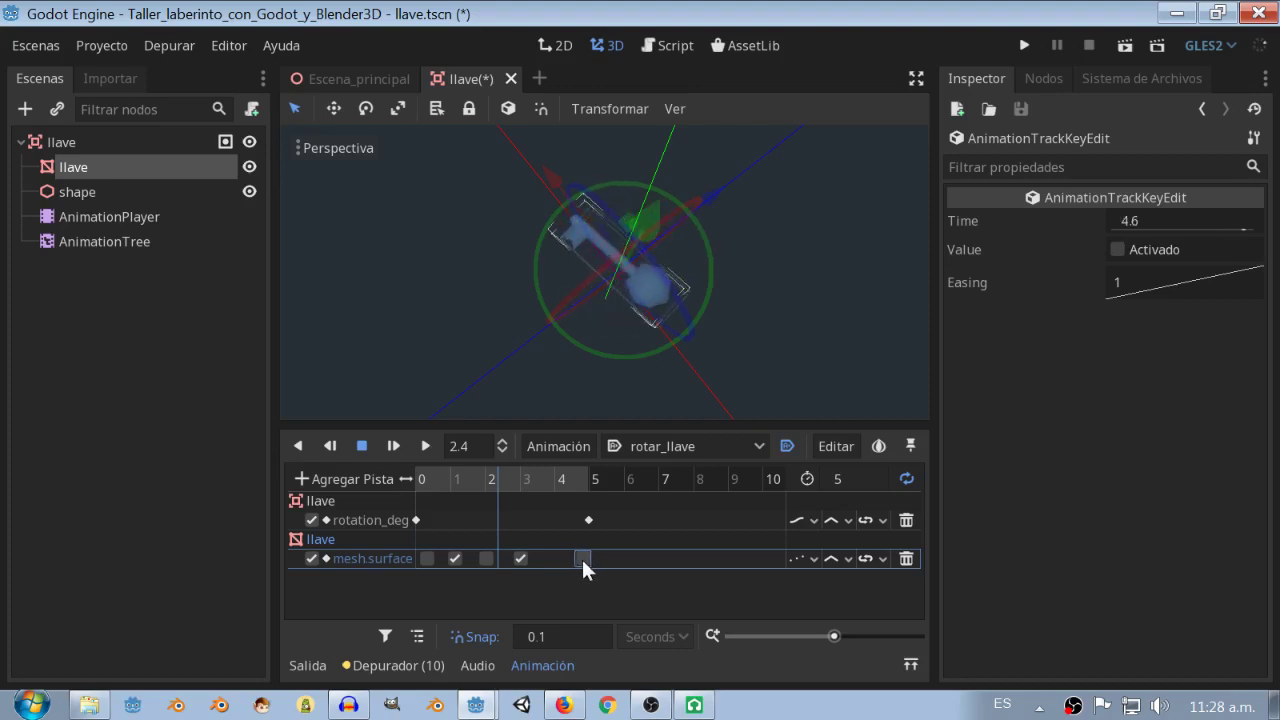
drag(519, 559, 546, 564)
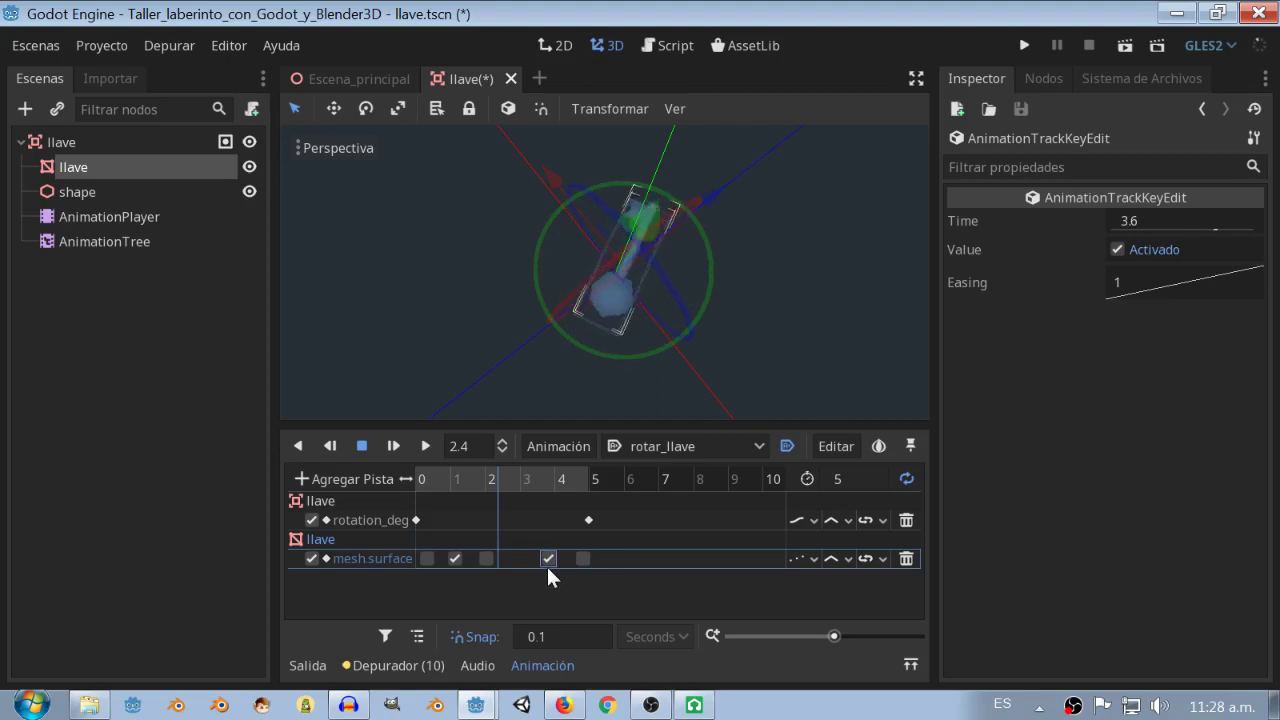
click(488, 557)
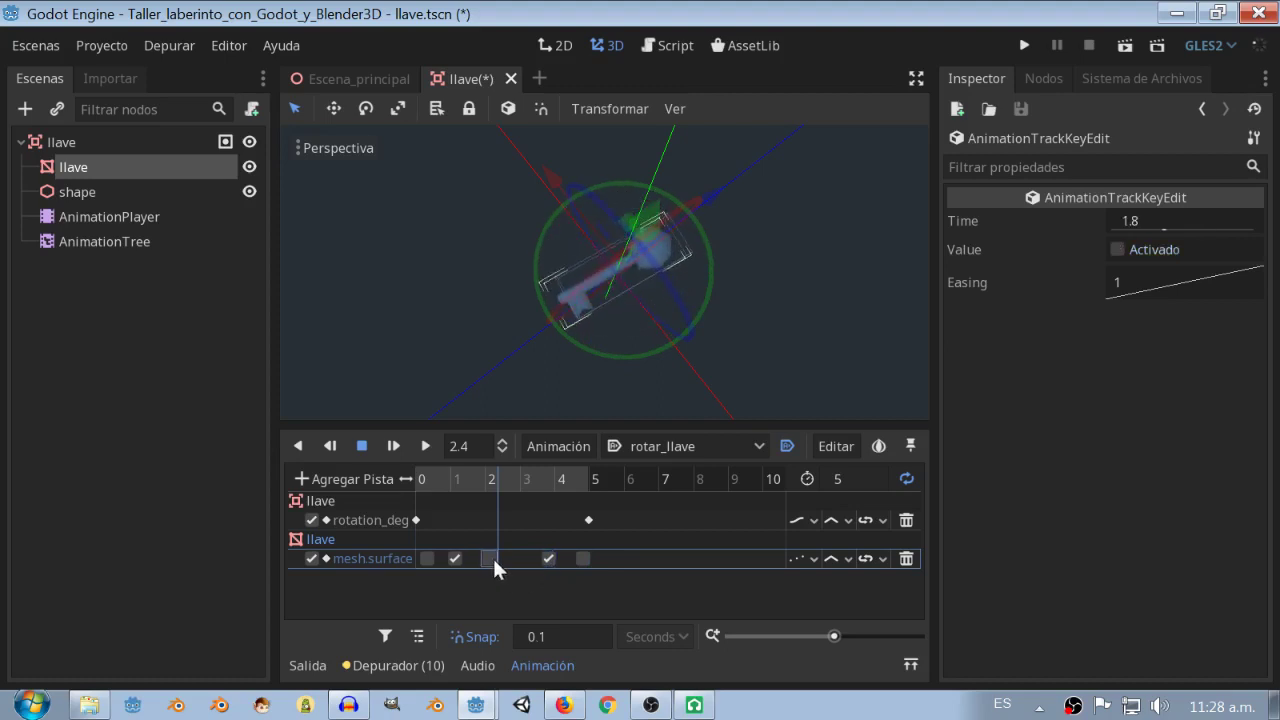
drag(453, 557, 506, 559)
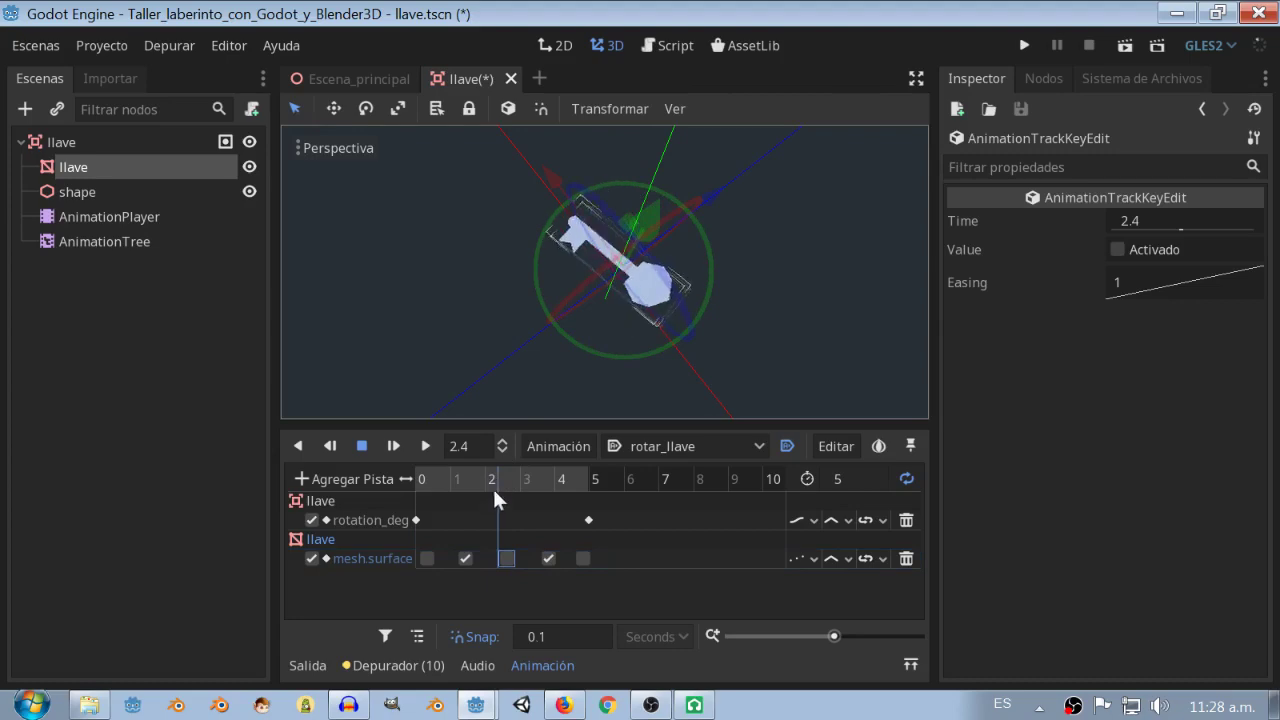
click(45, 45)
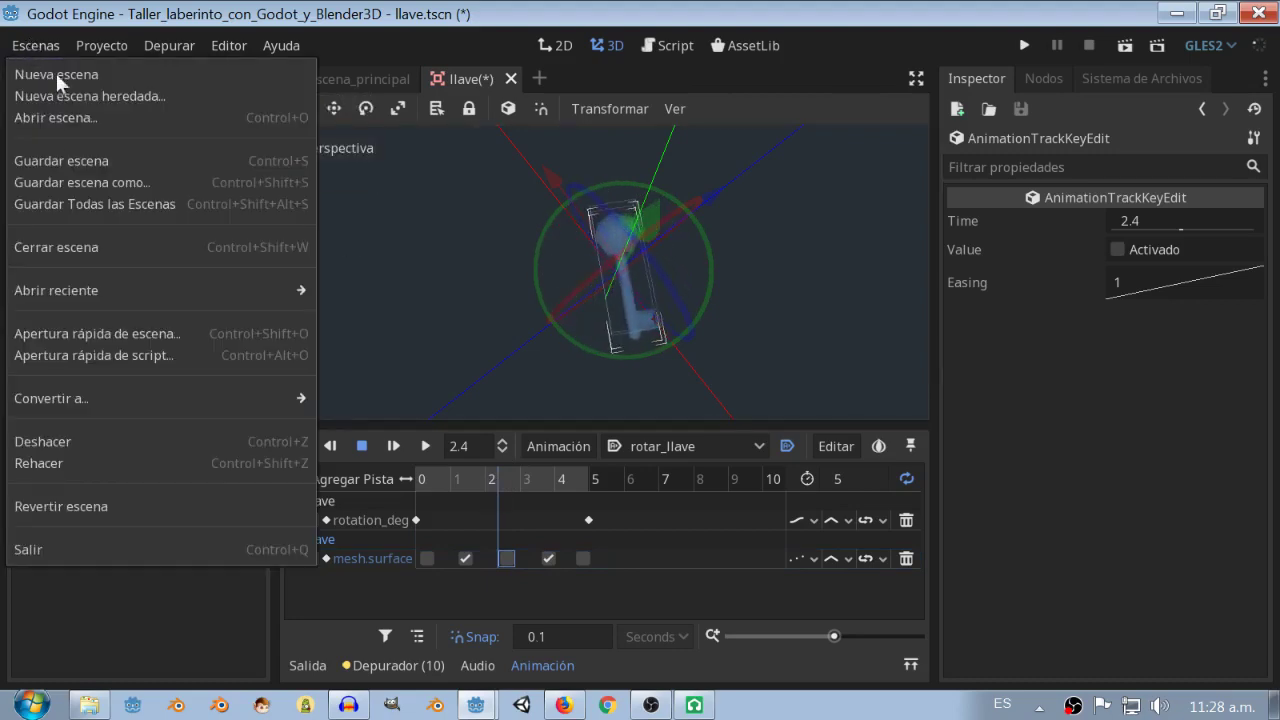
Save the llave scene, then view the key inside the Escena_principal maze scene.
click(64, 160)
click(335, 80)
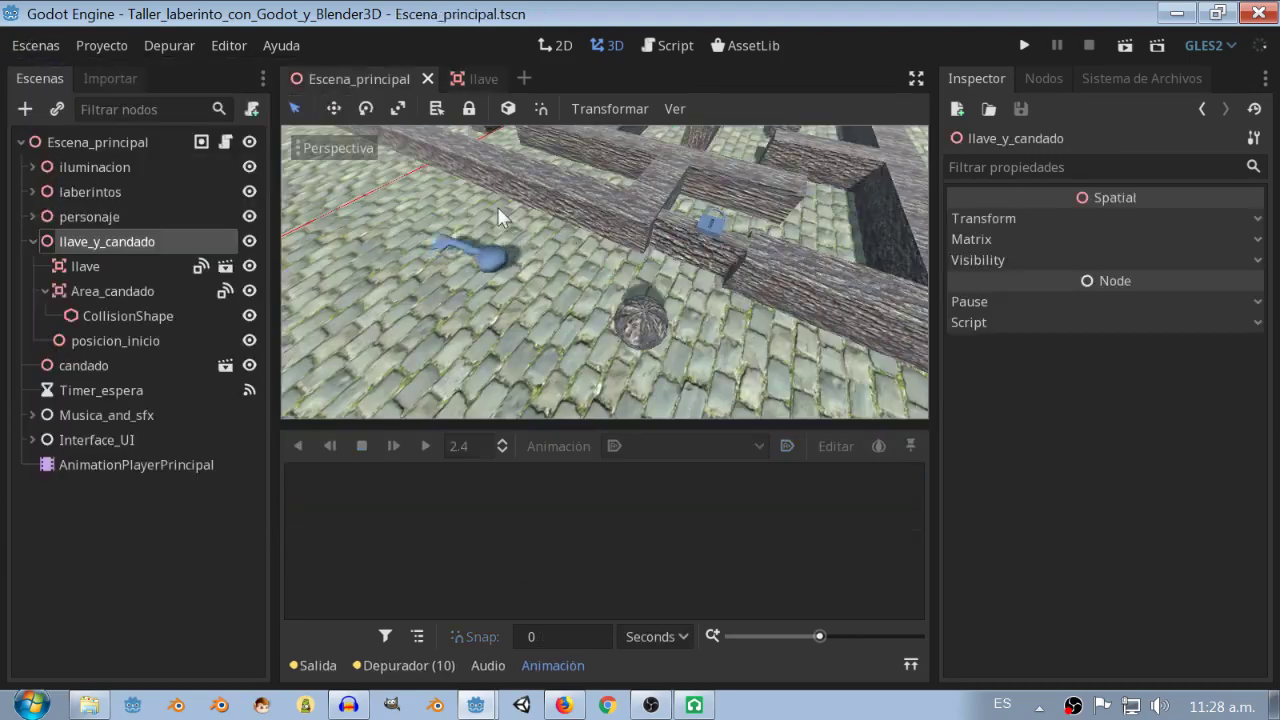
mouse_move(619, 333)
middle_down()
mouse_move(591, 323)
mouse_move(597, 340)
middle_up()
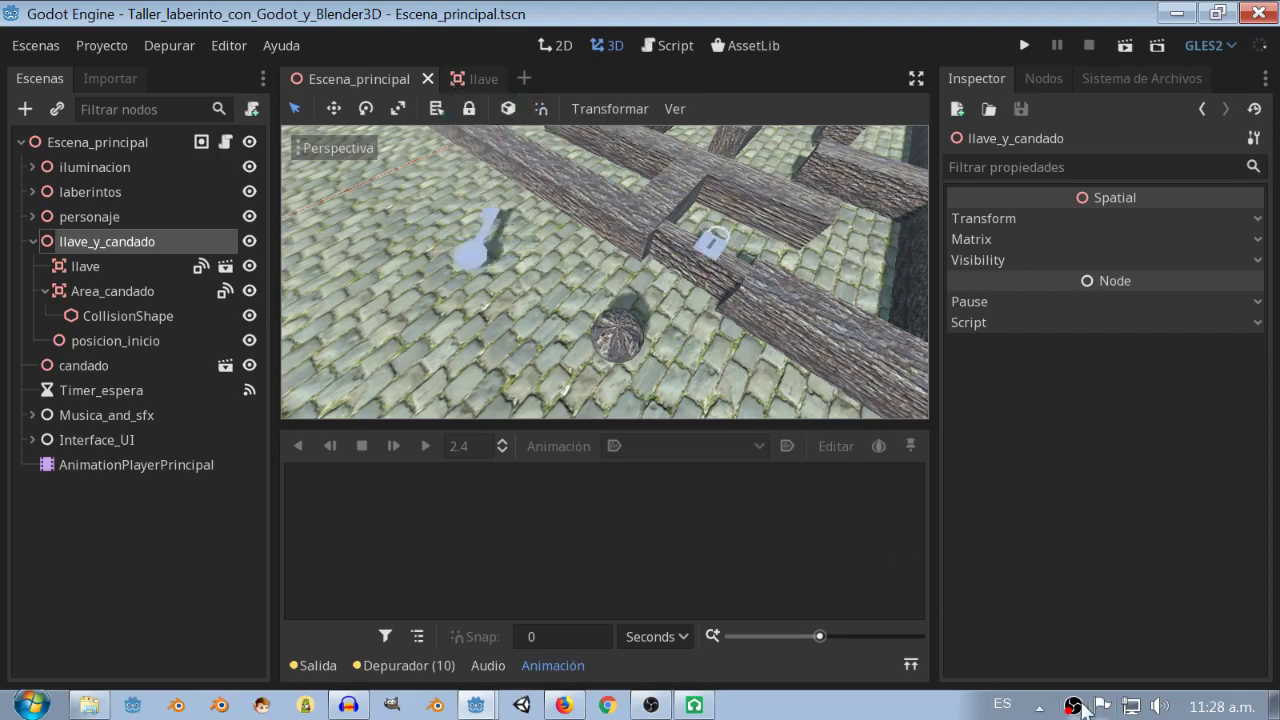
In the llave scene, inspect the AnimationTree and AnimationPlayer nodes, then select the llave mesh.
click(463, 79)
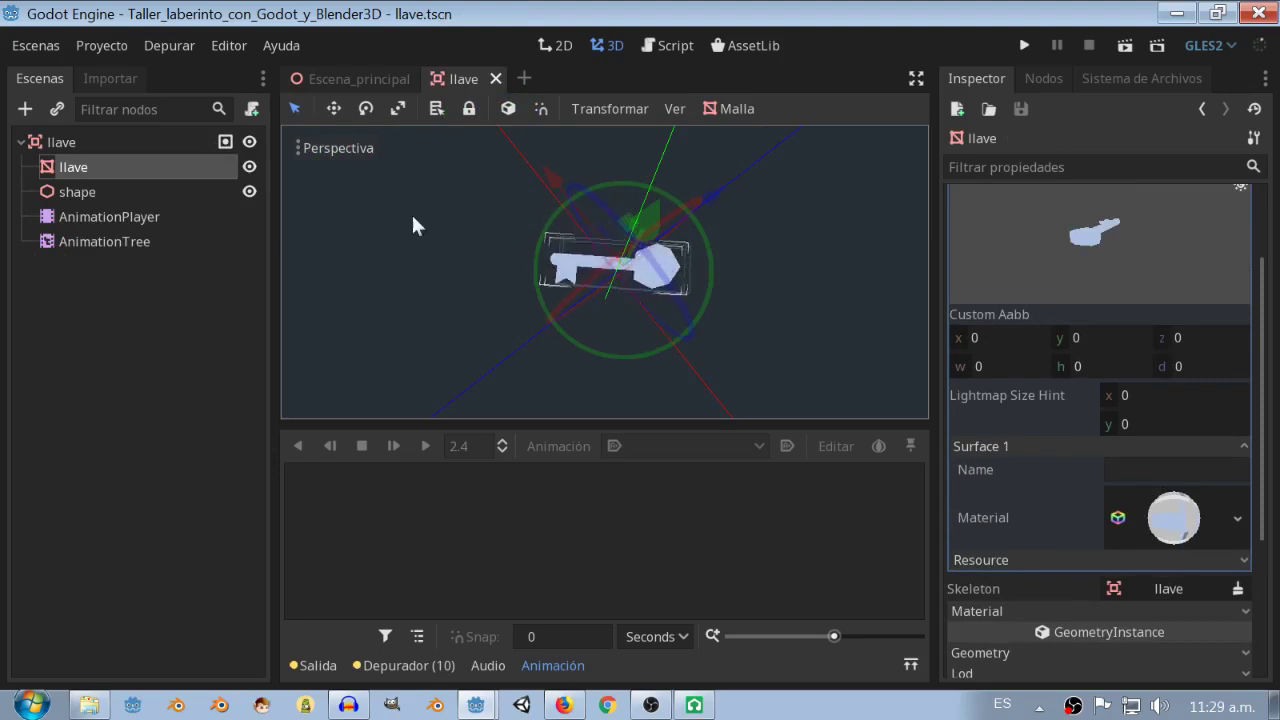
click(100, 243)
click(86, 214)
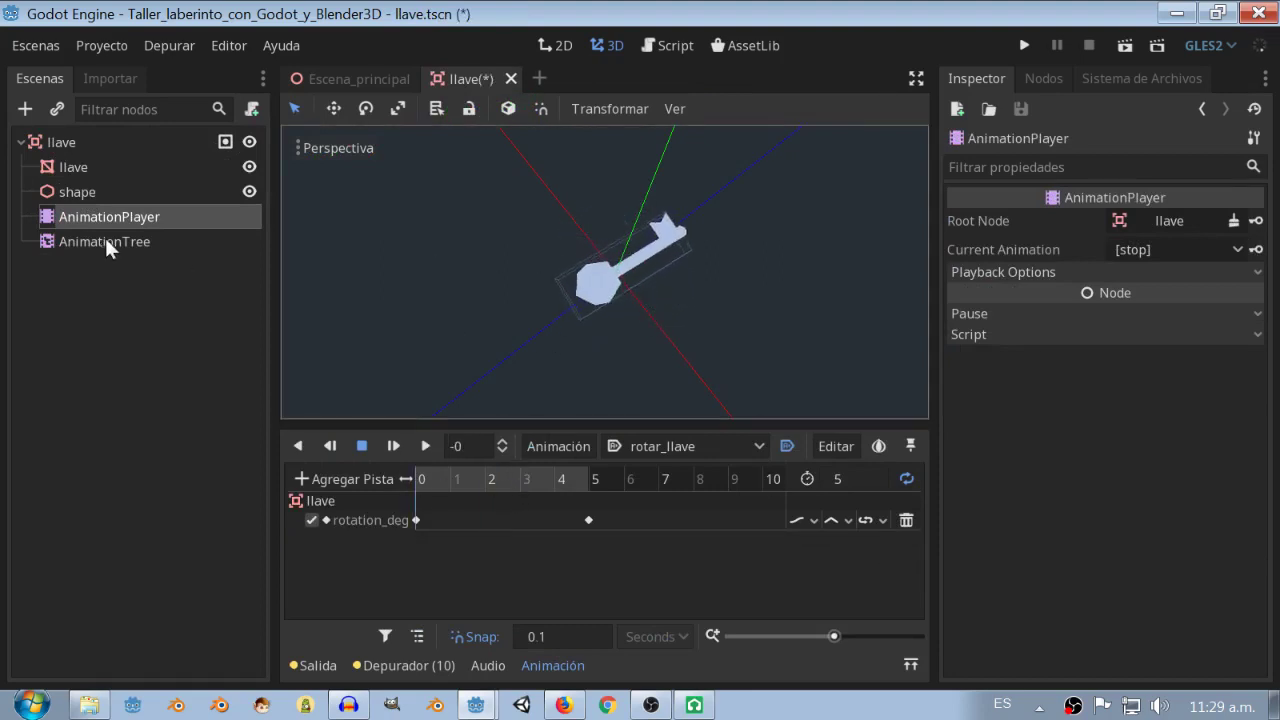
click(83, 170)
Toggle candado.material's Unshaded flag on and back off, then save the llave scene.
click(1162, 535)
click(1147, 299)
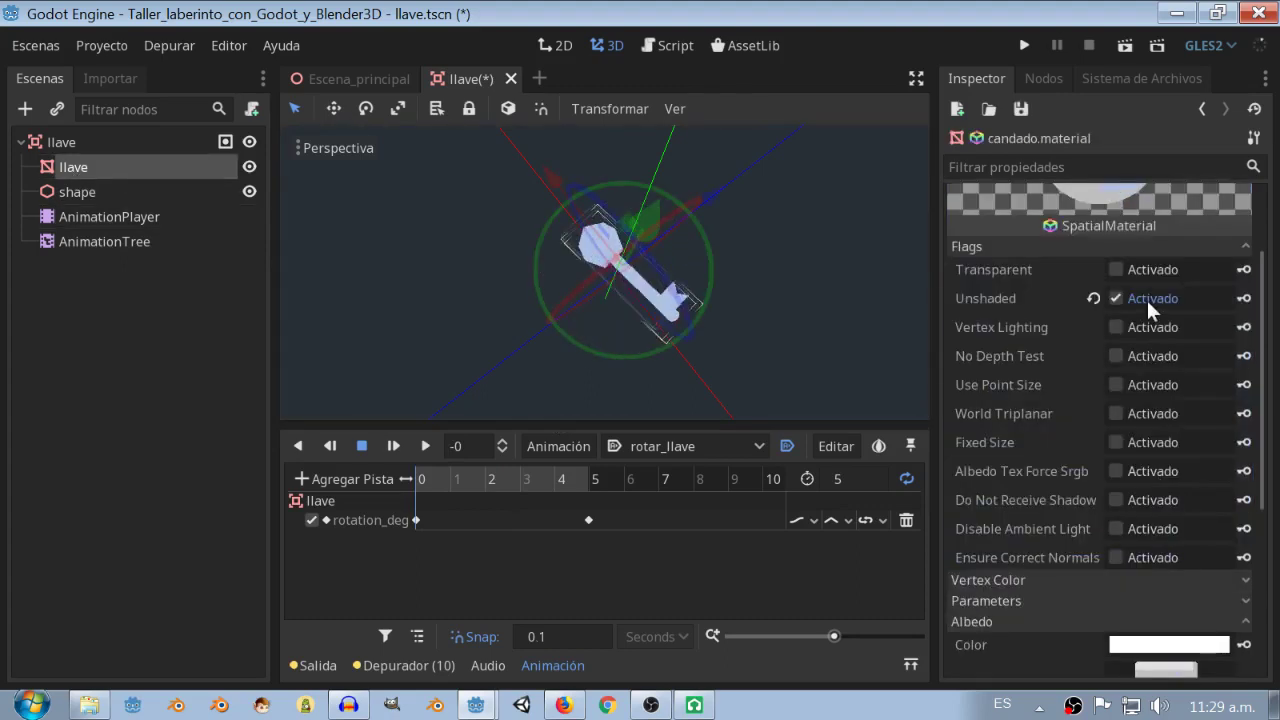
click(1114, 297)
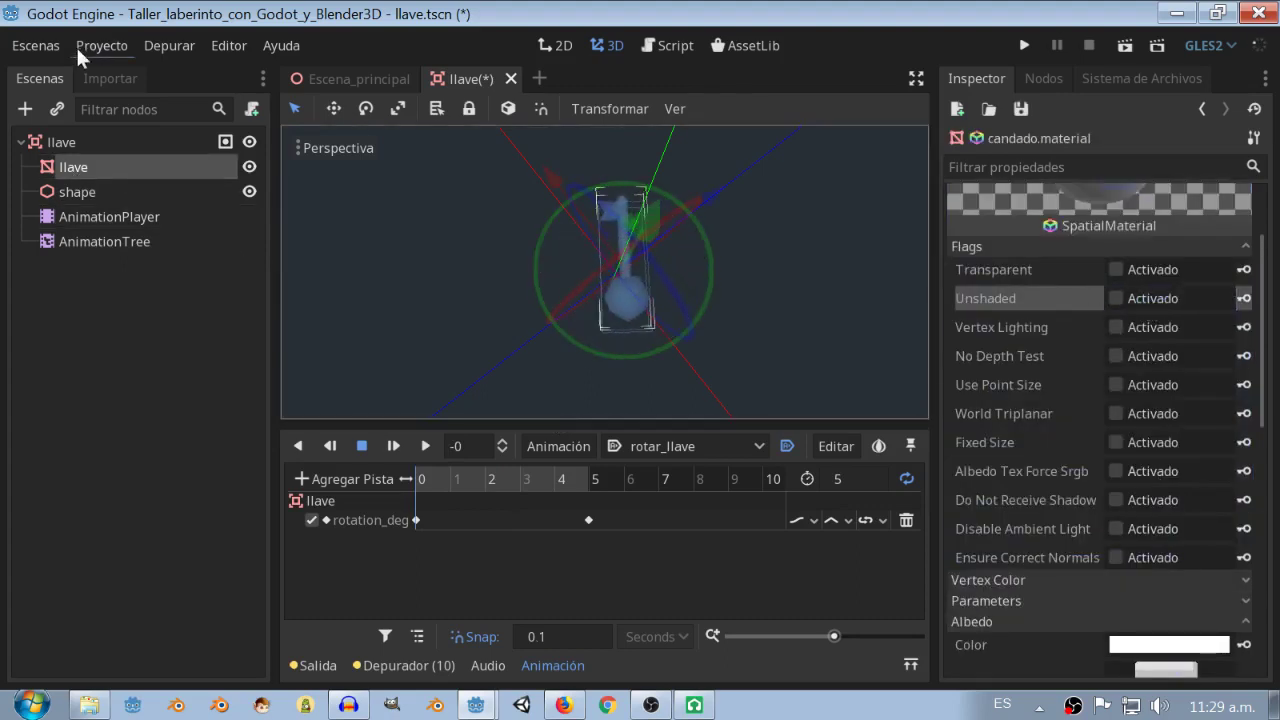
click(15, 46)
click(81, 164)
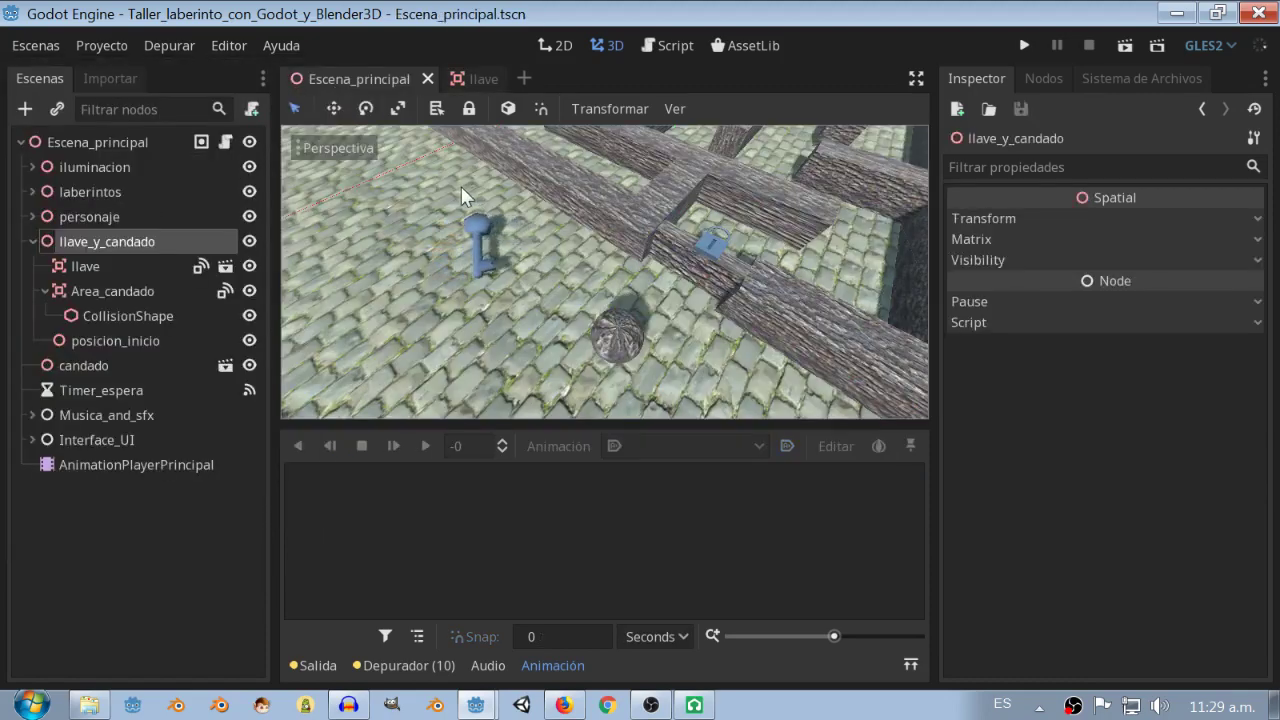
Collapse the Animación panel and widen the 3D view to watch the key beside the padlock.
click(553, 666)
mouse_move(640, 432)
middle_down()
mouse_move(611, 429)
mouse_move(641, 431)
middle_up()
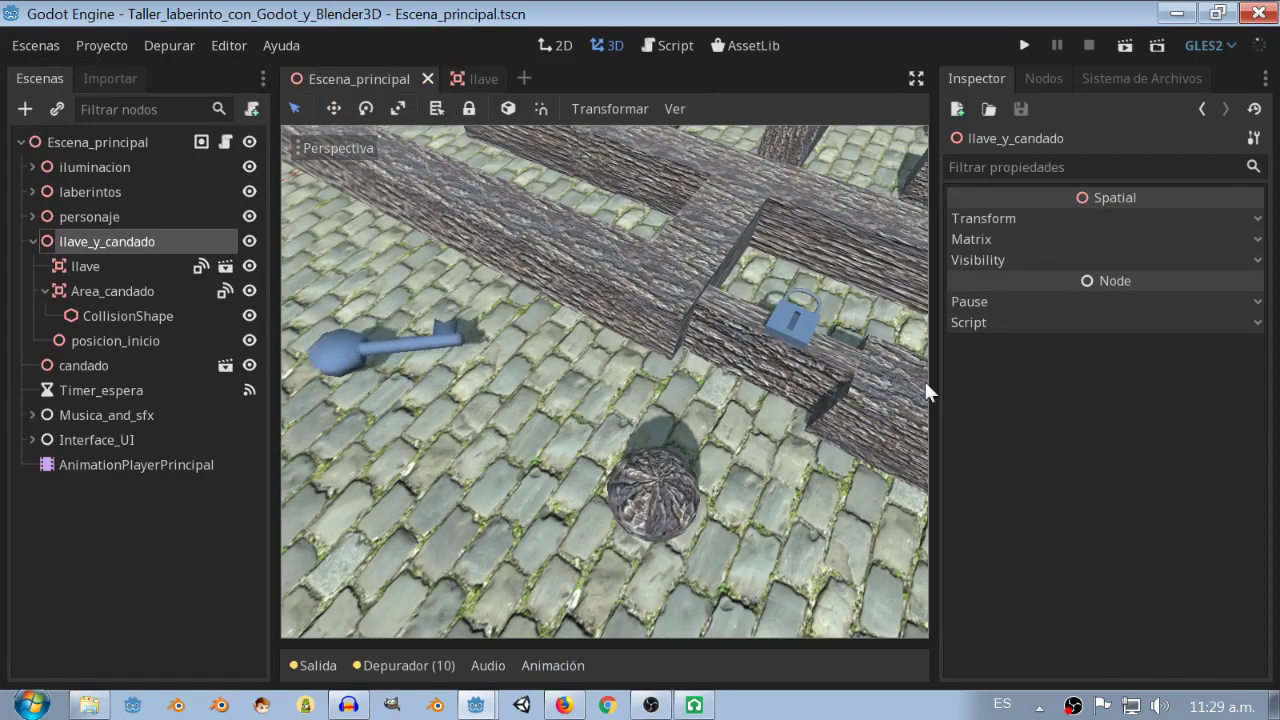
drag(932, 381, 1028, 380)
scroll(752, 345, down, 2)
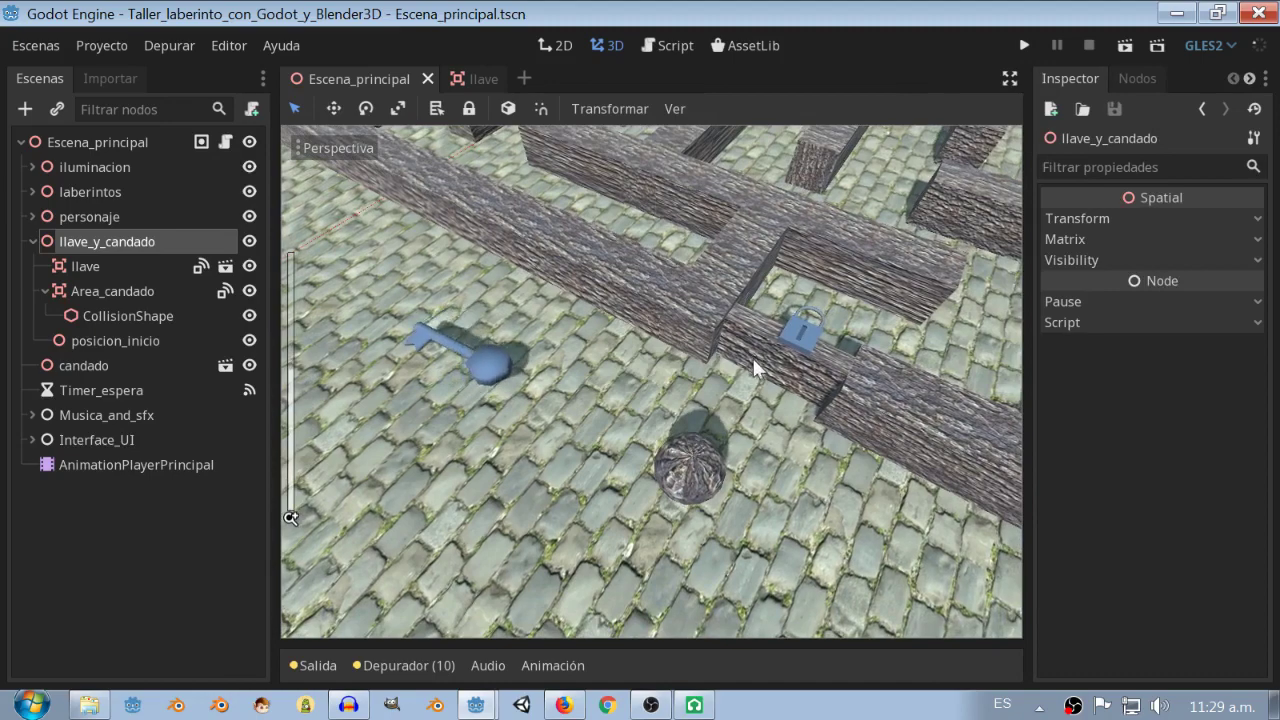
middle_drag(753, 358, 810, 387)
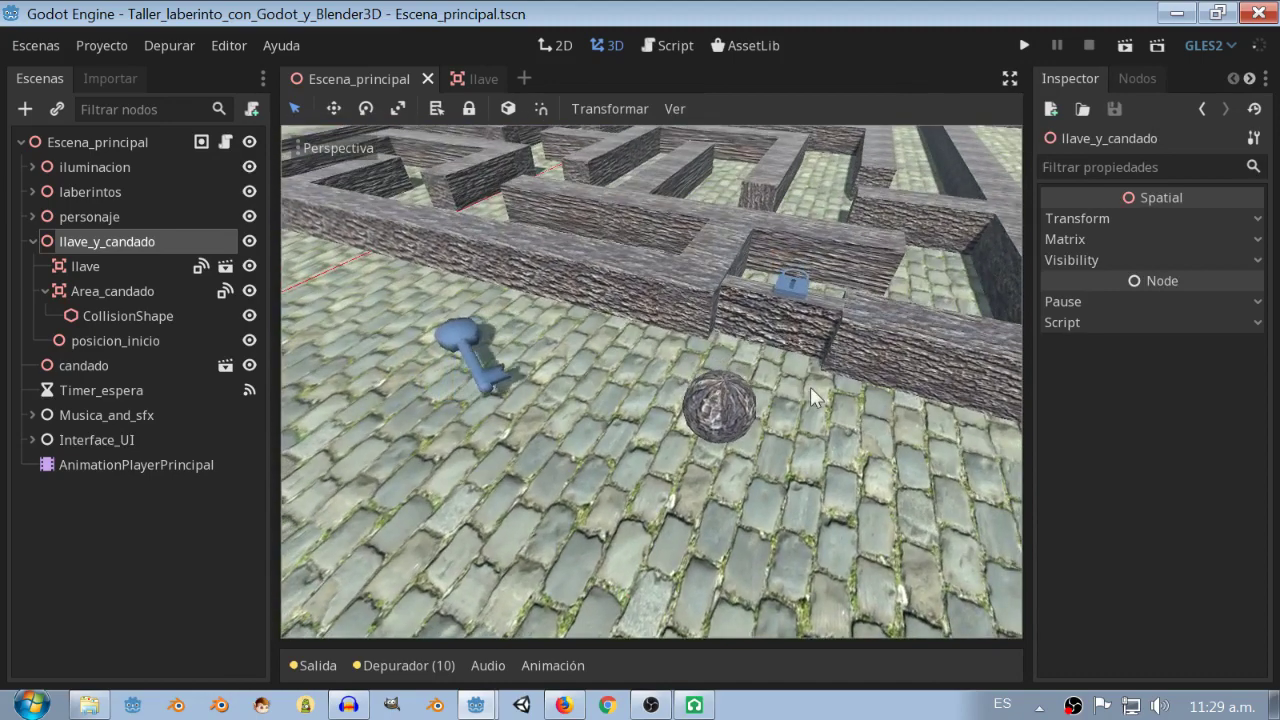